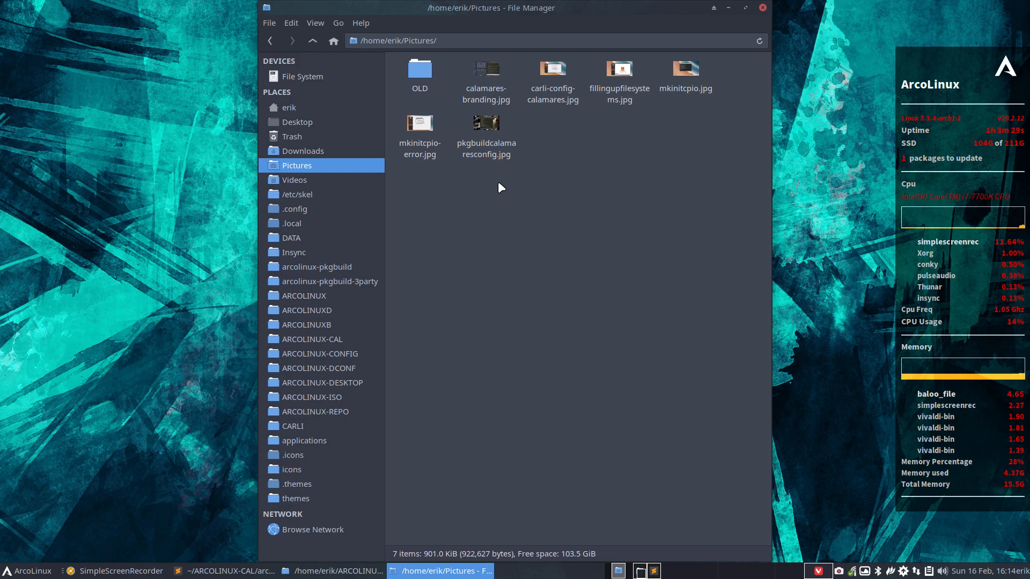
View the carli-config-calamares and mkinitcpio-error screenshots, then close them.
{"action": "double_click", "coordinate": [554, 71]}
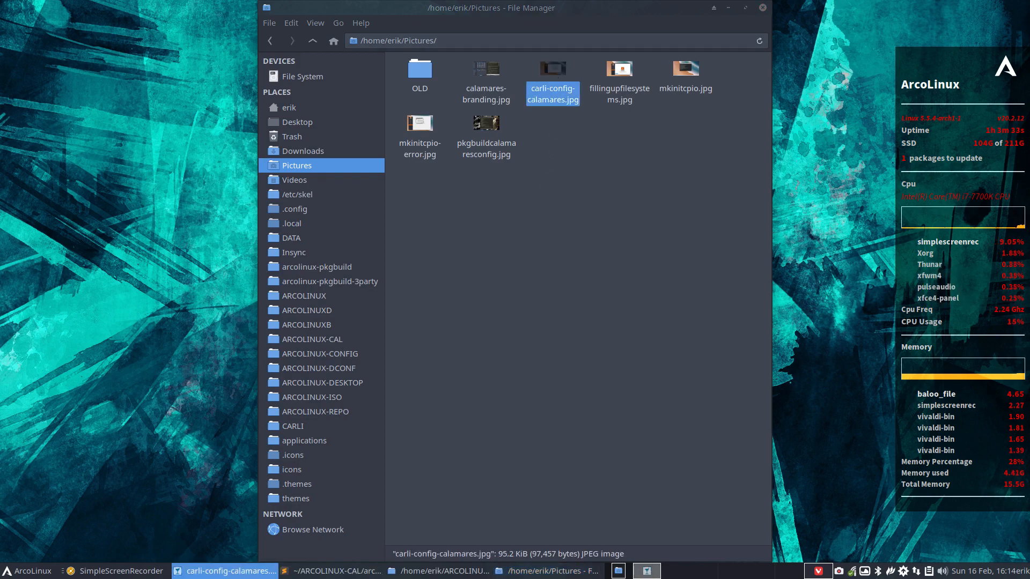
{"action": "key", "text": "alt+F4"}
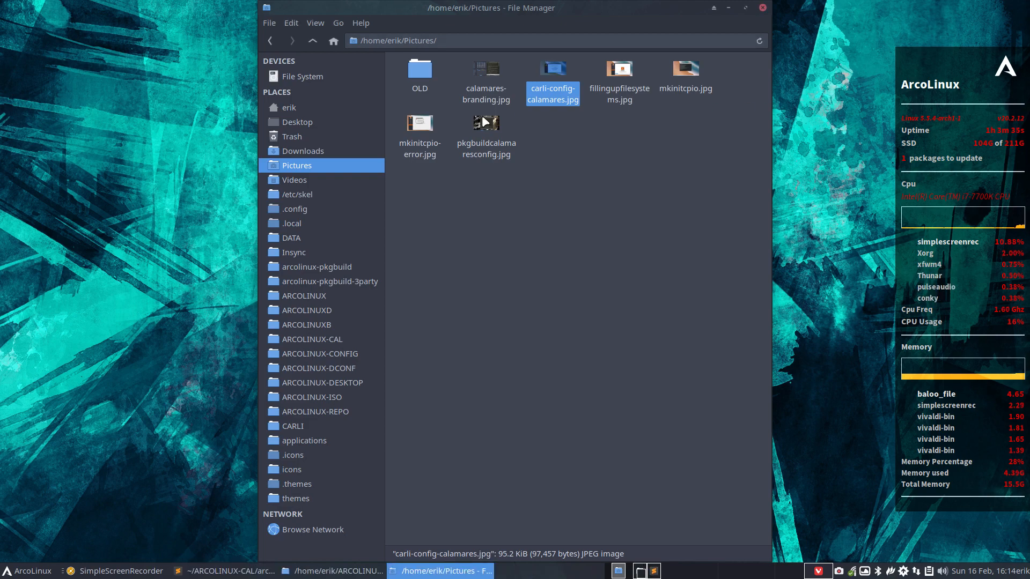
{"action": "double_click", "coordinate": [424, 123]}
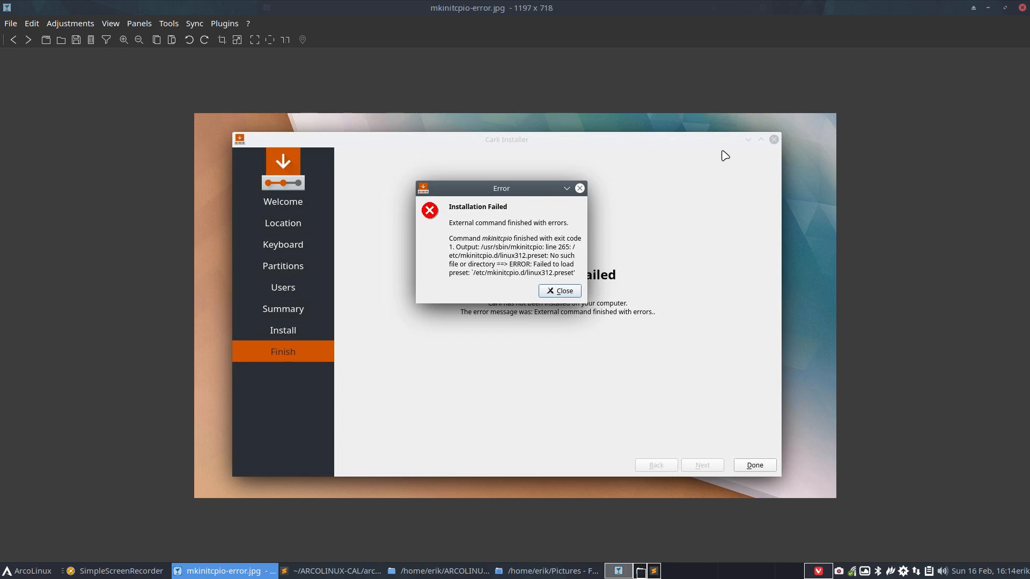
{"action": "left_click", "coordinate": [1023, 8]}
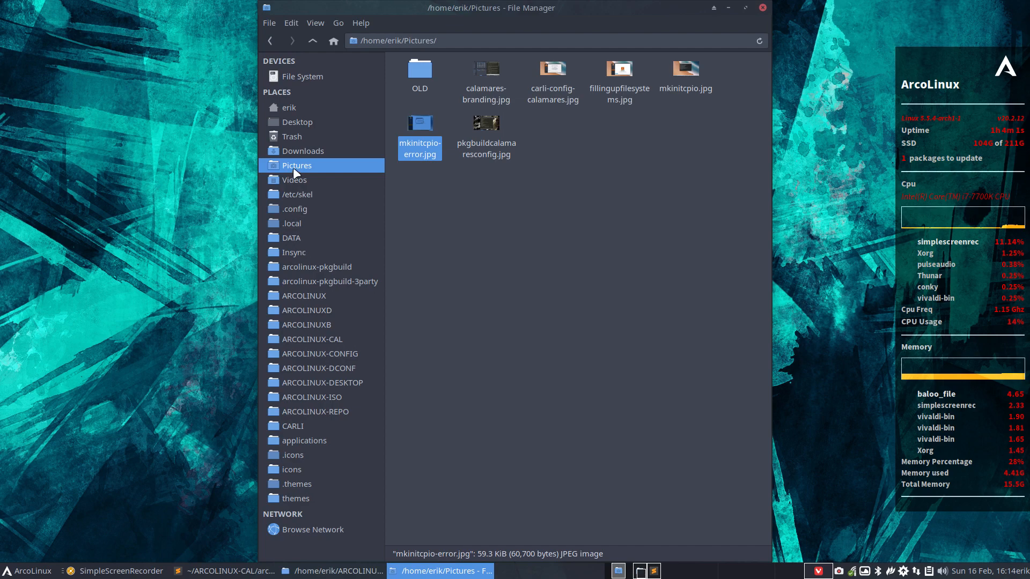
Browse from home to CALAMARES/Calamares 3.2.18/calamares-3.2.18/src/modules/initcpio and open initcpio.conf.
{"action": "left_click", "coordinate": [294, 106]}
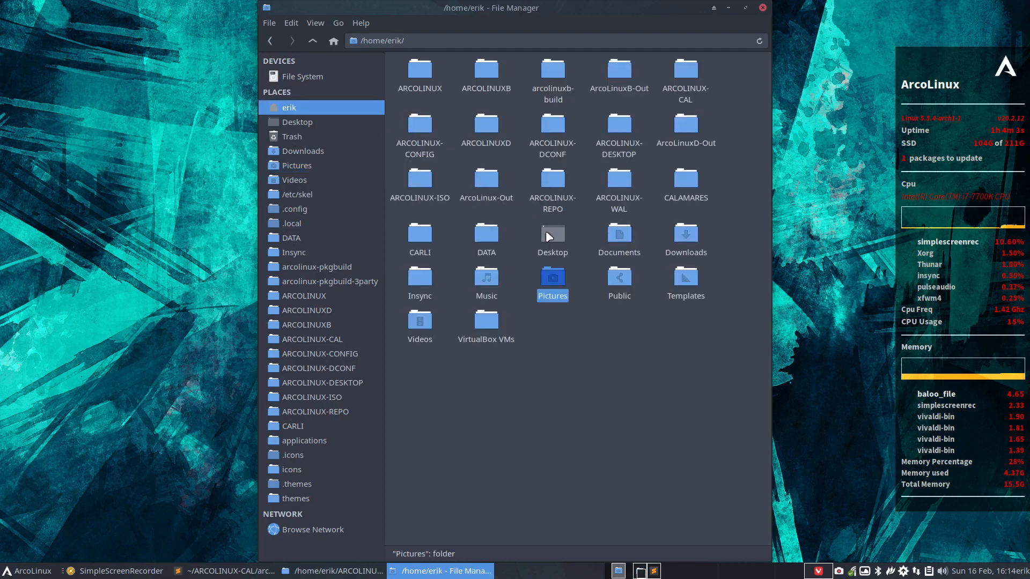
{"action": "double_click", "coordinate": [681, 179]}
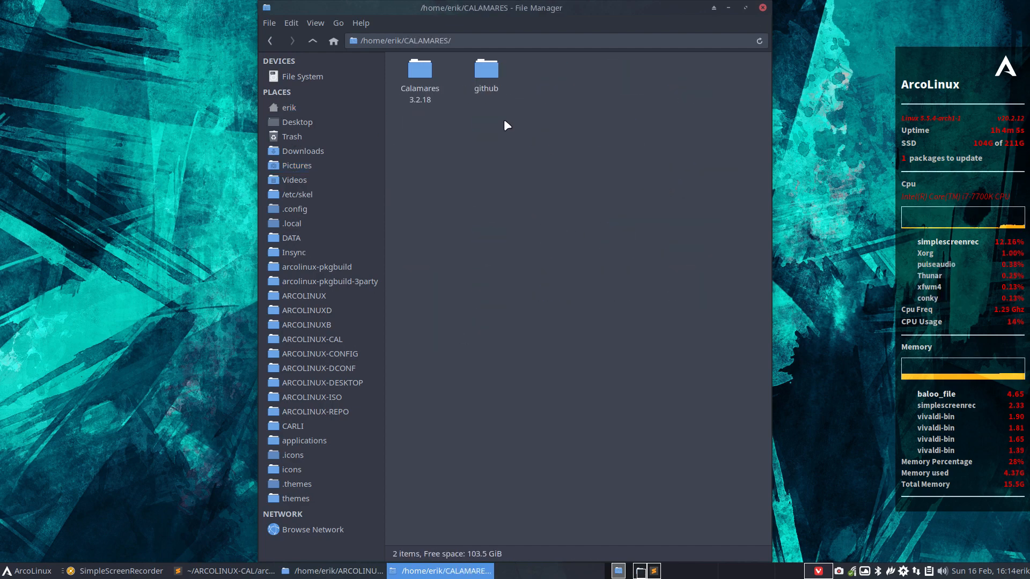
{"action": "double_click", "coordinate": [431, 69]}
{"action": "double_click", "coordinate": [418, 70]}
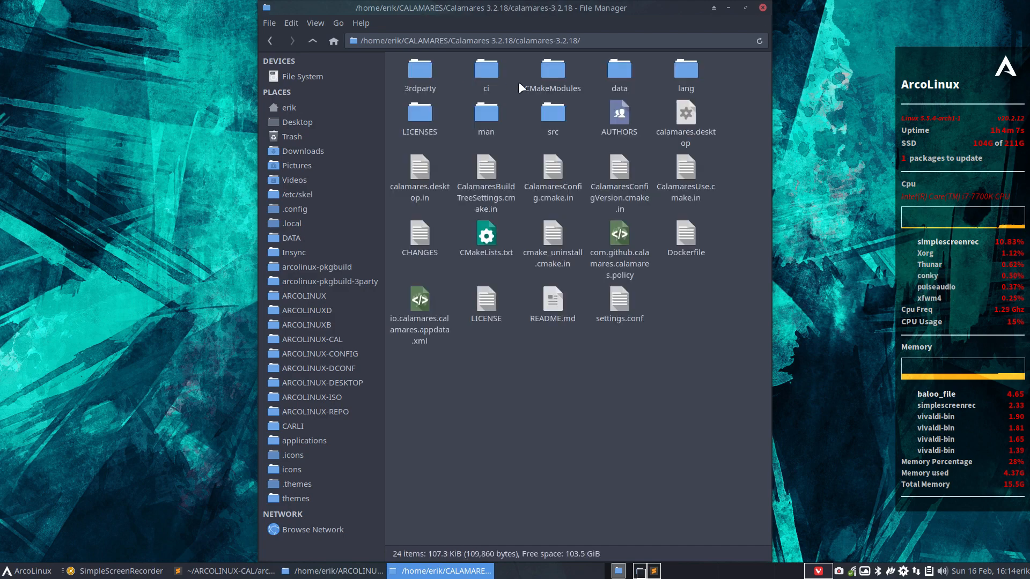
{"action": "double_click", "coordinate": [549, 115]}
{"action": "double_click", "coordinate": [656, 70]}
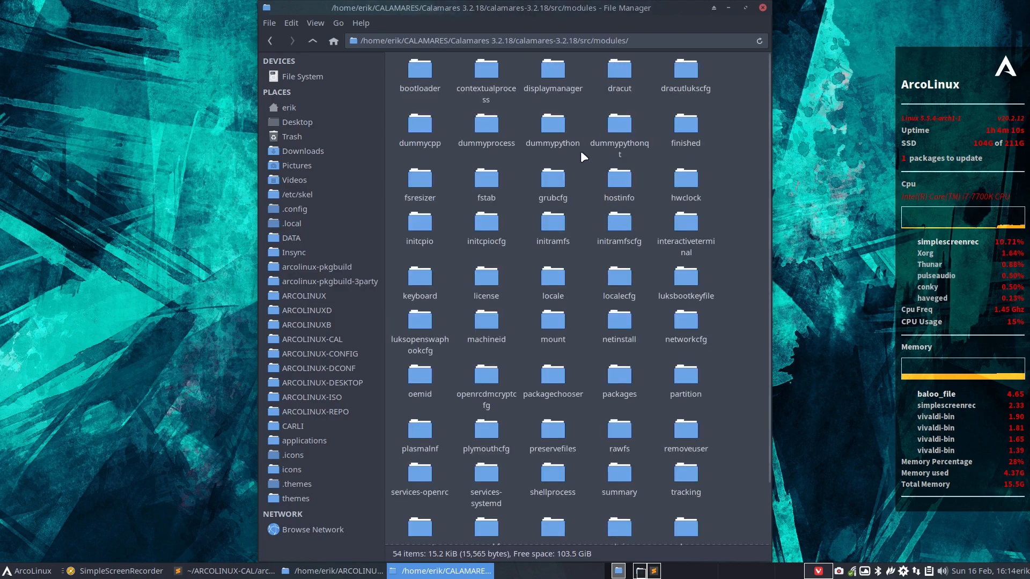
{"action": "left_click", "coordinate": [424, 226]}
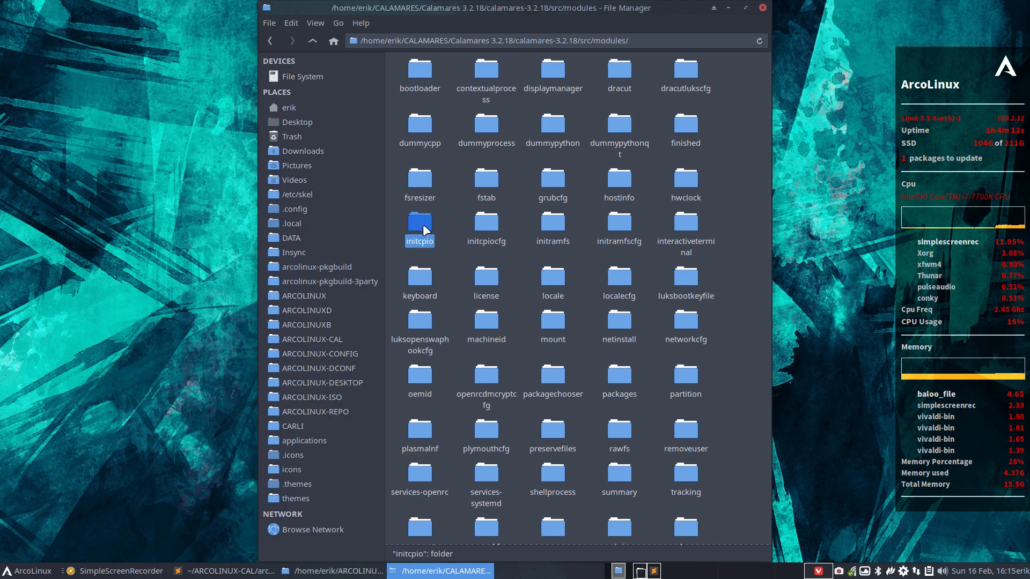
{"action": "double_click", "coordinate": [423, 224]}
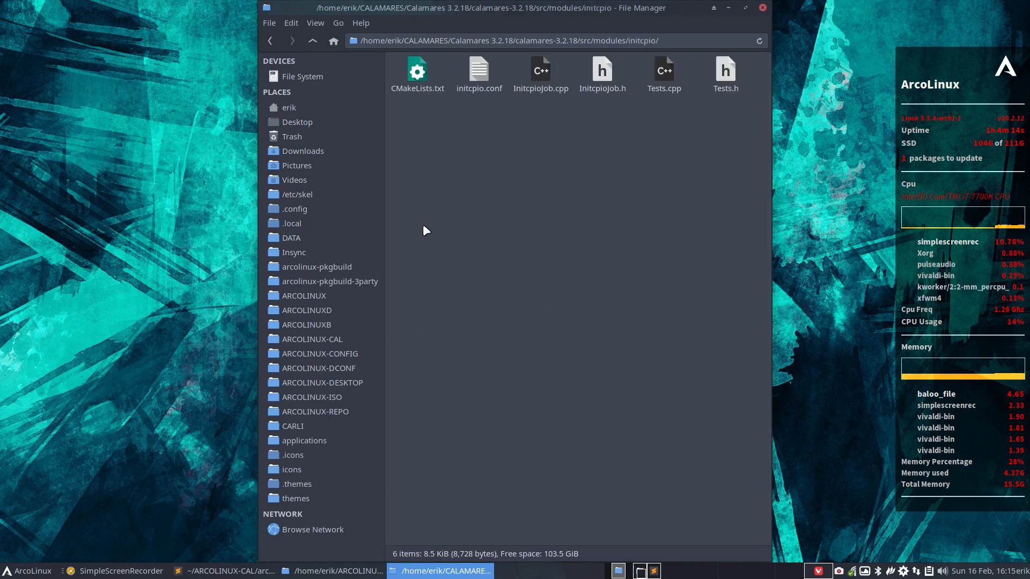
{"action": "double_click", "coordinate": [479, 75]}
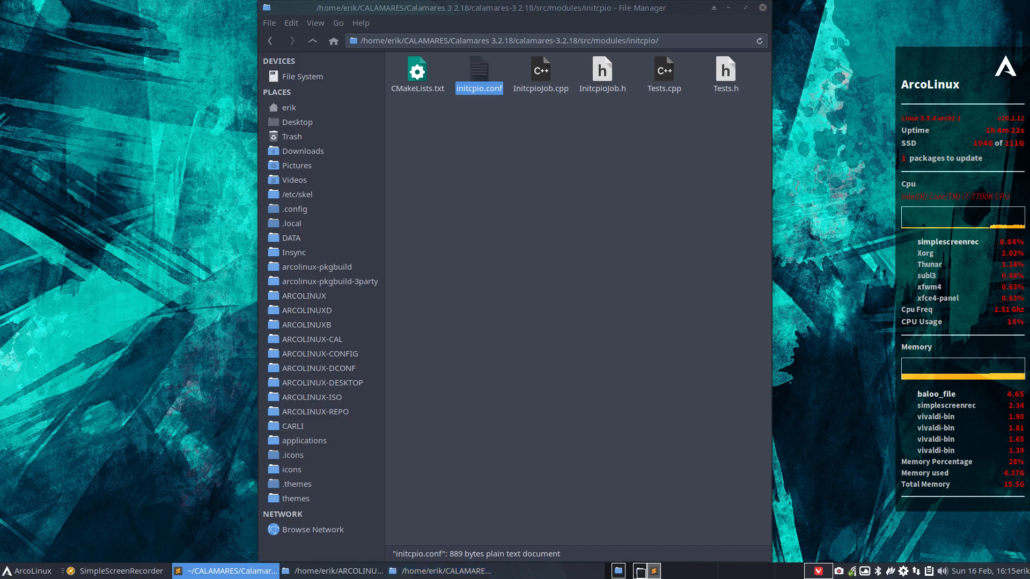
Maximize the editor, select linux312 on line 17, and bring up the drop-down terminal.
{"action": "left_click_drag", "start_coordinate": [1029, 8], "coordinate": [408, 1]}
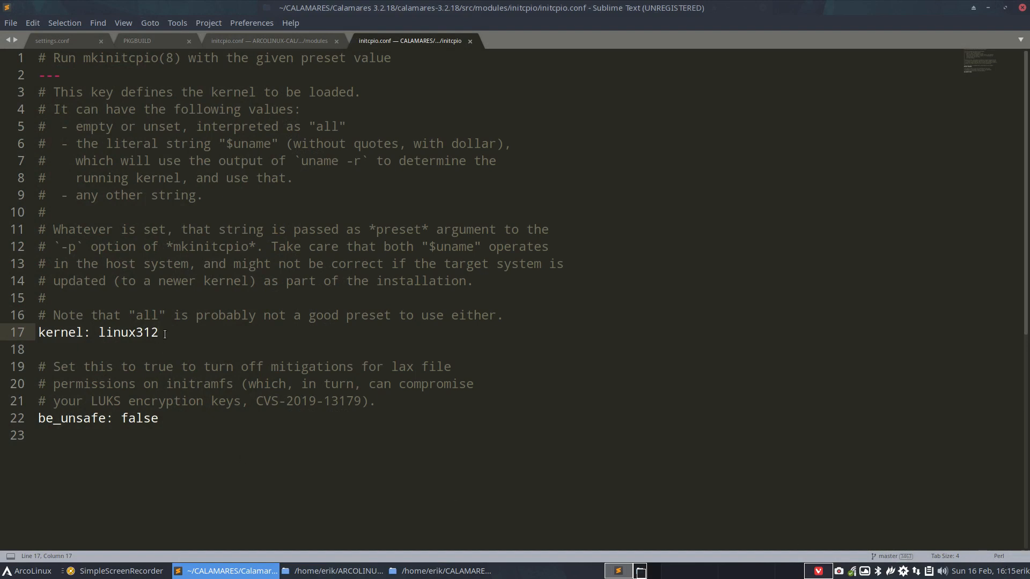
{"action": "left_click_drag", "start_coordinate": [165, 334], "coordinate": [98, 333]}
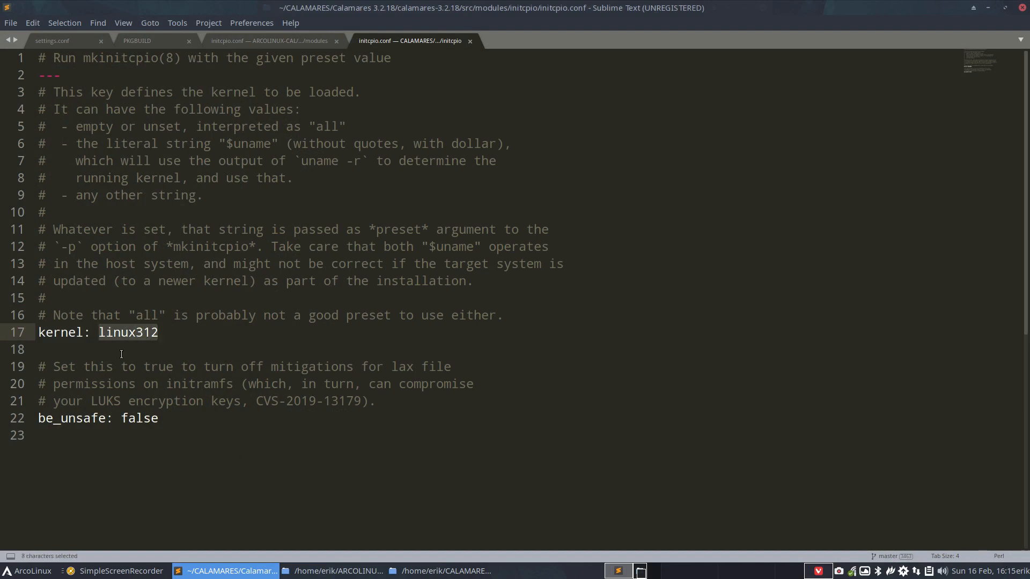
{"action": "key", "text": "F12"}
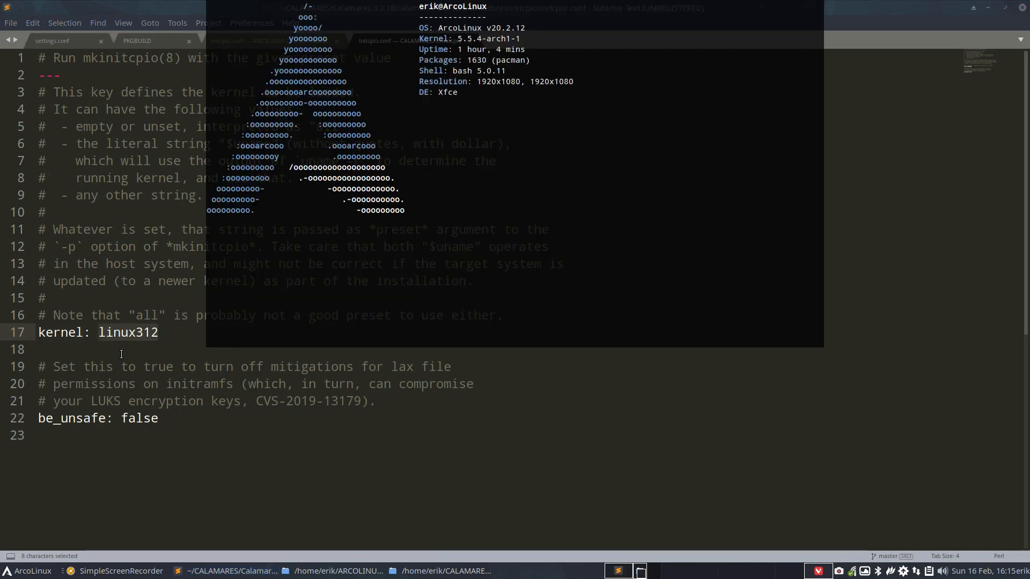
{"action": "type", "text": "sudo "}
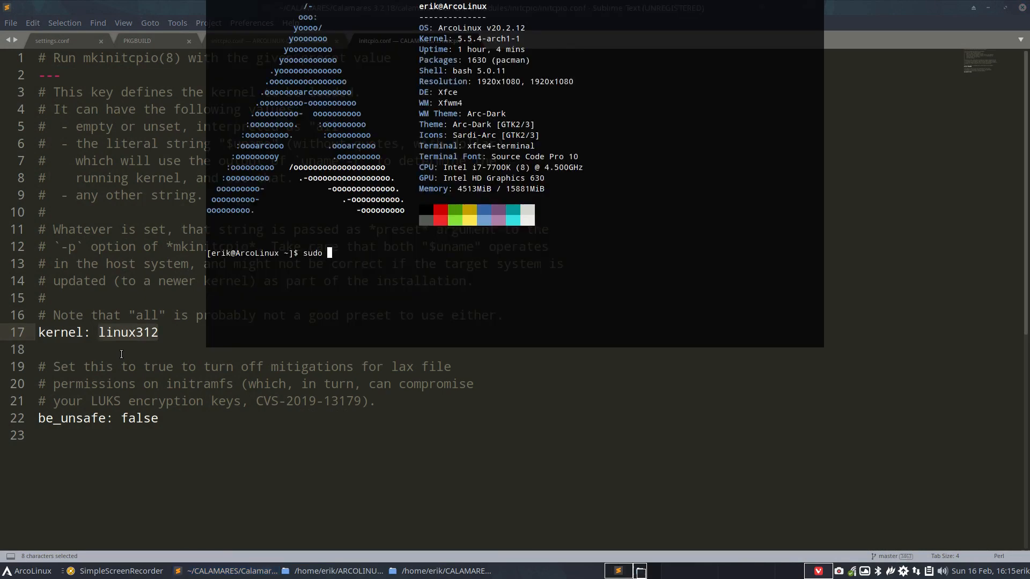
{"action": "type", "text": "pacman -S linux312"}
{"action": "key", "text": "Return"}
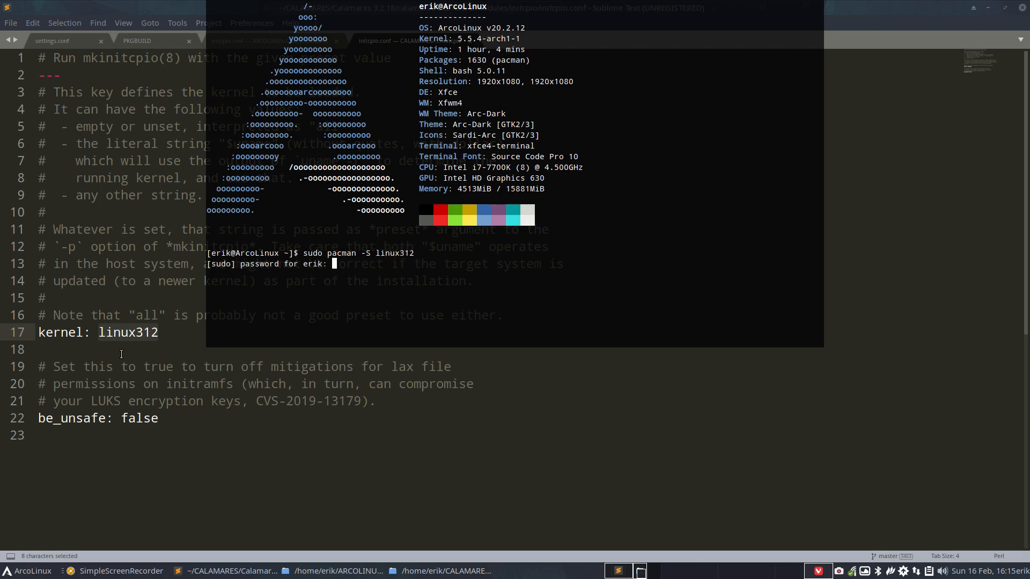
{"action": "key", "text": "Return"}
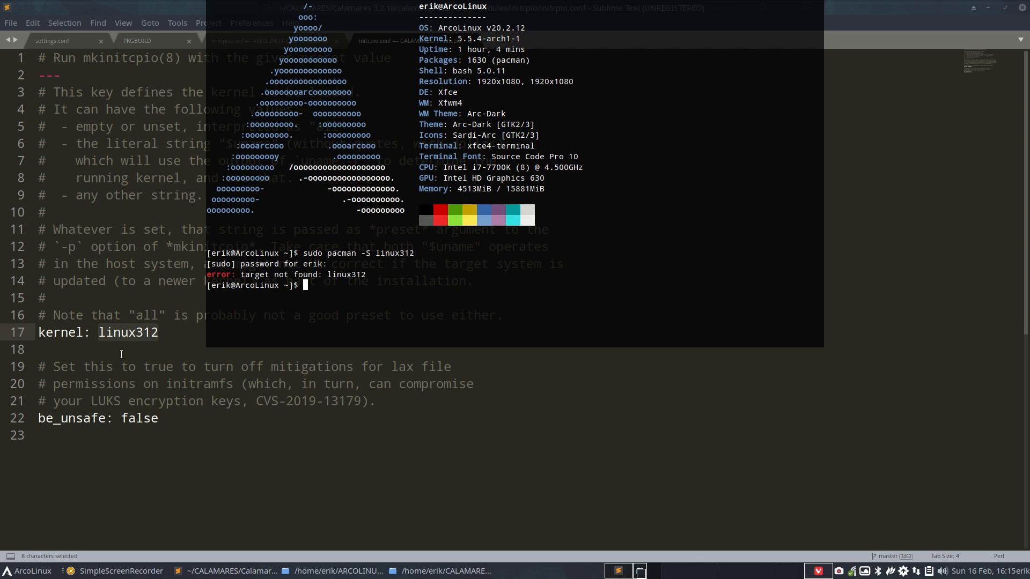
{"action": "key", "text": "Up"}
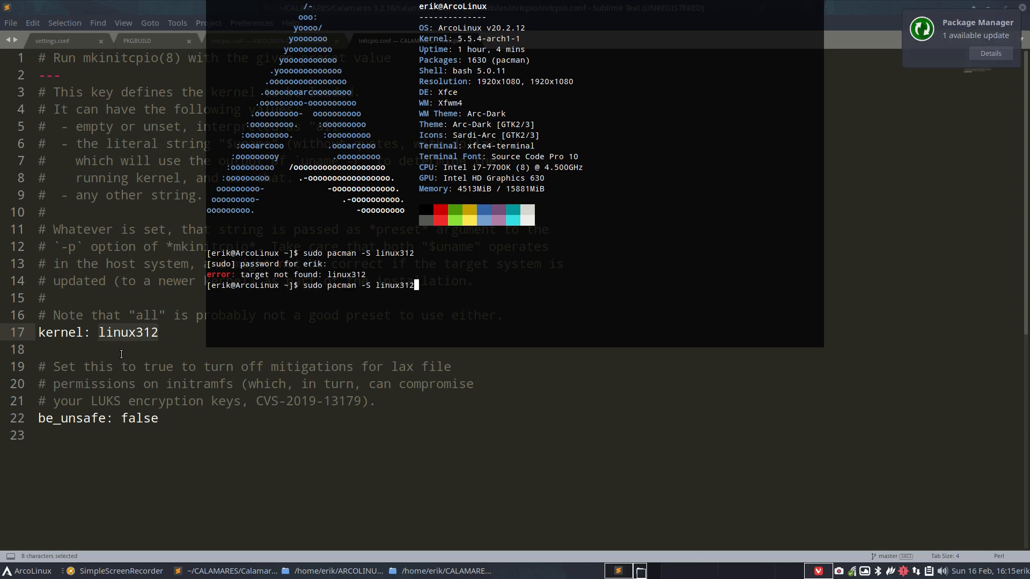
{"action": "key", "text": "BackSpace"}
{"action": "key", "text": "BackSpace"}
{"action": "key", "text": "BackSpace"}
{"action": "key", "text": "Return"}
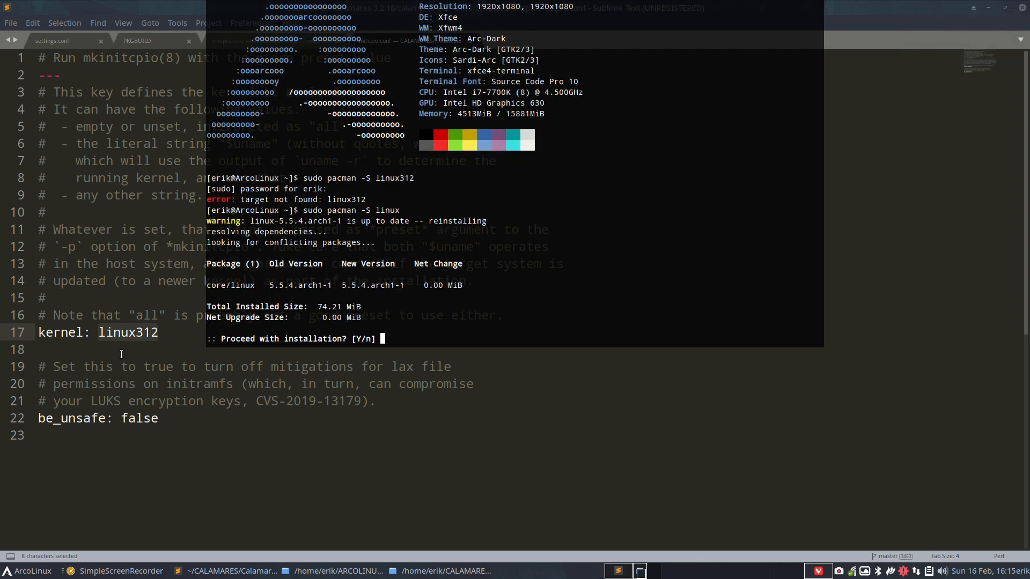
{"action": "type", "text": "n"}
{"action": "key", "text": "Return"}
{"action": "key", "text": "F12"}
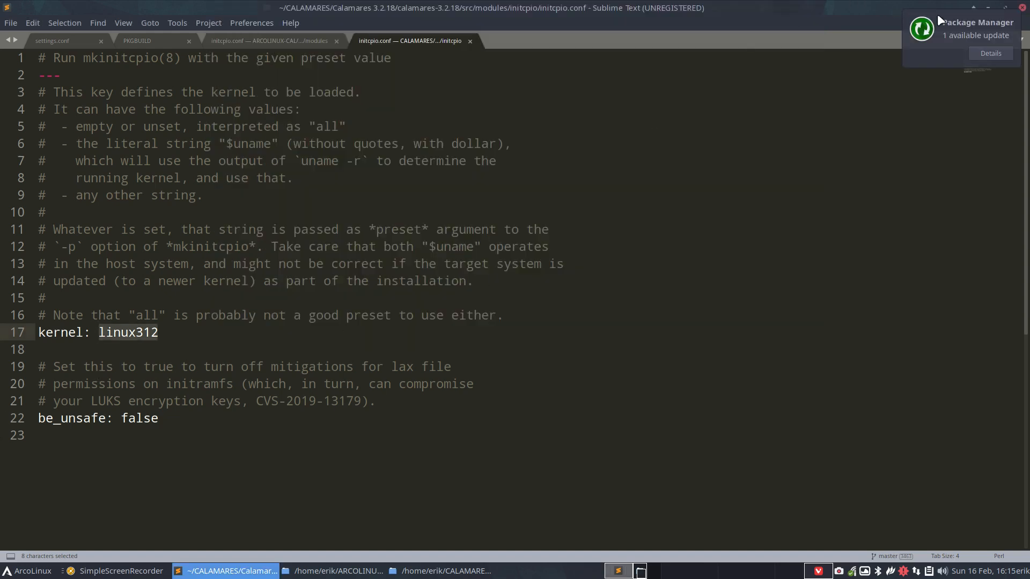
Close the editor and copy the source initcpio.conf.
{"action": "left_click", "coordinate": [1023, 7]}
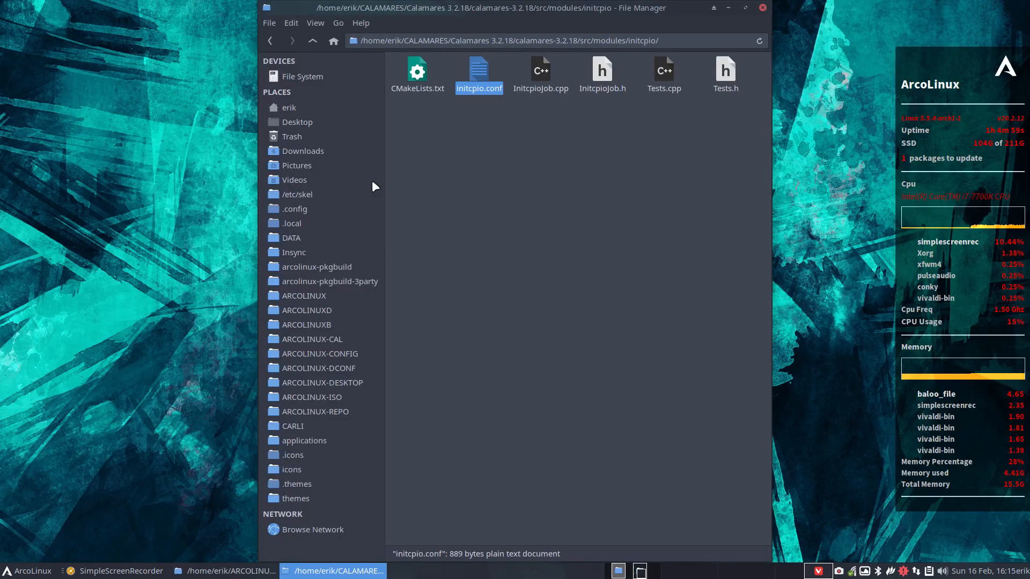
{"action": "left_click", "coordinate": [485, 78]}
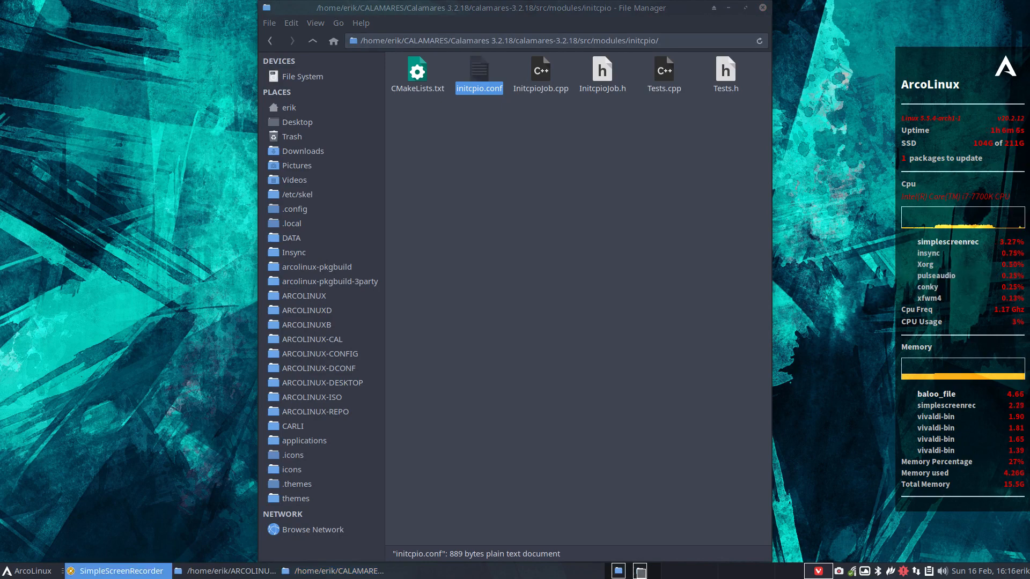
{"action": "left_click", "coordinate": [484, 141]}
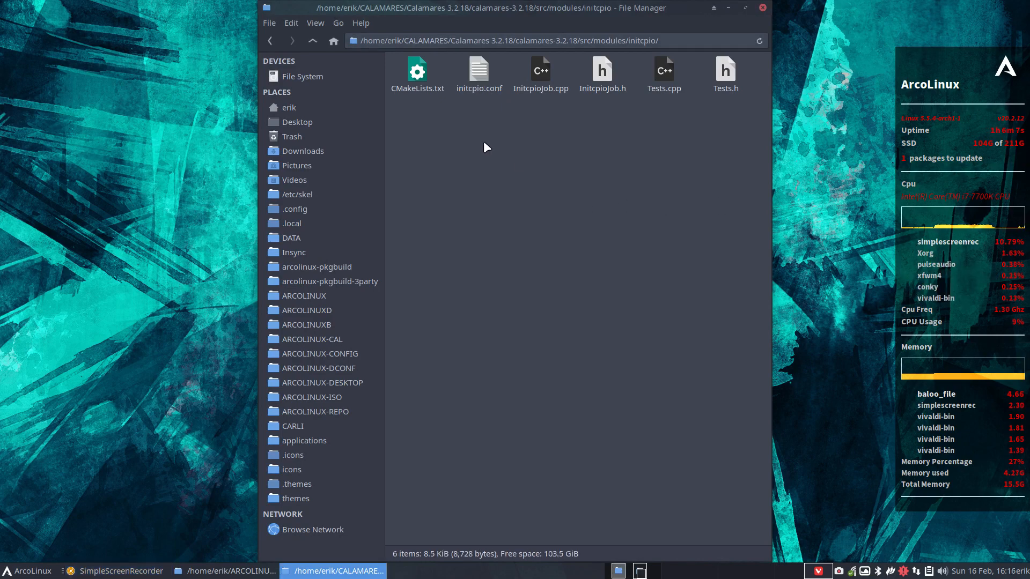
{"action": "left_click", "coordinate": [481, 69]}
{"action": "right_click", "coordinate": [481, 66]}
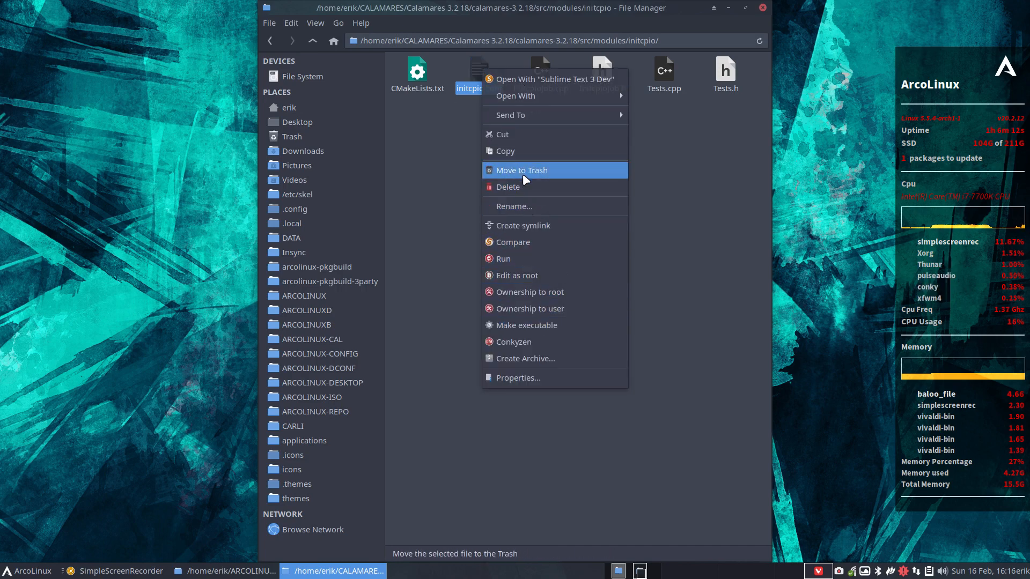
{"action": "left_click", "coordinate": [517, 151]}
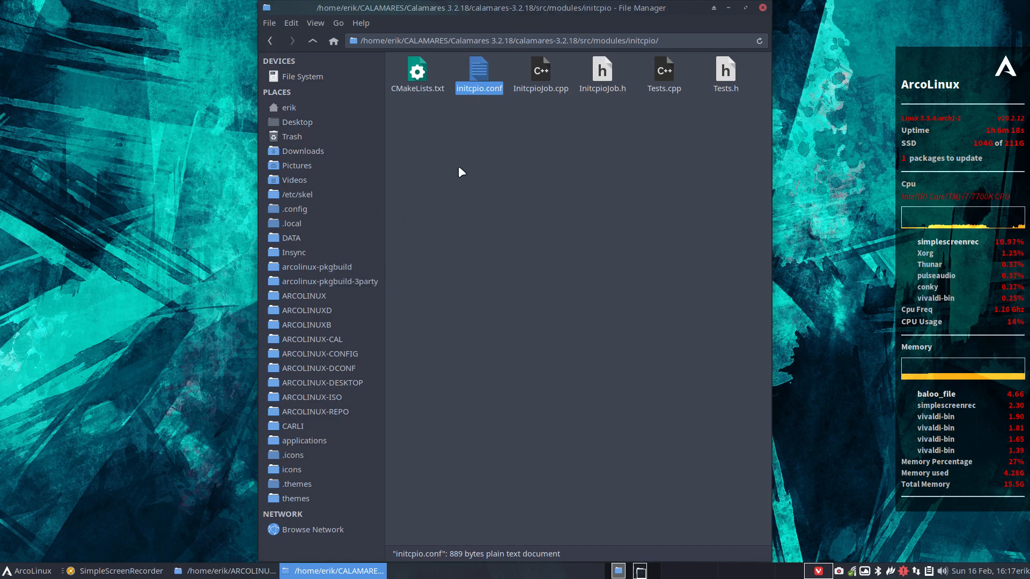
Paste initcpio.conf into CARLI/carli-calamares-config/etc/calamares/modules.
{"action": "left_click", "coordinate": [316, 426]}
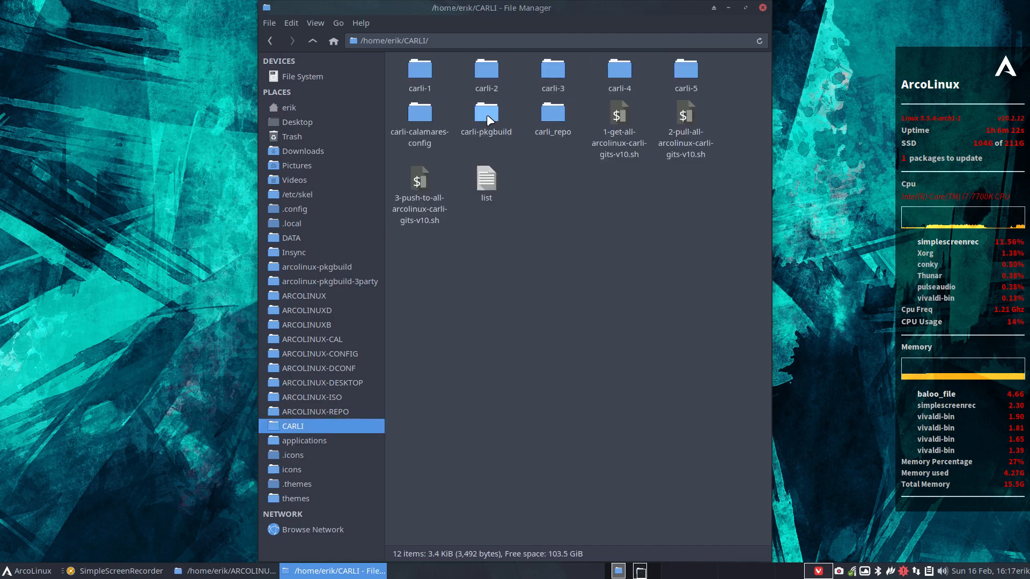
{"action": "double_click", "coordinate": [422, 114]}
{"action": "double_click", "coordinate": [426, 71]}
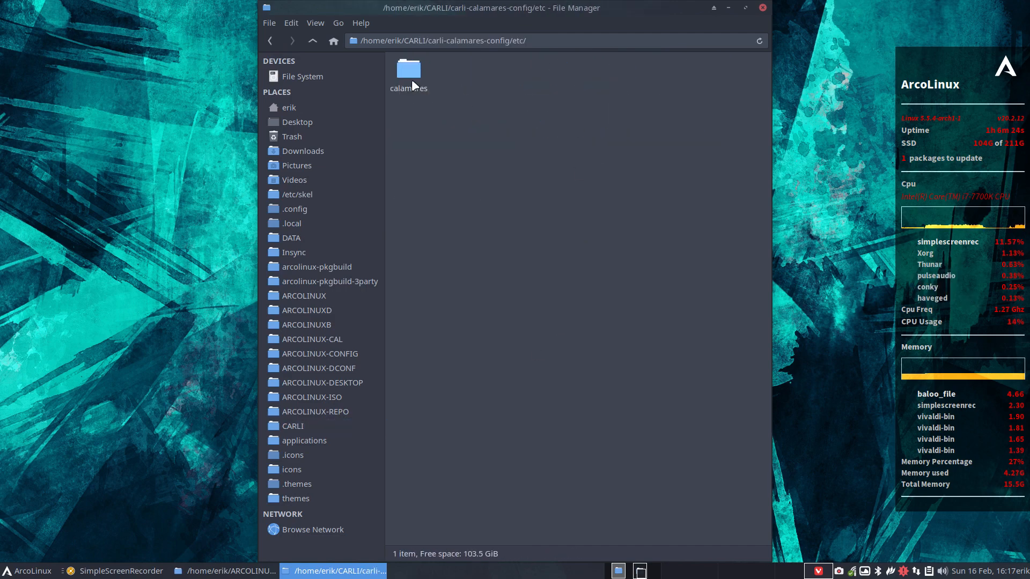
{"action": "double_click", "coordinate": [409, 76]}
{"action": "double_click", "coordinate": [472, 70]}
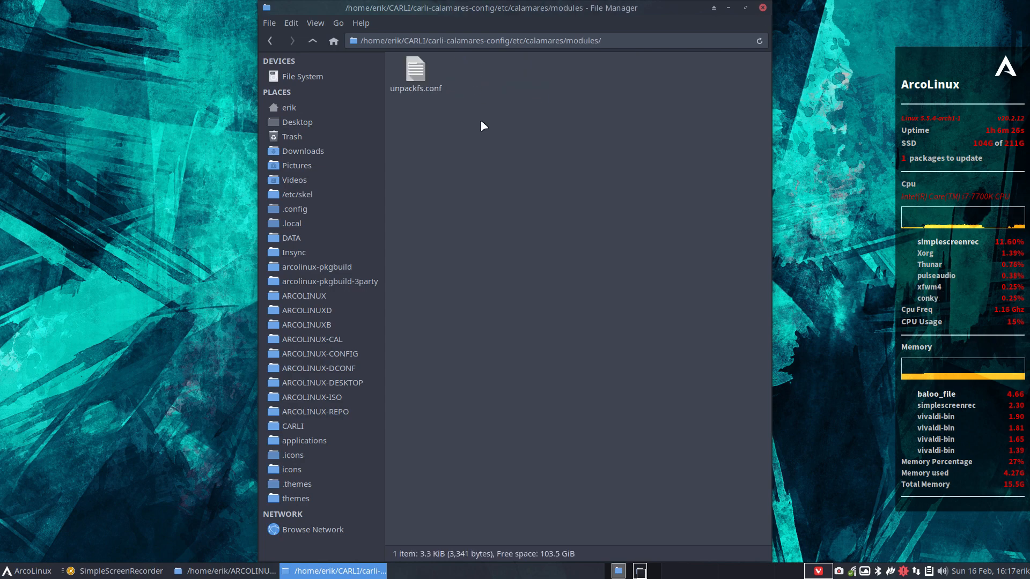
{"action": "key", "text": "ctrl+v"}
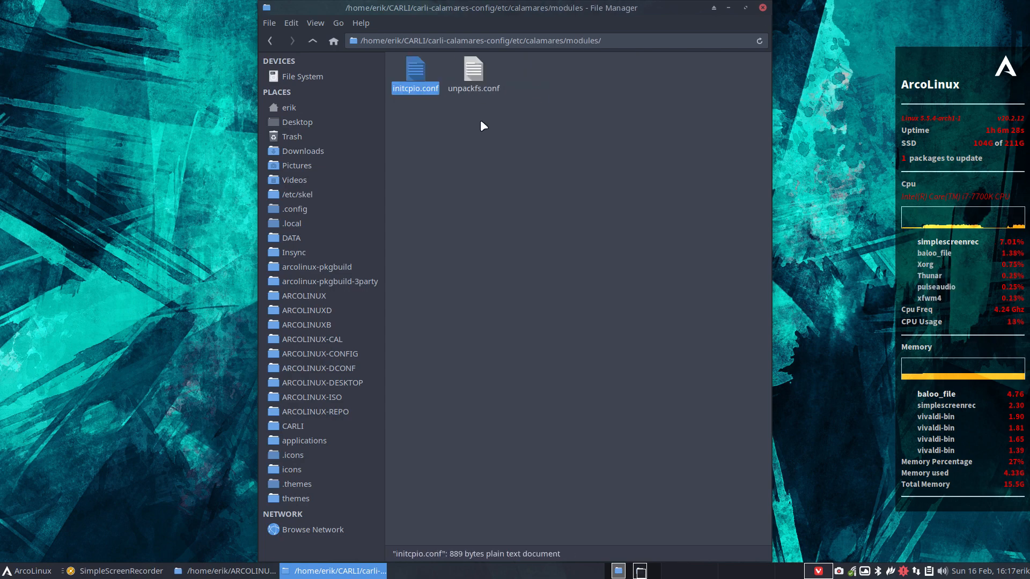
Change the copied initcpio.conf kernel value from linux312 to linux and save.
{"action": "double_click", "coordinate": [417, 70]}
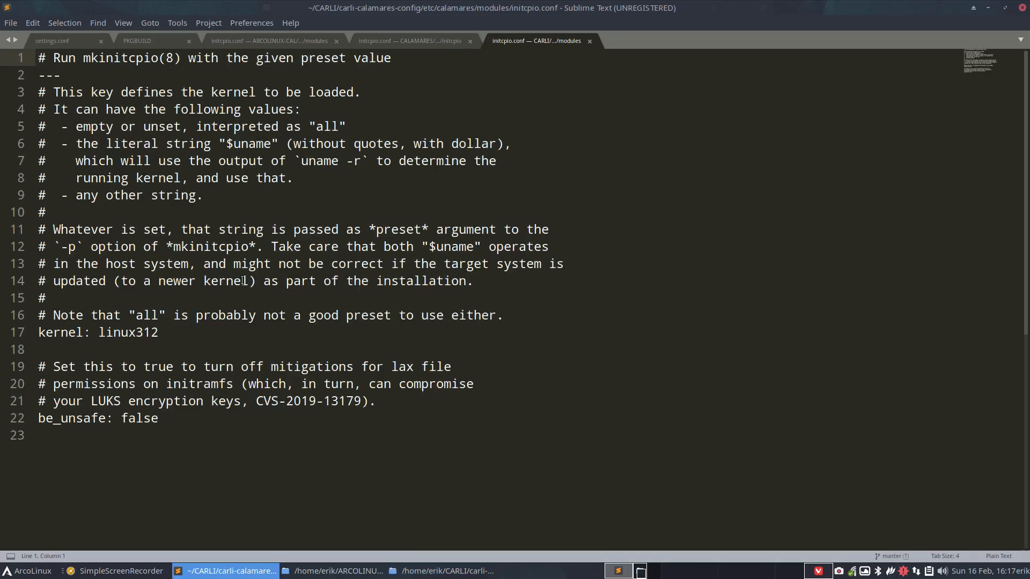
{"action": "left_click", "coordinate": [183, 332]}
{"action": "key", "text": "BackSpace"}
{"action": "key", "text": "BackSpace"}
{"action": "key", "text": "BackSpace"}
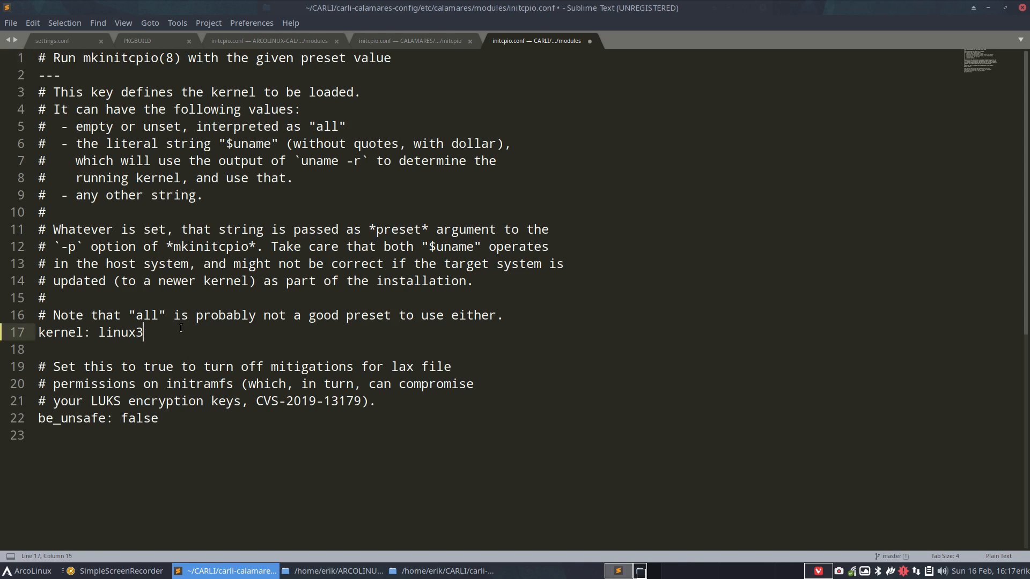
{"action": "key", "text": "ctrl+s"}
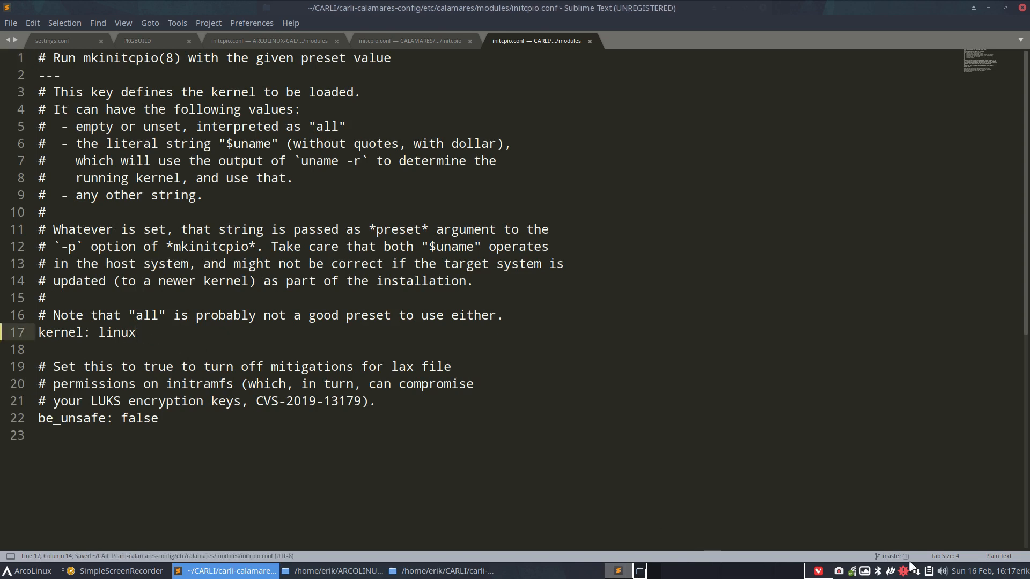
Set the file's syntax highlighting to Perl, then close Sublime Text.
{"action": "left_click", "coordinate": [993, 556]}
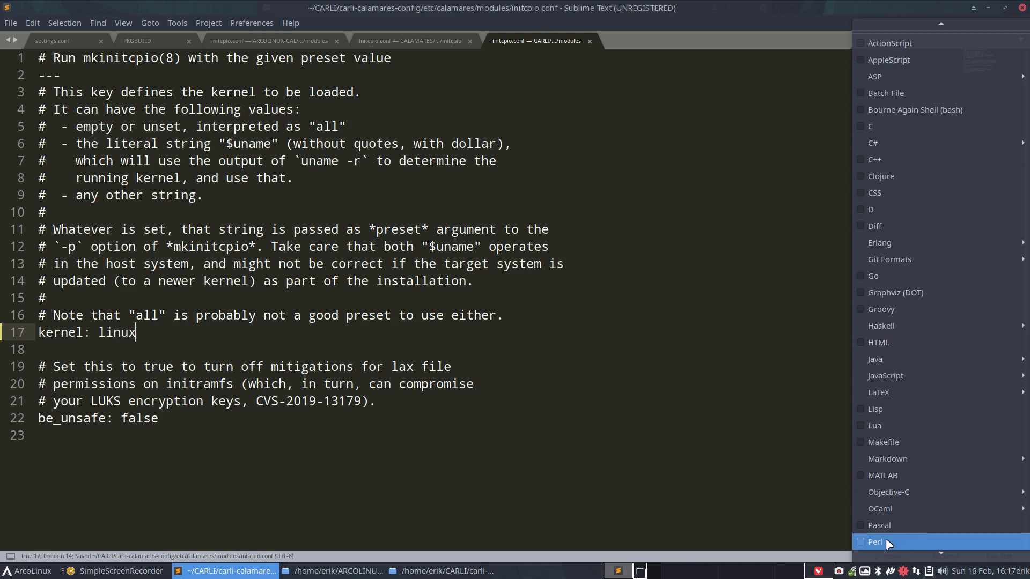
{"action": "left_click", "coordinate": [893, 542]}
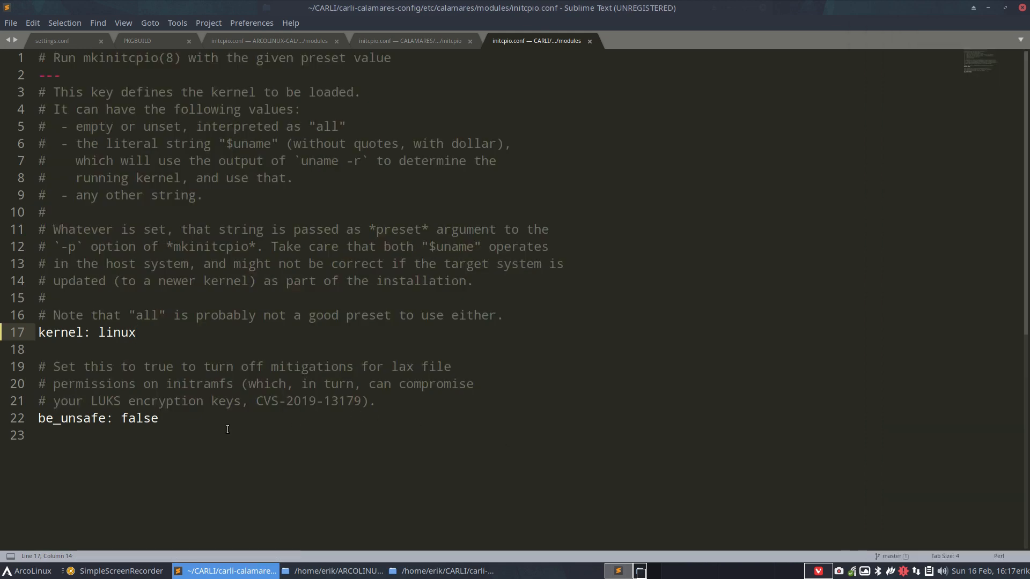
{"action": "scroll", "coordinate": [227, 429], "scroll_direction": "down", "scroll_amount": 7}
{"action": "scroll", "coordinate": [336, 352], "scroll_direction": "up", "scroll_amount": 2}
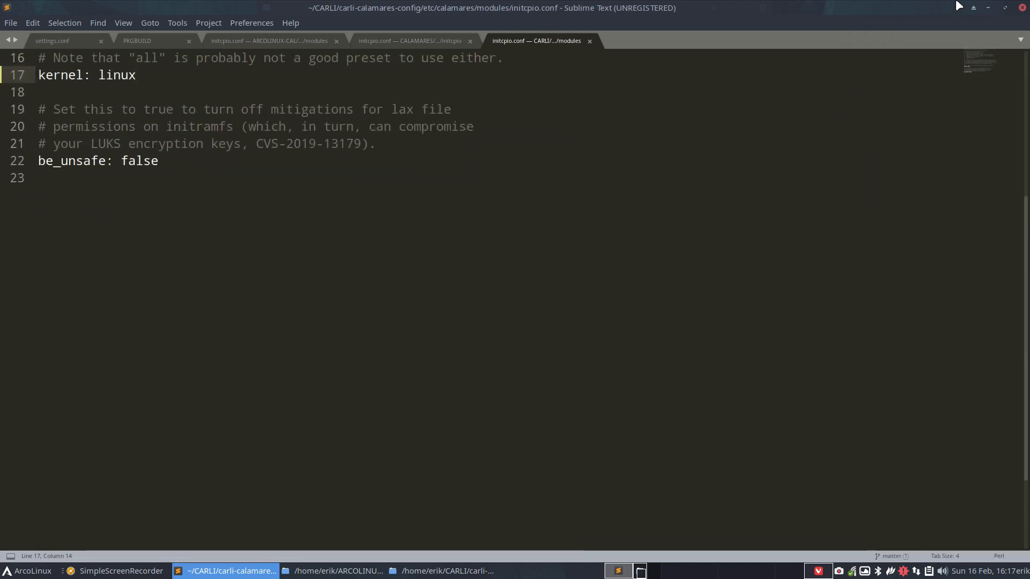
{"action": "left_click", "coordinate": [1022, 7]}
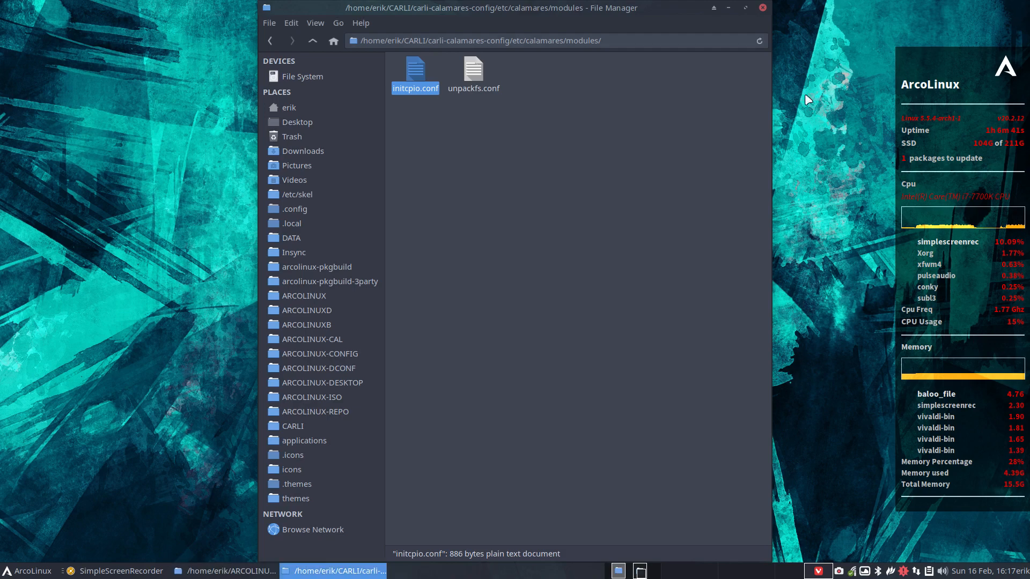
Go back up to the carli-calamares-config folder and open a terminal there.
{"action": "left_click", "coordinate": [314, 41]}
{"action": "right_click", "coordinate": [433, 153]}
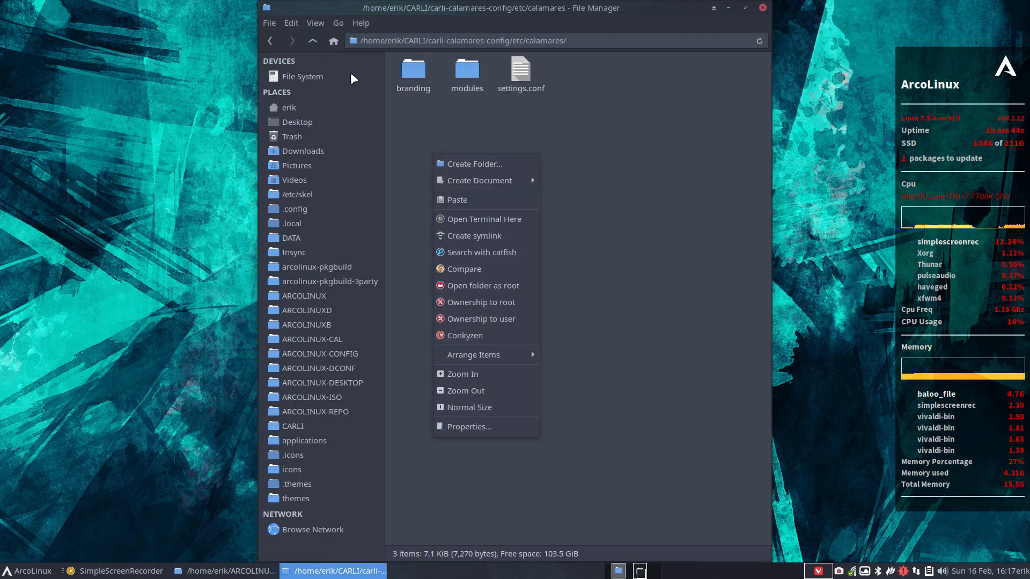
{"action": "left_click", "coordinate": [317, 40]}
{"action": "left_click", "coordinate": [312, 41]}
{"action": "left_click", "coordinate": [311, 42]}
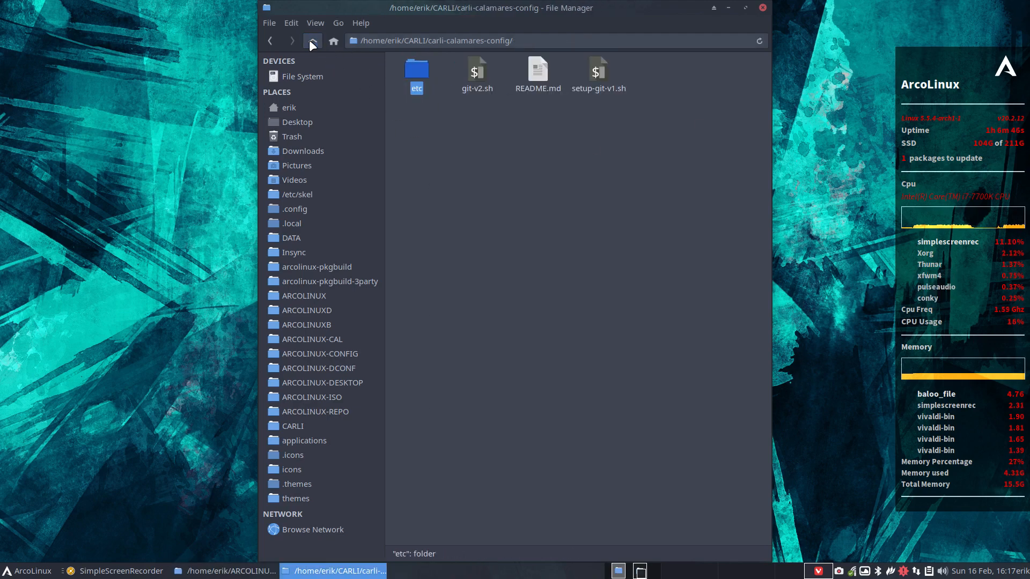
{"action": "left_click", "coordinate": [311, 41]}
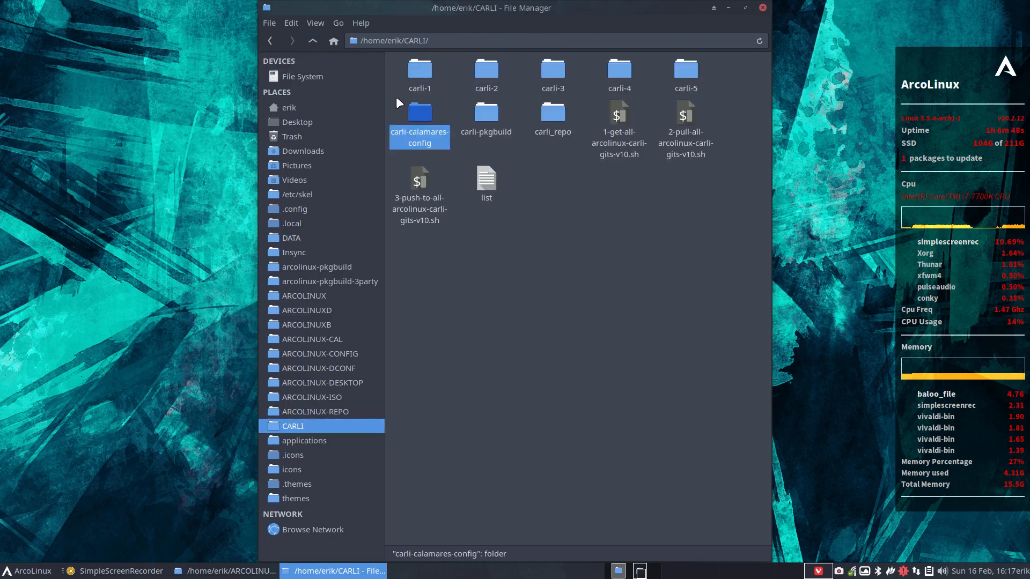
{"action": "double_click", "coordinate": [414, 111]}
{"action": "right_click", "coordinate": [452, 144]}
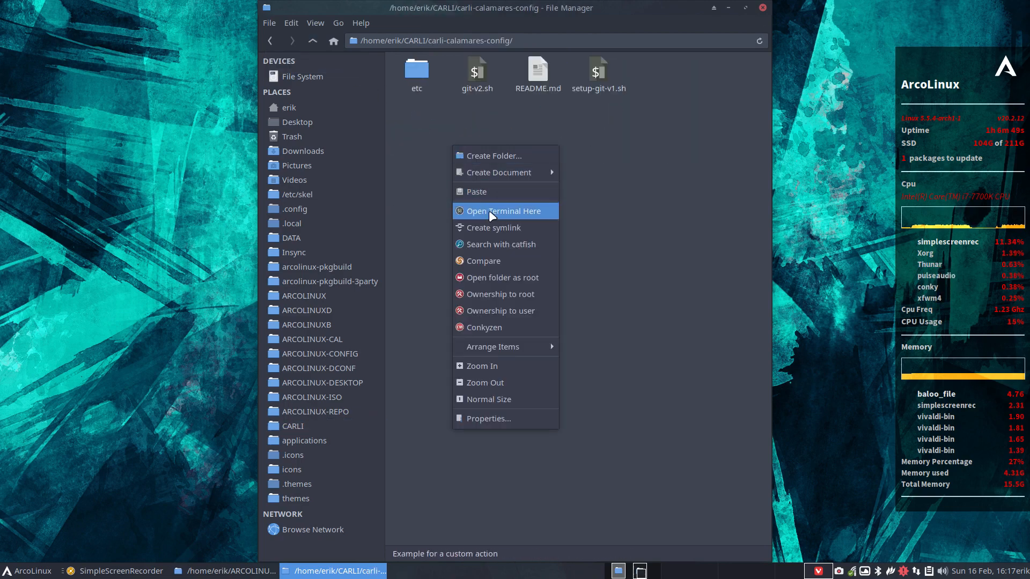
{"action": "left_click", "coordinate": [520, 209]}
Run ./git-v2.sh with commit comment 'initcpio' to push to master.
{"action": "type", "text": "."}
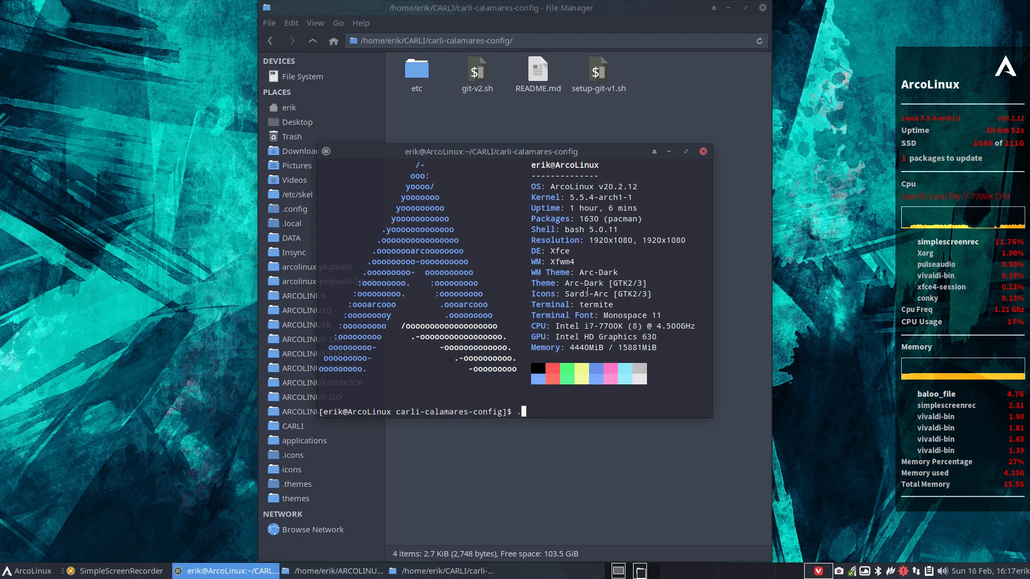
{"action": "type", "text": "/g"}
{"action": "key", "text": "Tab"}
{"action": "key", "text": "Return"}
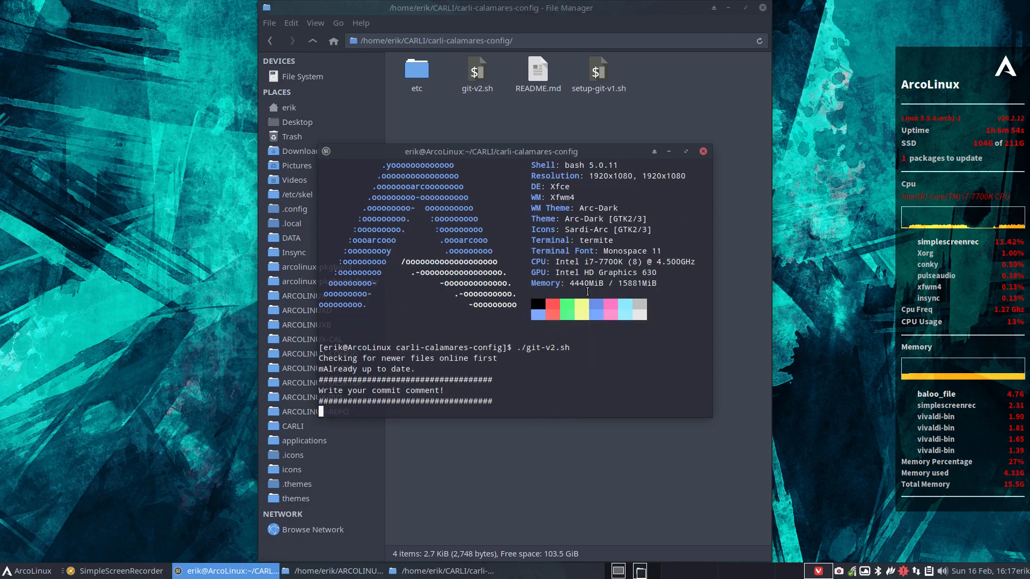
{"action": "type", "text": "init"}
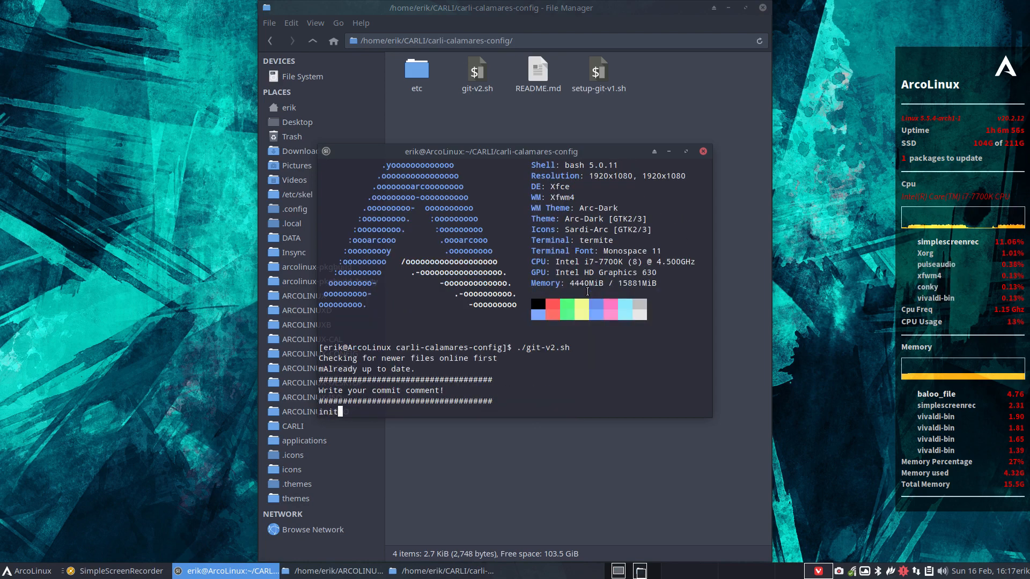
{"action": "type", "text": "ippio"}
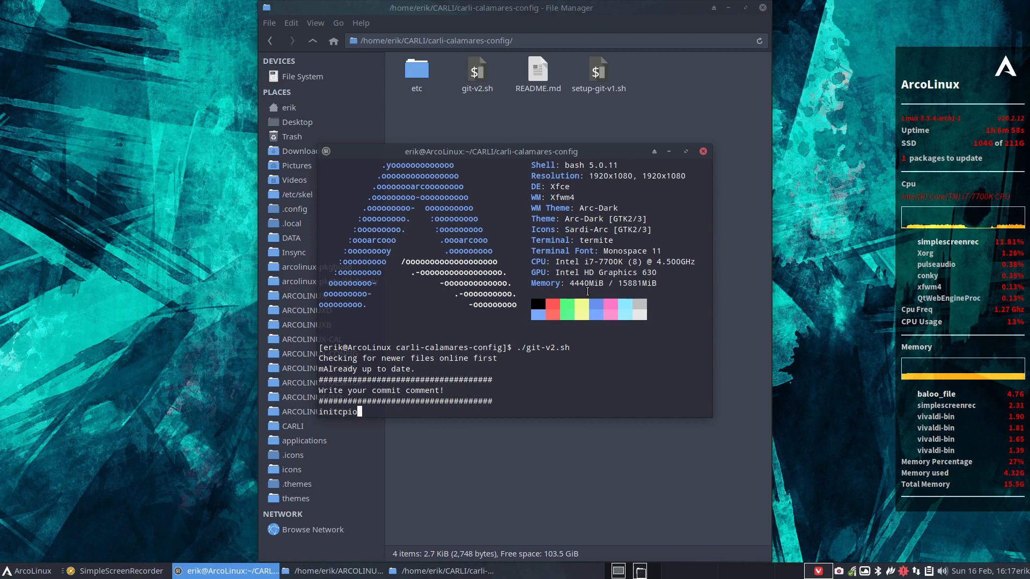
{"action": "key", "text": "Return"}
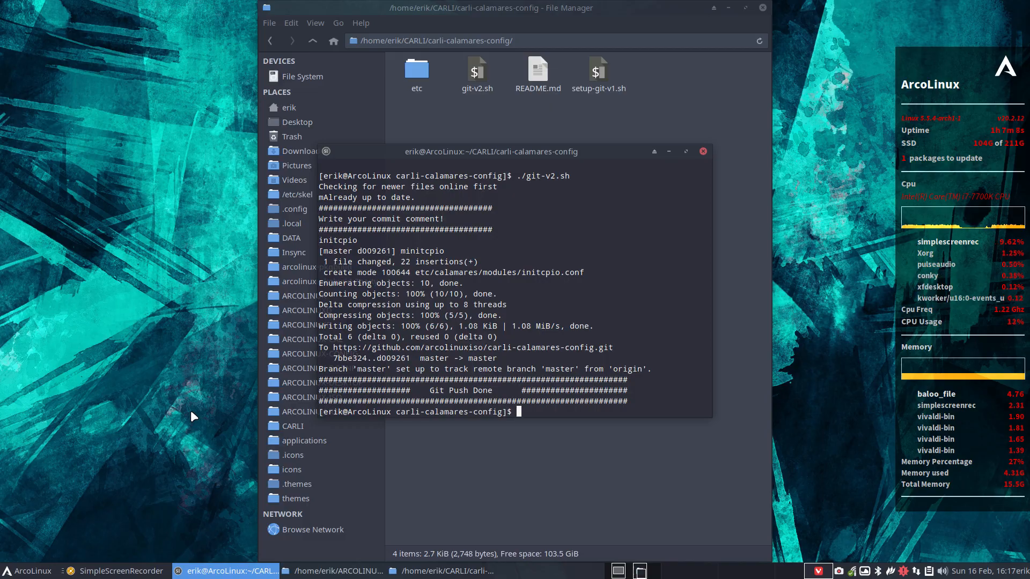
Search 'arch wiki initcpio', open the mkinitcpio ArchWiki page, then minimise Chromium.
{"action": "key", "text": "ctrl+alt+g"}
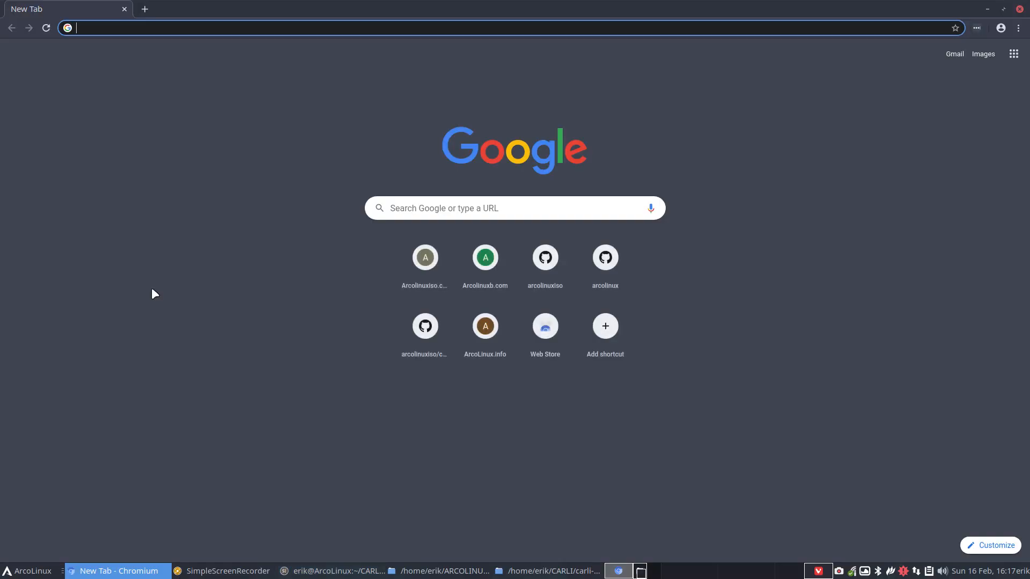
{"action": "type", "text": "arch wo"}
{"action": "key", "text": "BackSpace"}
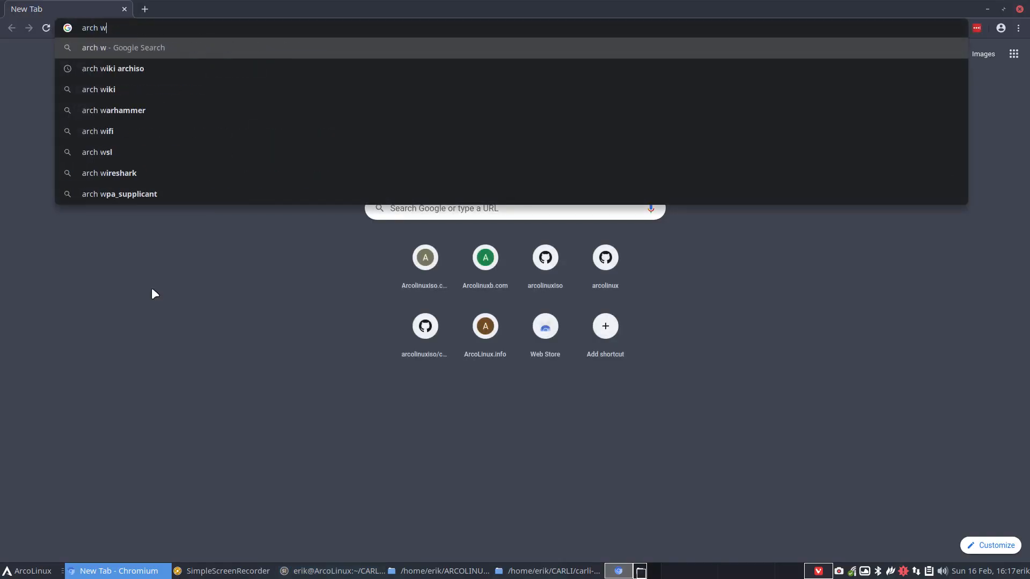
{"action": "type", "text": "iki in"}
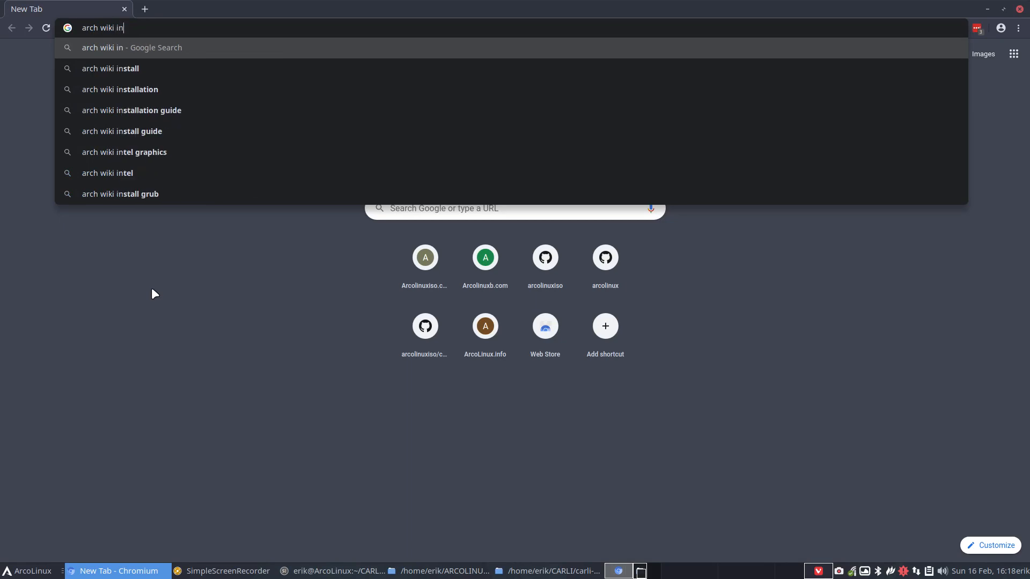
{"action": "type", "text": "itcpio"}
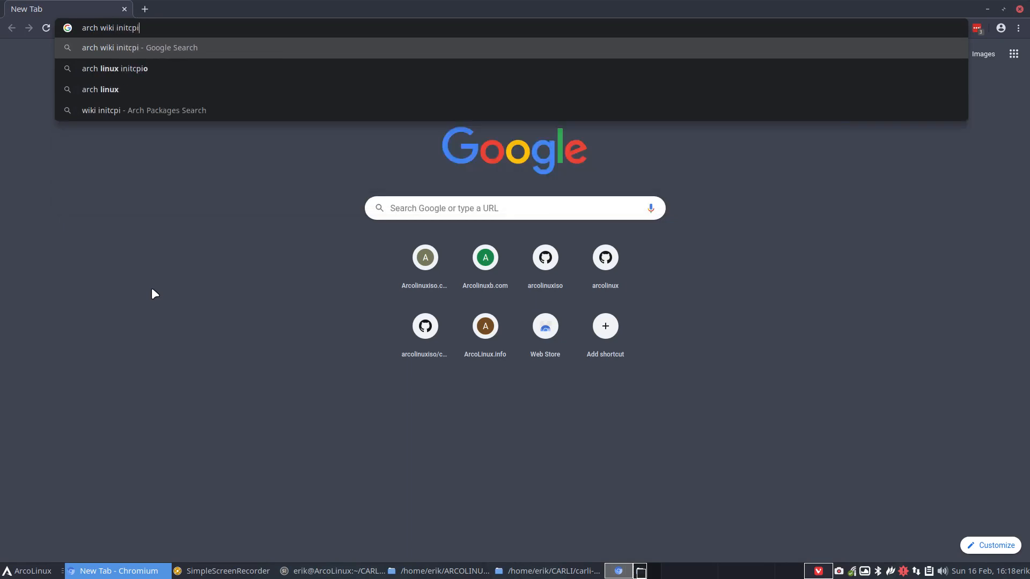
{"action": "key", "text": "Return"}
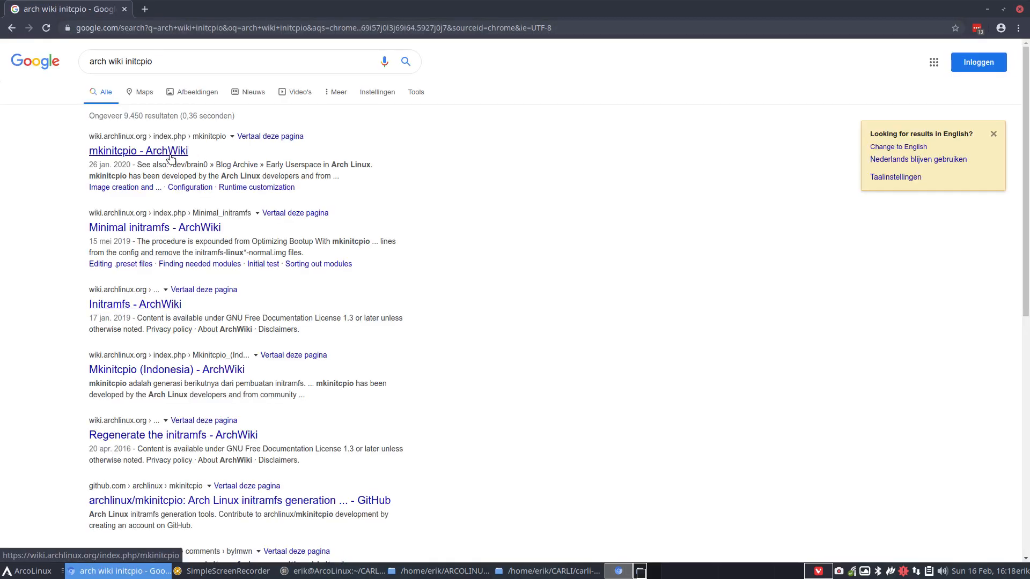
{"action": "left_click", "coordinate": [161, 153]}
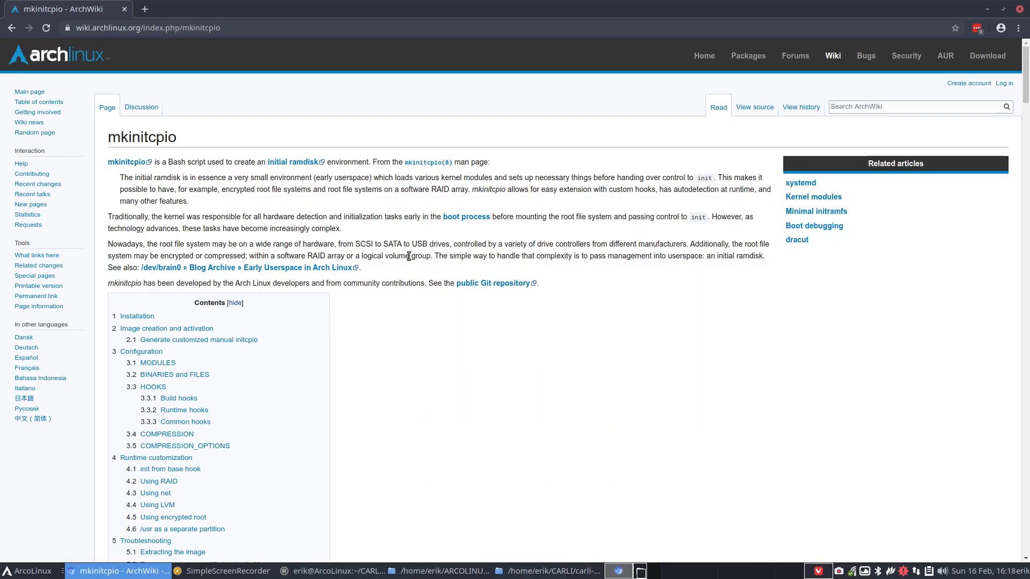
{"action": "left_click", "coordinate": [987, 9]}
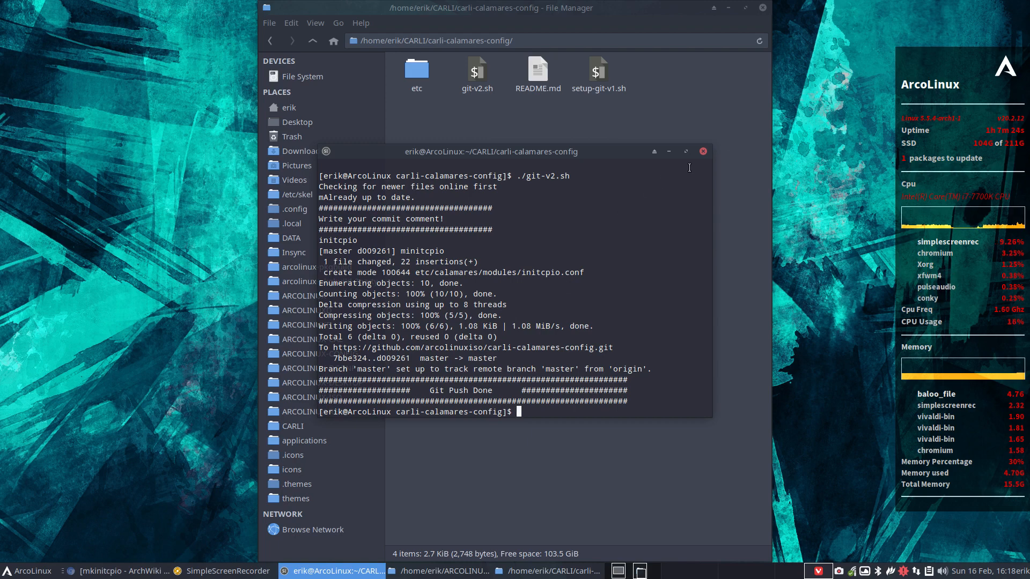
Close the terminal and open carli-pkgbuild/carli-calamares-config/PKGBUILD in Sublime Text.
{"action": "left_click", "coordinate": [703, 152]}
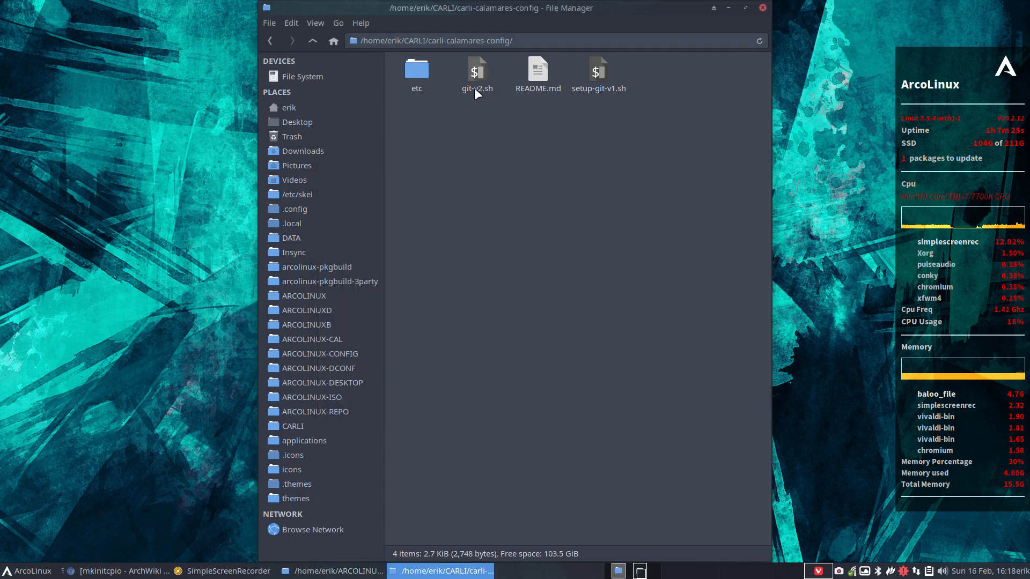
{"action": "left_click", "coordinate": [313, 40]}
{"action": "double_click", "coordinate": [494, 127]}
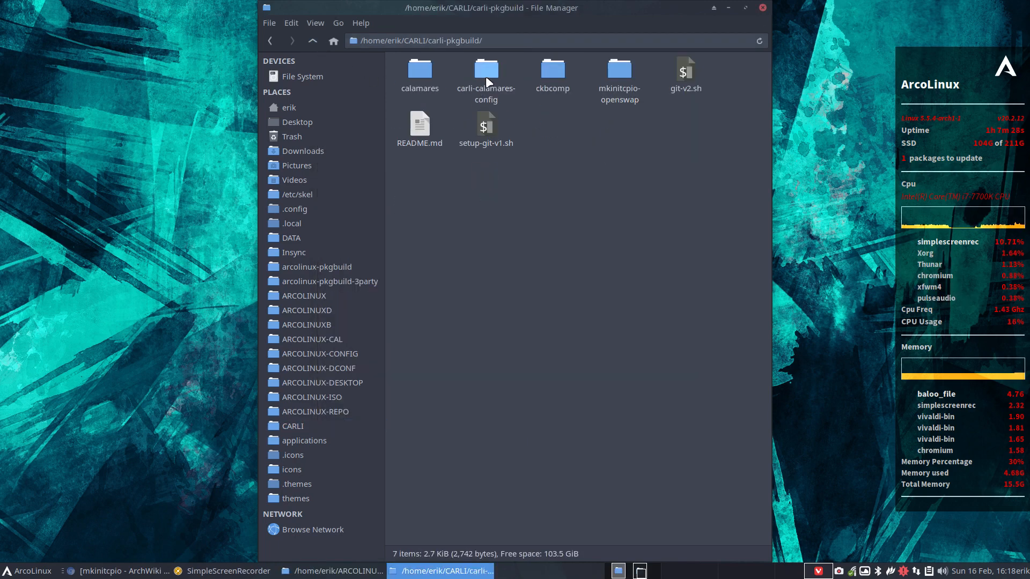
{"action": "double_click", "coordinate": [489, 71]}
{"action": "double_click", "coordinate": [411, 80]}
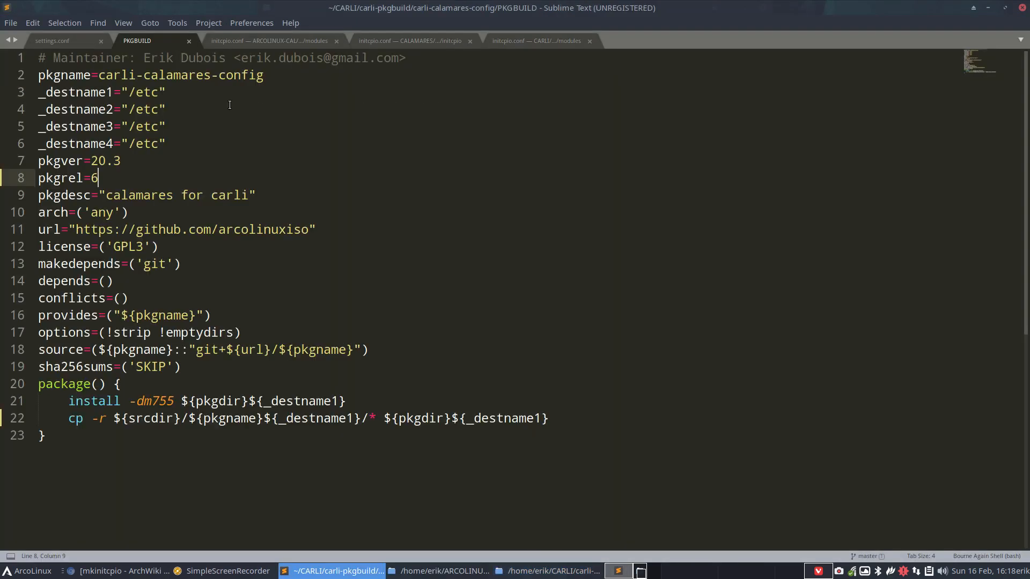
Change pkgrel from 6 to 7, save, and open a terminal in the package folder.
{"action": "key", "text": "BackSpace"}
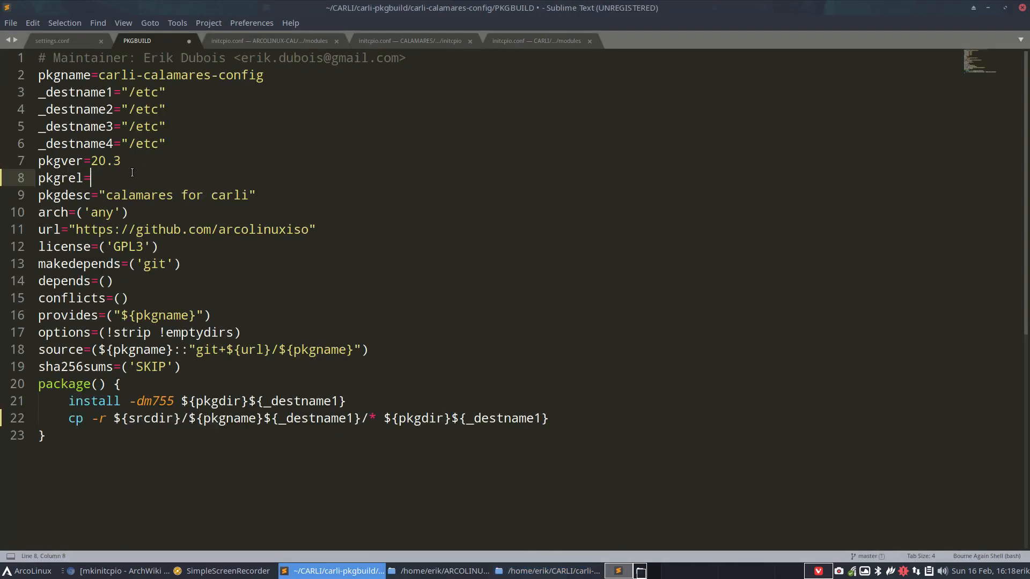
{"action": "type", "text": "7"}
{"action": "key", "text": "ctrl+s"}
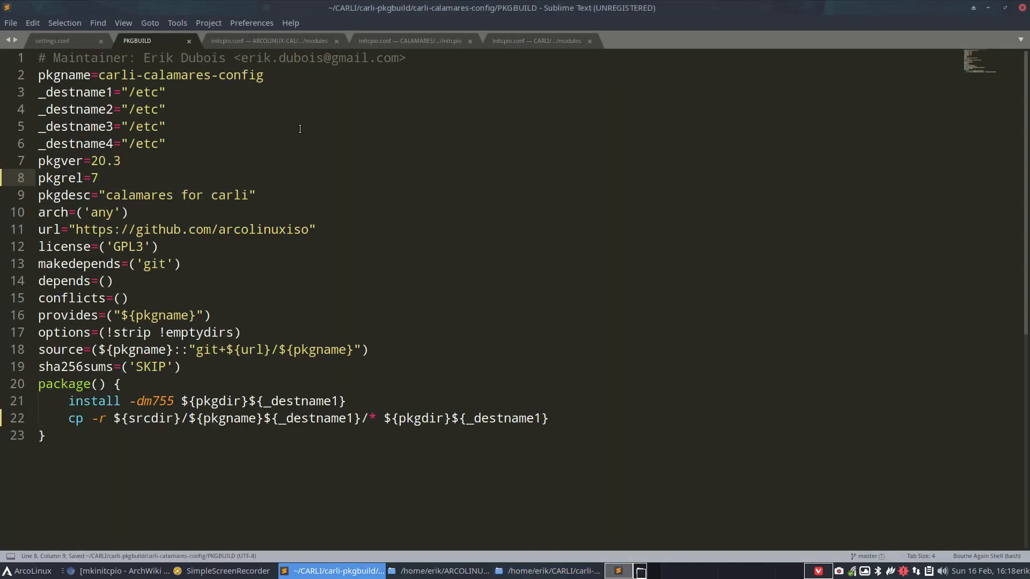
{"action": "left_click", "coordinate": [1022, 8]}
{"action": "right_click", "coordinate": [471, 173]}
{"action": "left_click", "coordinate": [540, 240]}
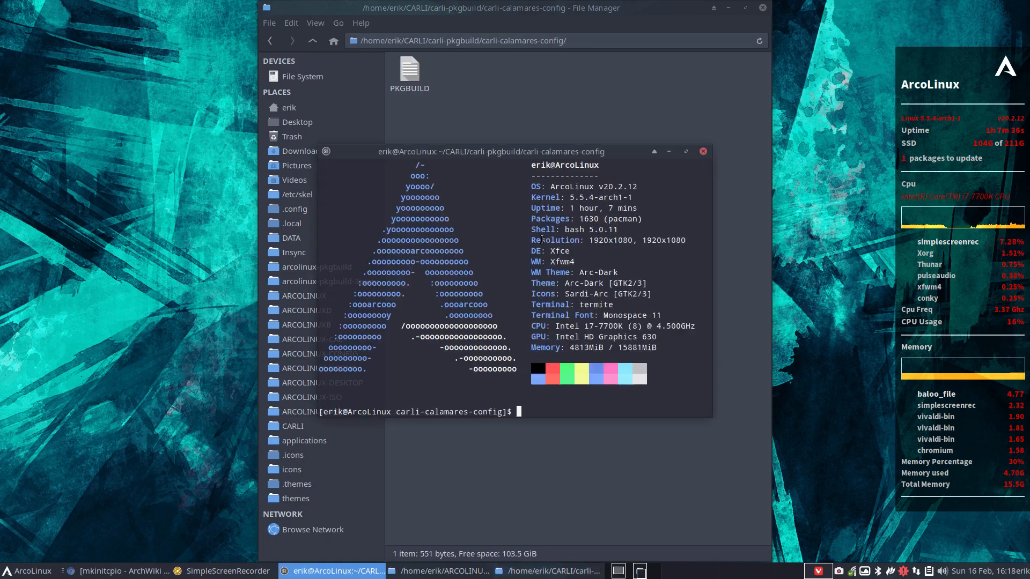
Build the package with makepkg, delete the carli-calamares-config, pkg and src folders, and act on the built package file.
{"action": "type", "text": "makepkg"}
{"action": "key", "text": "Return"}
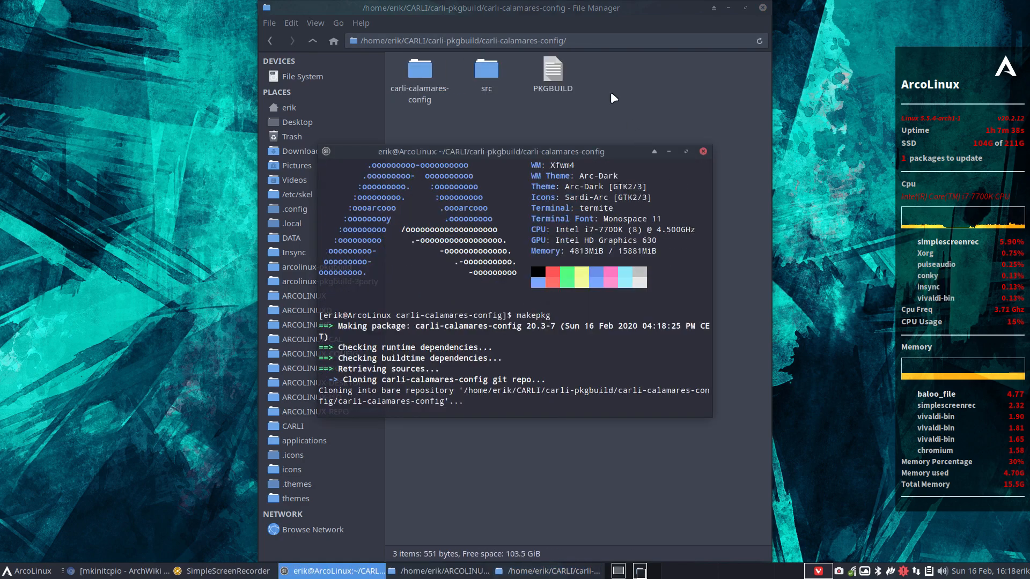
{"action": "left_click", "coordinate": [703, 152]}
{"action": "left_click_drag", "start_coordinate": [575, 65], "coordinate": [420, 72]}
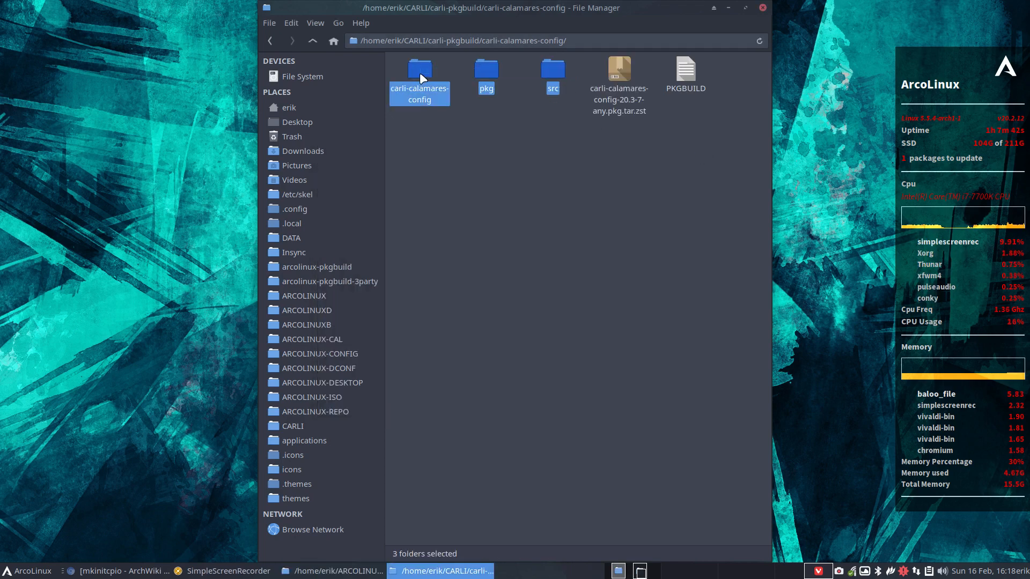
{"action": "key", "text": "Delete"}
{"action": "right_click", "coordinate": [428, 69]}
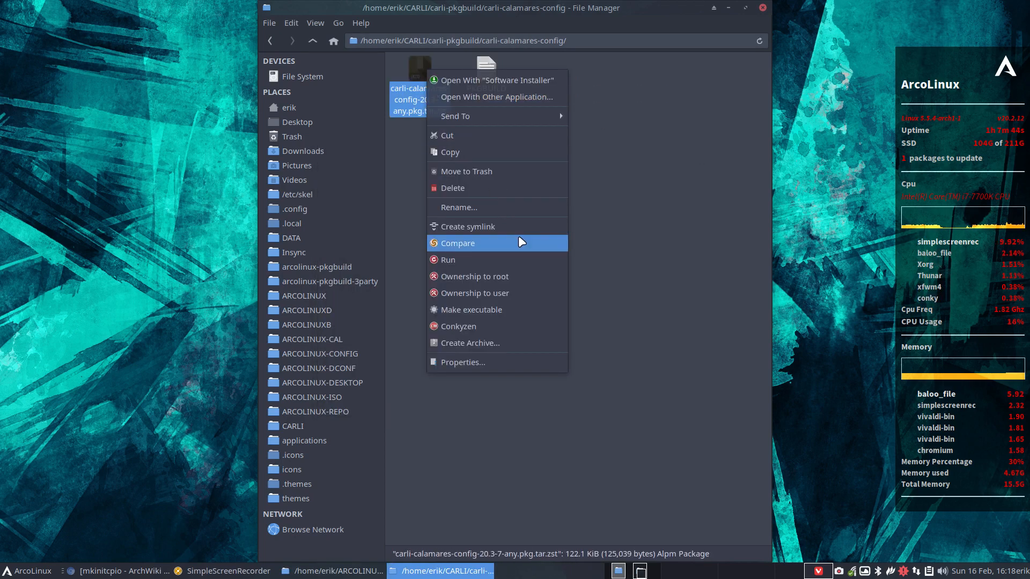
{"action": "left_click", "coordinate": [488, 136]}
Go up to CARLI and open carli_repo/x86_64.
{"action": "left_click", "coordinate": [312, 42]}
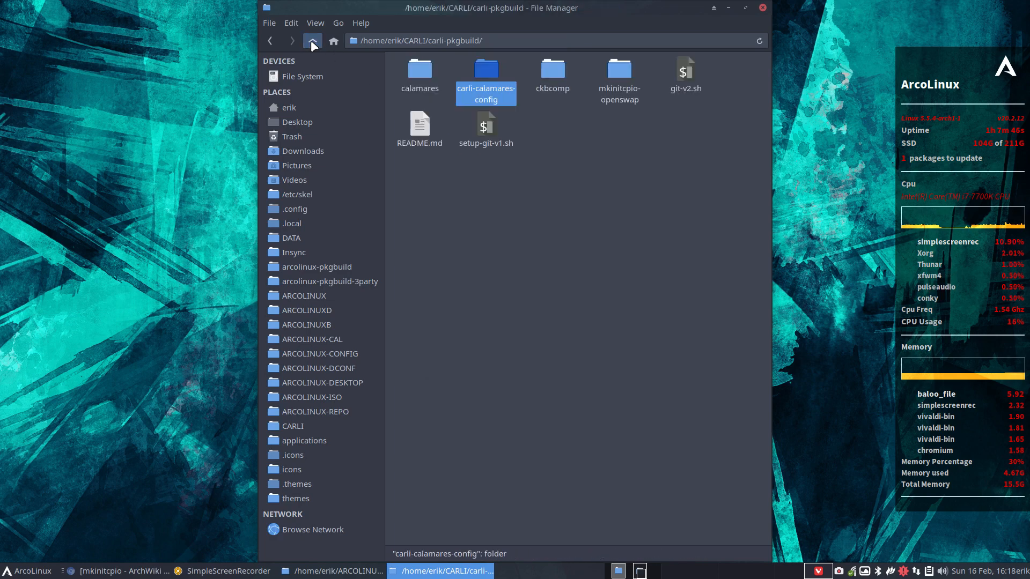
{"action": "left_click", "coordinate": [312, 42]}
{"action": "left_click", "coordinate": [560, 111]}
{"action": "double_click", "coordinate": [416, 71]}
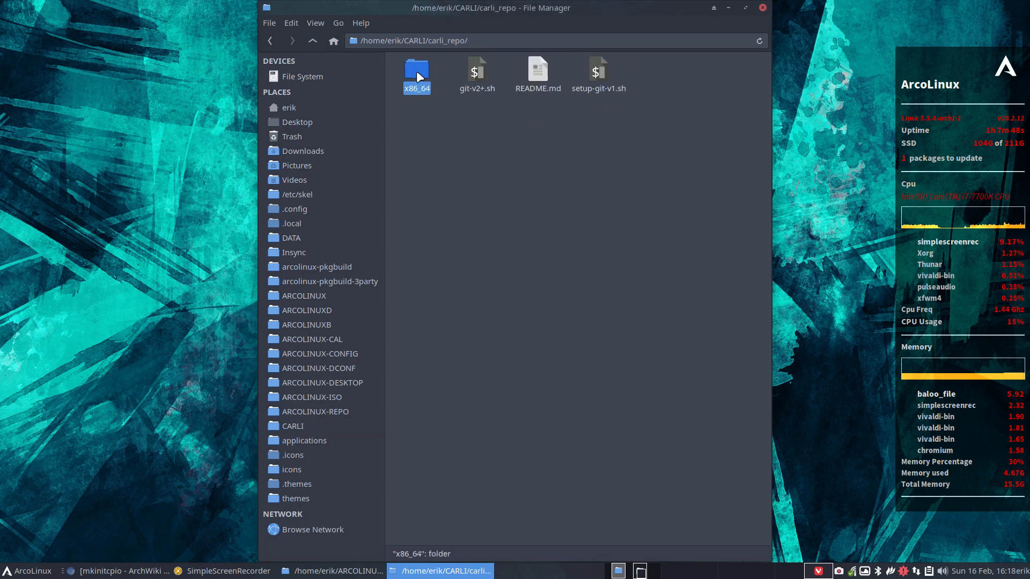
In carli_repo, run ./git-v2+.sh with commit comment 'update' to rebuild and push the database.
{"action": "left_click", "coordinate": [312, 41]}
{"action": "right_click", "coordinate": [542, 172]}
{"action": "left_click", "coordinate": [616, 237]}
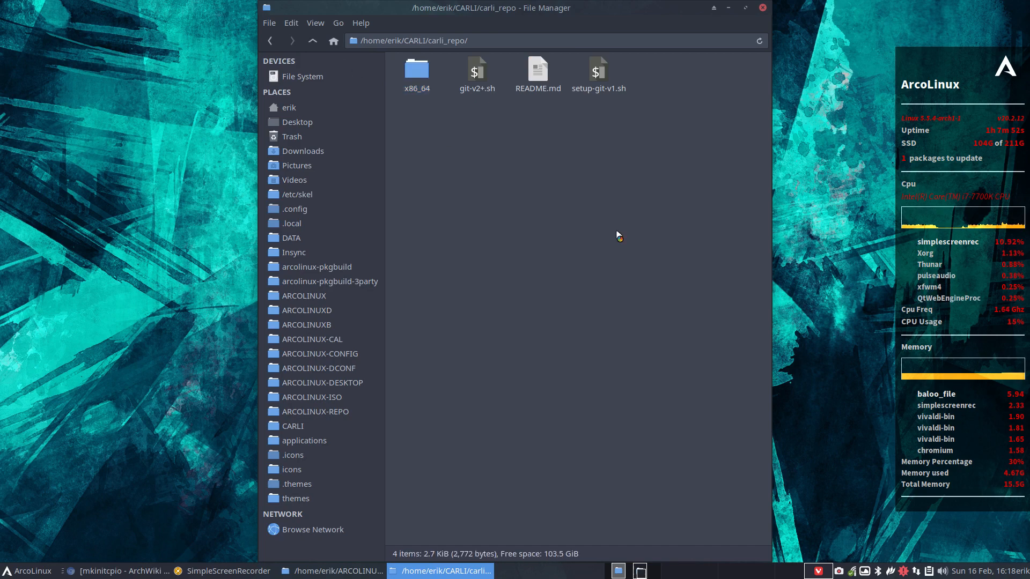
{"action": "type", "text": "./gi"}
{"action": "key", "text": "Tab"}
{"action": "key", "text": "Return"}
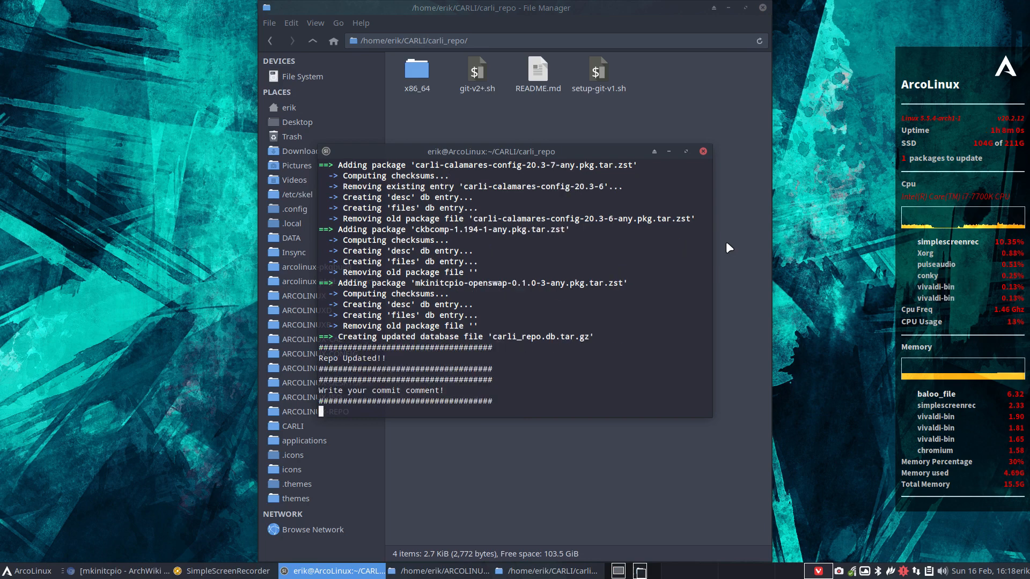
{"action": "type", "text": "update"}
{"action": "key", "text": "Return"}
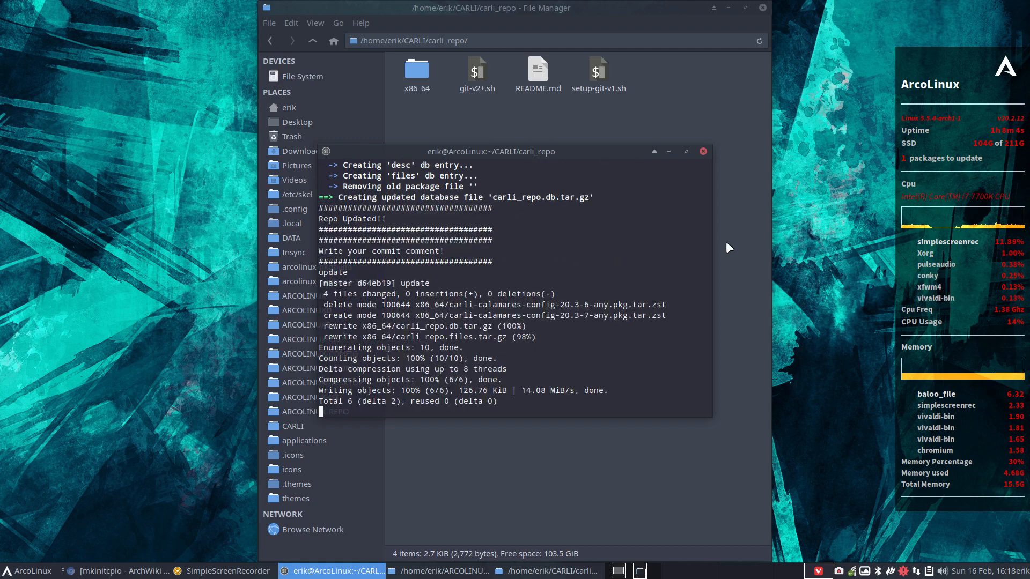
Close the terminal and the file manager.
{"action": "left_click", "coordinate": [702, 152]}
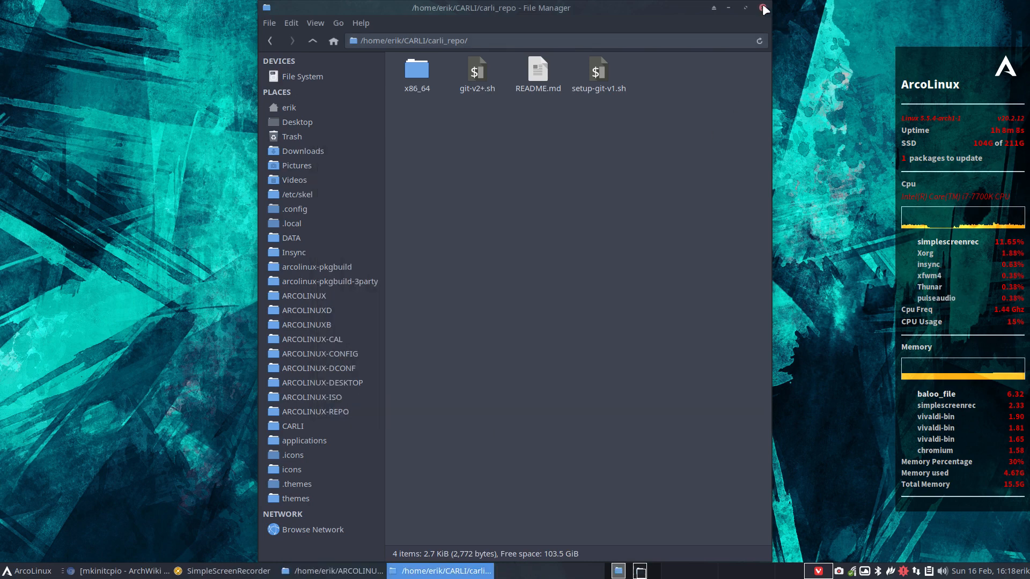
{"action": "left_click", "coordinate": [763, 8]}
{"action": "left_click", "coordinate": [301, 397]}
Launch VirtualBox, start the Carli5 VM, and boot its default live entry.
{"action": "key", "text": "super+F7"}
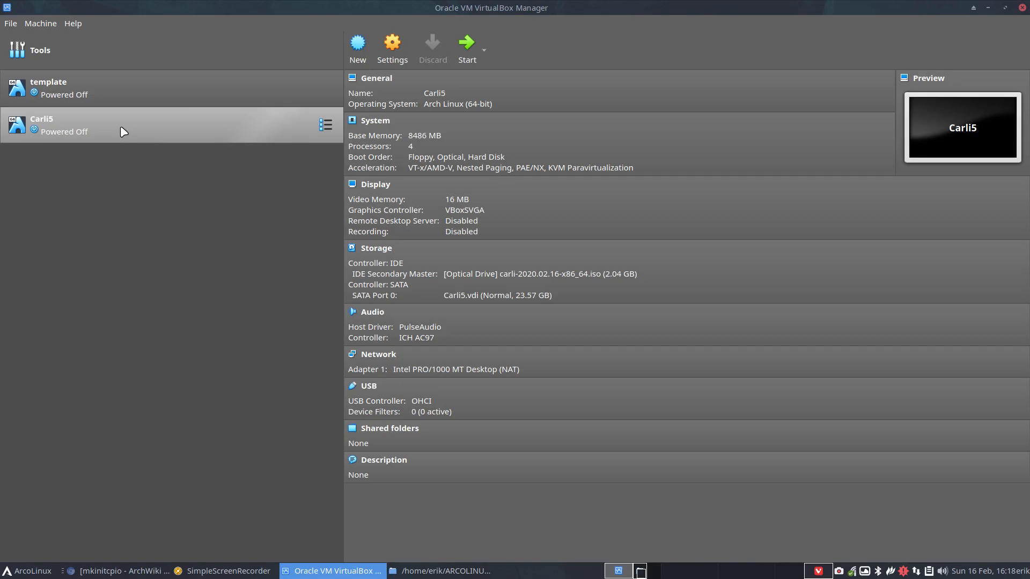
{"action": "double_click", "coordinate": [121, 126]}
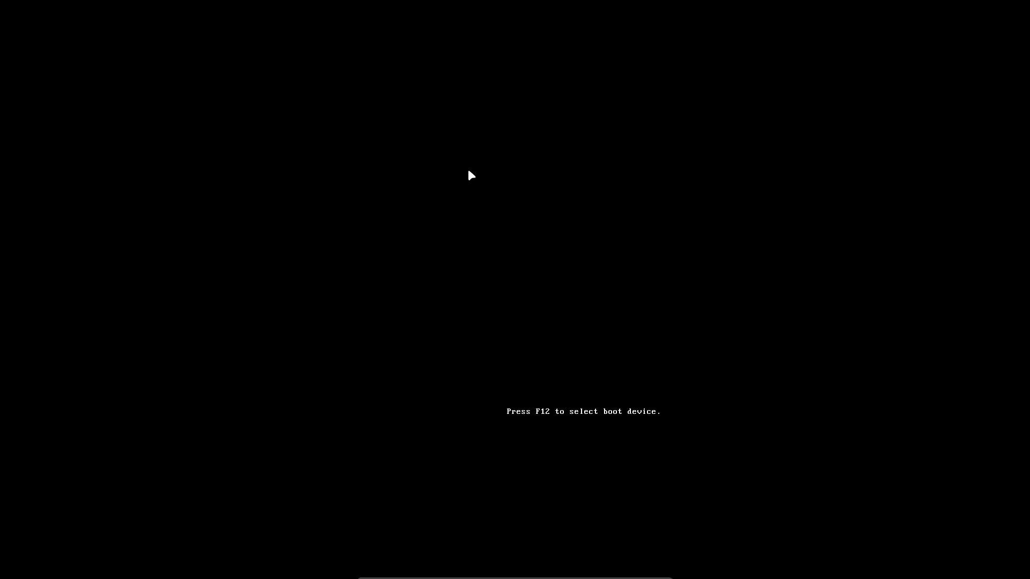
{"action": "key", "text": "Return"}
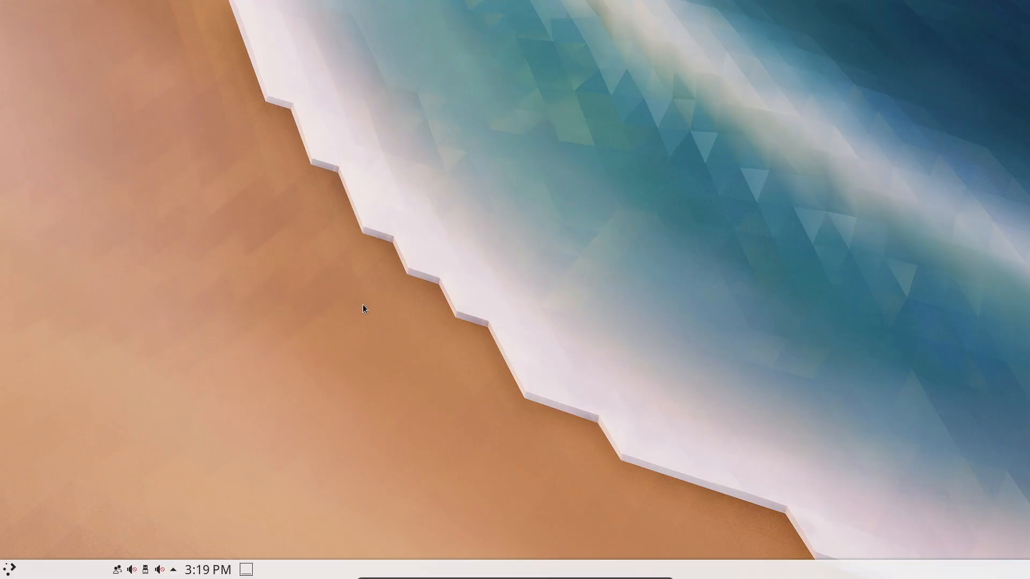
Open Konsole and switch the keyboard layout to Belgian with setxkbmap be.
{"action": "left_click", "coordinate": [12, 572]}
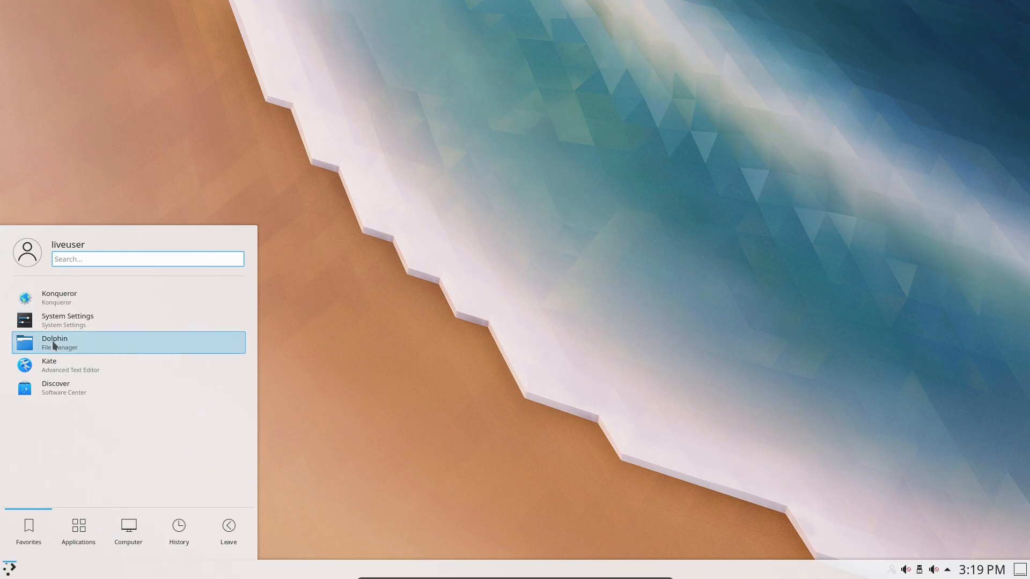
{"action": "type", "text": "kon"}
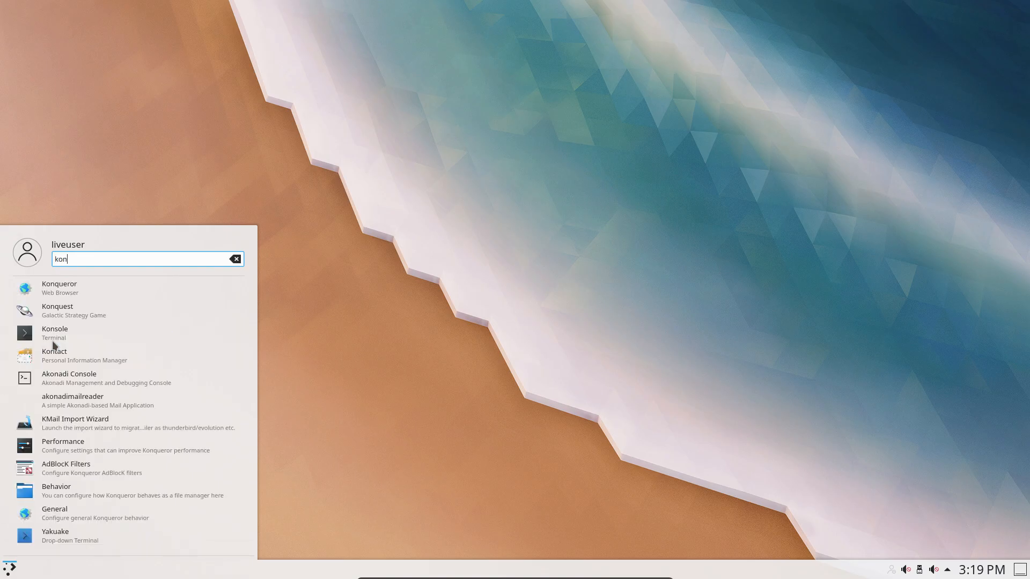
{"action": "left_click", "coordinate": [52, 341]}
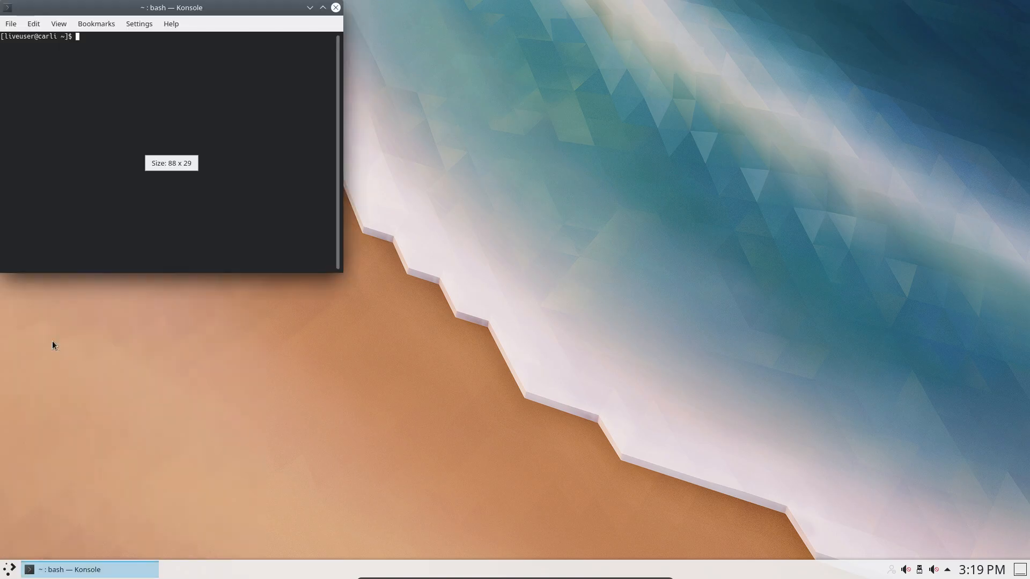
{"action": "type", "text": "setxkbmap be"}
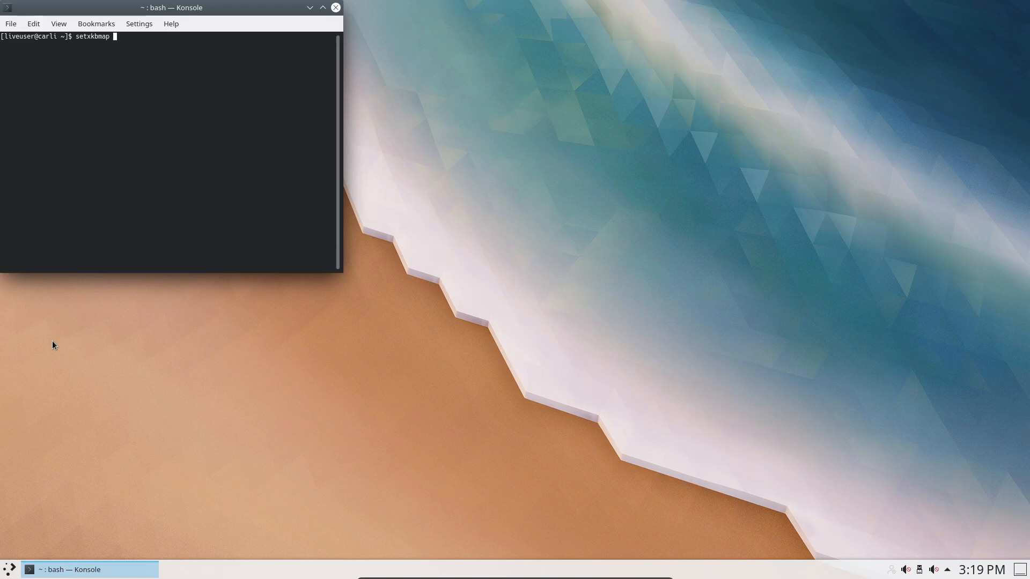
{"action": "key", "text": "Return"}
Upgrade the live system with sudo pacman -Syyu, accepting the upgrade, and enter pkexec calamares -d.
{"action": "type", "text": "u"}
{"action": "key", "text": "BackSpace"}
{"action": "type", "text": "sudo pacman -Syyu"}
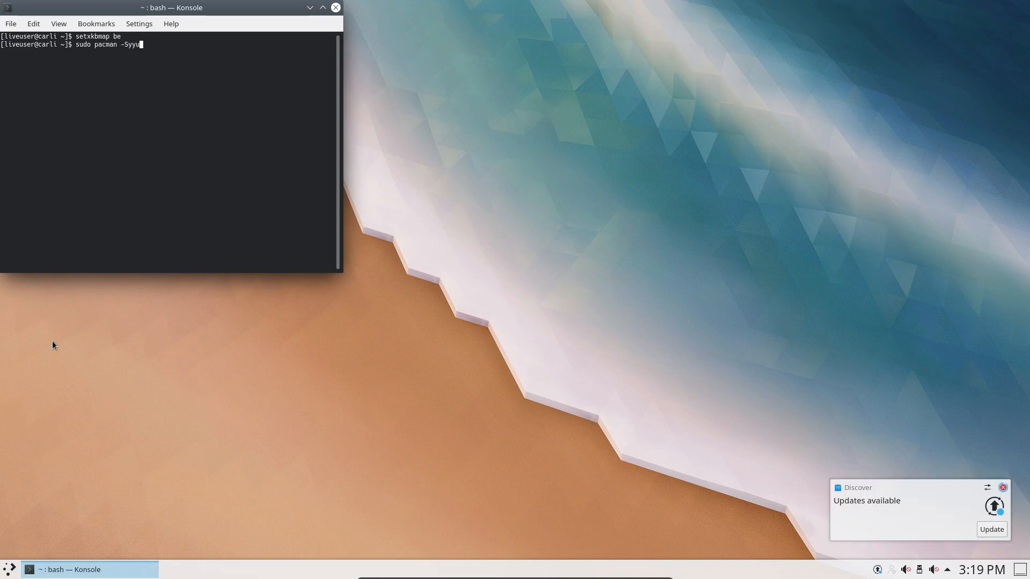
{"action": "key", "text": "Return"}
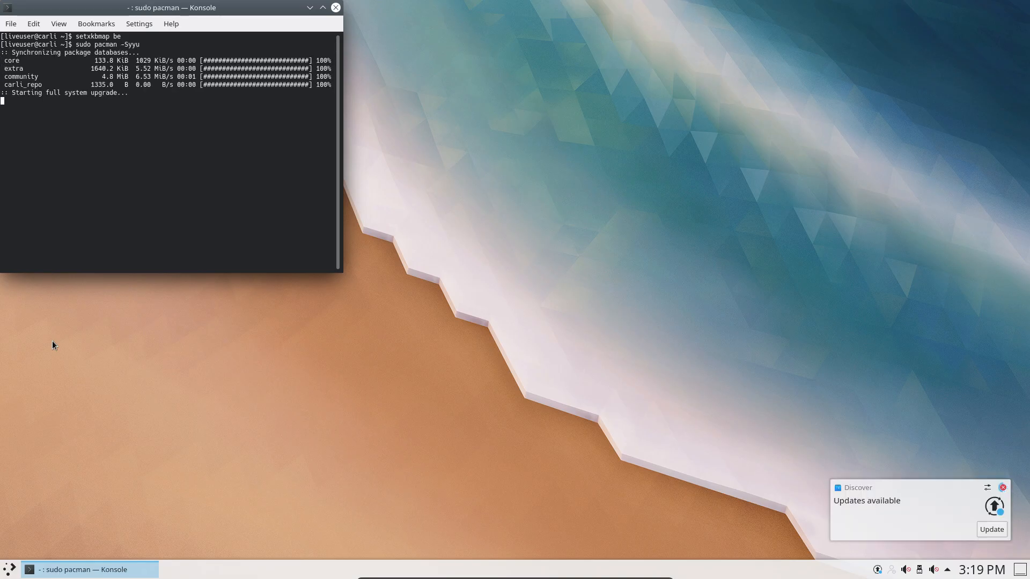
{"action": "key", "text": "Return"}
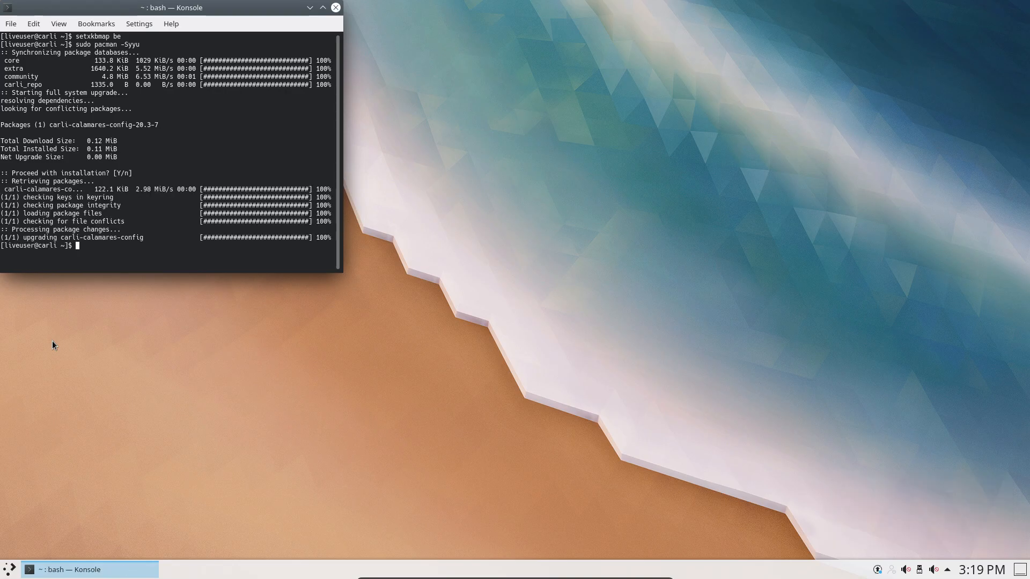
{"action": "type", "text": "pkexec calamares -d"}
Launch Calamares in debug mode, pass Welcome, Location and Keyboard, and choose Erase disk.
{"action": "key", "text": "Return"}
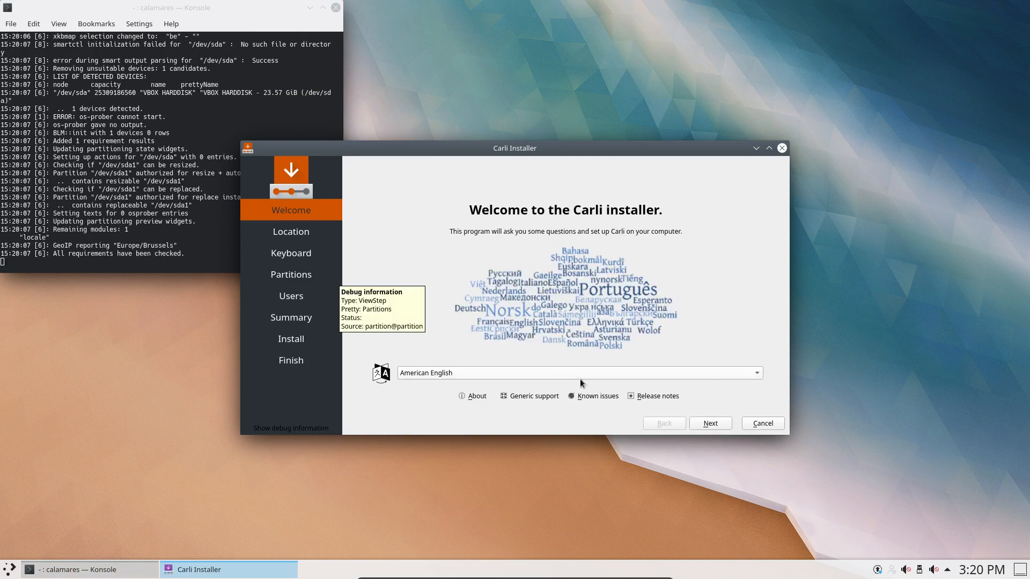
{"action": "left_click", "coordinate": [719, 421]}
{"action": "left_click", "coordinate": [723, 422]}
{"action": "left_click", "coordinate": [724, 421]}
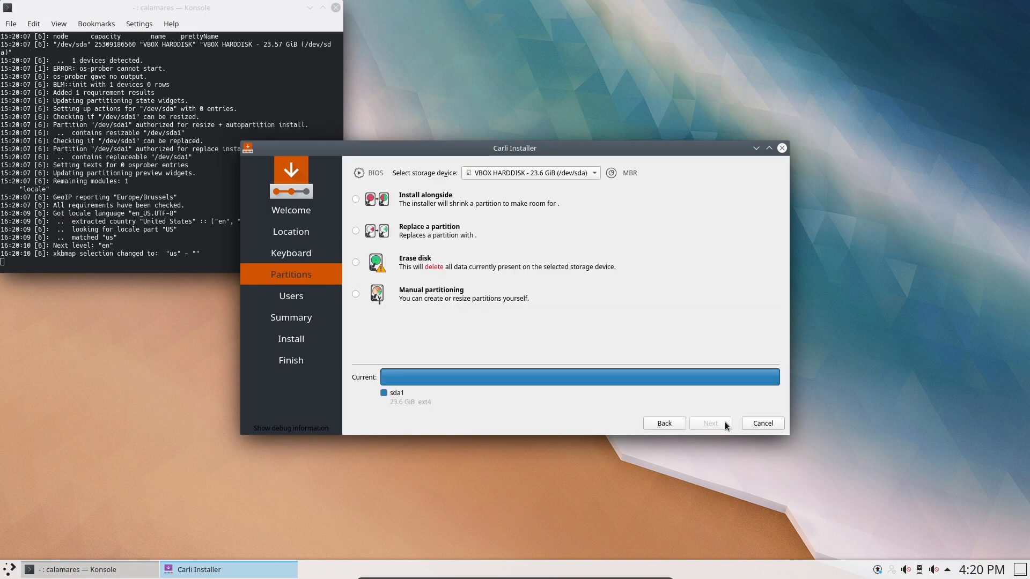
{"action": "left_click", "coordinate": [410, 265]}
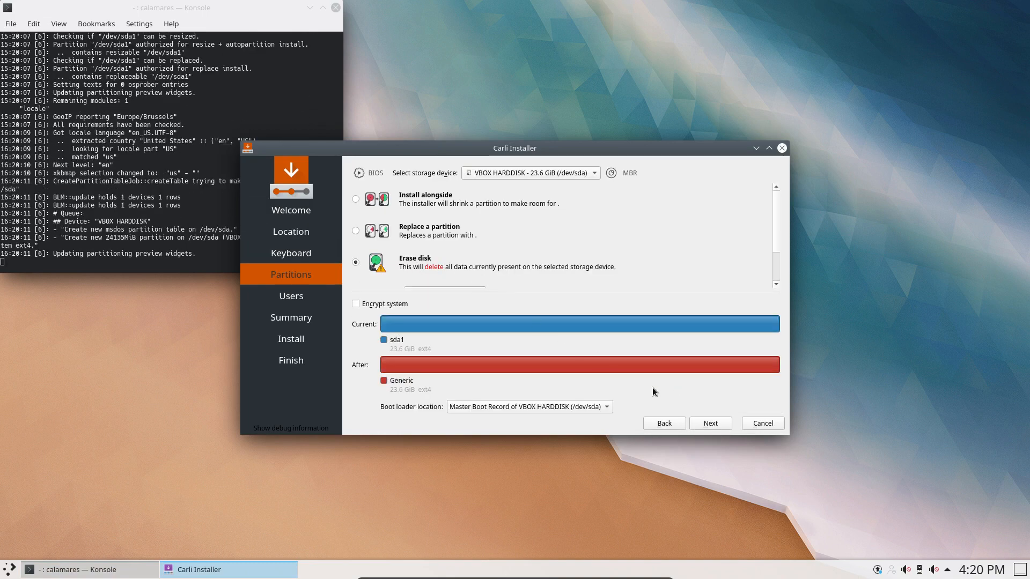
{"action": "left_click", "coordinate": [710, 422]}
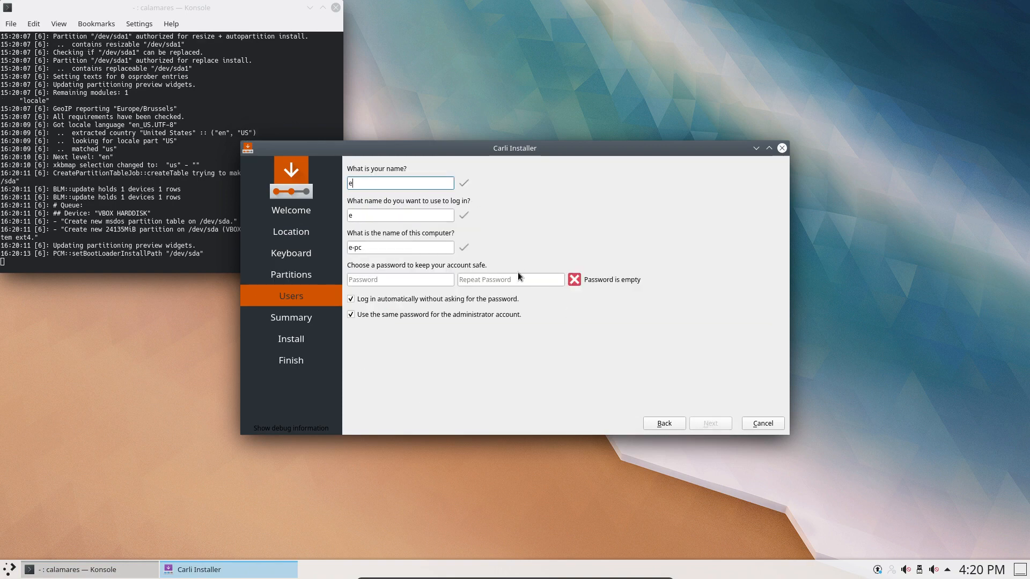
Fill in the user's name, login name and a matching password, then continue to Summary.
{"action": "key", "text": "Tab"}
{"action": "key", "text": "Tab"}
{"action": "key", "text": "Tab"}
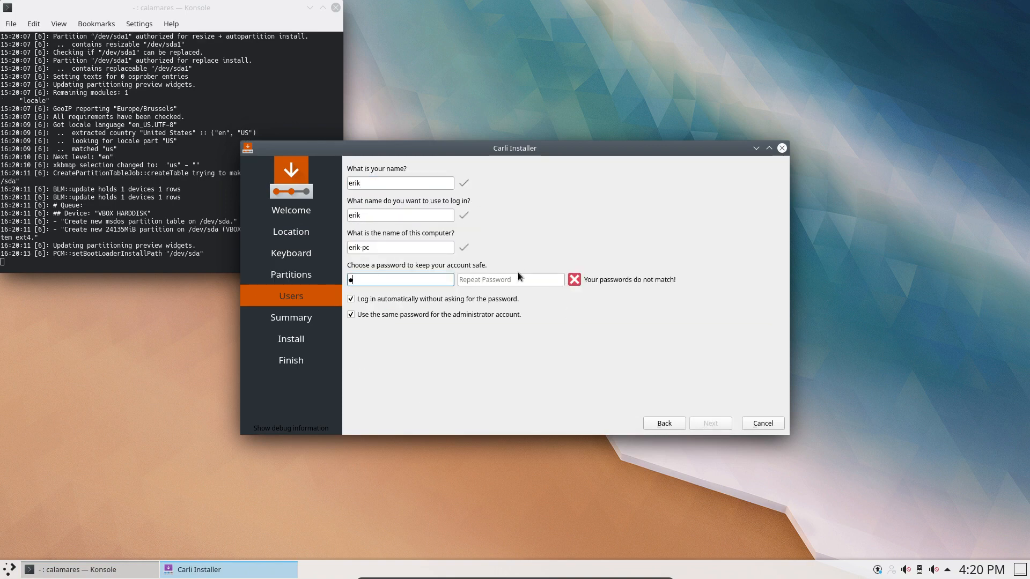
{"action": "key", "text": "Tab"}
{"action": "key", "text": "Tab"}
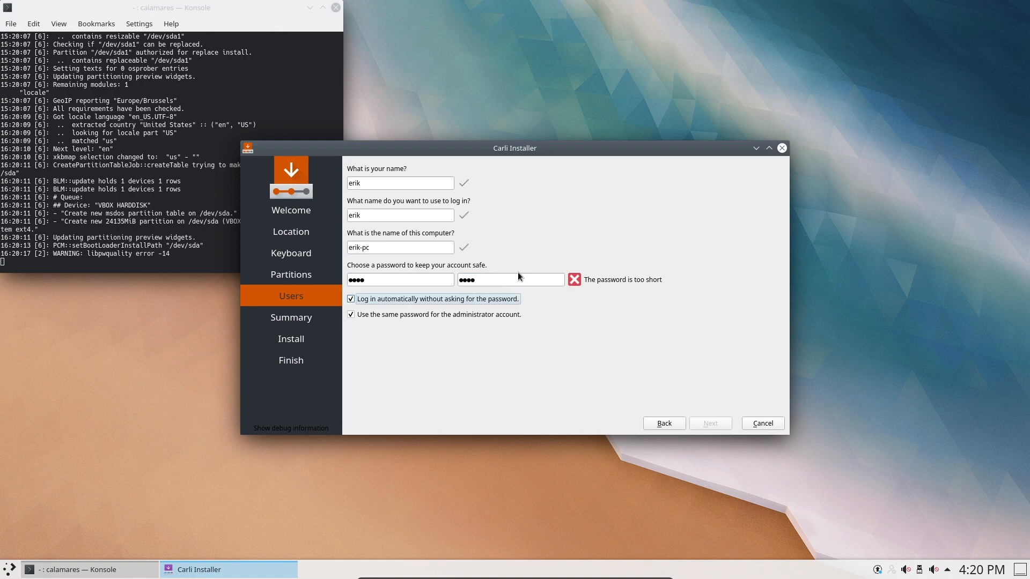
{"action": "left_click", "coordinate": [401, 285]}
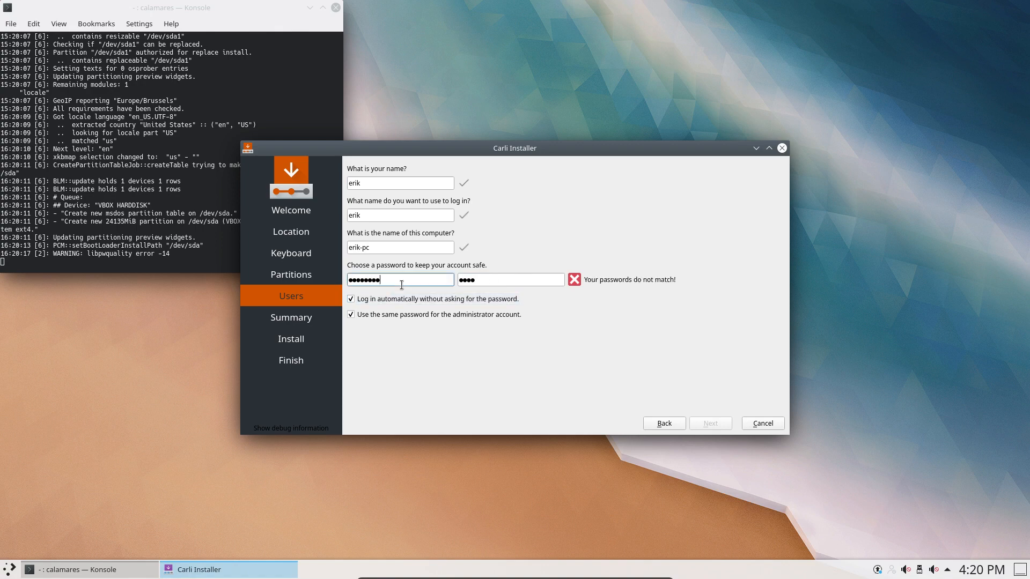
{"action": "key", "text": "Tab"}
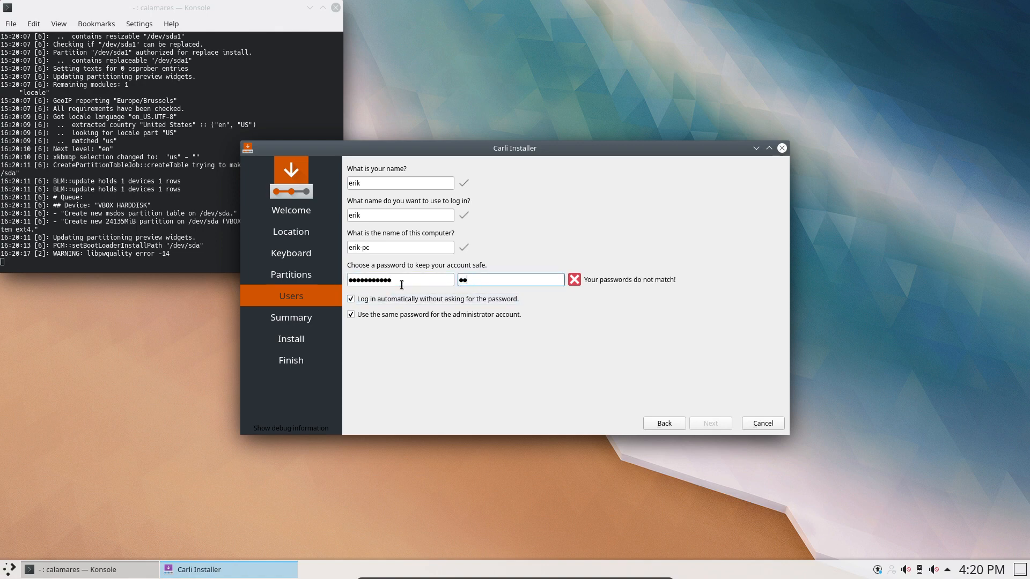
{"action": "left_click", "coordinate": [699, 424]}
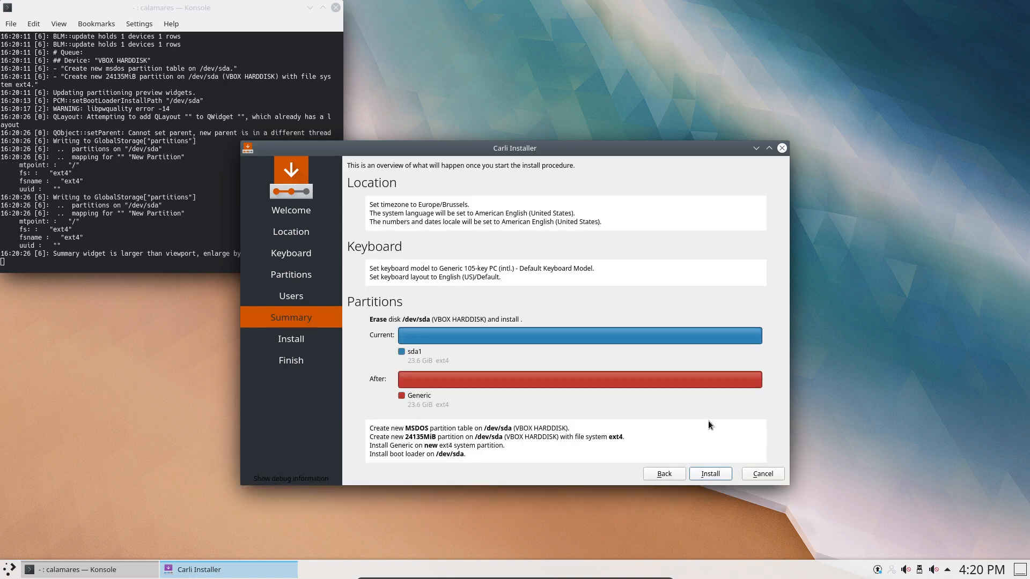
Start the installation and shift the installer window around while it runs to failure.
{"action": "left_click", "coordinate": [711, 474]}
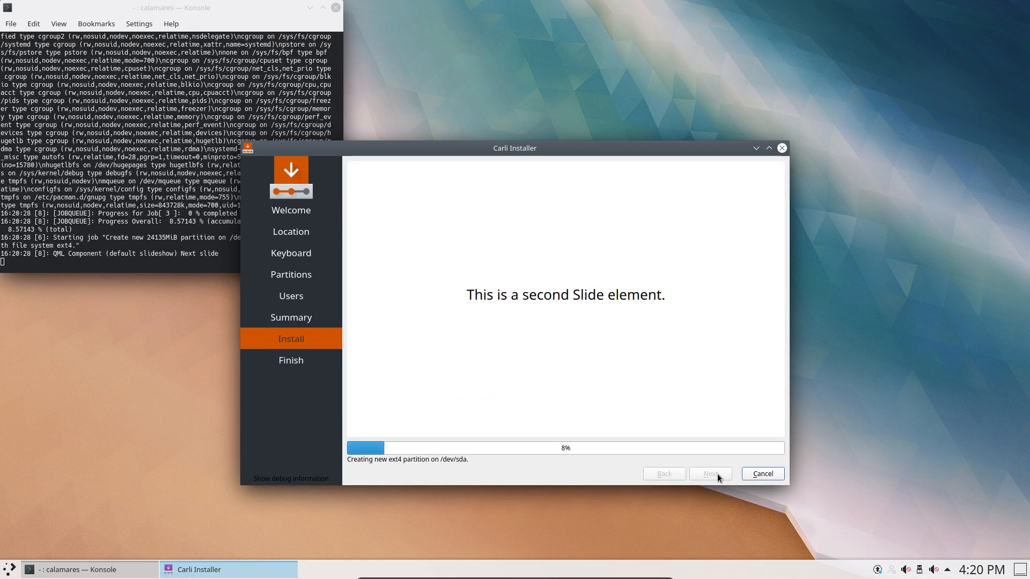
{"action": "left_click_drag", "start_coordinate": [563, 152], "coordinate": [785, 15]}
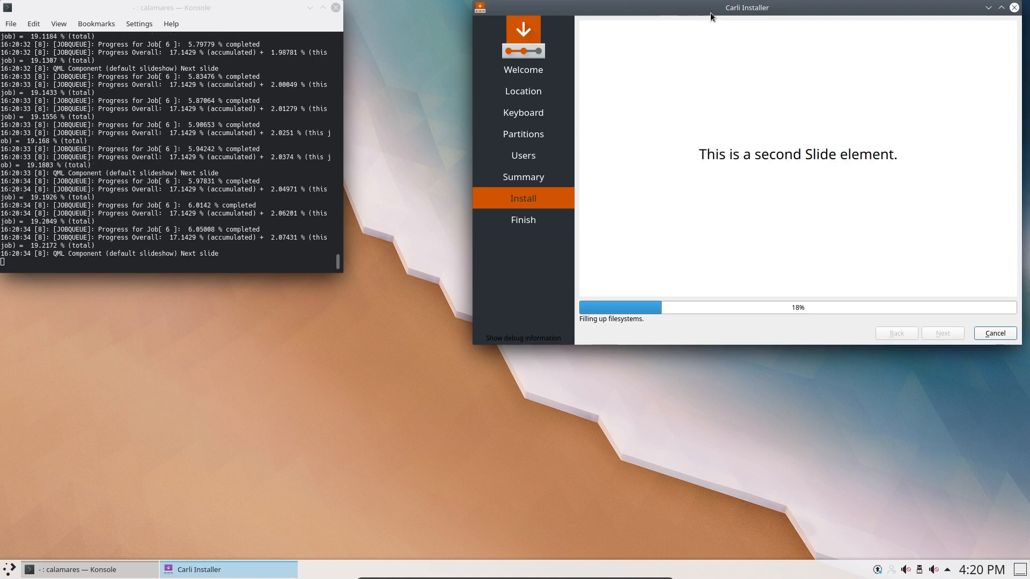
{"action": "left_click_drag", "start_coordinate": [716, 7], "coordinate": [655, 105]}
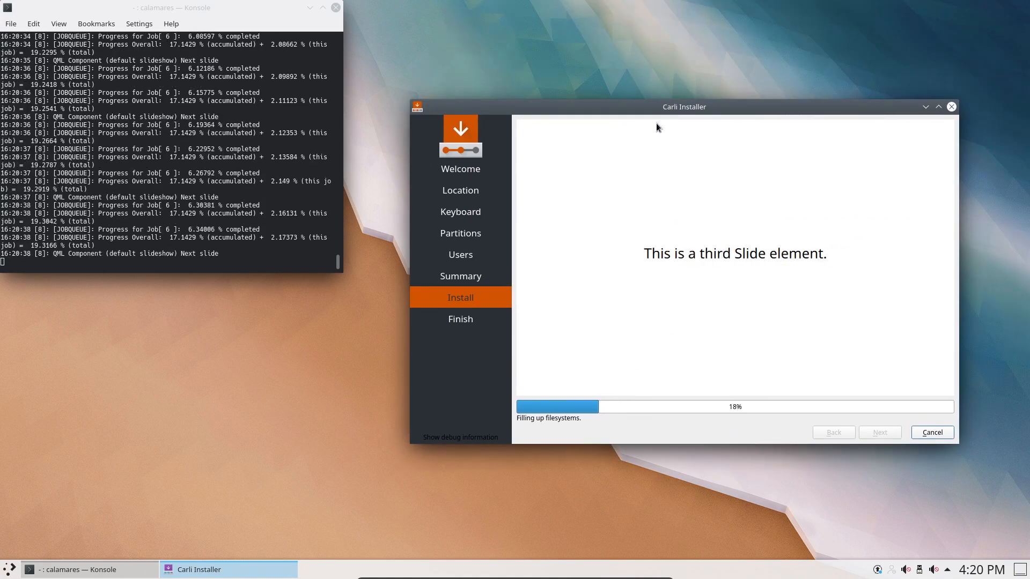
{"action": "left_click_drag", "start_coordinate": [687, 107], "coordinate": [665, 95]}
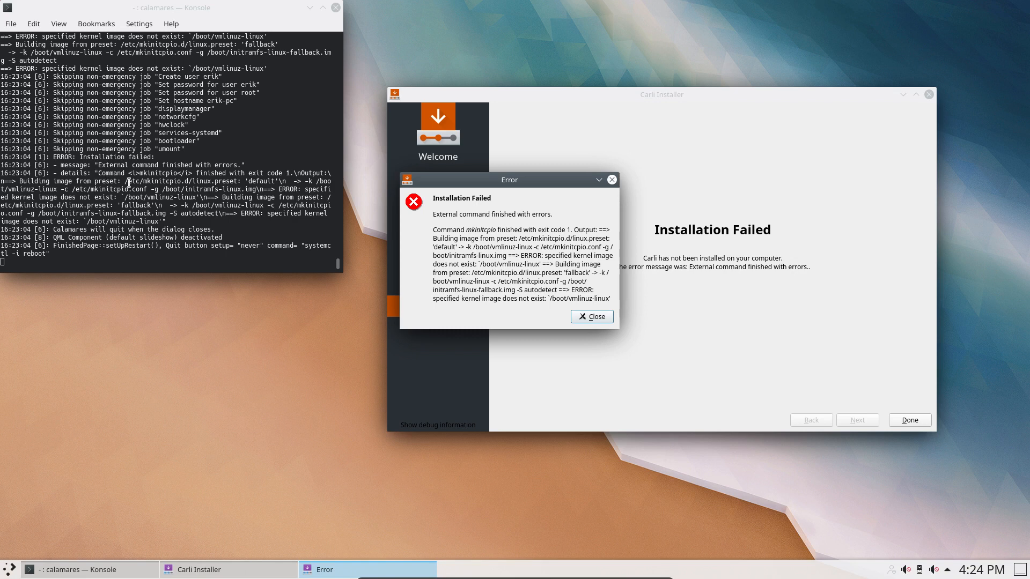
Highlight the preset and /boot/vmlinuz-linux paths in the error log, then open the host file manager at left.
{"action": "left_click_drag", "start_coordinate": [125, 182], "coordinate": [237, 178]}
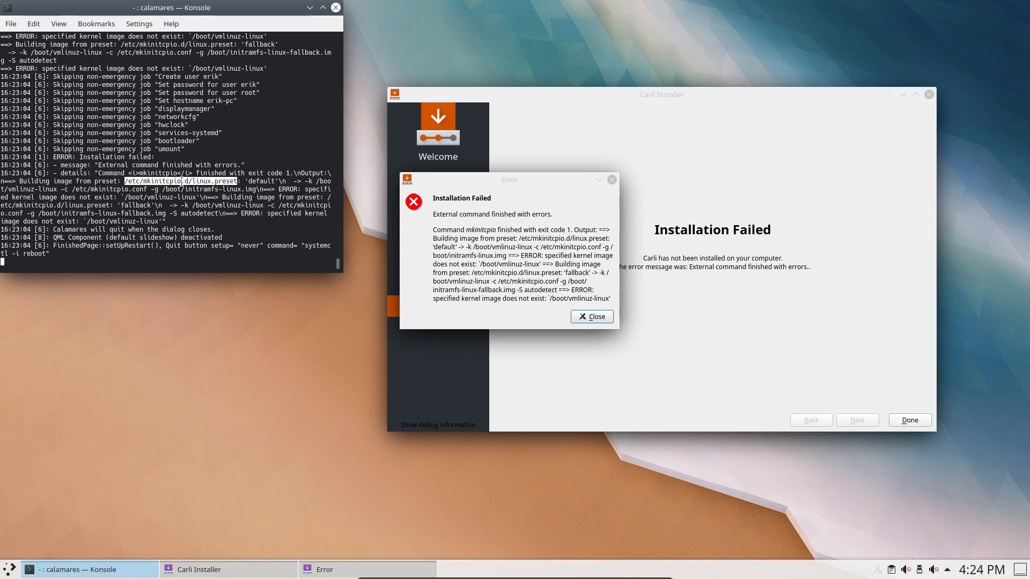
{"action": "left_click", "coordinate": [315, 181]}
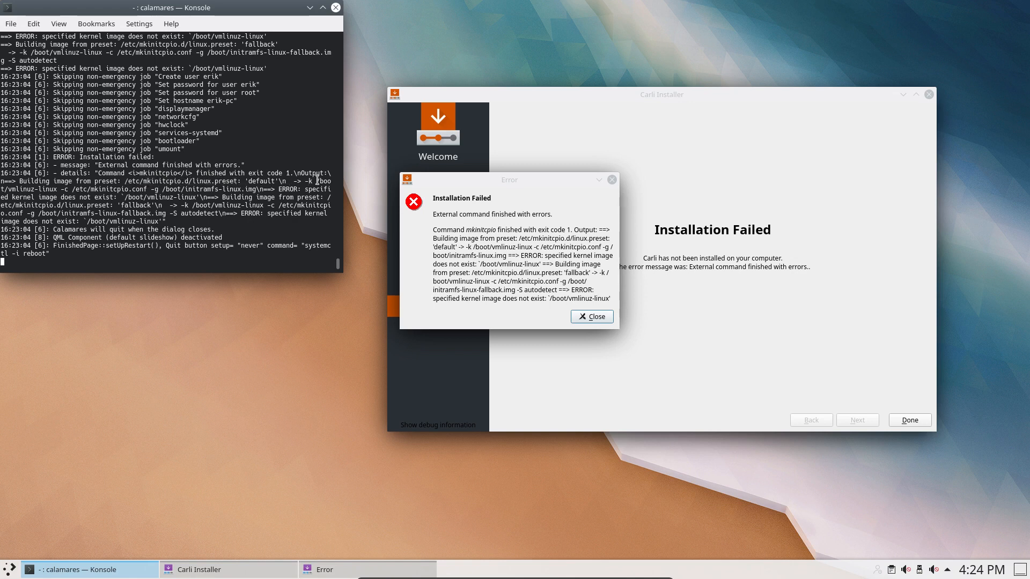
{"action": "left_click_drag", "start_coordinate": [318, 181], "coordinate": [58, 188]}
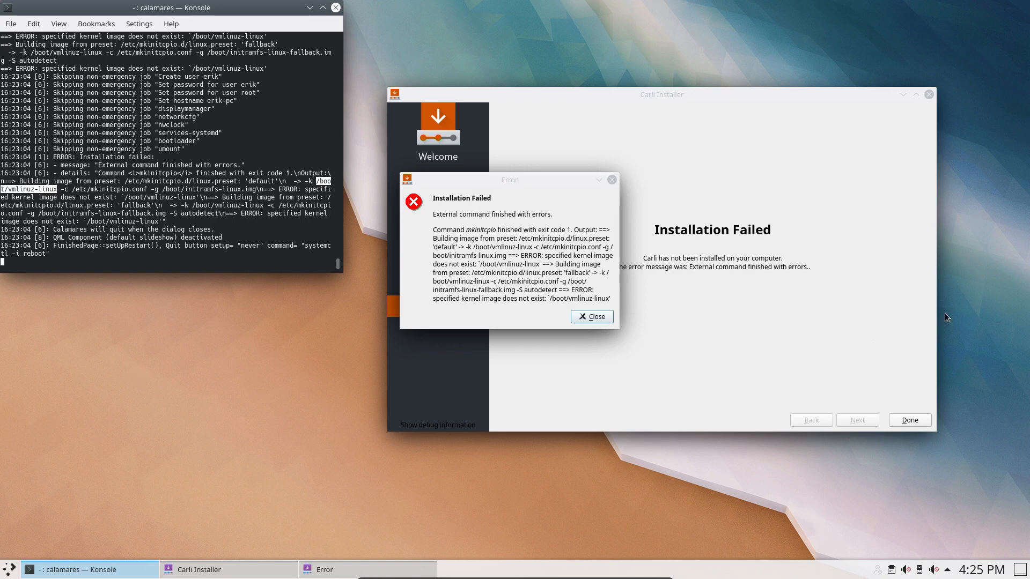
{"action": "left_click", "coordinate": [641, 572]}
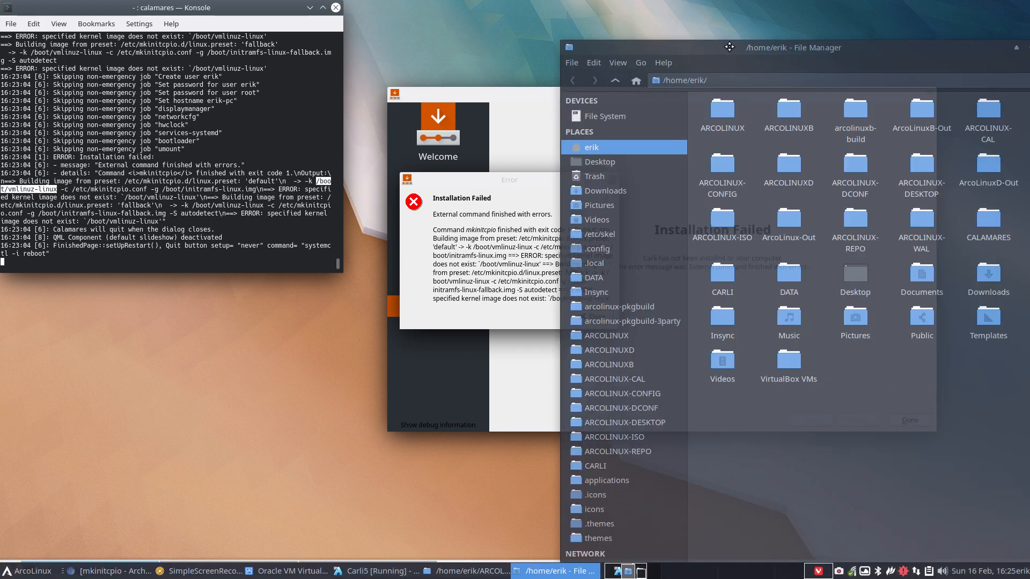
{"action": "left_click_drag", "start_coordinate": [793, 49], "coordinate": [315, 50]}
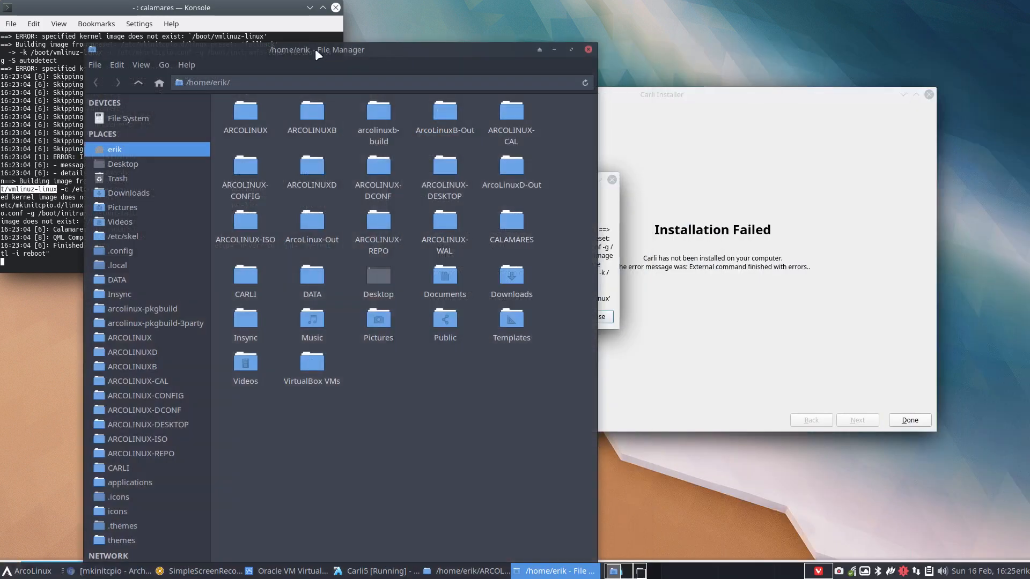
Browse the host's File System into boot to find vmlinuz-linux, then move the VM's error dialog aside.
{"action": "left_click", "coordinate": [138, 116]}
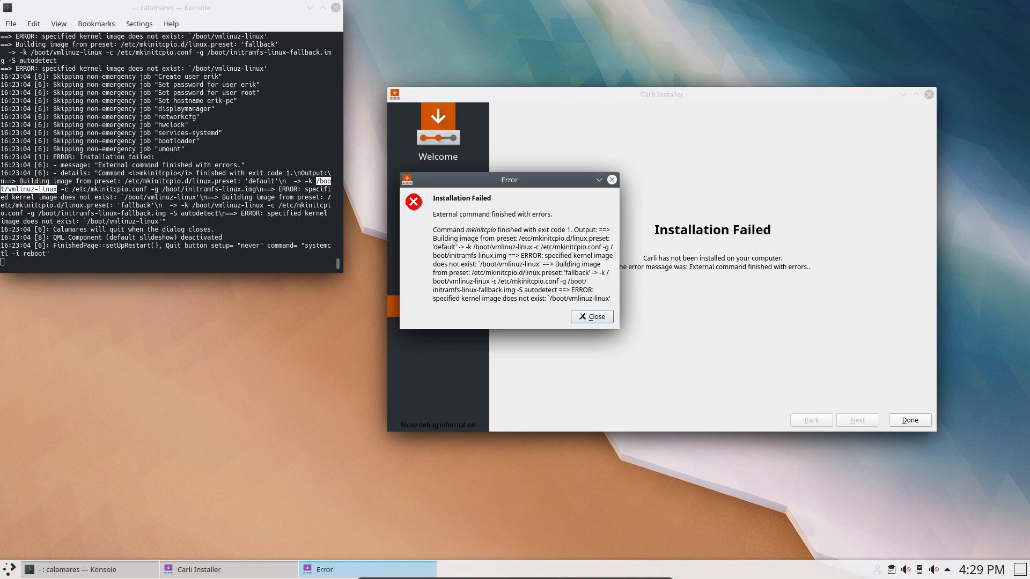
{"action": "mouse_move", "coordinate": [617, 578]}
{"action": "left_click", "coordinate": [547, 571]}
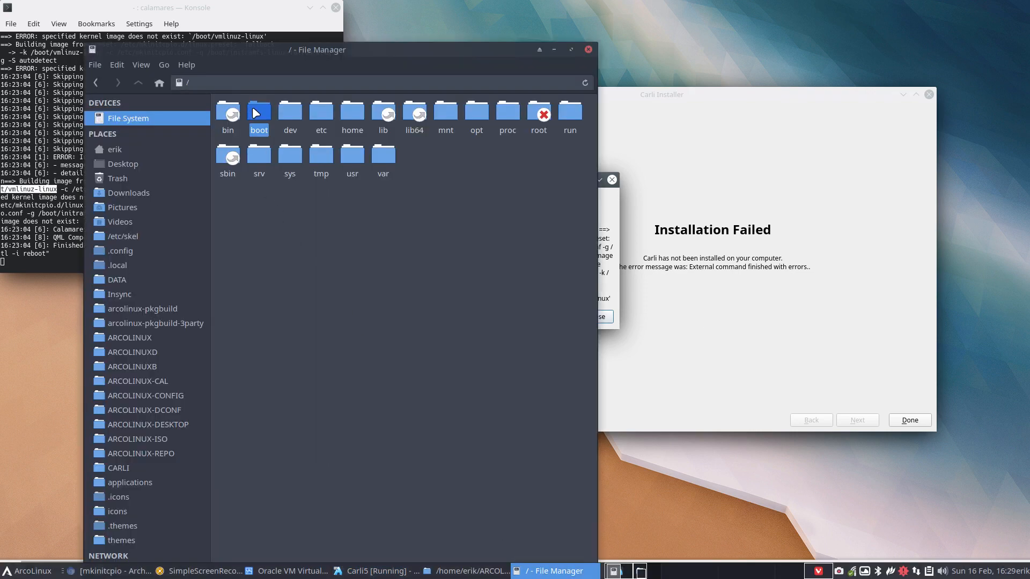
{"action": "double_click", "coordinate": [258, 111]}
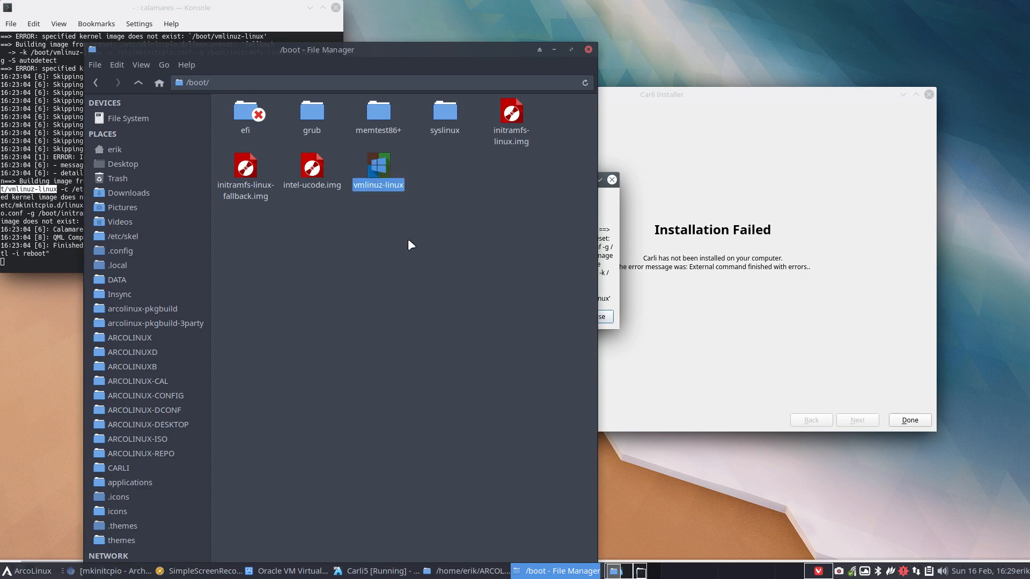
{"action": "left_click", "coordinate": [608, 224]}
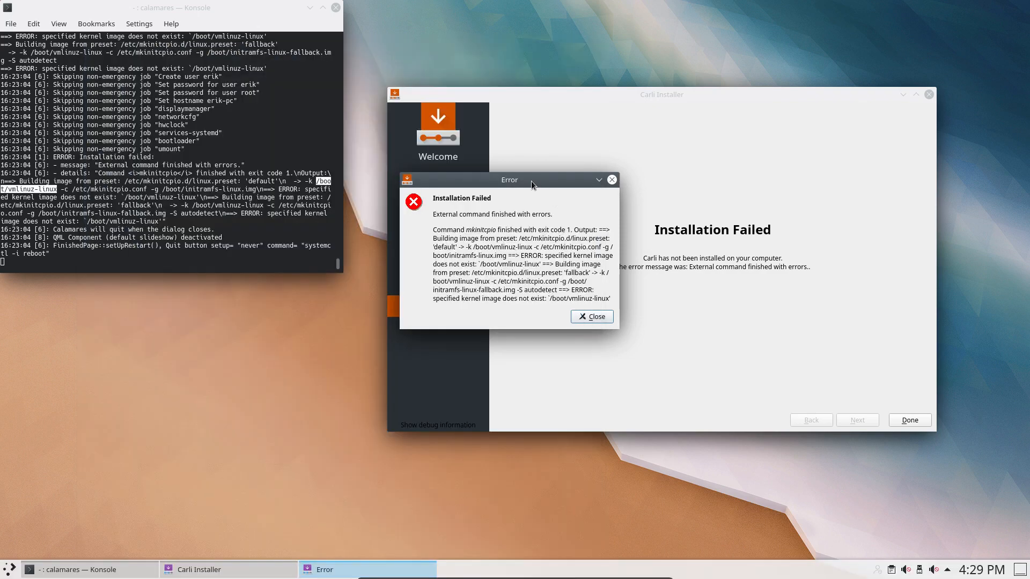
{"action": "left_click_drag", "start_coordinate": [531, 181], "coordinate": [582, 247]}
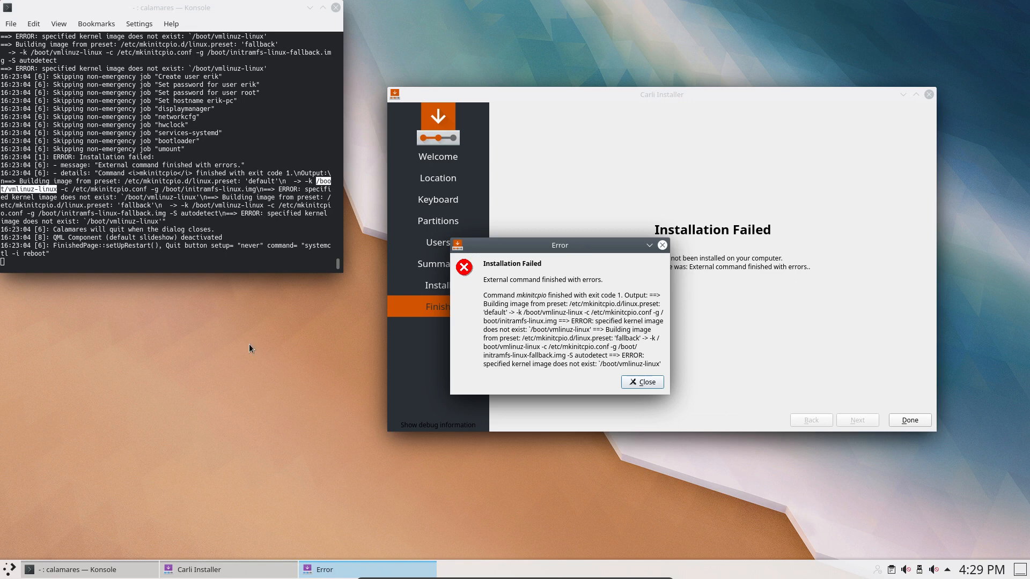
Launch Dolphin in the VM and open the live system's / (overlay) boot folder.
{"action": "left_click", "coordinate": [9, 570]}
{"action": "left_click", "coordinate": [69, 350]}
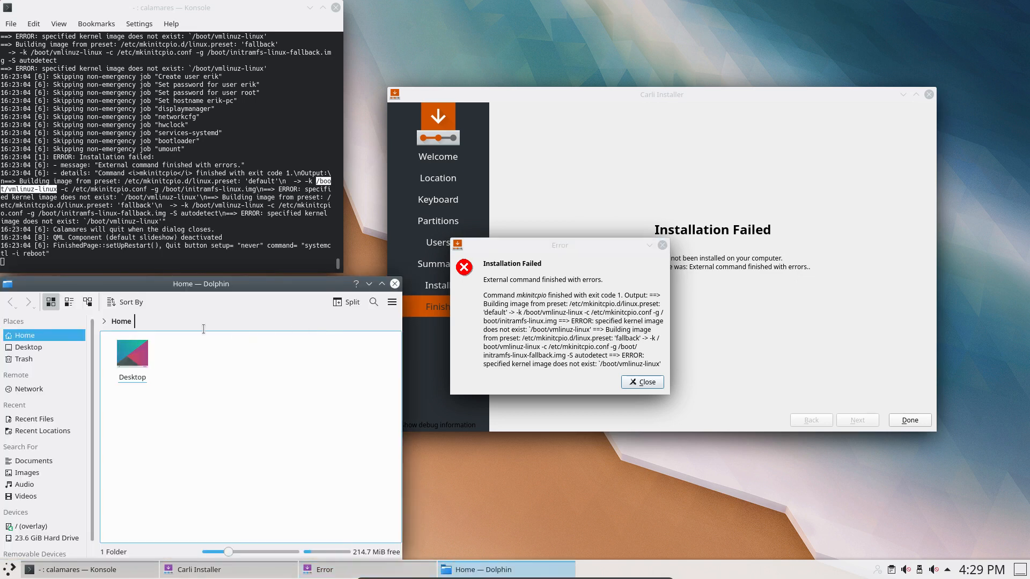
{"action": "left_click", "coordinate": [33, 526]}
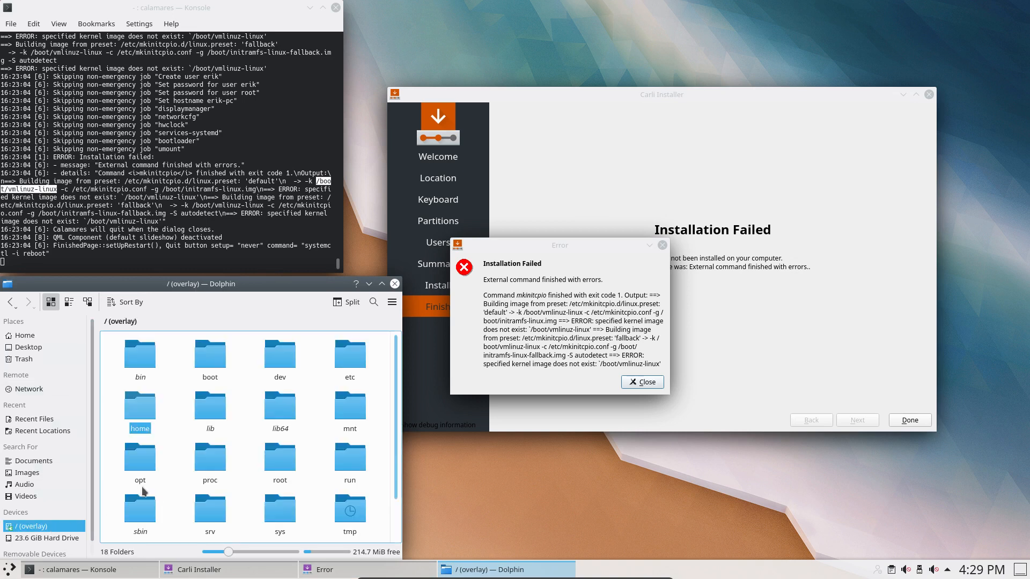
{"action": "left_click", "coordinate": [207, 354]}
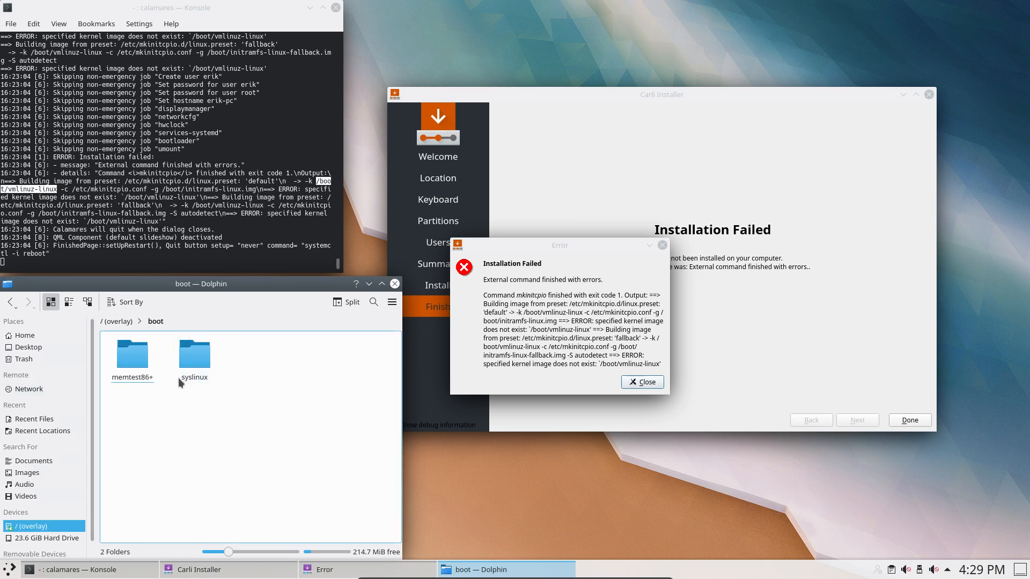
{"action": "left_click_drag", "start_coordinate": [244, 283], "coordinate": [297, 148]}
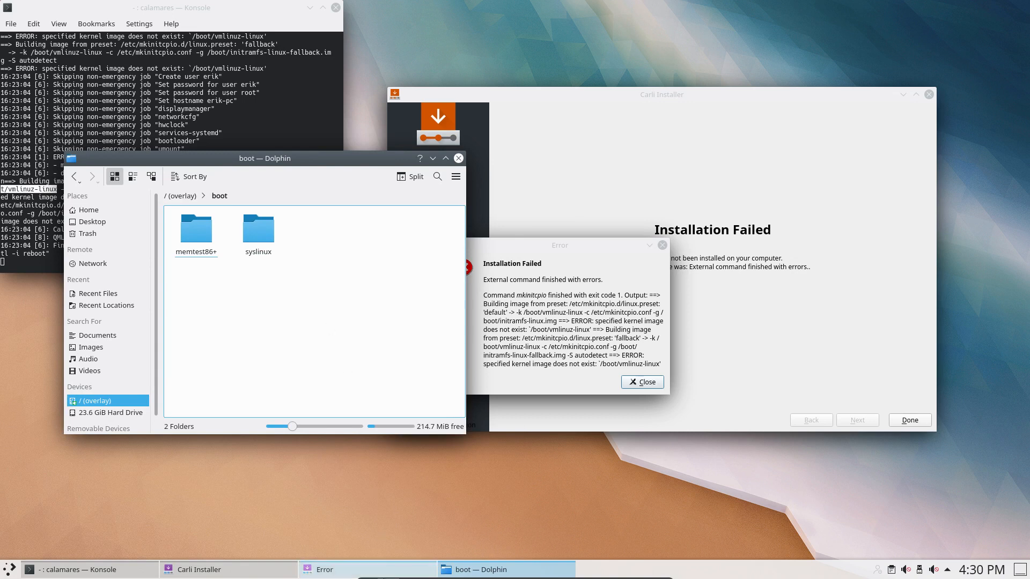
Bring the host's /boot listing forward and place it on the right side for comparison.
{"action": "left_click", "coordinate": [664, 571]}
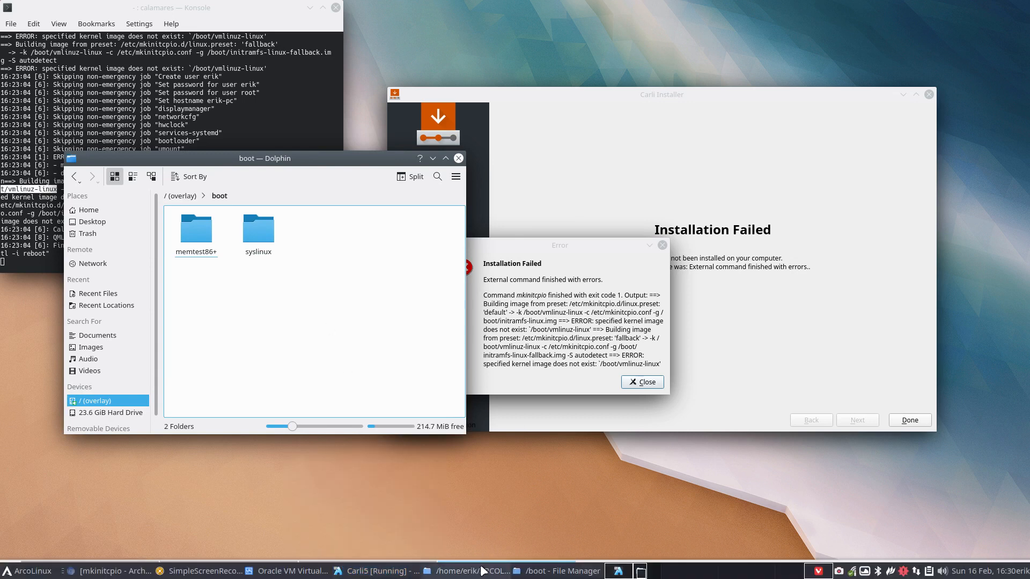
{"action": "left_click", "coordinate": [539, 572]}
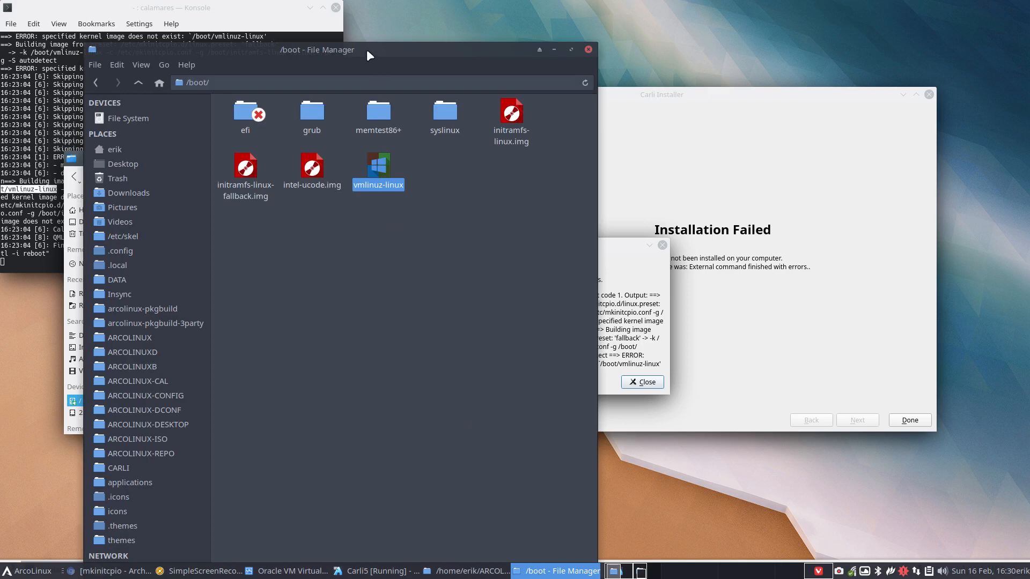
{"action": "left_click_drag", "start_coordinate": [365, 49], "coordinate": [696, 97]}
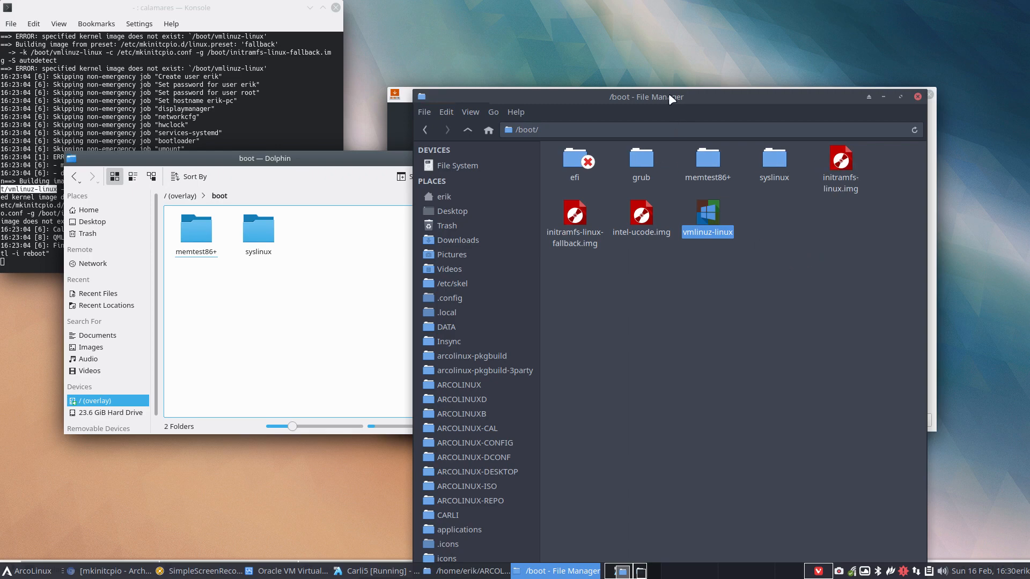
{"action": "left_click_drag", "start_coordinate": [668, 97], "coordinate": [671, 73]}
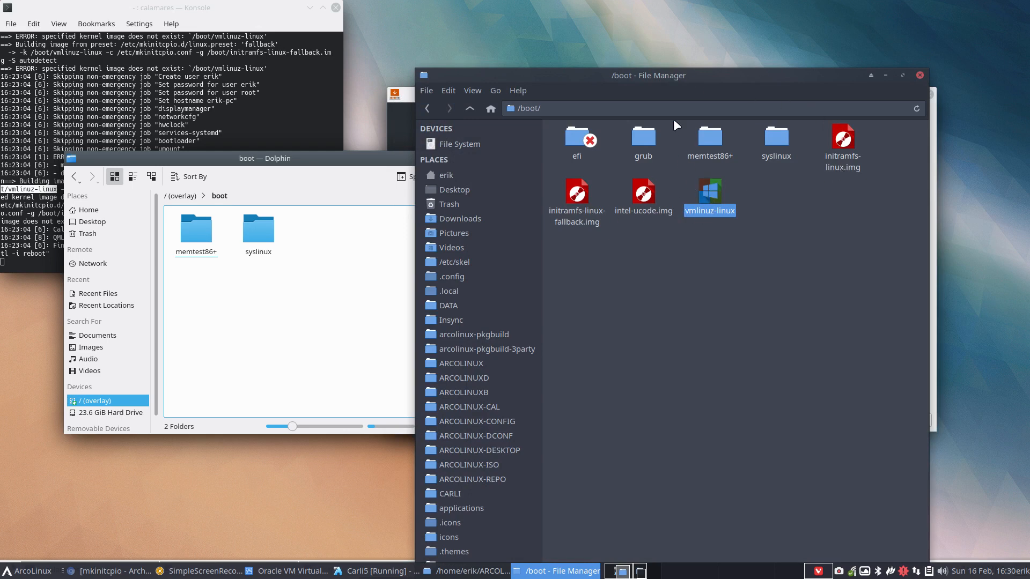
Open tmp > calamares-root > boot in Dolphin, showing only memtest86+ and syslinux, then close the error.
{"action": "left_click", "coordinate": [411, 111]}
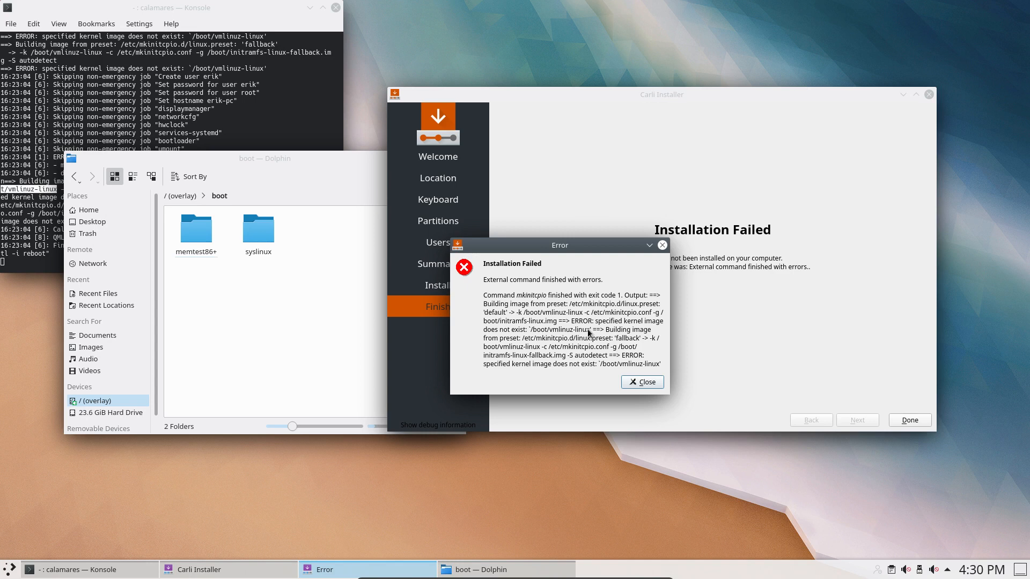
{"action": "left_click", "coordinate": [316, 333]}
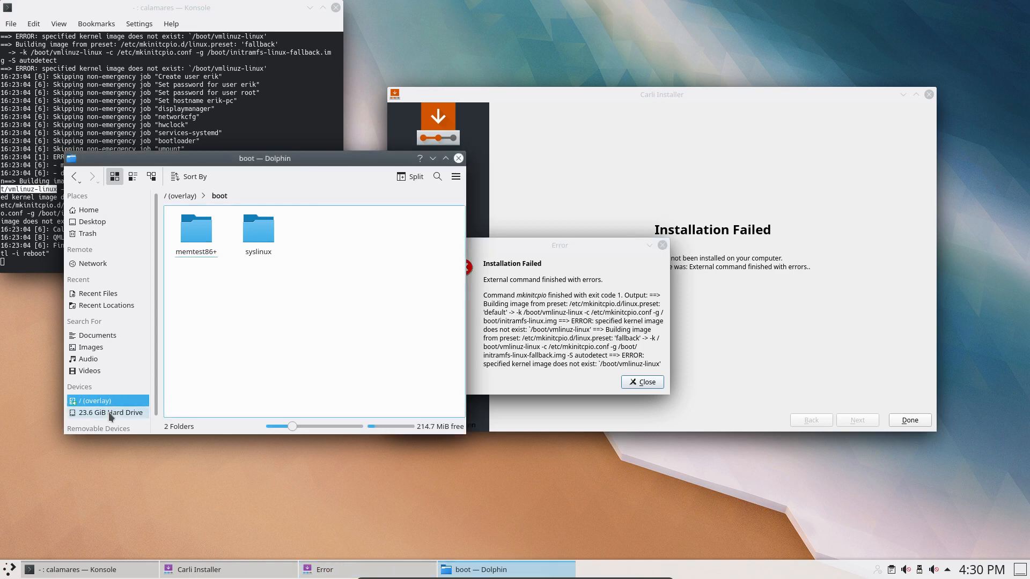
{"action": "left_click", "coordinate": [109, 400]}
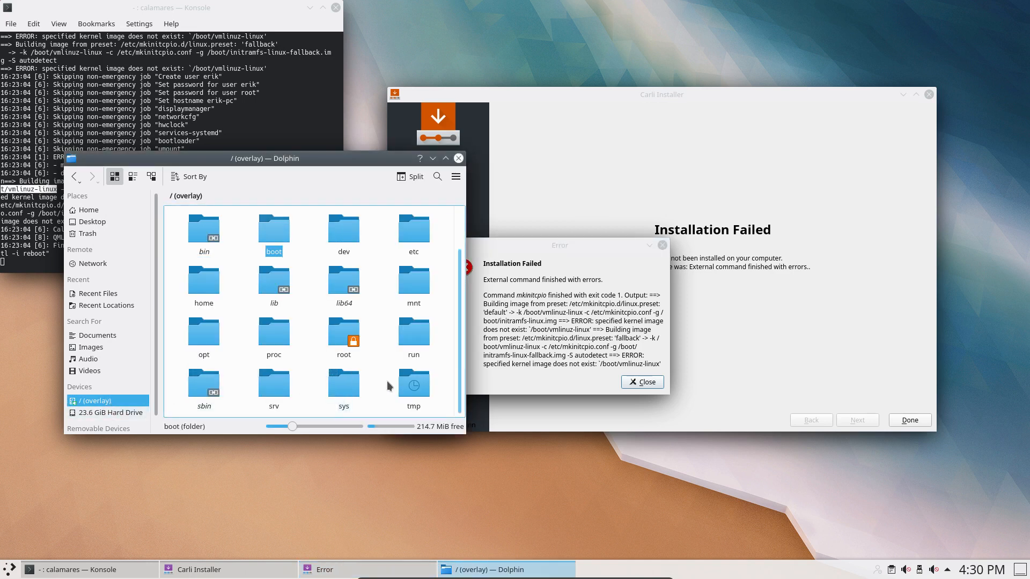
{"action": "scroll", "coordinate": [387, 381], "scroll_direction": "down", "scroll_amount": 1}
{"action": "left_click", "coordinate": [406, 335]}
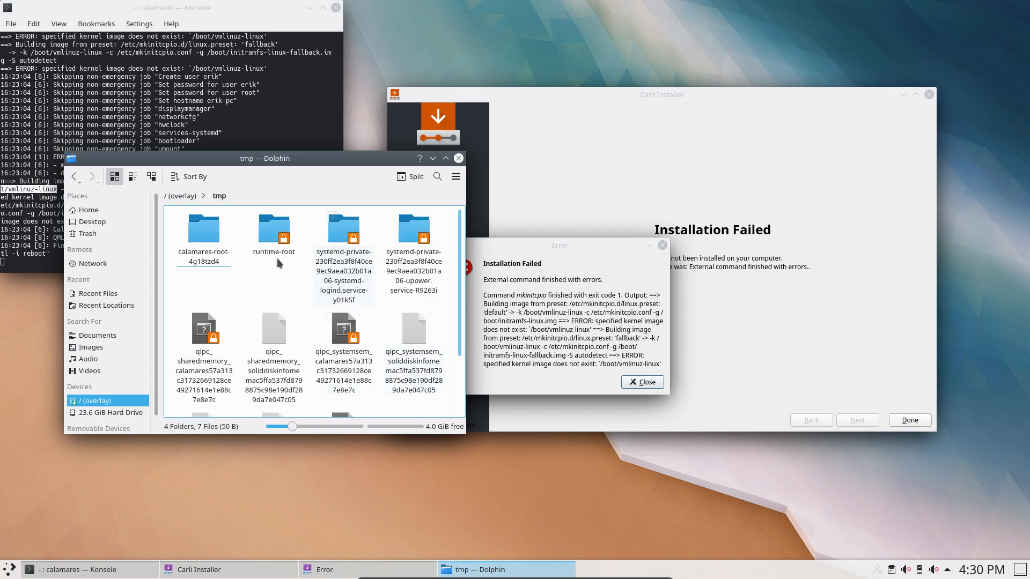
{"action": "left_click", "coordinate": [212, 231]}
{"action": "left_click", "coordinate": [271, 238]}
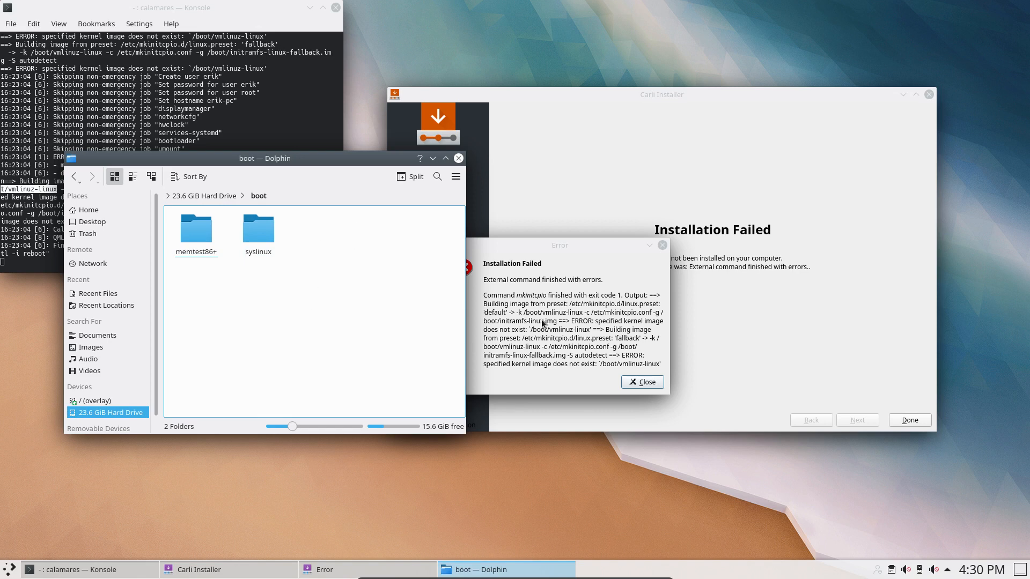
{"action": "left_click", "coordinate": [573, 340]}
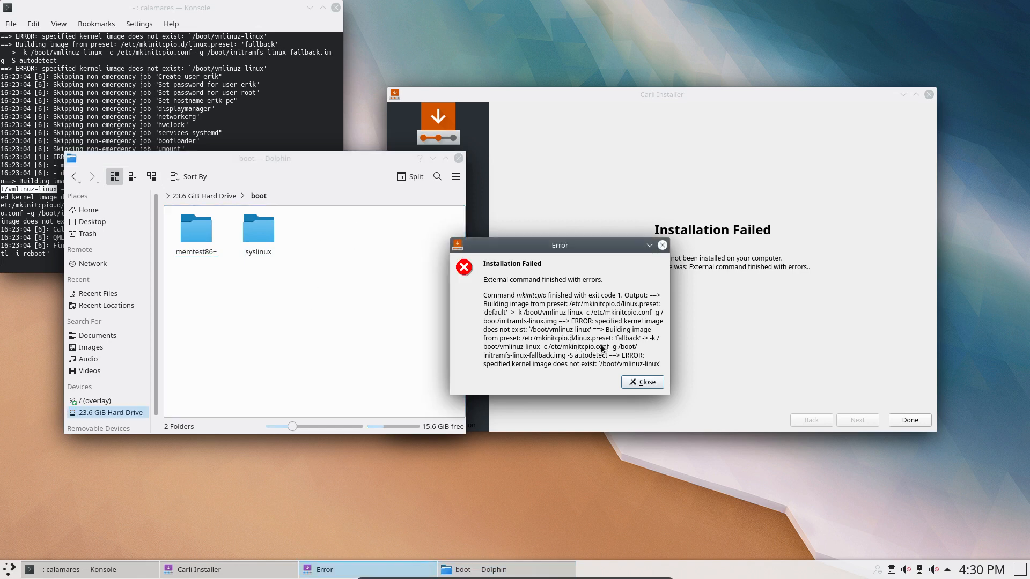
{"action": "left_click", "coordinate": [642, 382]}
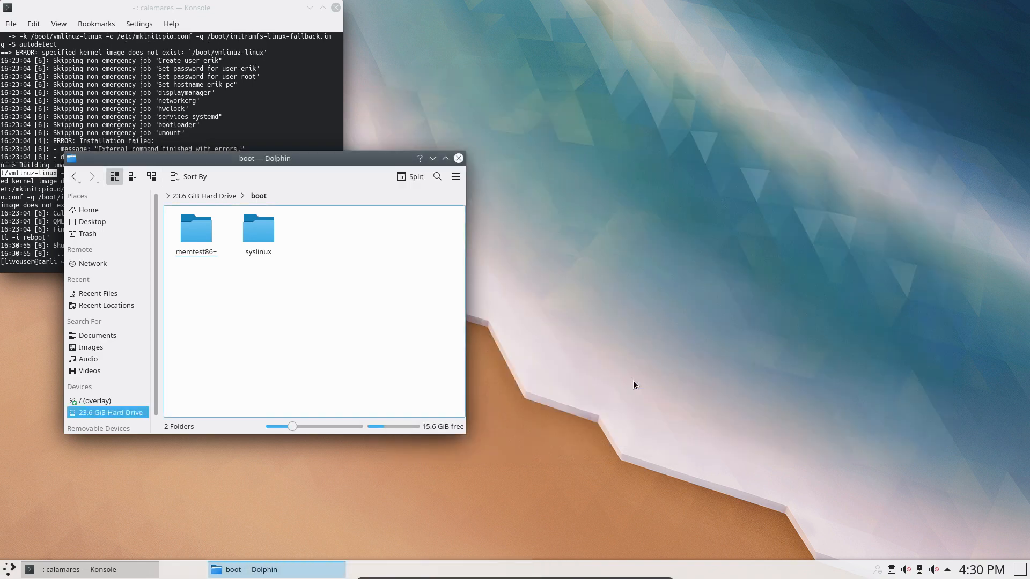
Close Dolphin and Konsole in the guest, then open and dismiss the Leave menu.
{"action": "left_click", "coordinate": [459, 158]}
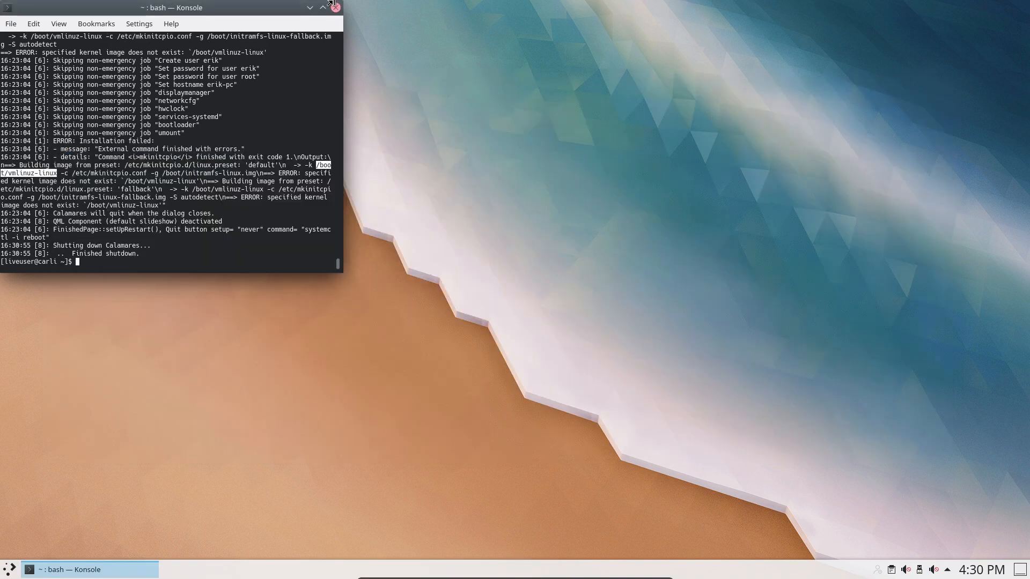
{"action": "left_click", "coordinate": [336, 8]}
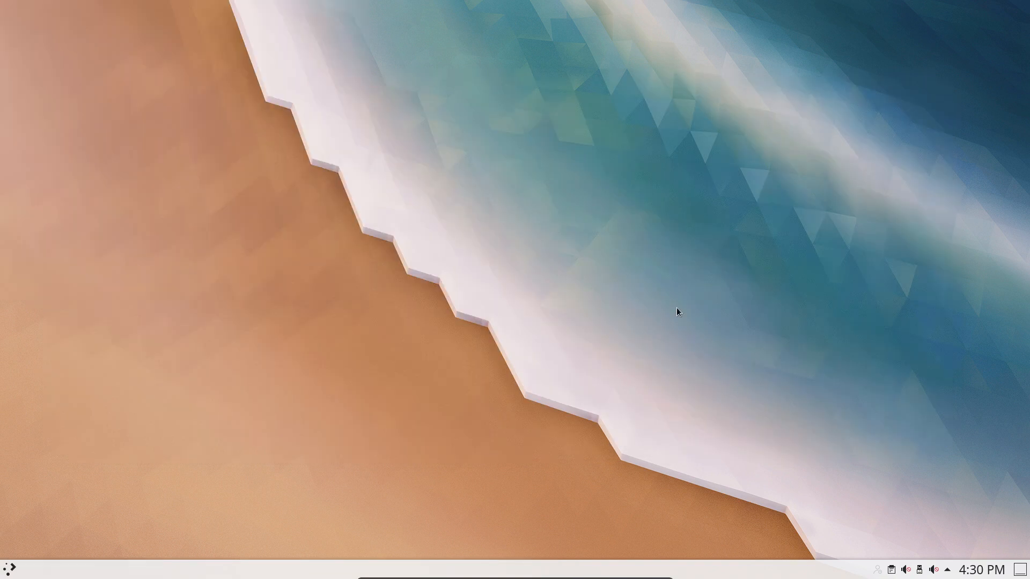
{"action": "left_click", "coordinate": [10, 568]}
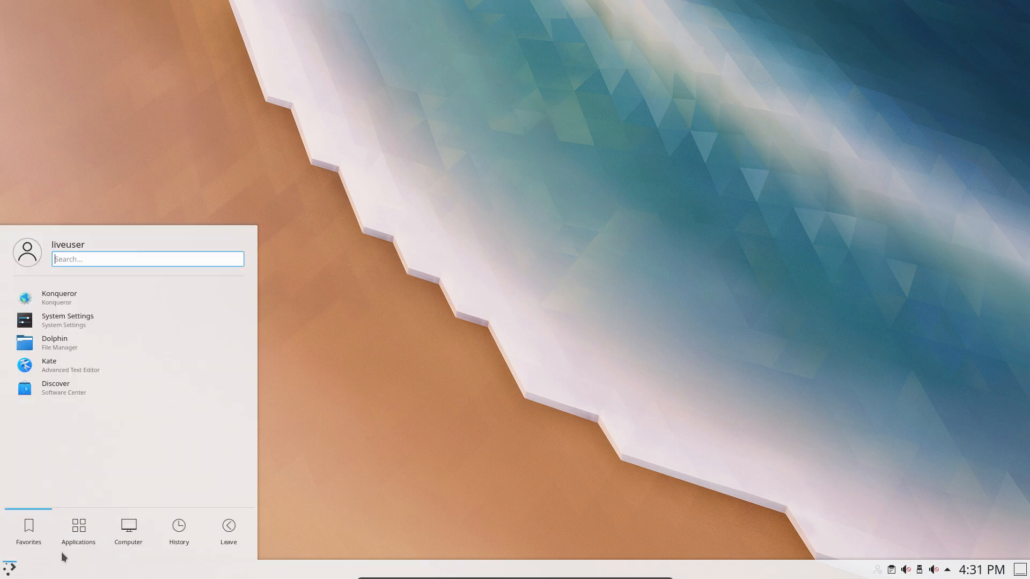
{"action": "left_click", "coordinate": [226, 536]}
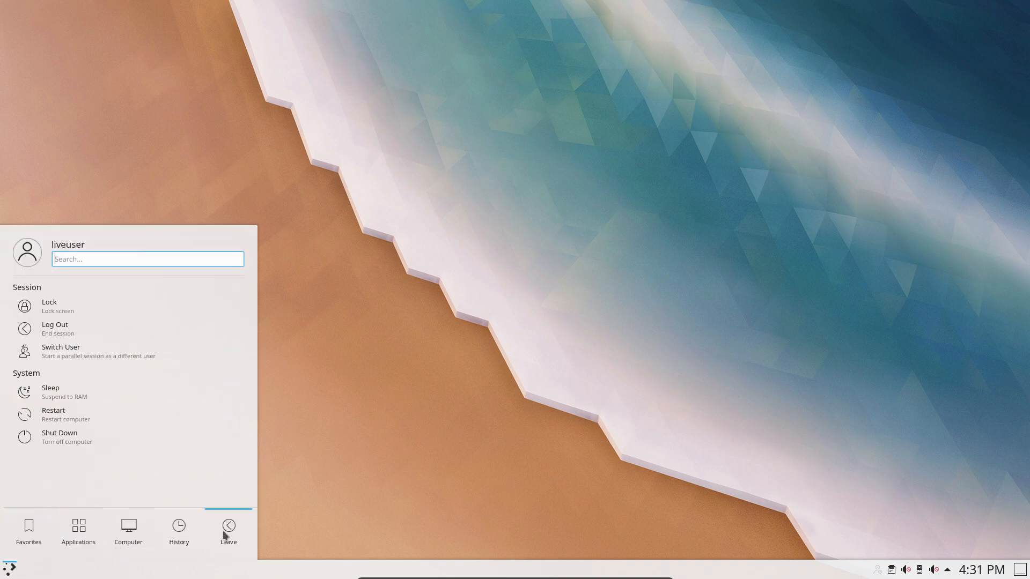
{"action": "left_click", "coordinate": [401, 460]}
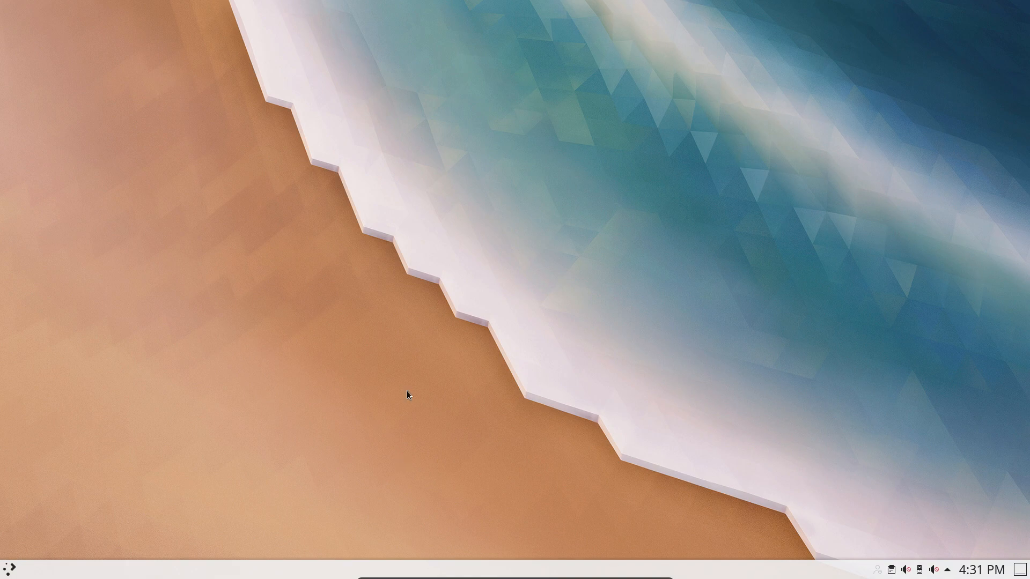
Exit full screen, minimize the VM, close the host file manager and minimize VirtualBox Manager.
{"action": "key", "text": "ctrl+f"}
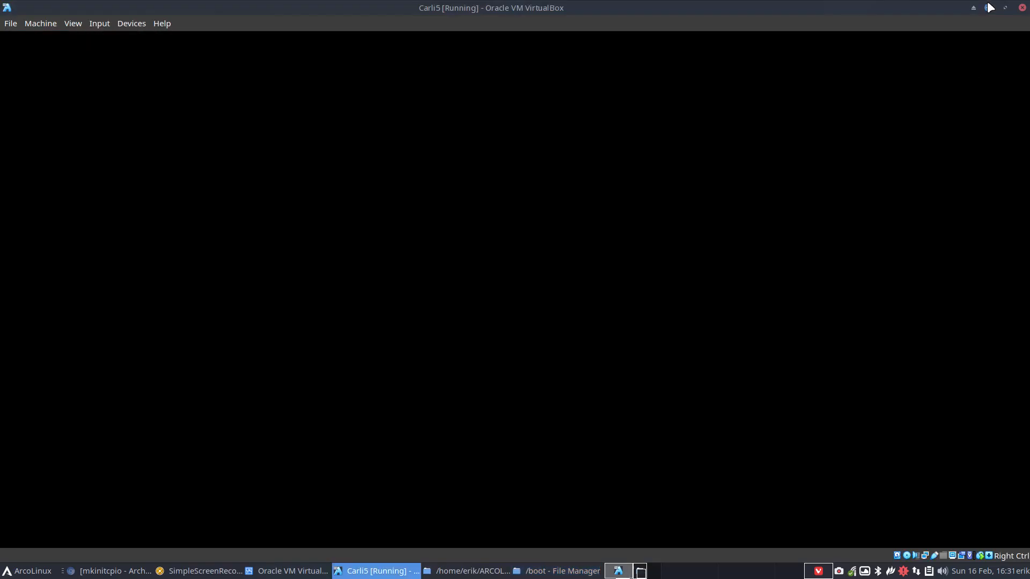
{"action": "left_click", "coordinate": [988, 7]}
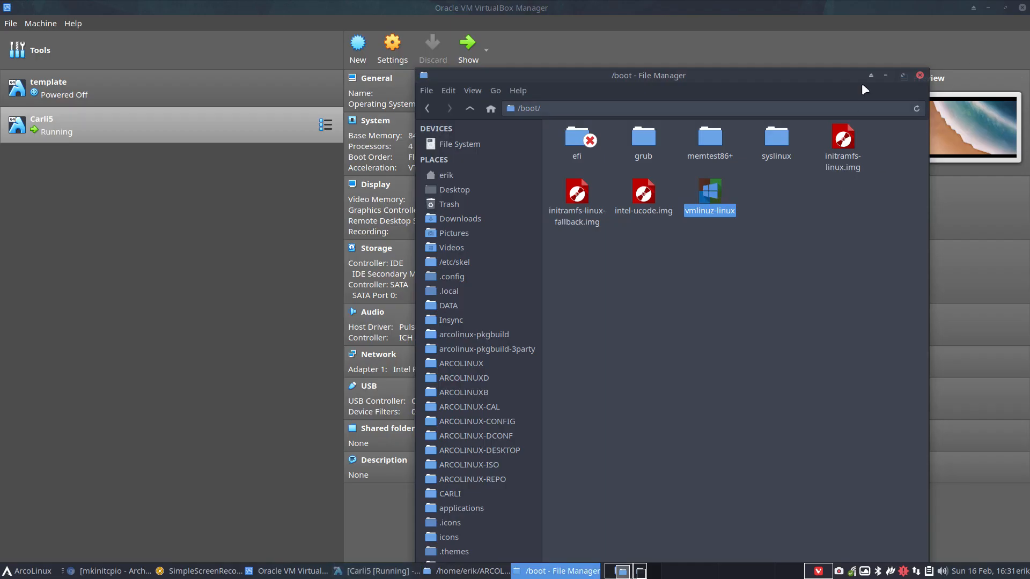
{"action": "left_click", "coordinate": [918, 75]}
{"action": "left_click", "coordinate": [988, 7]}
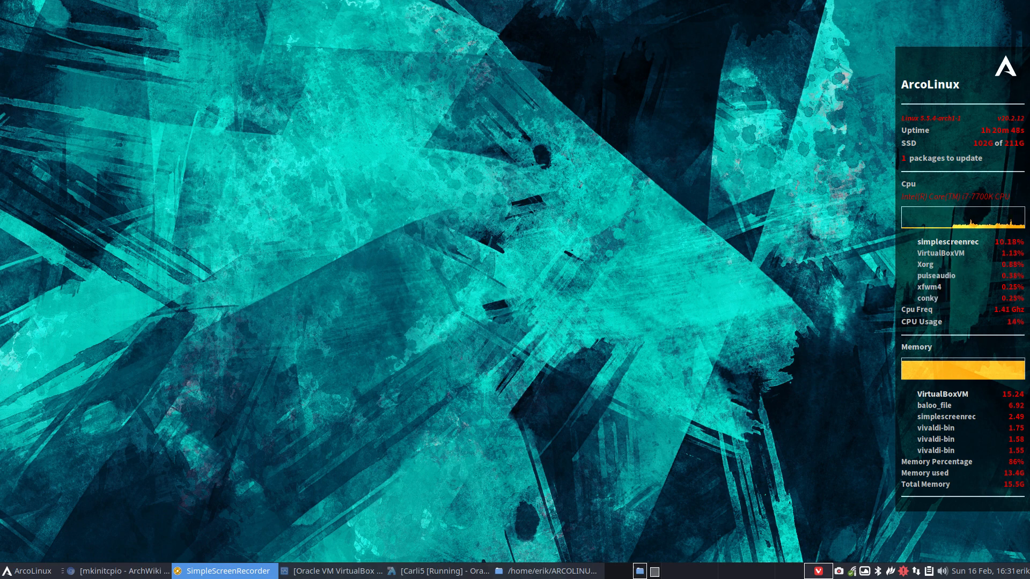
From a new Thunar window, go to CARLI > carli-calamares-config > etc > calamares > modules and open unpackfs.conf.
{"action": "left_click", "coordinate": [344, 216]}
{"action": "right_click", "coordinate": [345, 216]}
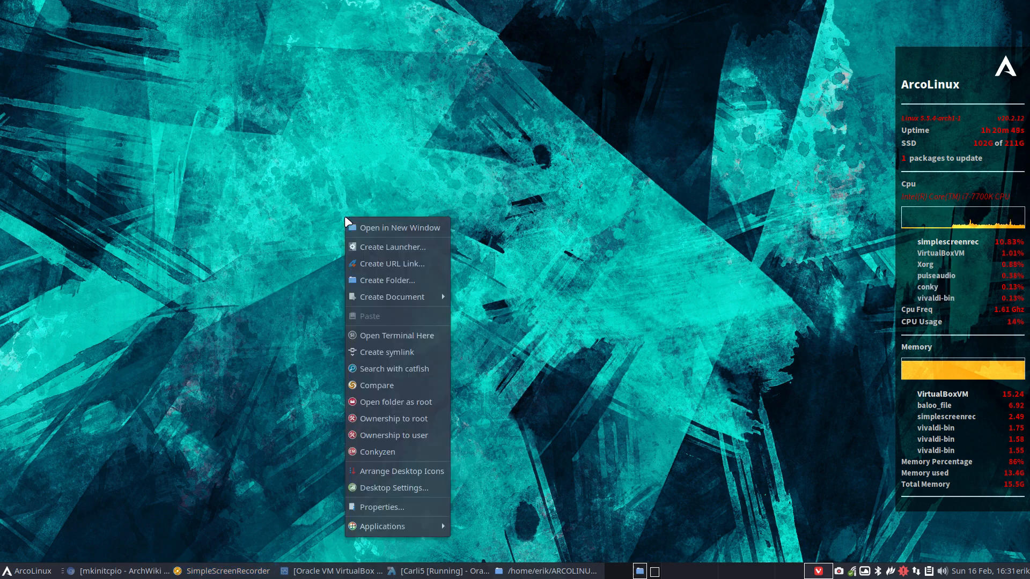
{"action": "left_click", "coordinate": [397, 227]}
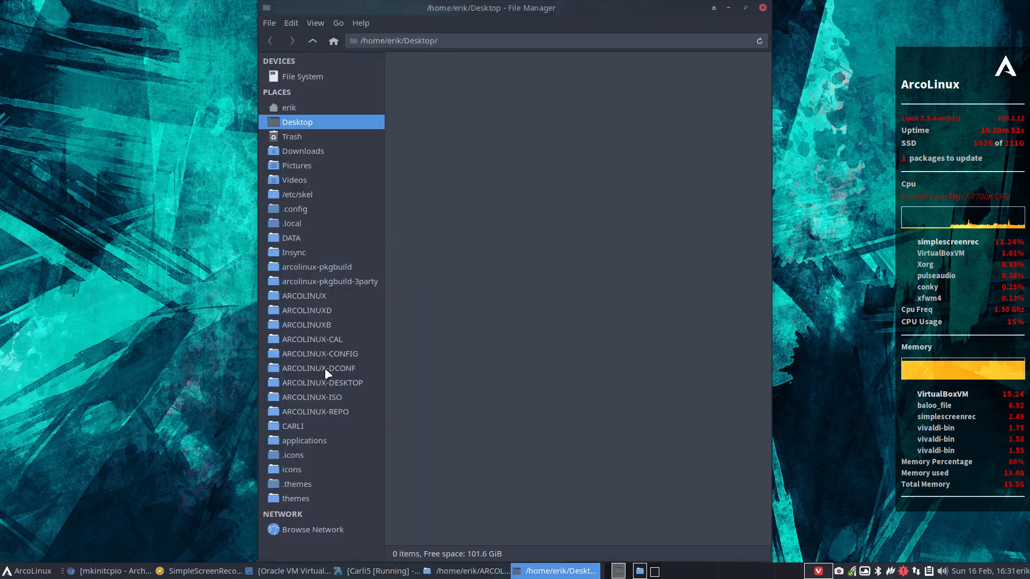
{"action": "left_click", "coordinate": [325, 426]}
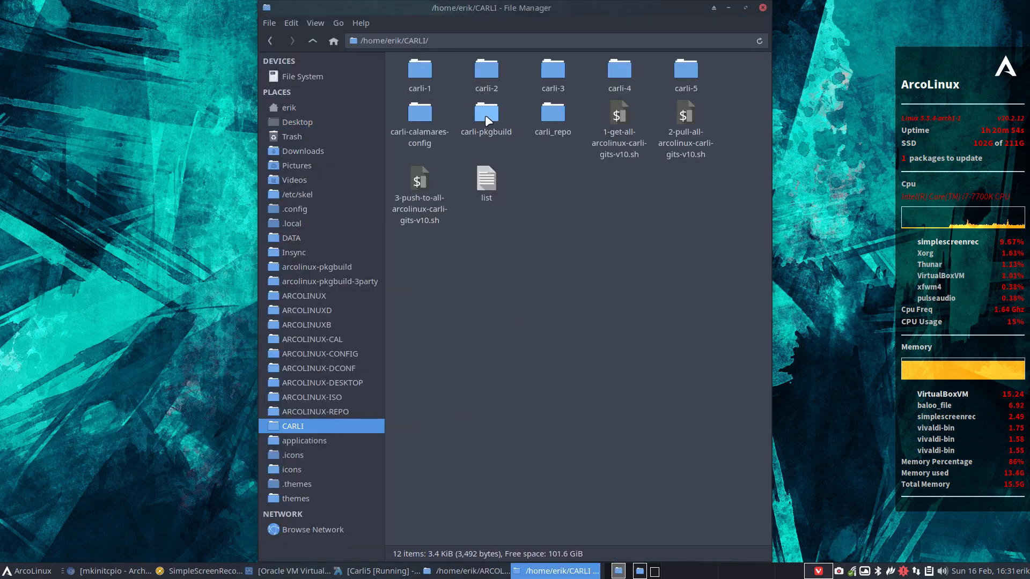
{"action": "left_click", "coordinate": [416, 117]}
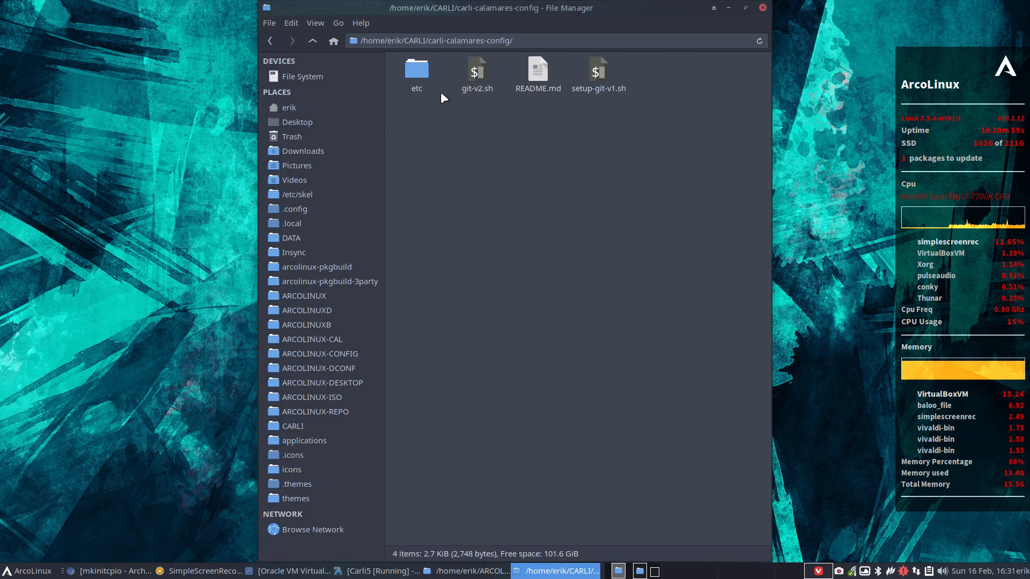
{"action": "double_click", "coordinate": [425, 70]}
{"action": "double_click", "coordinate": [413, 69]}
{"action": "double_click", "coordinate": [462, 70]}
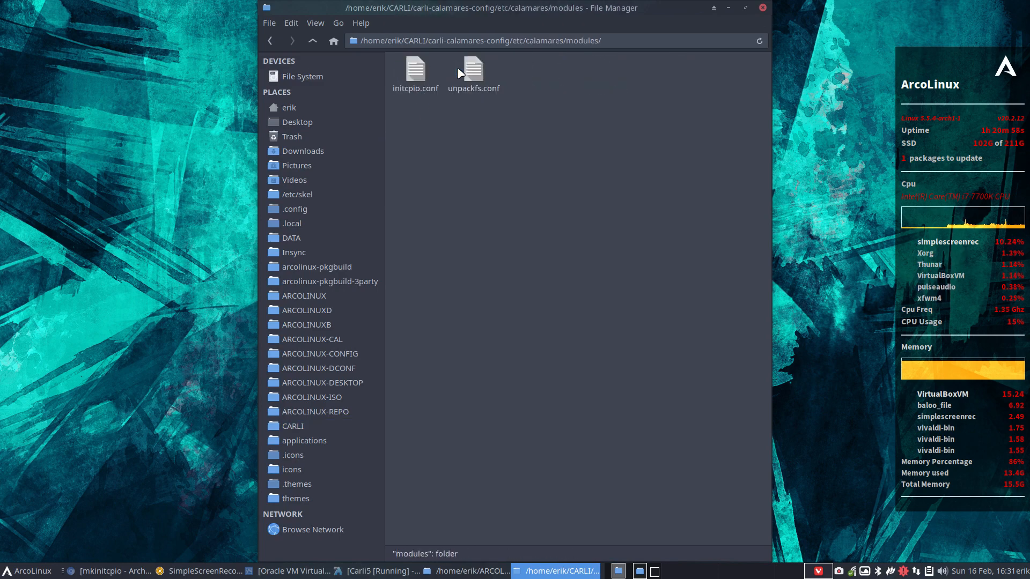
{"action": "double_click", "coordinate": [469, 69]}
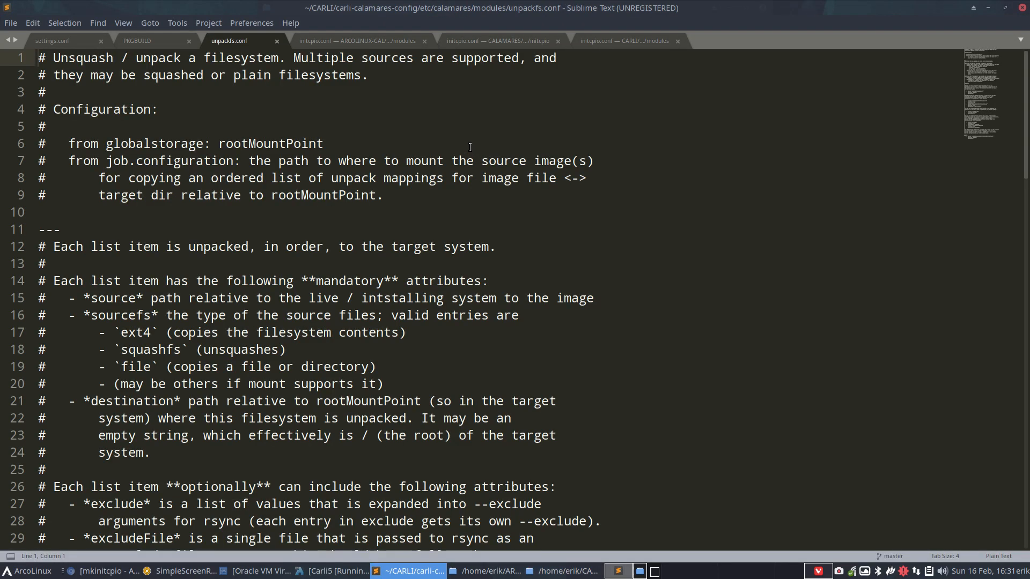
Copy the squashfs unpack entry on lines 82–84 and paste a duplicate at line 85.
{"action": "scroll", "coordinate": [740, 420], "scroll_direction": "down", "scroll_amount": 7}
{"action": "scroll", "coordinate": [792, 428], "scroll_direction": "down", "scroll_amount": 2}
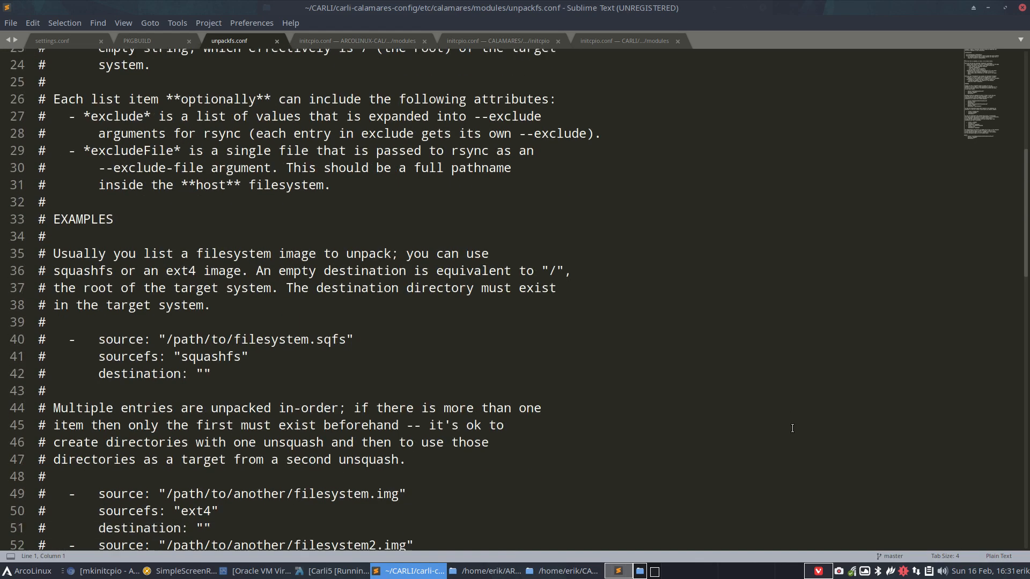
{"action": "scroll", "coordinate": [792, 429], "scroll_direction": "down", "scroll_amount": 5}
{"action": "scroll", "coordinate": [793, 428], "scroll_direction": "up", "scroll_amount": 1}
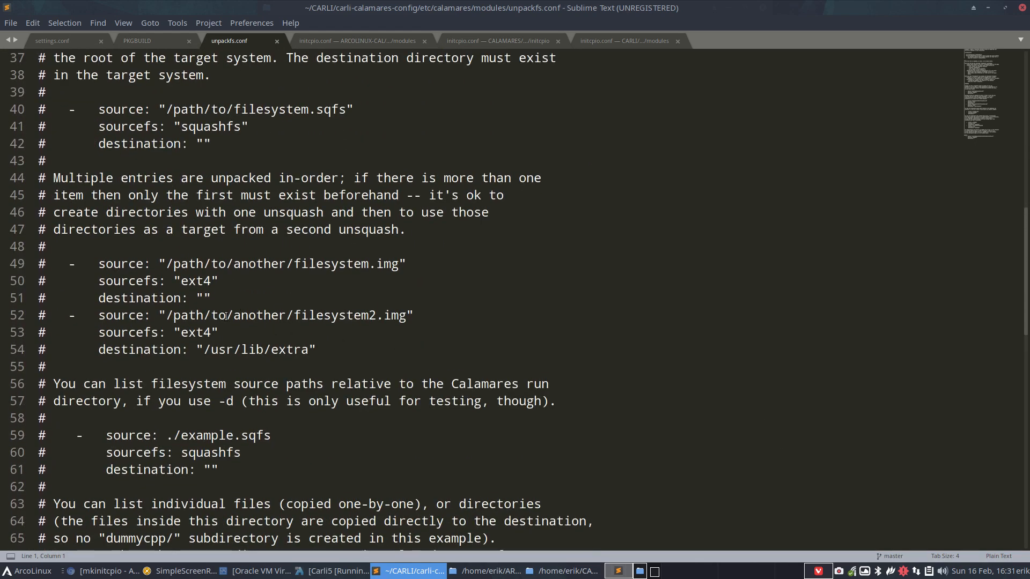
{"action": "scroll", "coordinate": [226, 316], "scroll_direction": "down", "scroll_amount": 7}
{"action": "left_click", "coordinate": [191, 266]}
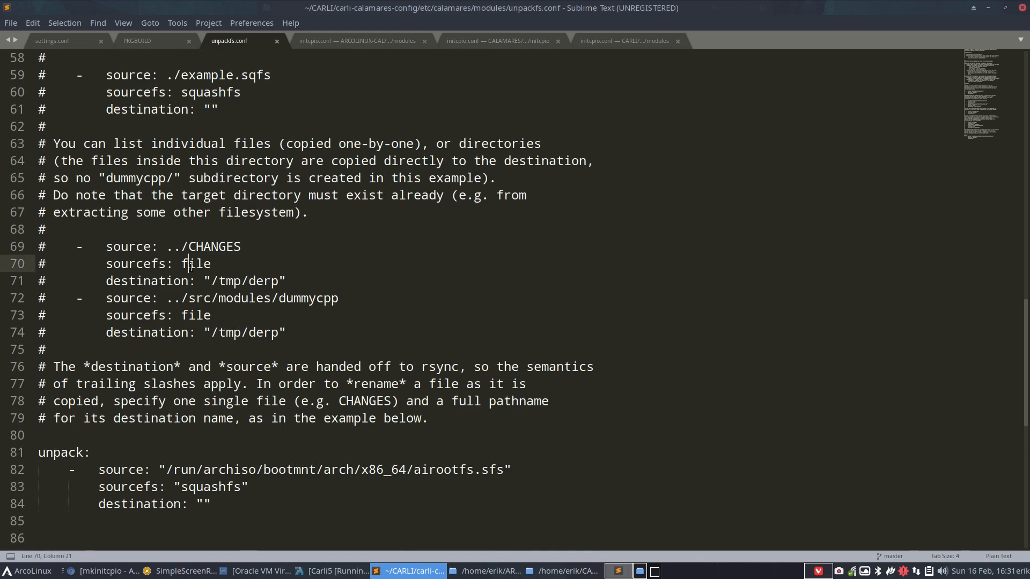
{"action": "double_click", "coordinate": [190, 265]}
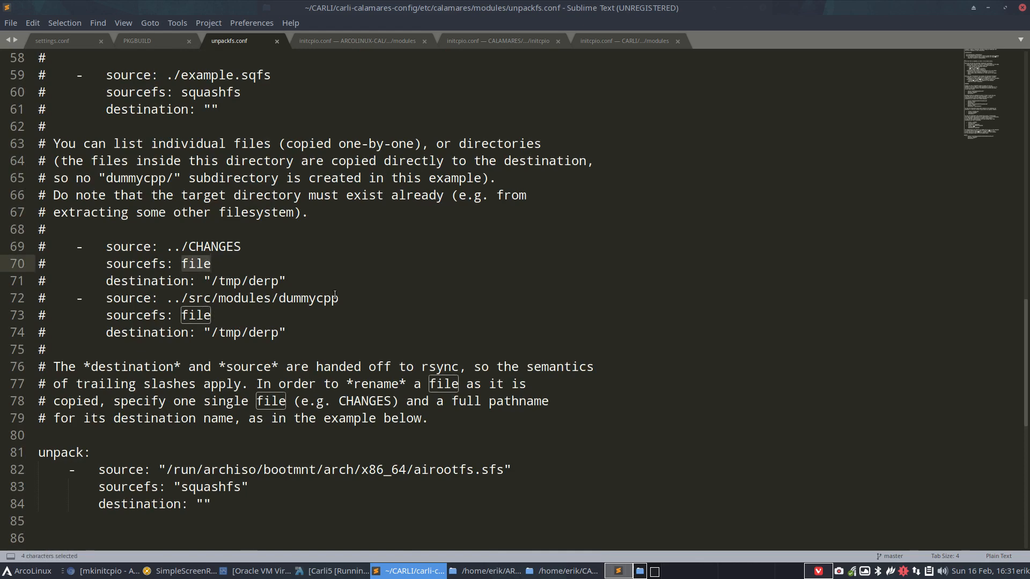
{"action": "scroll", "coordinate": [335, 296], "scroll_direction": "down", "scroll_amount": 5}
{"action": "left_click_drag", "start_coordinate": [212, 246], "coordinate": [35, 215]}
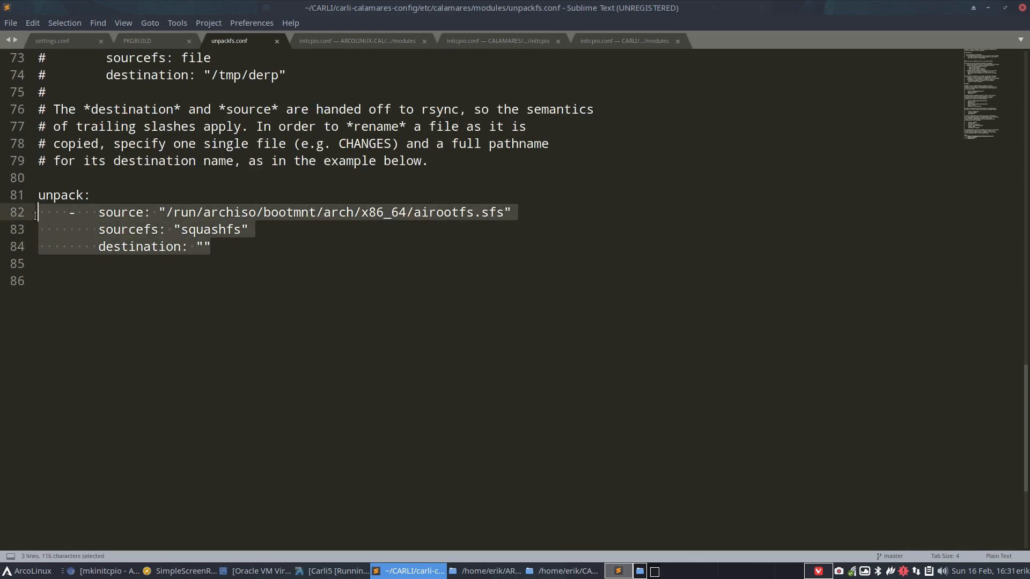
{"action": "key", "text": "ctrl+c"}
{"action": "left_click", "coordinate": [106, 268]}
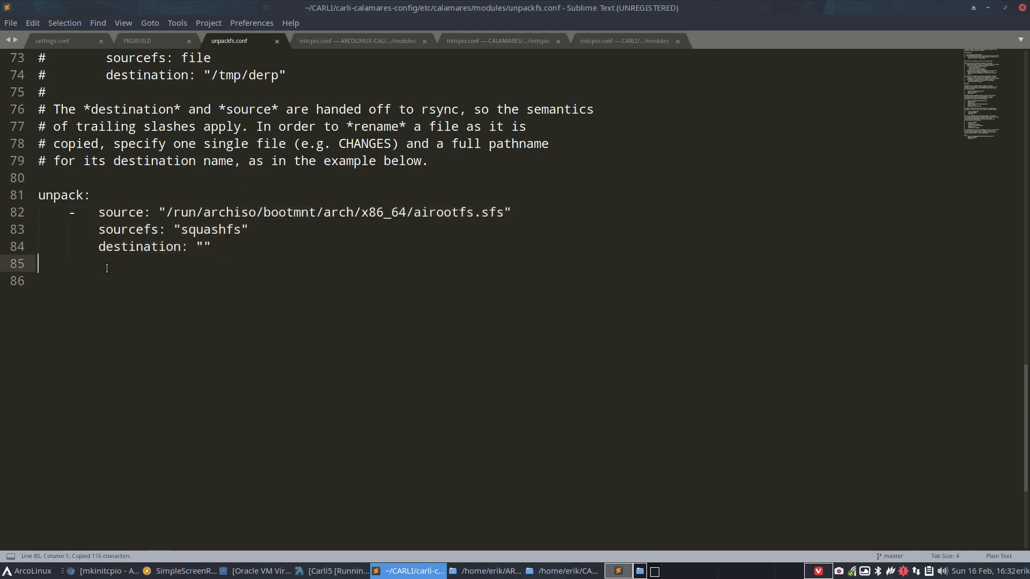
{"action": "key", "text": "ctrl+v"}
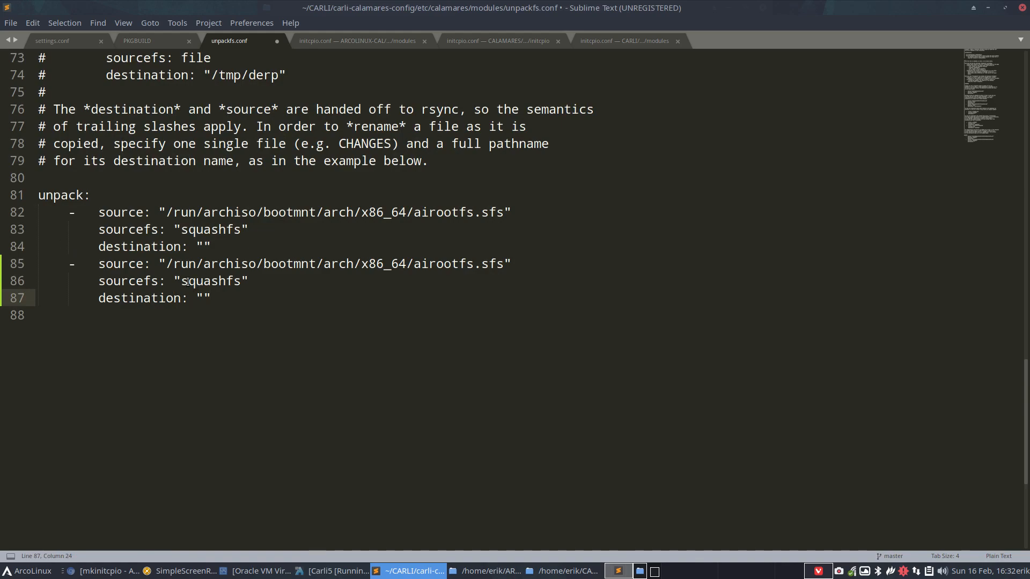
Select the vmlinuz-to-/boot unpack entry in ArcoLinux's unpackfs.conf for comparison, then return to the Carli5 VM.
{"action": "scroll", "coordinate": [193, 281], "scroll_direction": "up", "scroll_amount": 4}
{"action": "scroll", "coordinate": [191, 282], "scroll_direction": "up", "scroll_amount": 6}
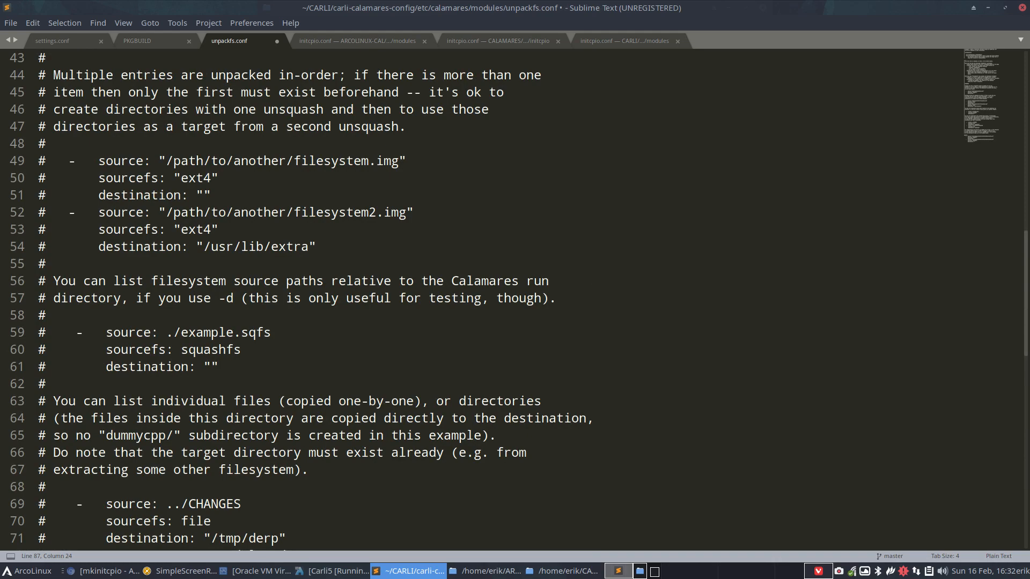
{"action": "key", "text": "alt+Tab"}
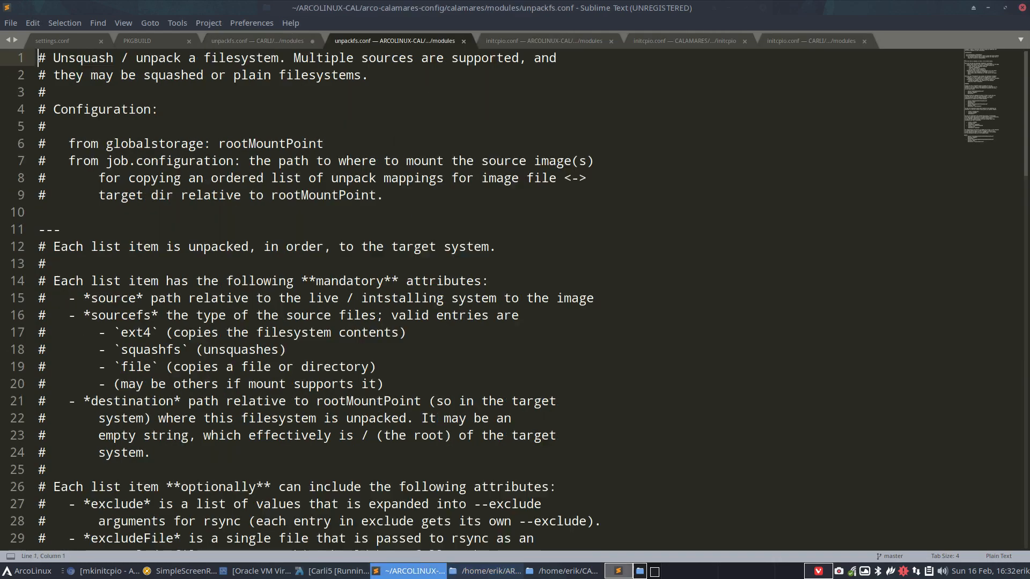
{"action": "scroll", "coordinate": [476, 313], "scroll_direction": "down", "scroll_amount": 18}
{"action": "scroll", "coordinate": [472, 316], "scroll_direction": "down", "scroll_amount": 9}
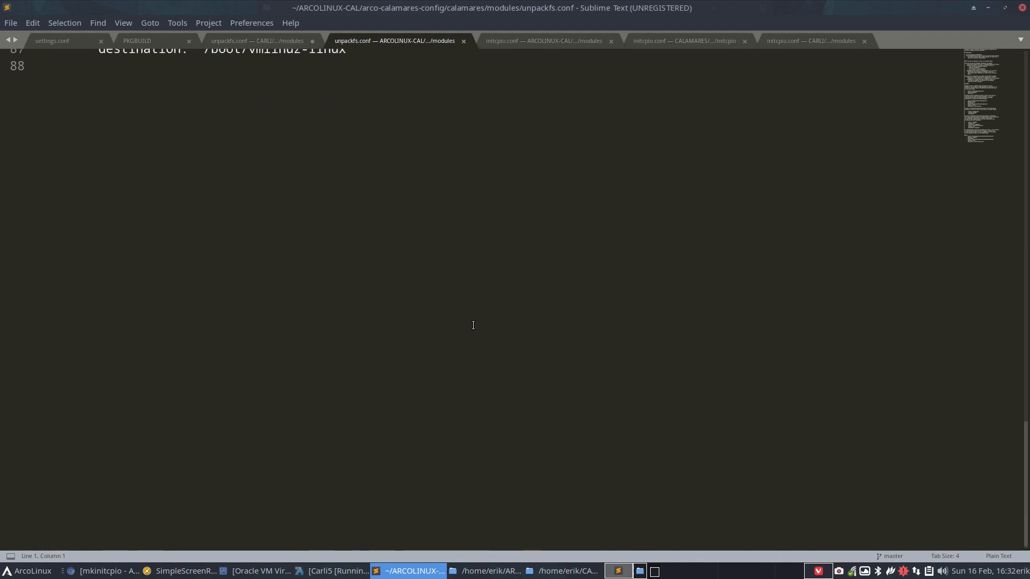
{"action": "scroll", "coordinate": [474, 338], "scroll_direction": "up", "scroll_amount": 6}
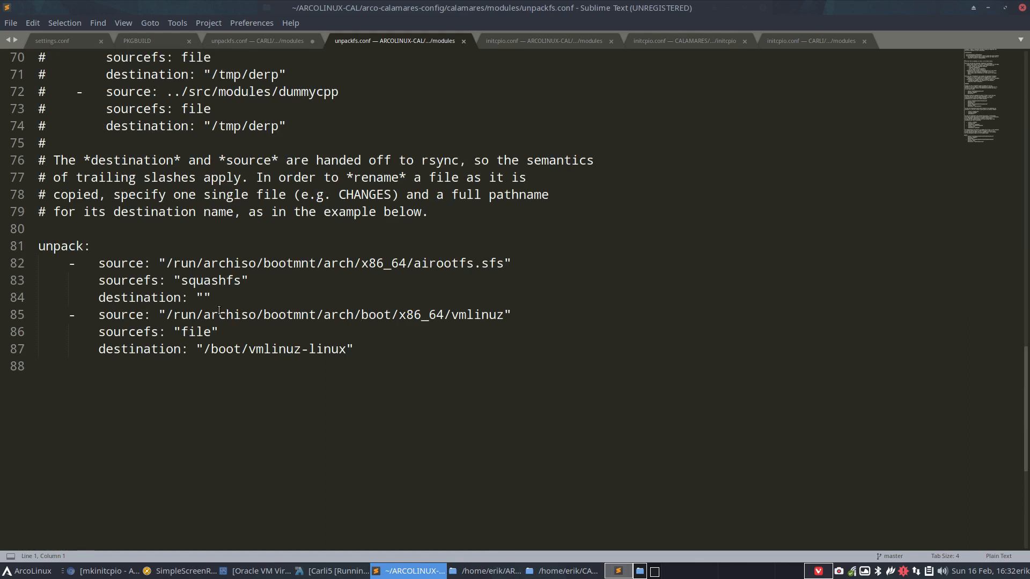
{"action": "left_click_drag", "start_coordinate": [369, 352], "coordinate": [39, 315]}
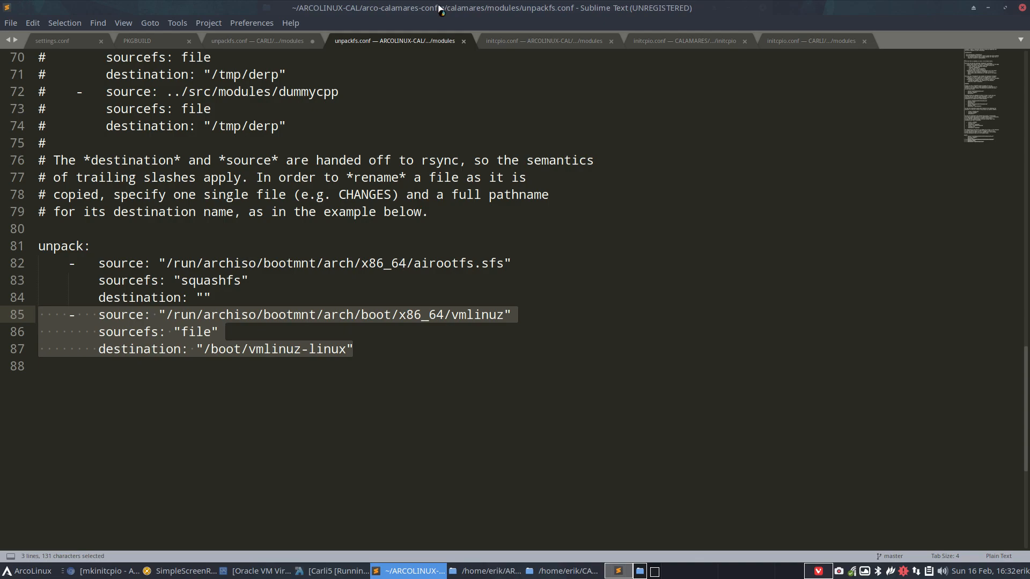
{"action": "left_click", "coordinate": [332, 570]}
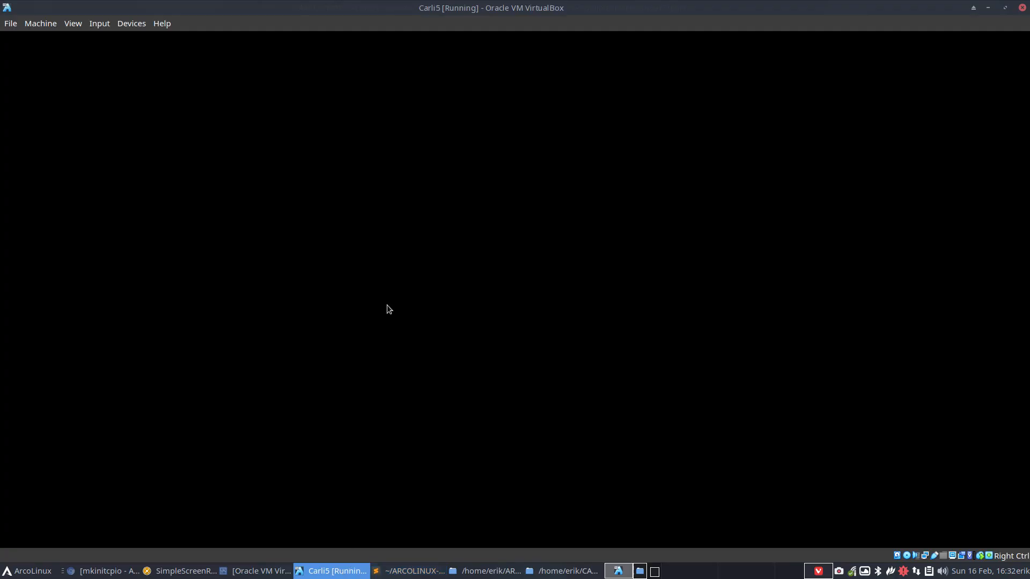
Put the VM in full screen and launch Dolphin maximised from the launcher's Favorites.
{"action": "key", "text": "Control_R+f"}
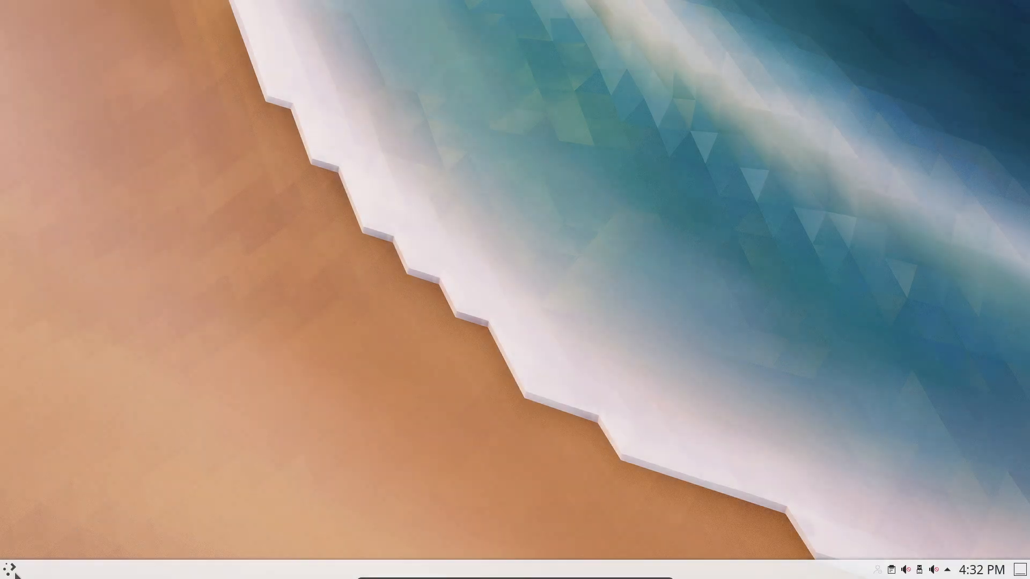
{"action": "left_click", "coordinate": [11, 570]}
{"action": "left_click", "coordinate": [79, 529]}
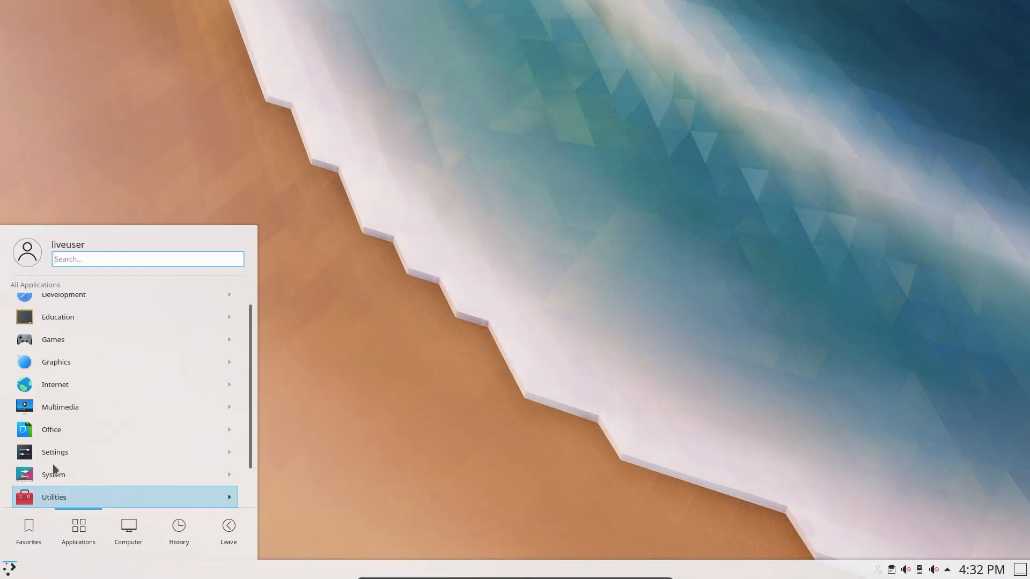
{"action": "left_click", "coordinate": [22, 542]}
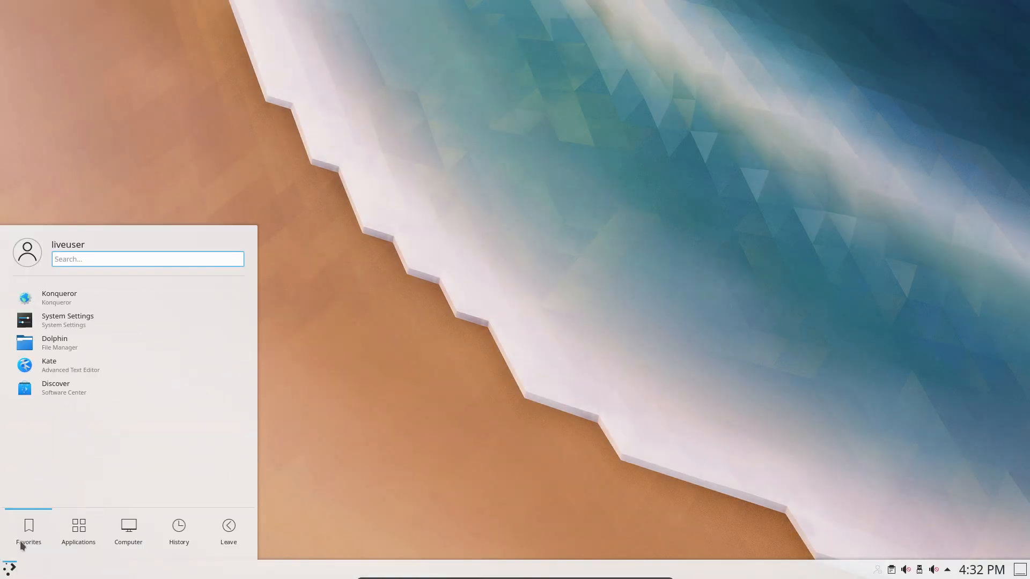
{"action": "left_click", "coordinate": [55, 345]}
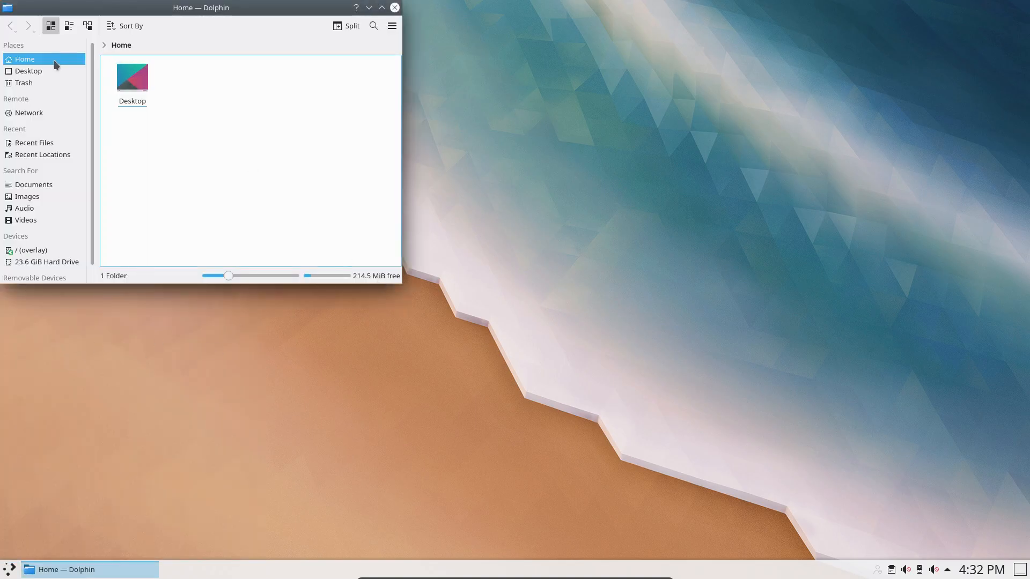
{"action": "double_click", "coordinate": [206, 7]}
Navigate / (overlay) > run > archiso > bootmnt > arch > boot on the CARLI_202002 medium.
{"action": "left_click", "coordinate": [67, 261]}
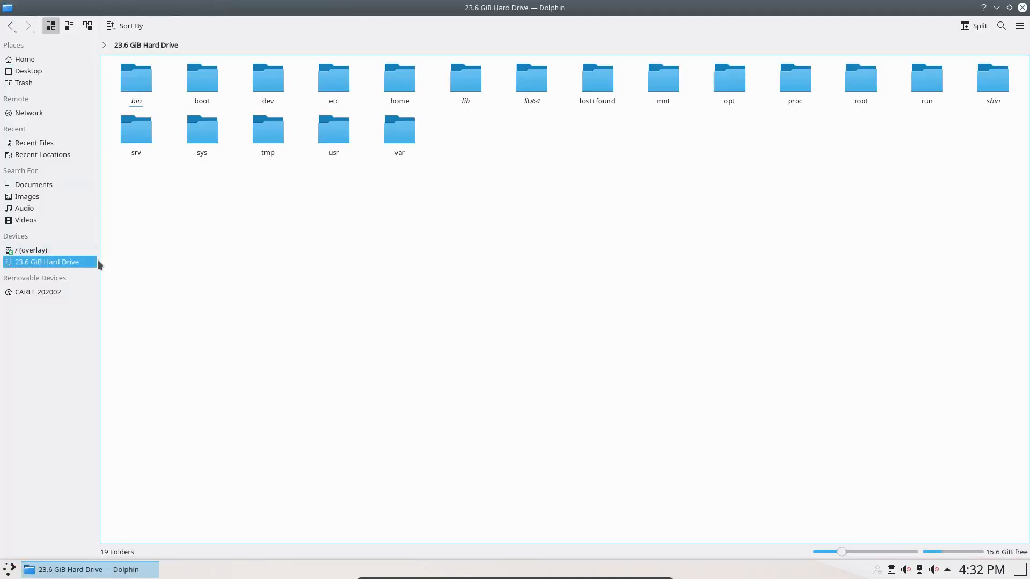
{"action": "left_click", "coordinate": [48, 250]}
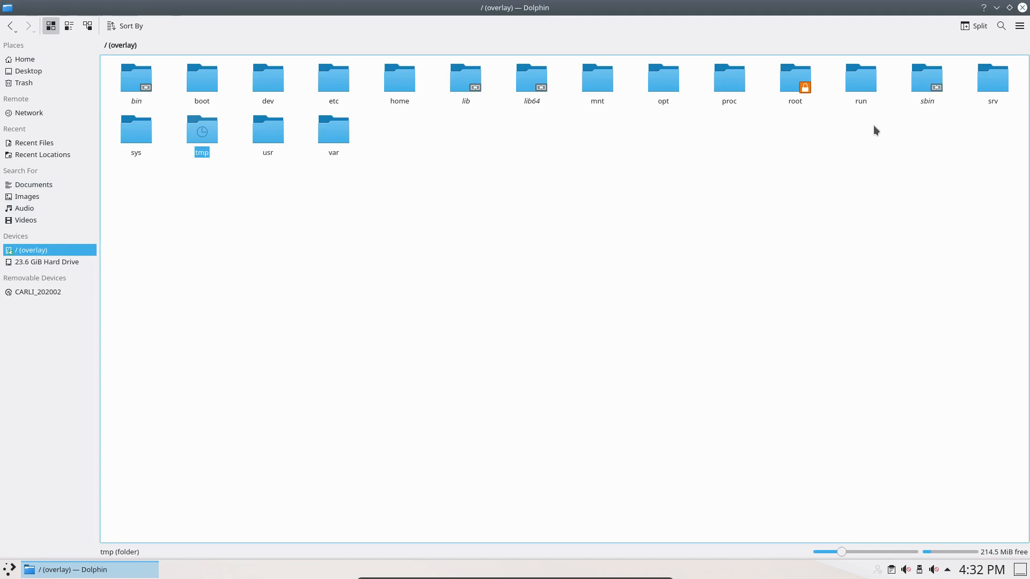
{"action": "left_click", "coordinate": [859, 81]}
{"action": "left_click", "coordinate": [137, 81]}
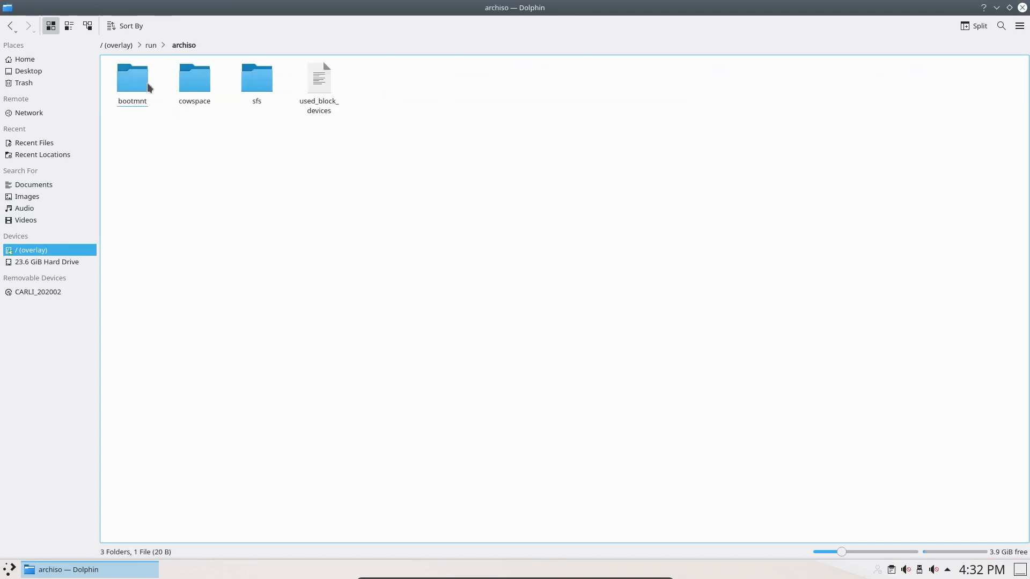
{"action": "left_click", "coordinate": [134, 81]}
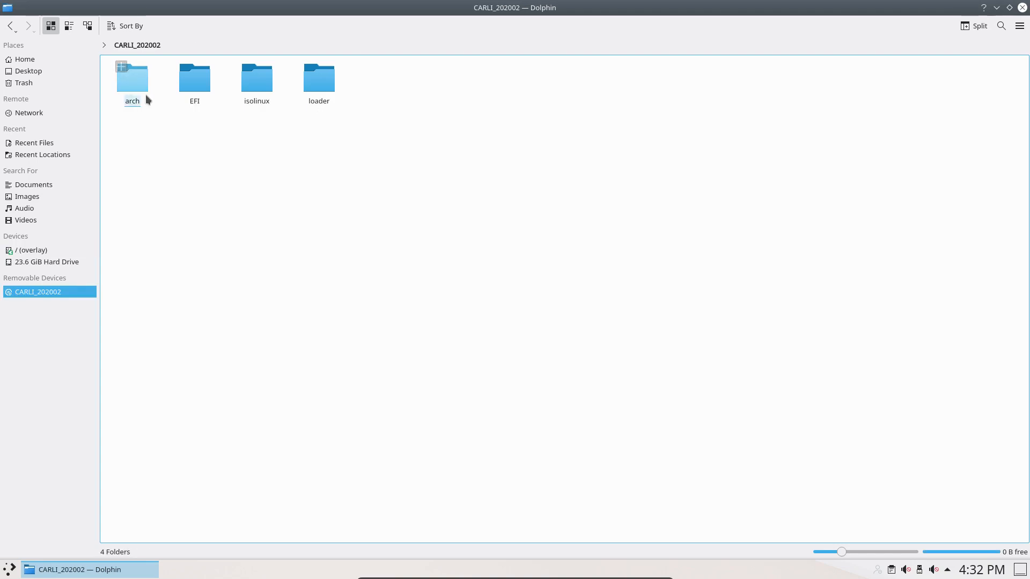
{"action": "left_click", "coordinate": [139, 86]}
{"action": "left_click", "coordinate": [140, 90]}
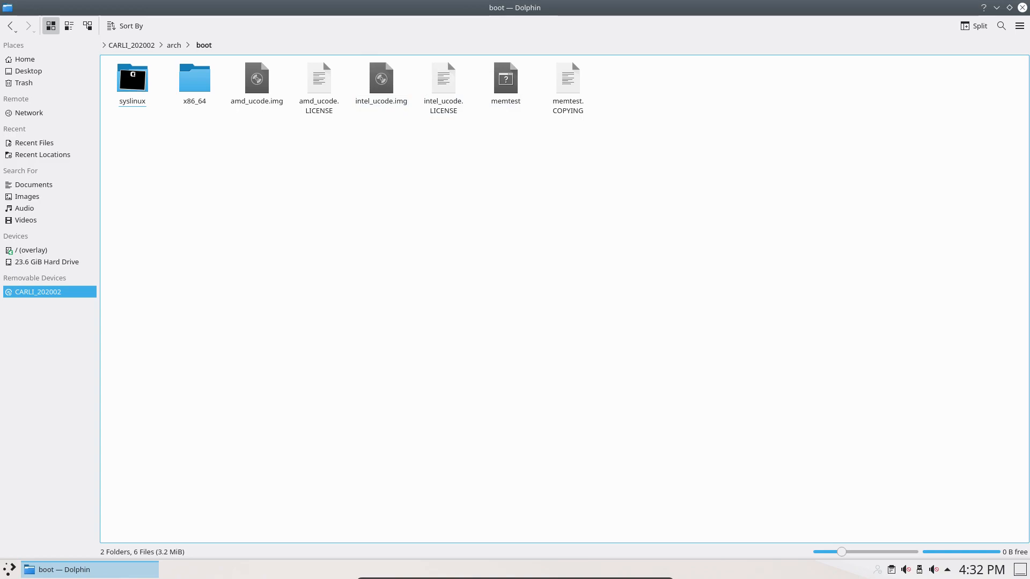
Move the editor aside and browse the VM's live medium to bootmnt/arch/boot/x86_64 in Dolphin.
{"action": "left_click", "coordinate": [429, 572]}
{"action": "left_click_drag", "start_coordinate": [453, 5], "coordinate": [1029, 32]}
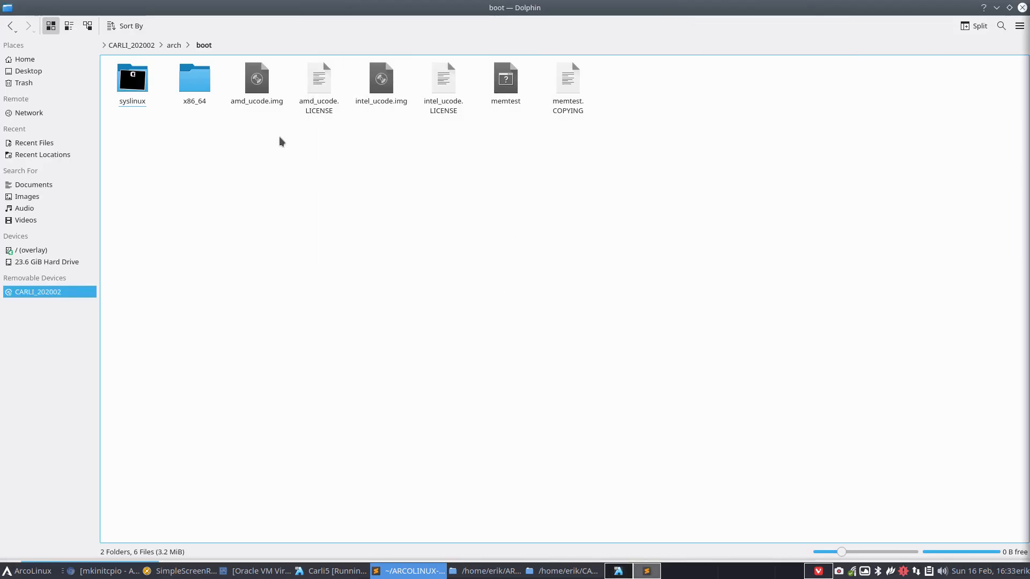
{"action": "left_click", "coordinate": [105, 46]}
{"action": "left_click", "coordinate": [142, 91]}
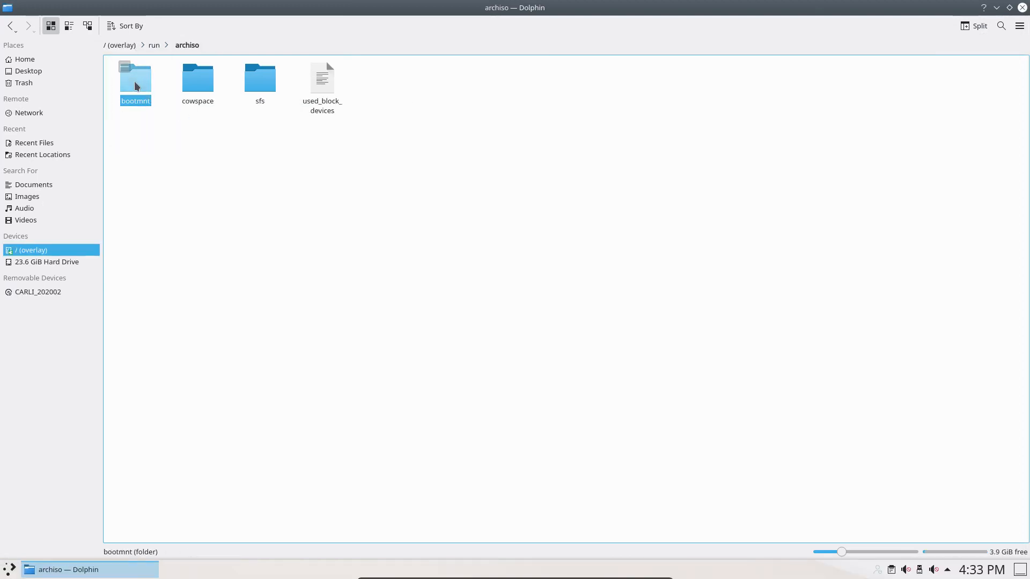
{"action": "left_click", "coordinate": [135, 86]}
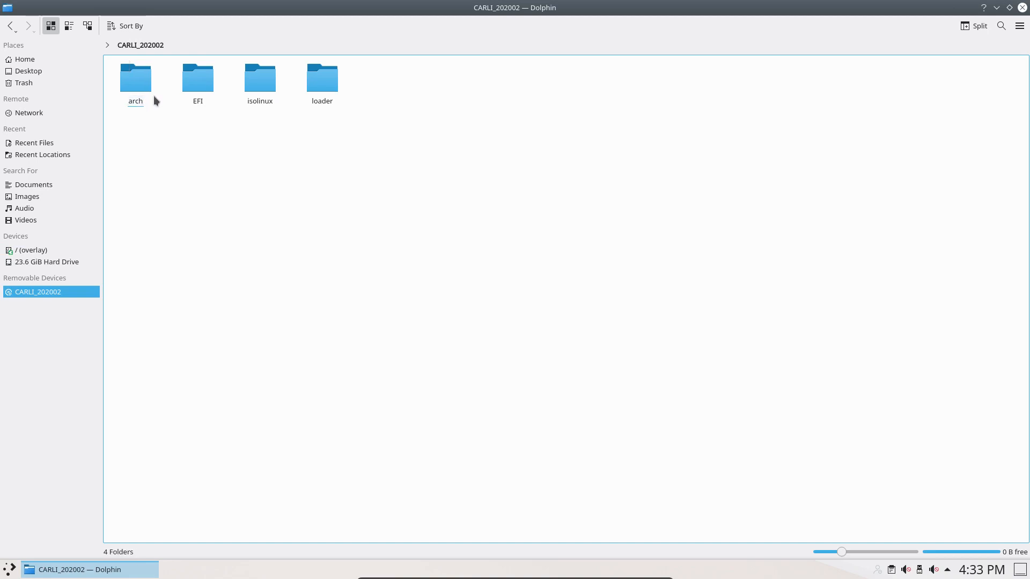
{"action": "left_click", "coordinate": [141, 84]}
{"action": "left_click", "coordinate": [140, 84]}
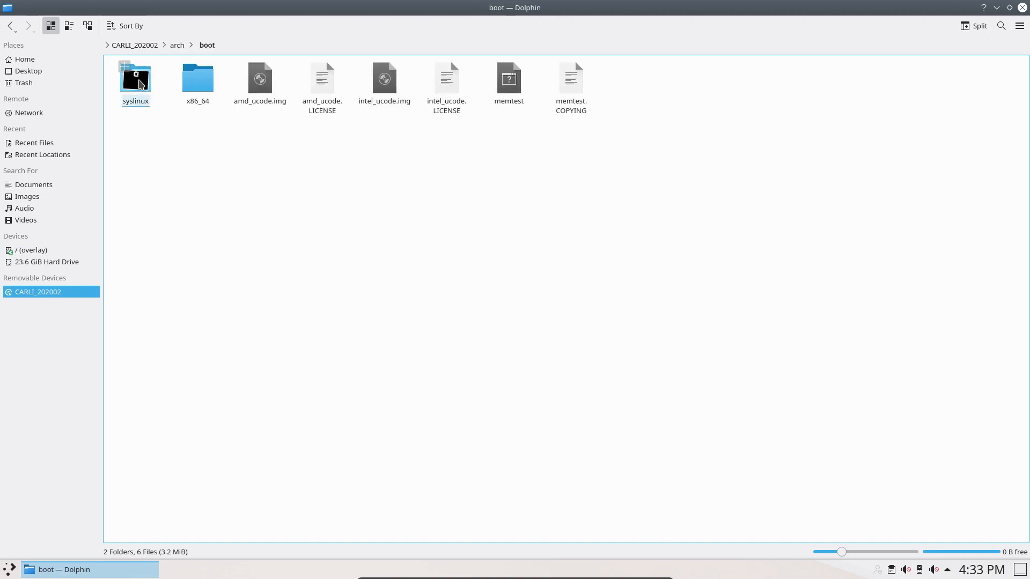
{"action": "left_click", "coordinate": [198, 80]}
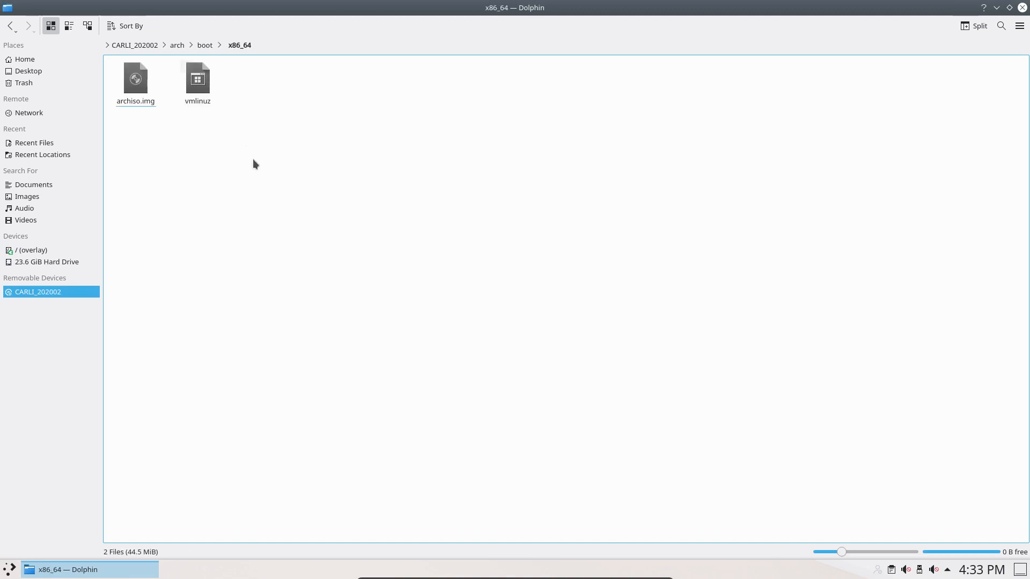
Select vmlinuz, cancel the execute prompt, and bring the unpackfs.conf editor back maximised.
{"action": "left_click", "coordinate": [200, 92]}
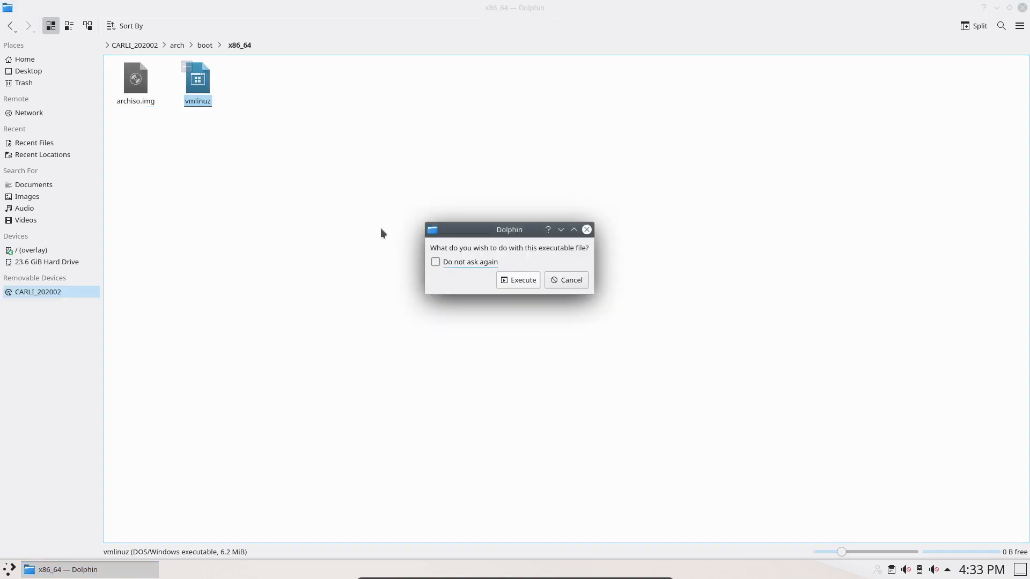
{"action": "left_click", "coordinate": [557, 280]}
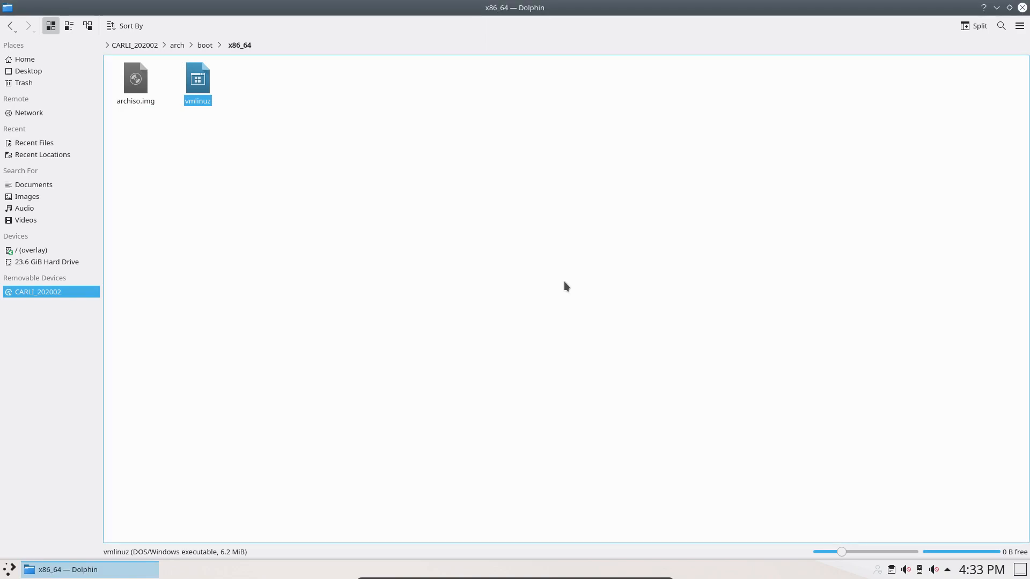
{"action": "left_click_drag", "start_coordinate": [1029, 93], "coordinate": [427, 88]}
{"action": "double_click", "coordinate": [428, 91]}
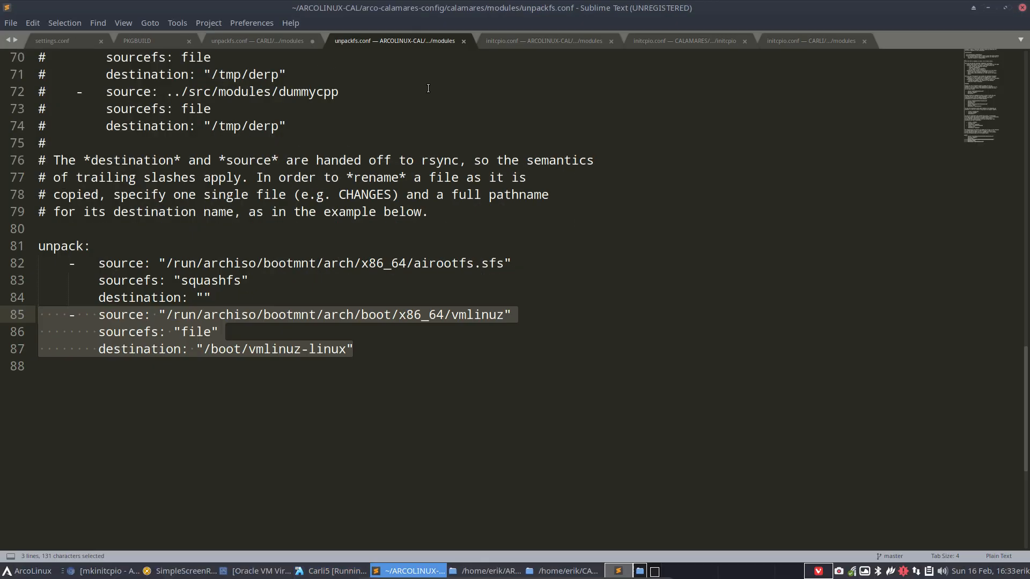
Highlight vmlinuz in the line 85 source path and vmlinuz-linux as the line 87 destination.
{"action": "left_click", "coordinate": [470, 326]}
{"action": "left_click_drag", "start_coordinate": [452, 316], "coordinate": [504, 316]}
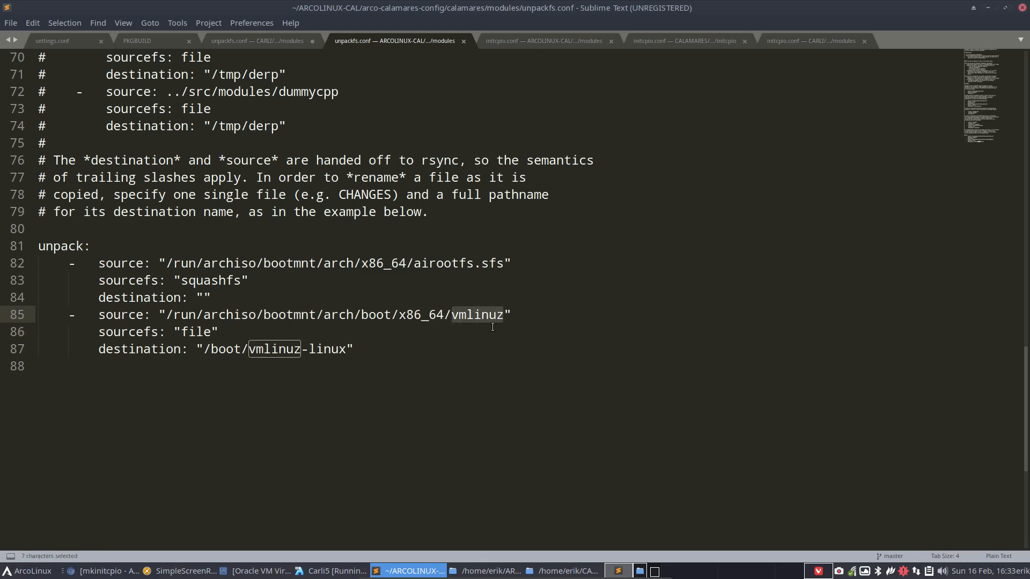
{"action": "left_click_drag", "start_coordinate": [248, 349], "coordinate": [347, 354]}
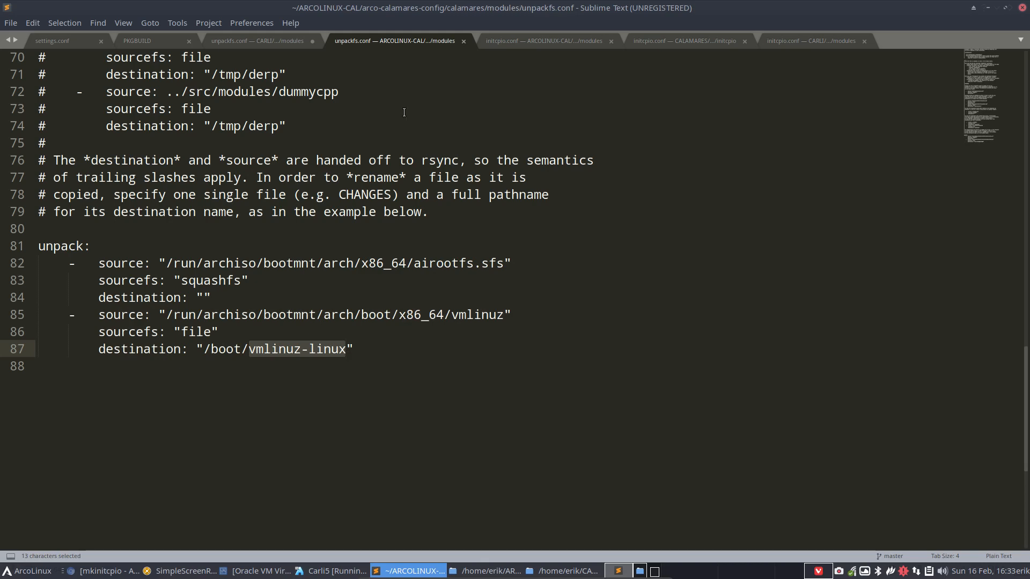
Move the editor to the other monitor, deselect vmlinuz in Dolphin, and leave VM full screen.
{"action": "left_click_drag", "start_coordinate": [430, 11], "coordinate": [719, 185]}
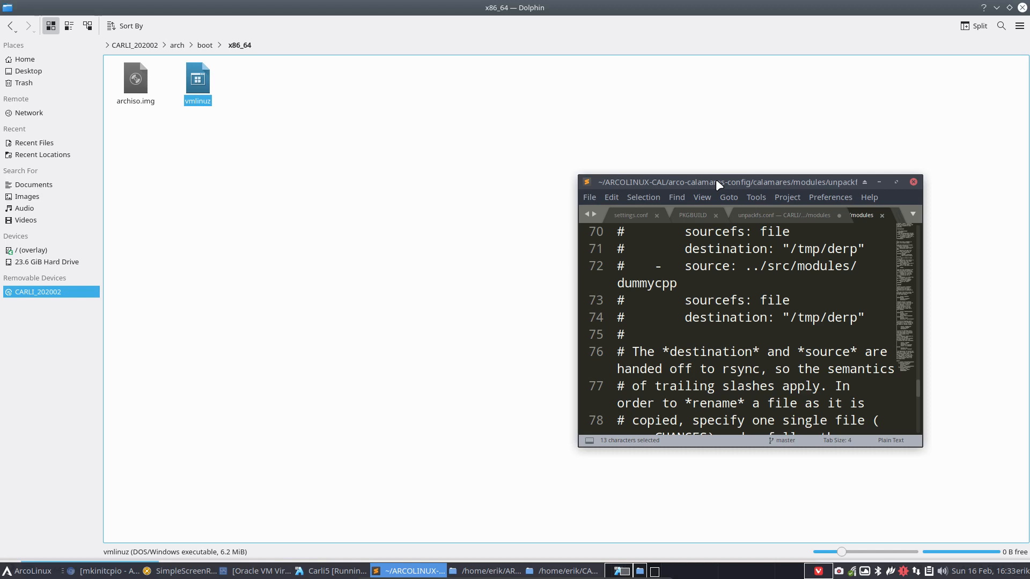
{"action": "double_click", "coordinate": [717, 180]}
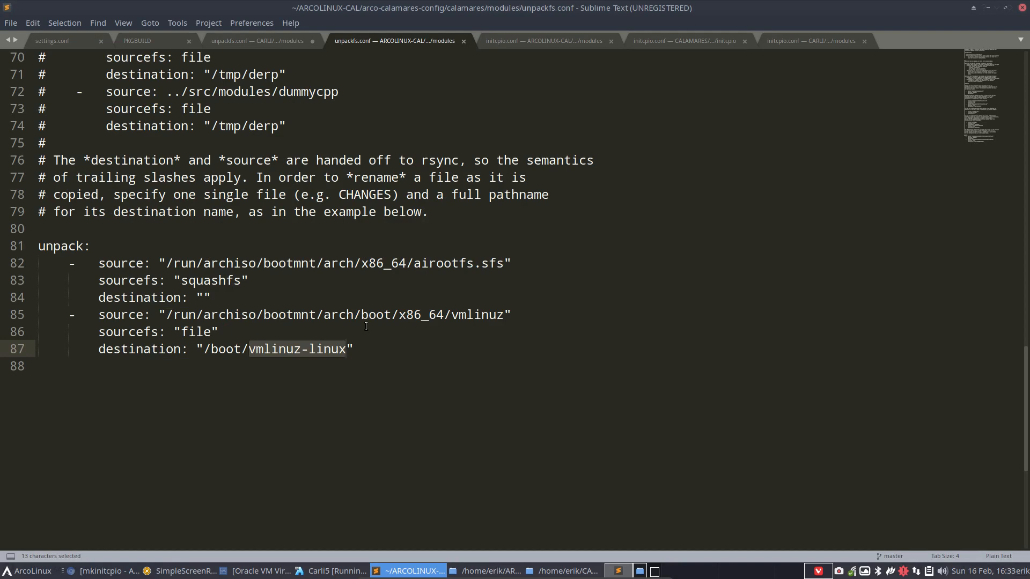
{"action": "left_click_drag", "start_coordinate": [466, 15], "coordinate": [1029, 126]}
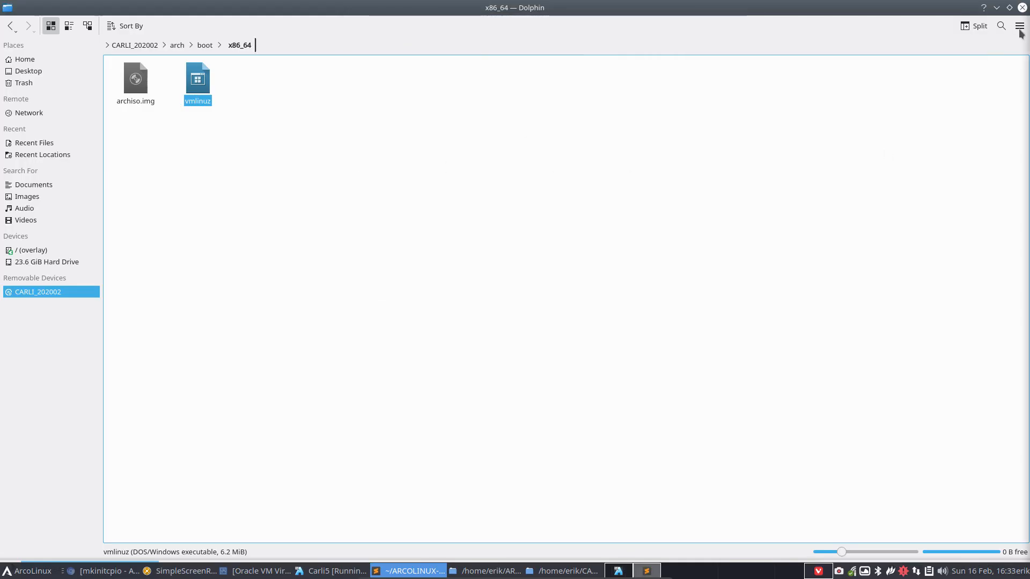
{"action": "left_click", "coordinate": [712, 160]}
{"action": "key", "text": "ctrl+f"}
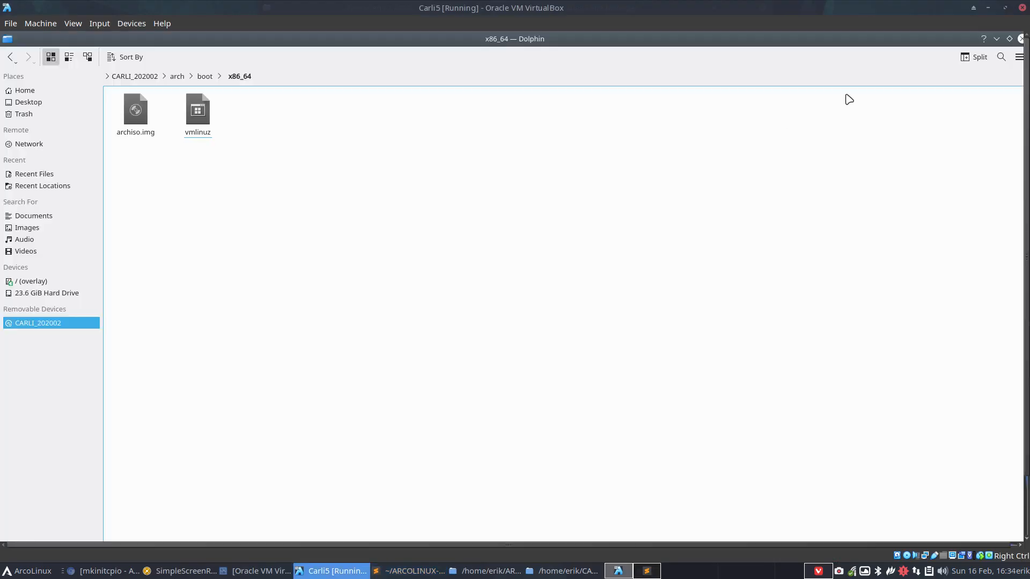
Minimise the VM and open CARLI's unpackfs.conf from Thunar in Sublime Text.
{"action": "left_click", "coordinate": [984, 6]}
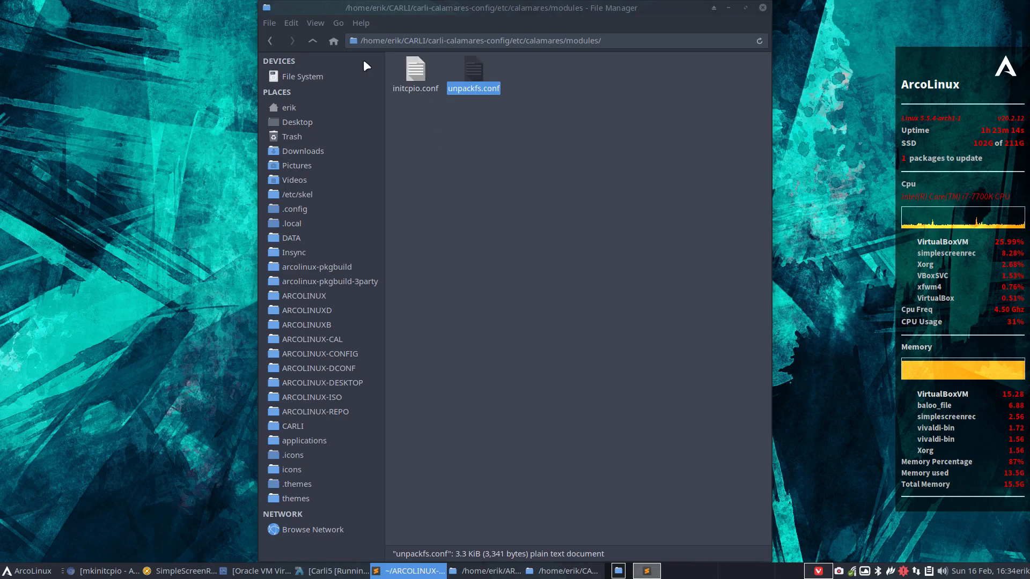
{"action": "double_click", "coordinate": [475, 68]}
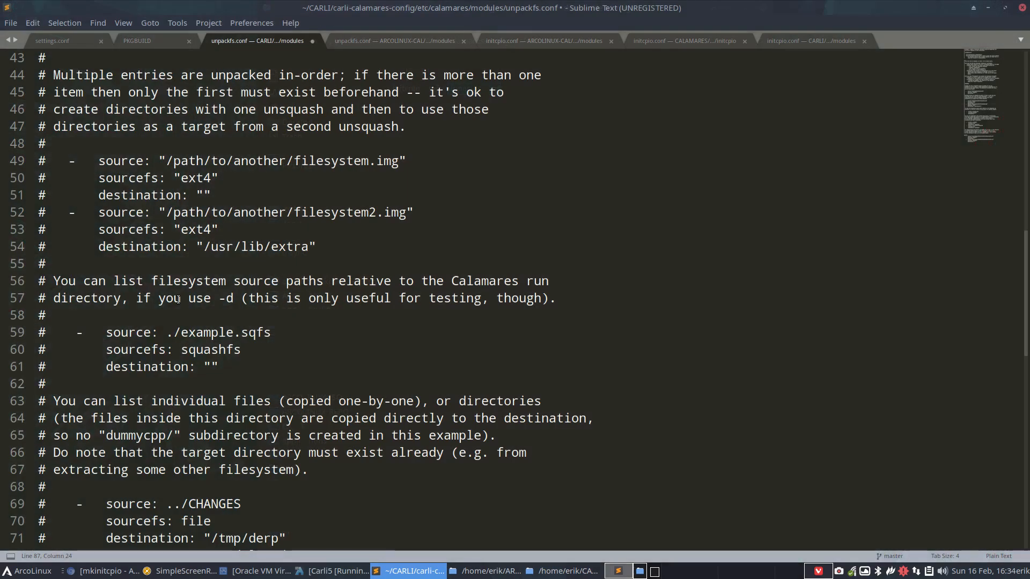
{"action": "scroll", "coordinate": [180, 299], "scroll_direction": "down", "scroll_amount": 15}
{"action": "scroll", "coordinate": [181, 299], "scroll_direction": "up", "scroll_amount": 5}
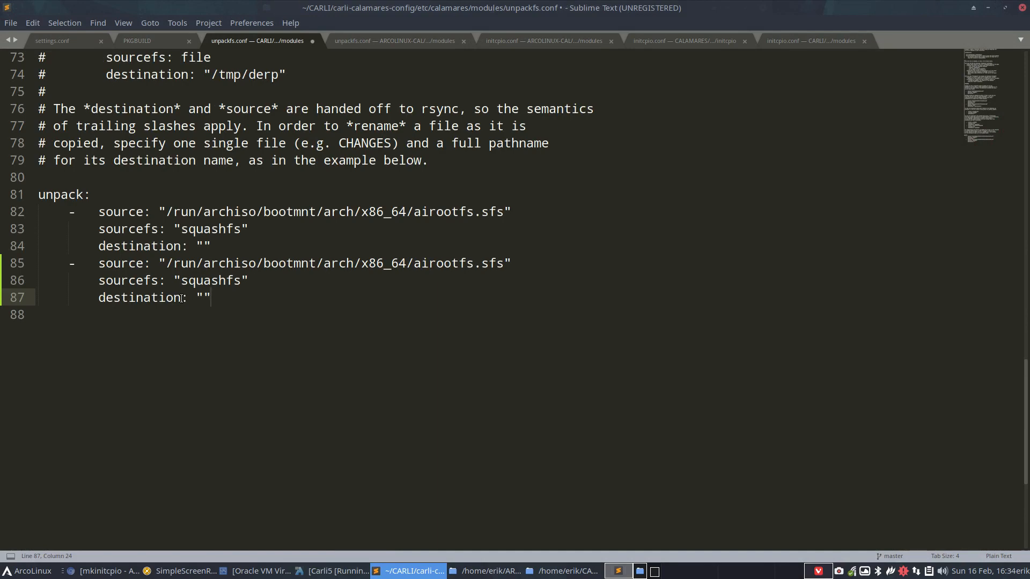
Set the file's syntax to Perl and review its two duplicate airootfs.sfs entries.
{"action": "left_click", "coordinate": [1001, 561]}
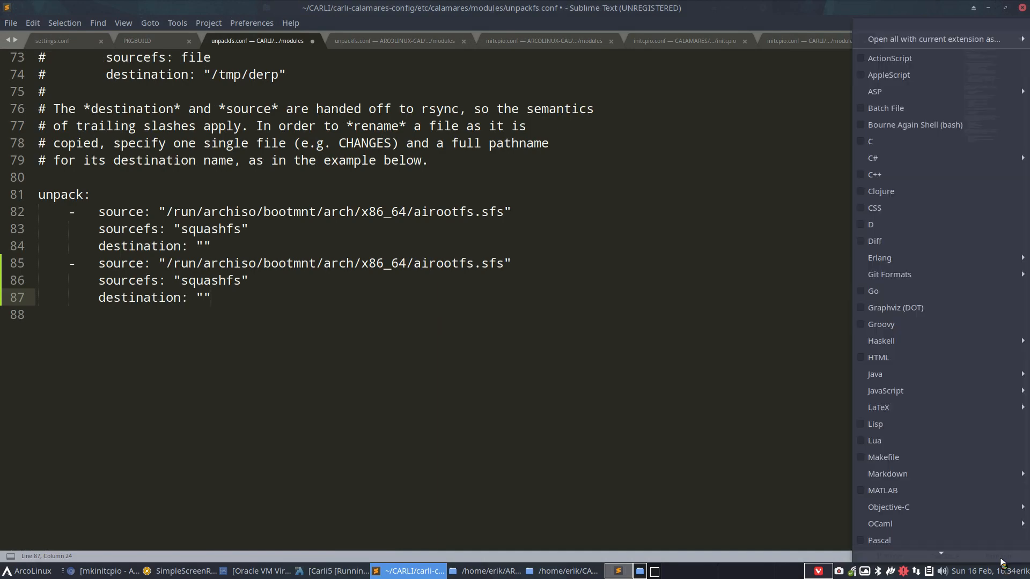
{"action": "left_click", "coordinate": [919, 543]}
{"action": "scroll", "coordinate": [281, 338], "scroll_direction": "up", "scroll_amount": 15}
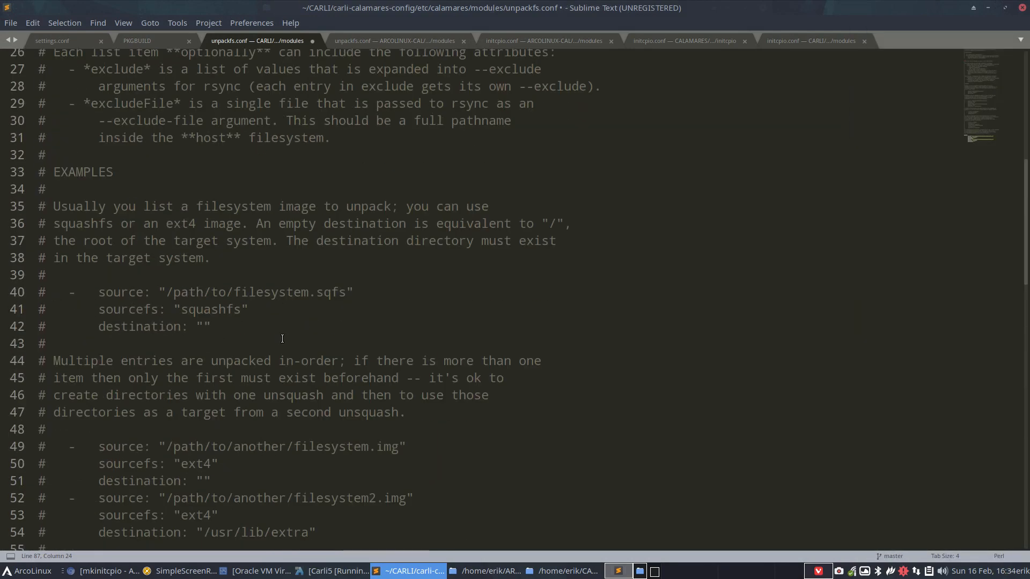
{"action": "scroll", "coordinate": [282, 339], "scroll_direction": "up", "scroll_amount": 8}
{"action": "scroll", "coordinate": [283, 339], "scroll_direction": "down", "scroll_amount": 20}
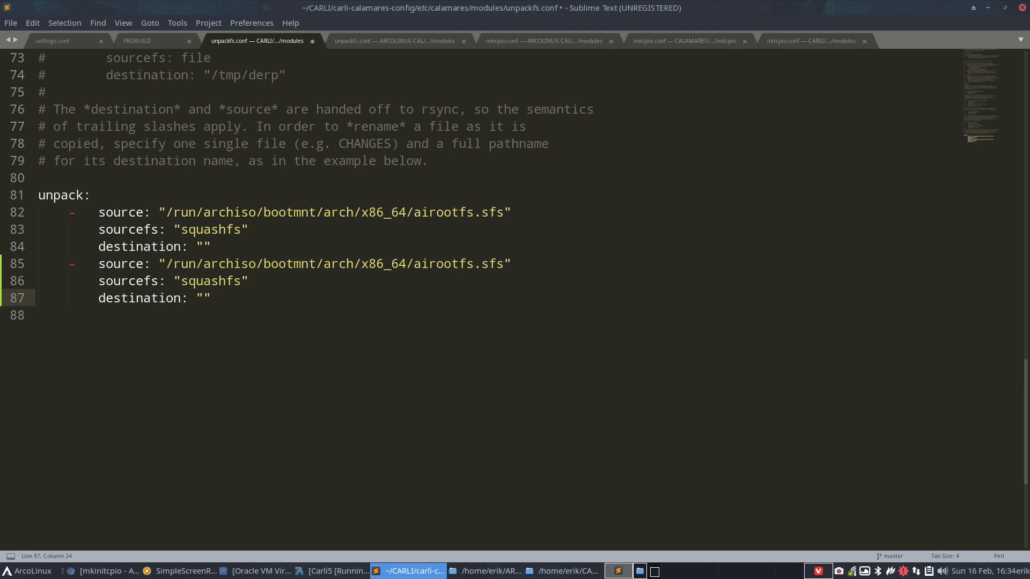
In the ARCOLINUX-CAL unpackfs.conf, apply Perl syntax and copy the vmlinuz entry on lines 85–87.
{"action": "key", "text": "alt+Tab"}
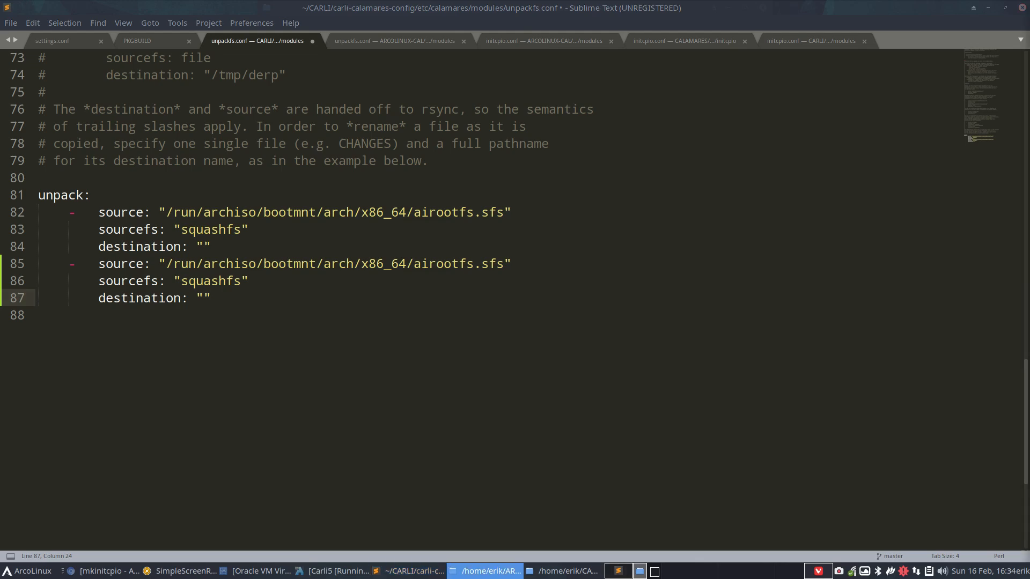
{"action": "key", "text": "Return"}
{"action": "left_click", "coordinate": [410, 346]}
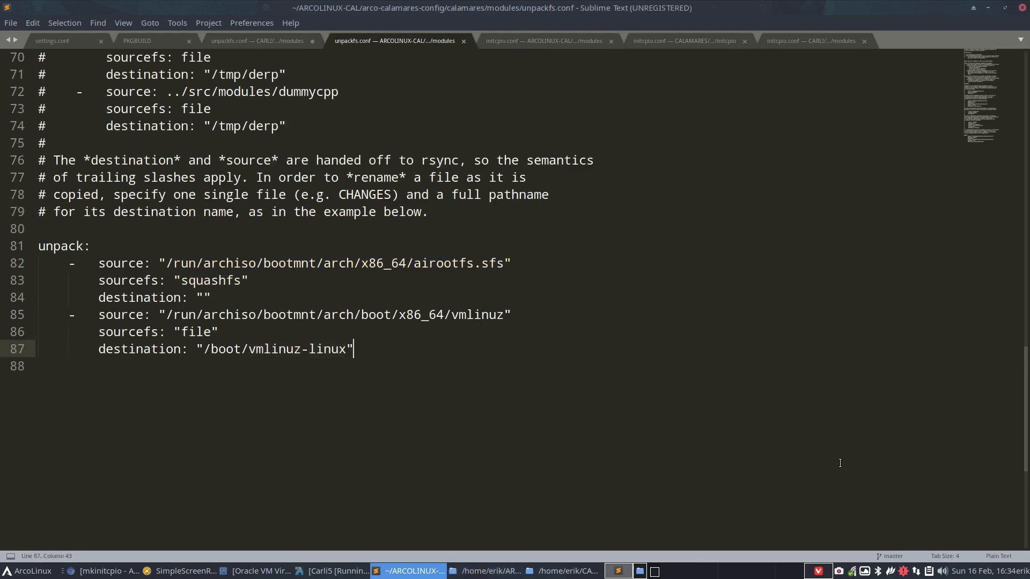
{"action": "left_click", "coordinate": [1000, 557]}
{"action": "left_click", "coordinate": [925, 543]}
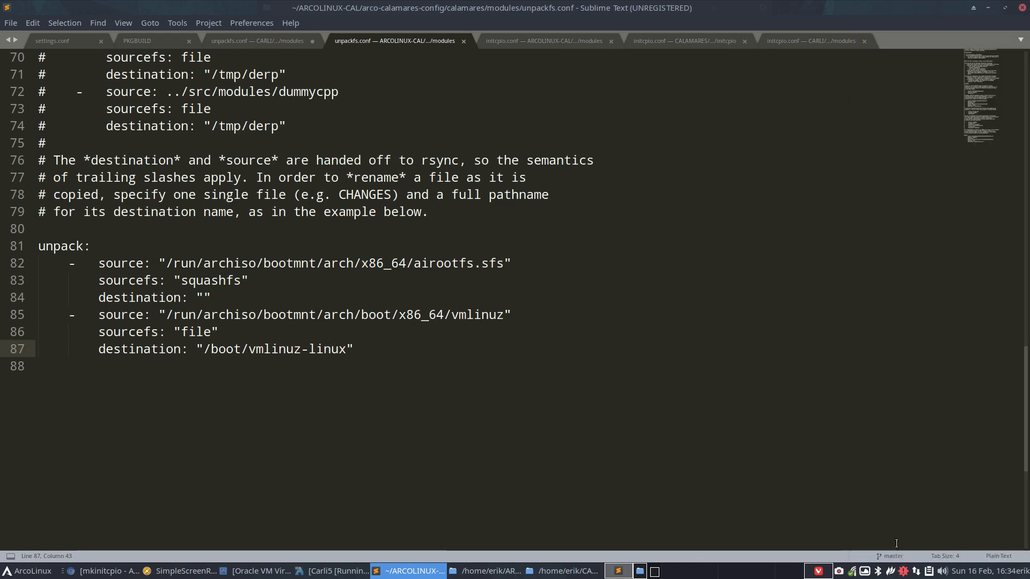
{"action": "left_click_drag", "start_coordinate": [367, 350], "coordinate": [33, 246]}
{"action": "left_click", "coordinate": [346, 315]}
{"action": "left_click_drag", "start_coordinate": [367, 350], "coordinate": [1, 319]}
{"action": "key", "text": "ctrl+c"}
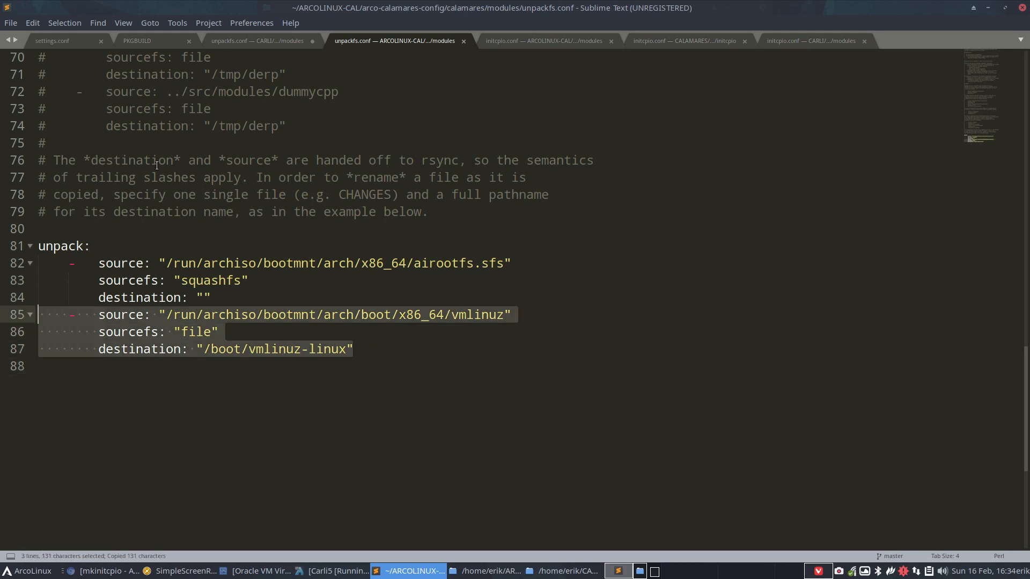
Paste it over CARLI's duplicate airootfs entry, save, and check the vmlinuz to /boot/vmlinuz-linux paths.
{"action": "left_click", "coordinate": [240, 41]}
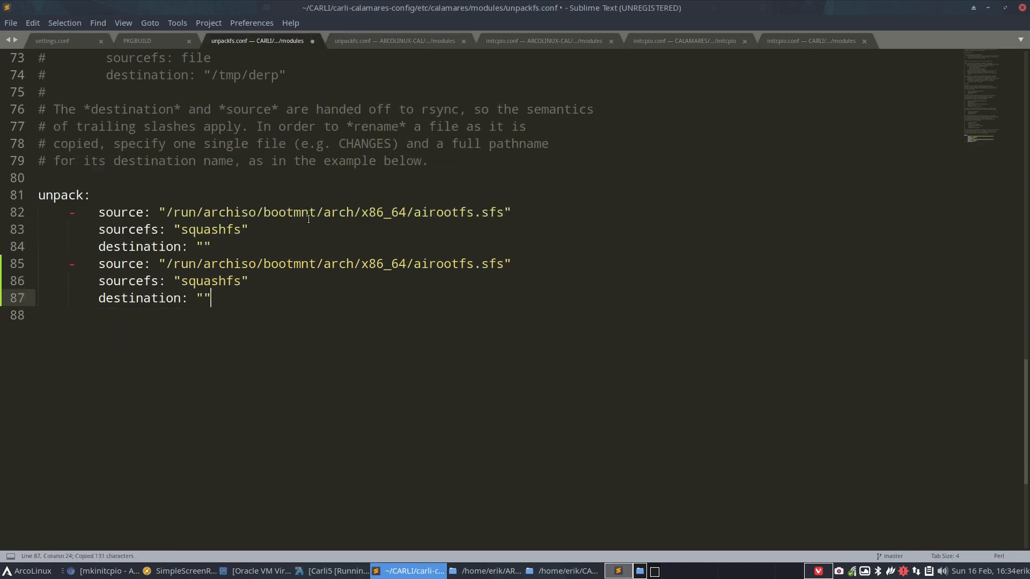
{"action": "left_click_drag", "start_coordinate": [235, 298], "coordinate": [1, 269]}
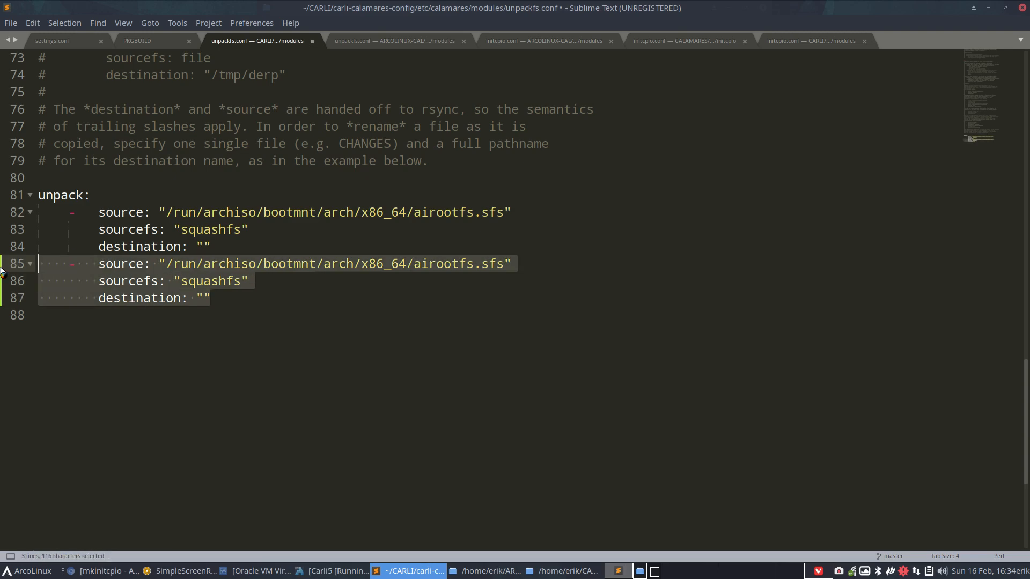
{"action": "key", "text": "ctrl+v"}
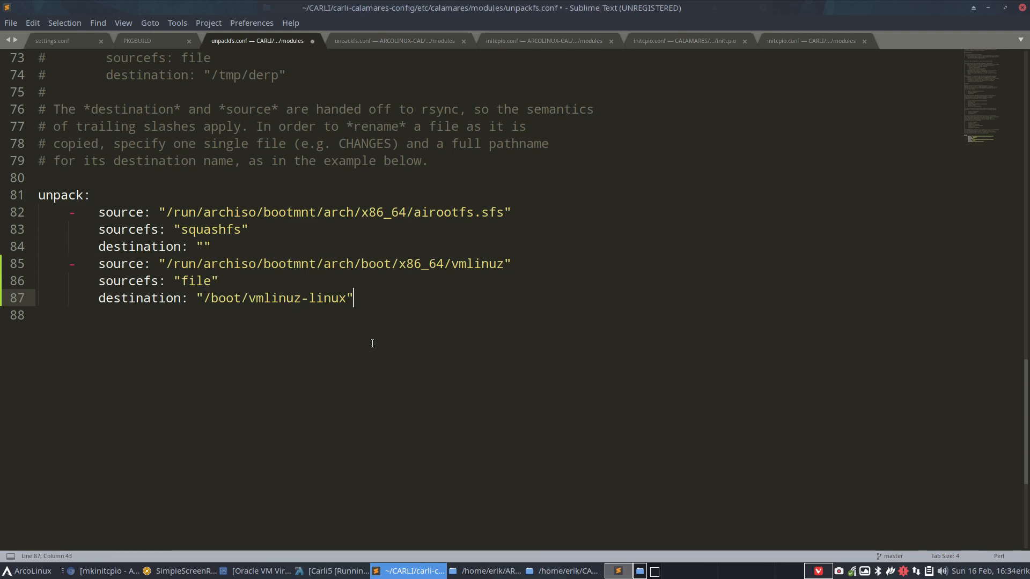
{"action": "key", "text": "ctrl+s"}
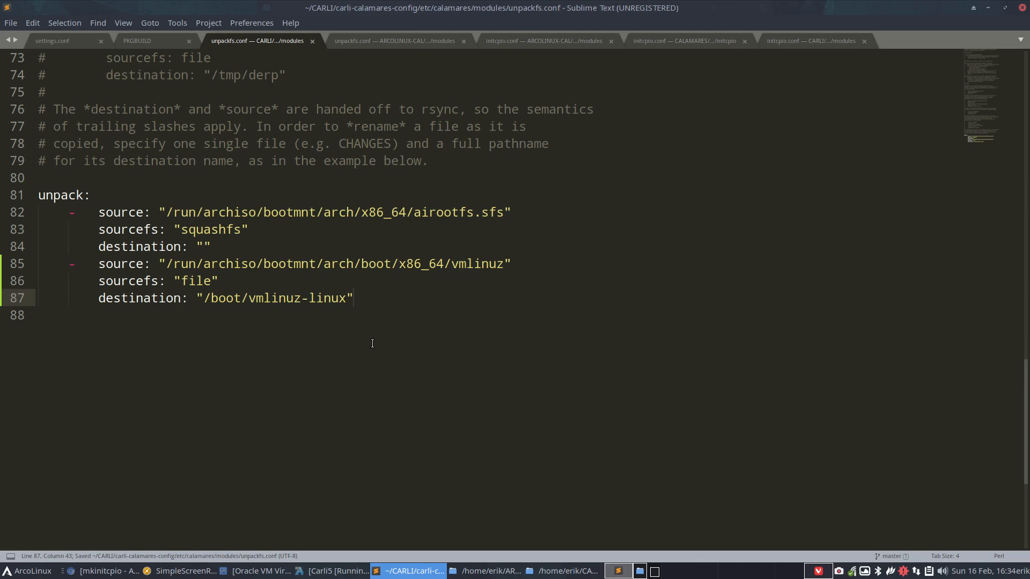
{"action": "left_click_drag", "start_coordinate": [451, 264], "coordinate": [504, 264]}
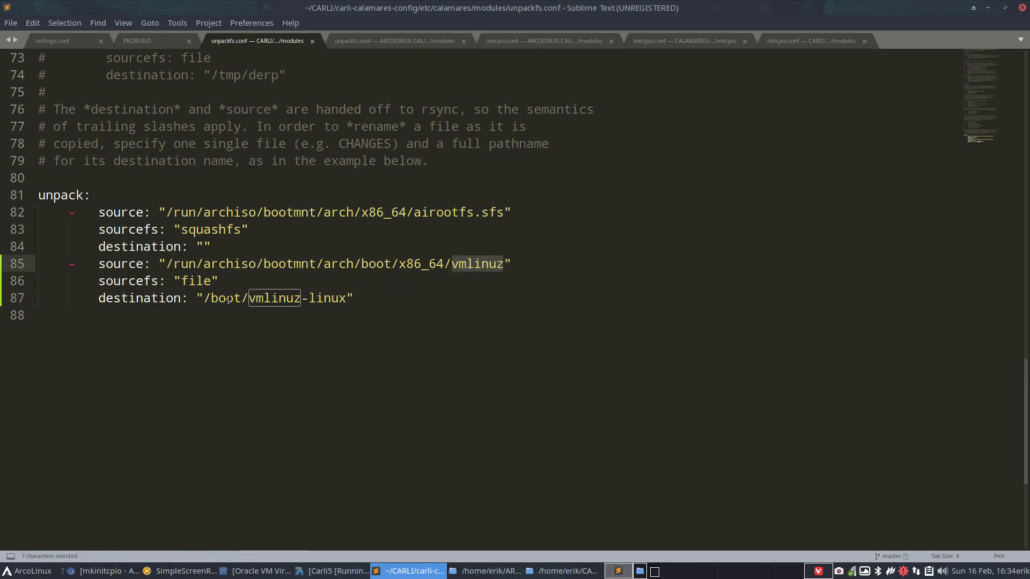
{"action": "left_click_drag", "start_coordinate": [204, 298], "coordinate": [353, 298]}
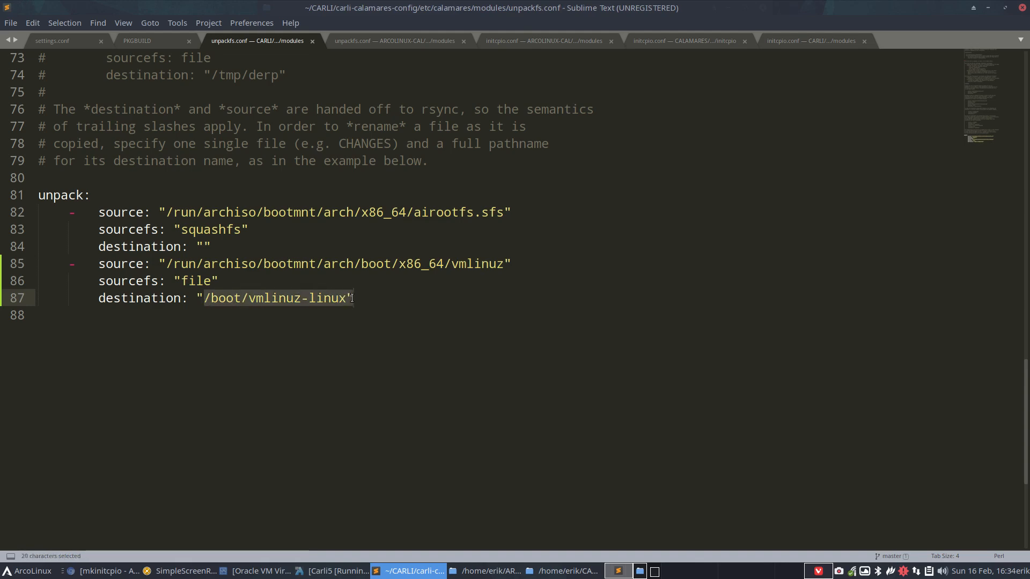
Close Sublime Text and go up in Thunar to the carli-calamares-config folder.
{"action": "left_click", "coordinate": [1023, 8]}
{"action": "left_click", "coordinate": [456, 141]}
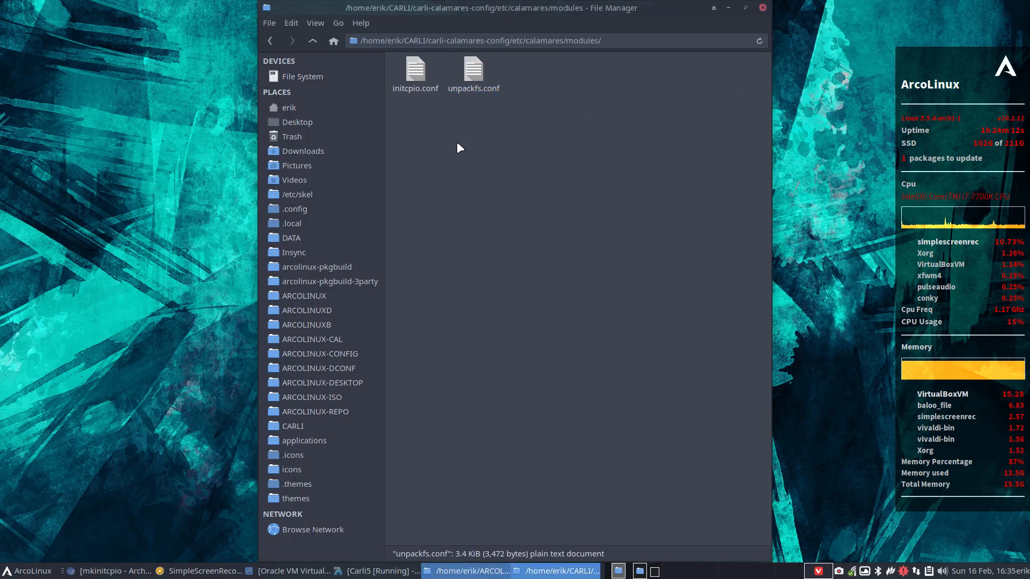
{"action": "left_click", "coordinate": [312, 41]}
{"action": "left_click", "coordinate": [313, 42]}
{"action": "left_click", "coordinate": [313, 41]}
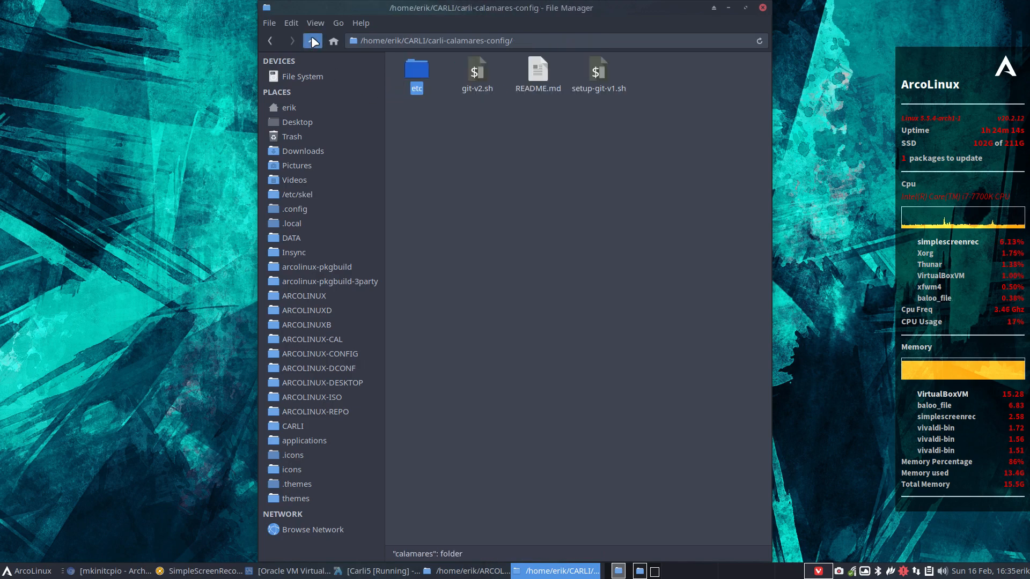
{"action": "right_click", "coordinate": [495, 148]}
Open a terminal in carli-calamares-config and run git-v2.sh with the message 'unpackfs for kernel'.
{"action": "left_click", "coordinate": [548, 212]}
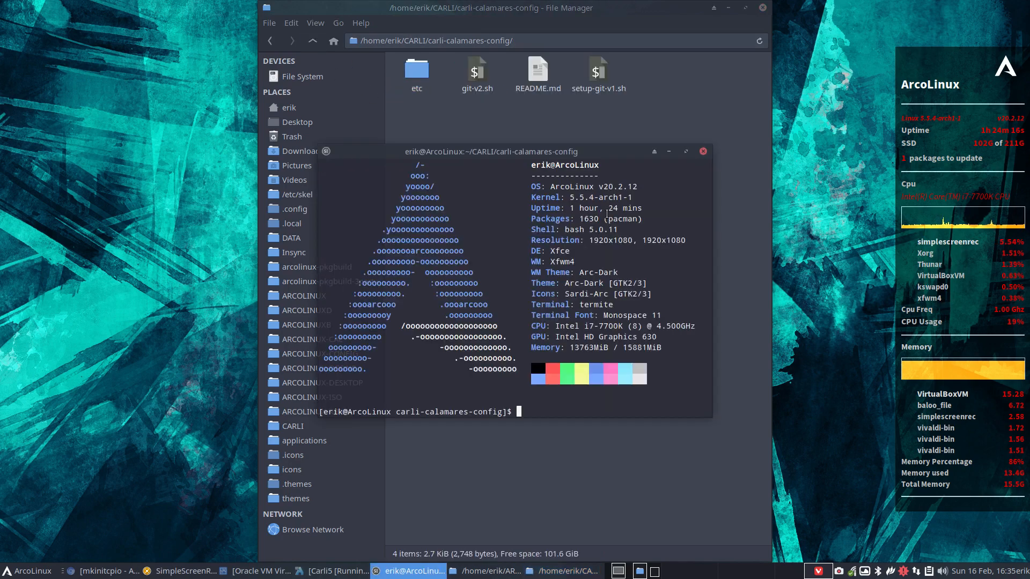
{"action": "type", "text": "./gi"}
{"action": "key", "text": "Tab"}
{"action": "key", "text": "Return"}
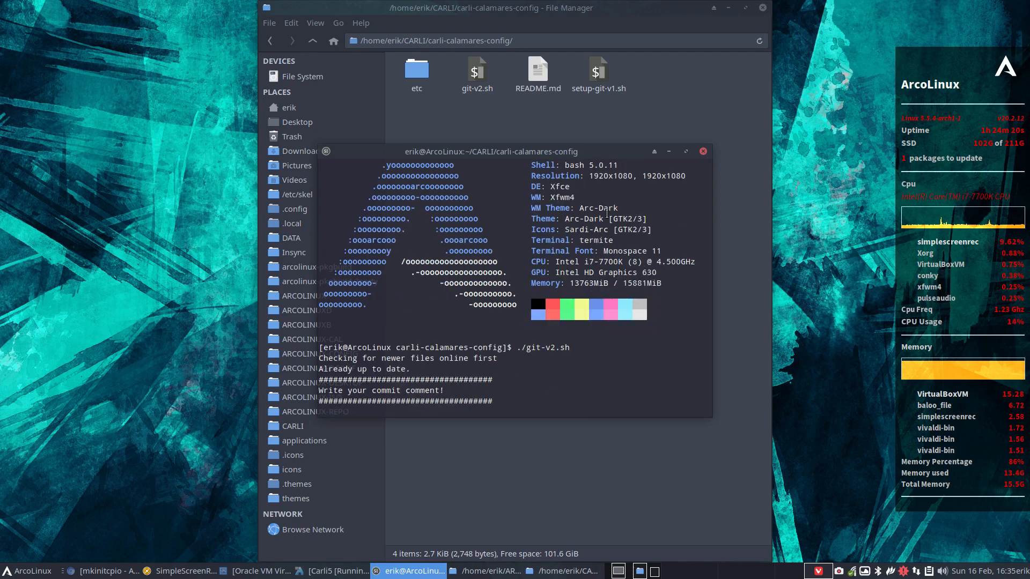
{"action": "type", "text": "unpackf"}
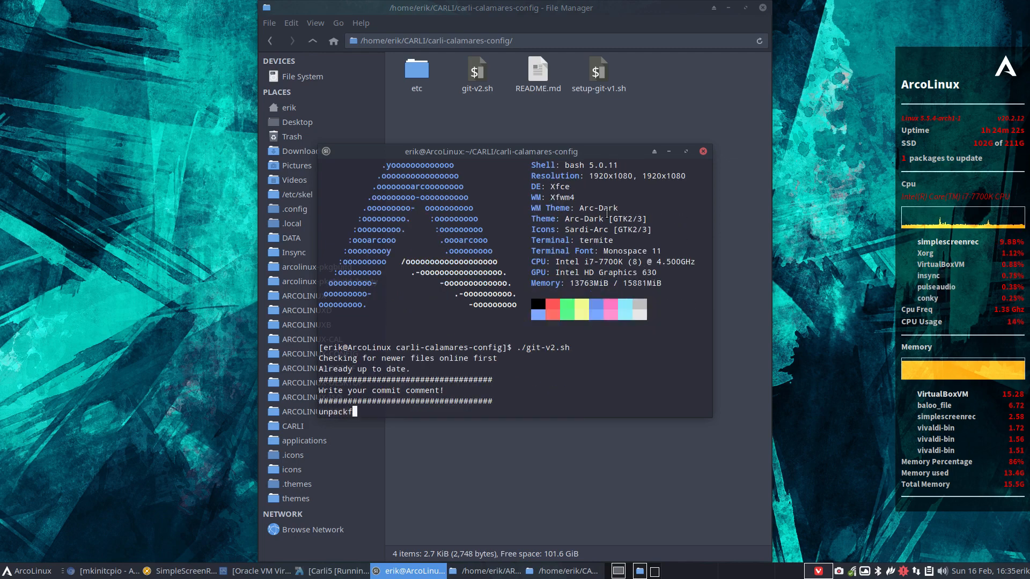
{"action": "type", "text": "s for ke"}
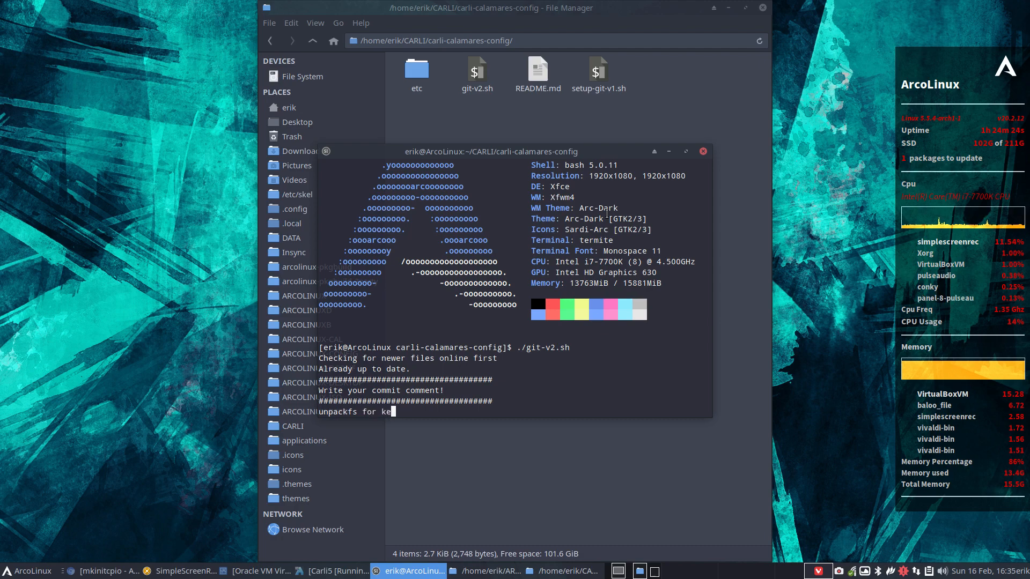
{"action": "type", "text": "rnel"}
{"action": "key", "text": "Return"}
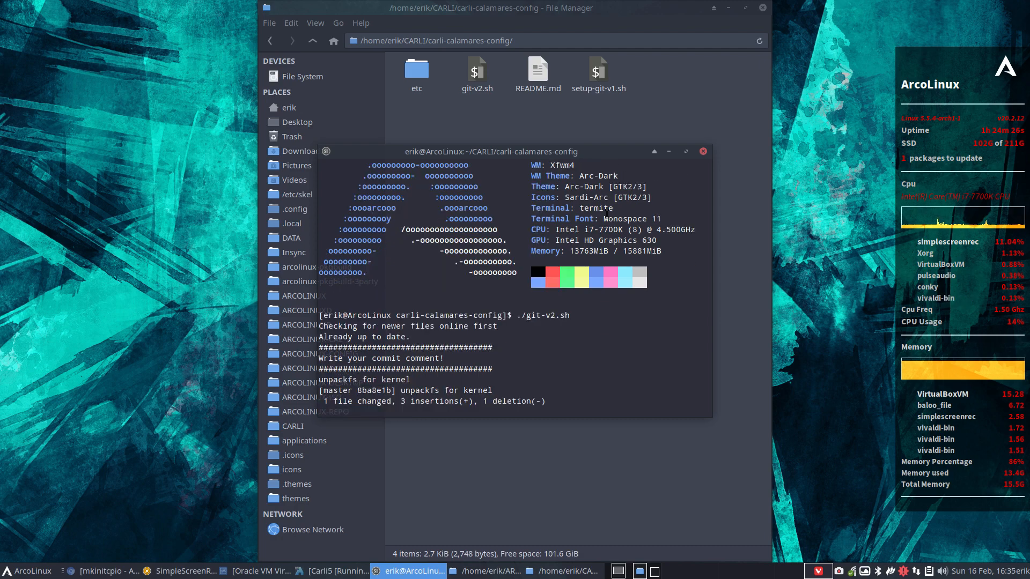
Close the terminal and open the PKGBUILD in CARLI/carli-pkgbuild/carli-calamares-config.
{"action": "left_click", "coordinate": [702, 152]}
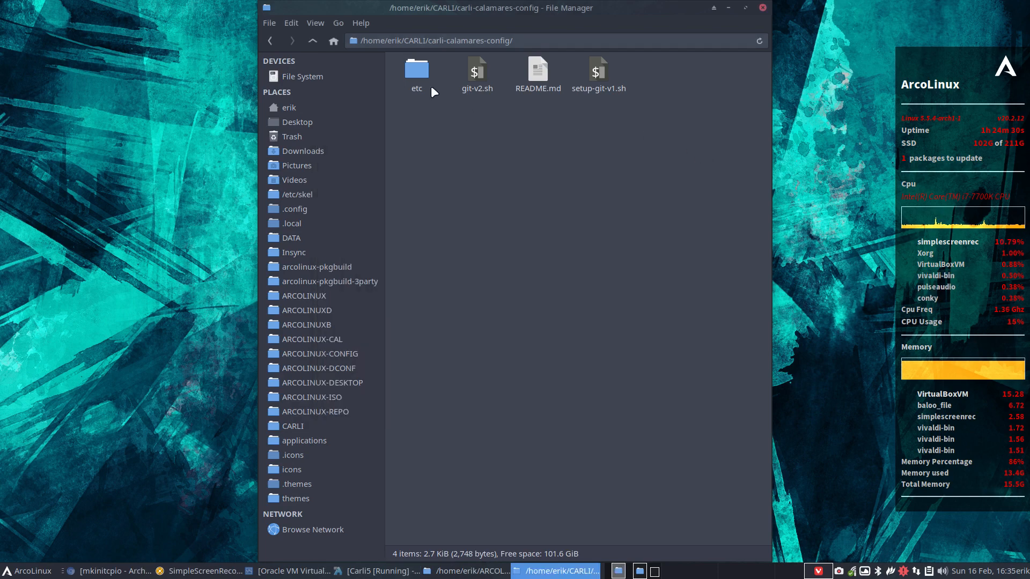
{"action": "left_click", "coordinate": [310, 36]}
{"action": "left_click", "coordinate": [311, 36]}
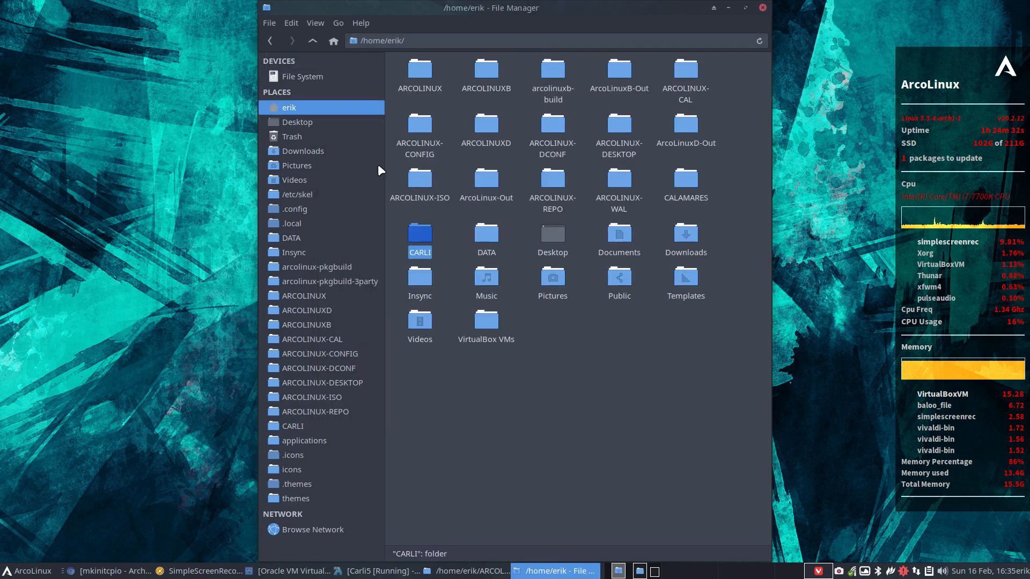
{"action": "double_click", "coordinate": [420, 244]}
{"action": "left_click", "coordinate": [565, 118]}
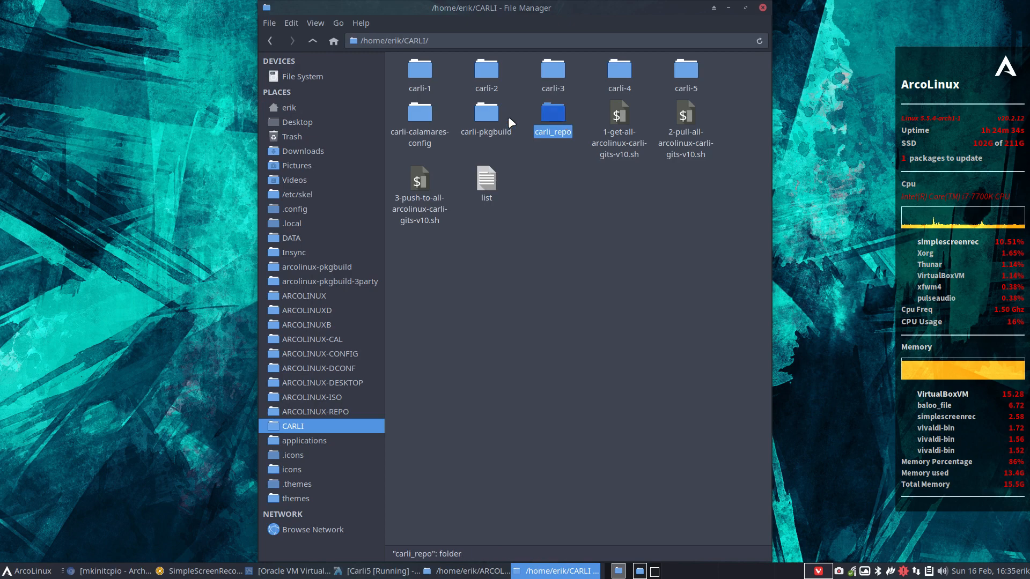
{"action": "double_click", "coordinate": [494, 116]}
{"action": "double_click", "coordinate": [483, 72]}
{"action": "left_click", "coordinate": [410, 71]}
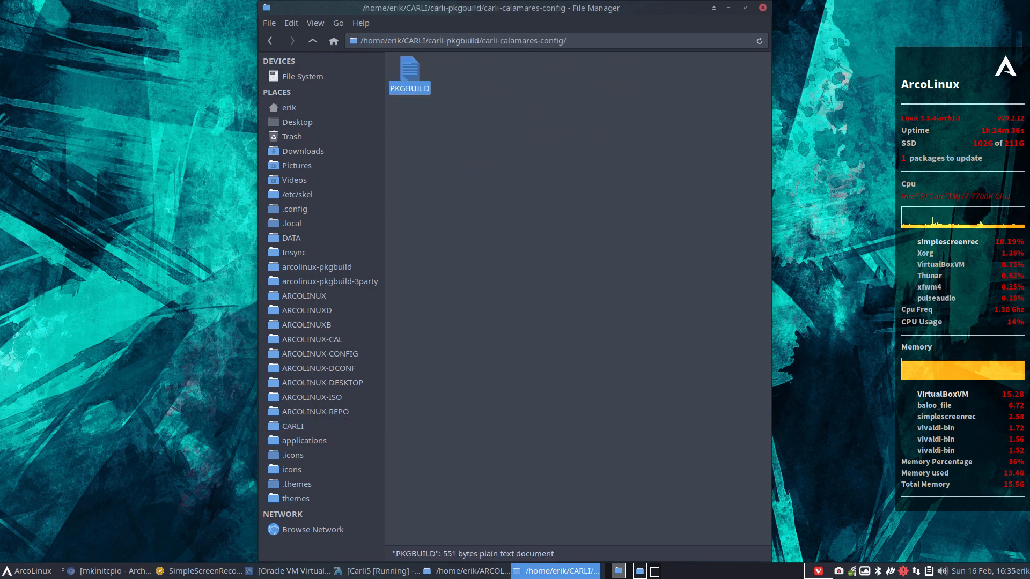
{"action": "double_click", "coordinate": [410, 71]}
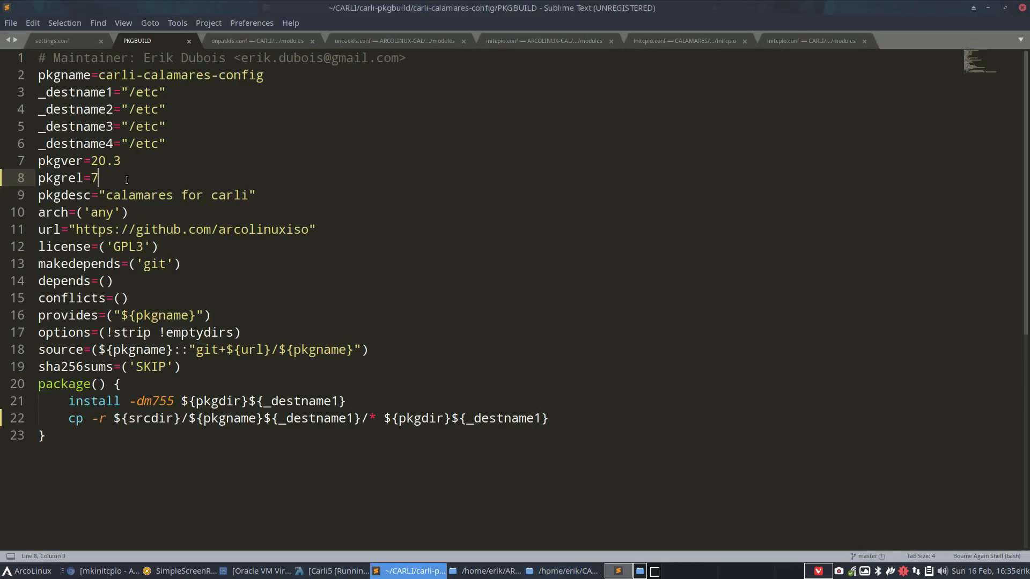
Change pkgrel from 7 to 8, save the PKGBUILD, and close the editor.
{"action": "key", "text": "BackSpace"}
{"action": "type", "text": "8"}
{"action": "key", "text": "ctrl+s"}
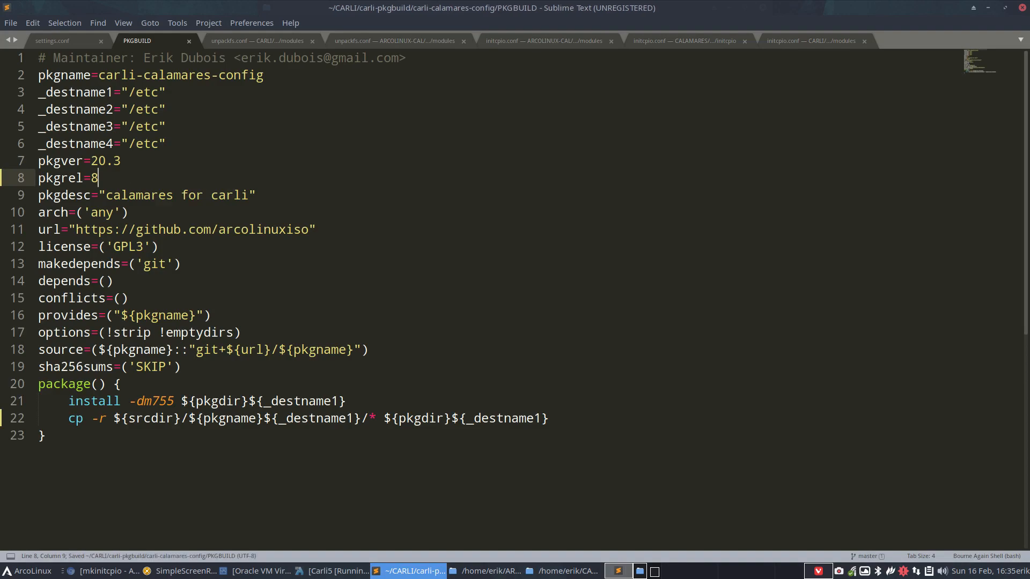
{"action": "left_click", "coordinate": [1022, 8]}
{"action": "right_click", "coordinate": [463, 128]}
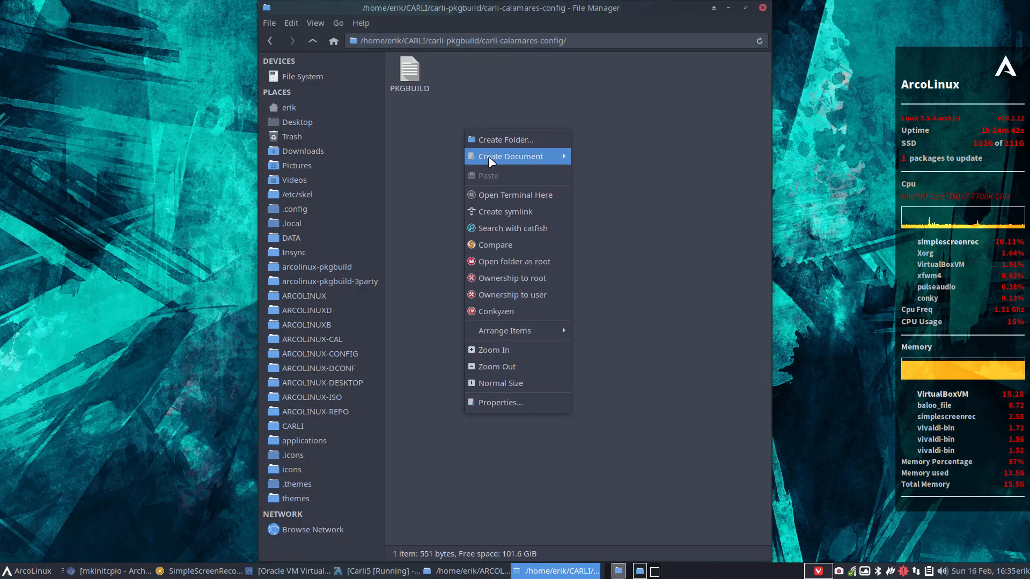
Build the package with makepkg and delete the leftover carli-calamares-config, pkg and src folders.
{"action": "left_click", "coordinate": [522, 189]}
{"action": "type", "text": "ma"}
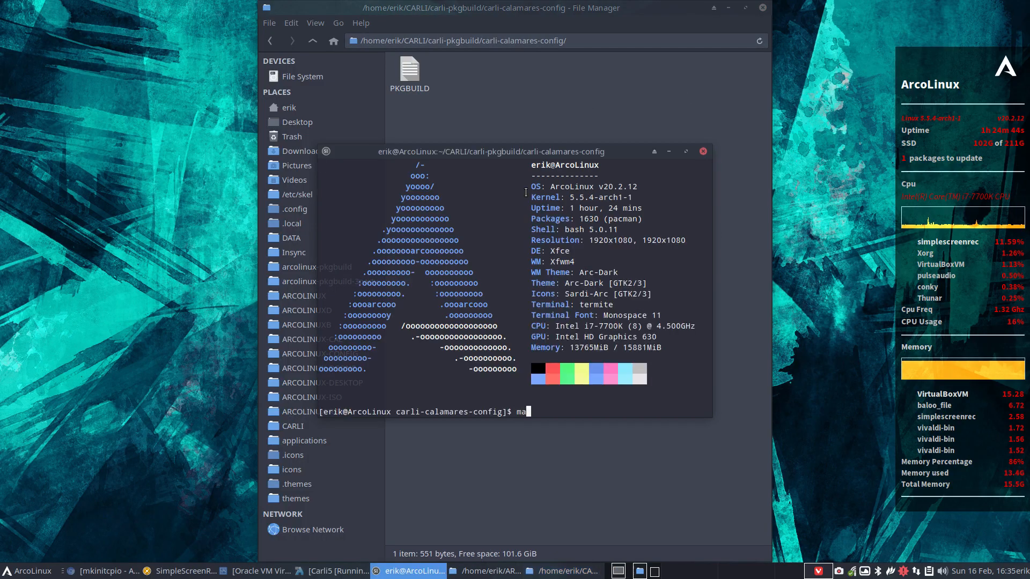
{"action": "type", "text": "kepkg"}
{"action": "key", "text": "Return"}
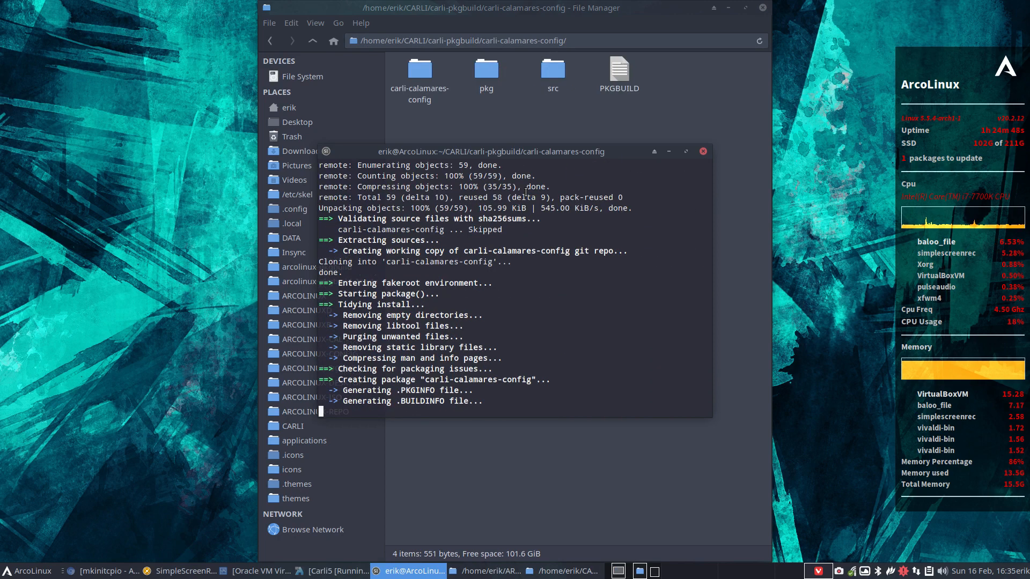
{"action": "left_click", "coordinate": [704, 151]}
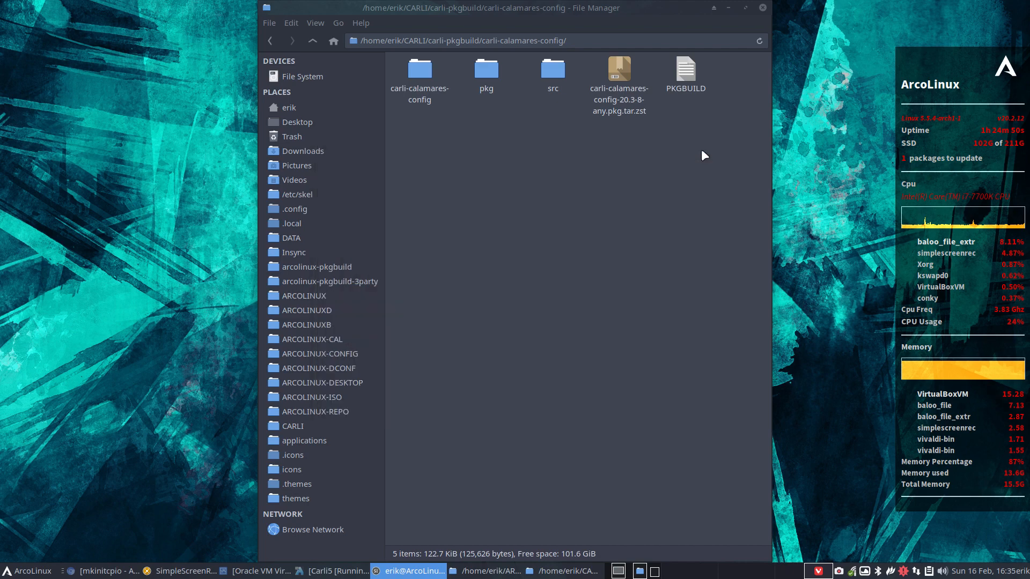
{"action": "left_click_drag", "start_coordinate": [410, 128], "coordinate": [557, 77]}
{"action": "key", "text": "Delete"}
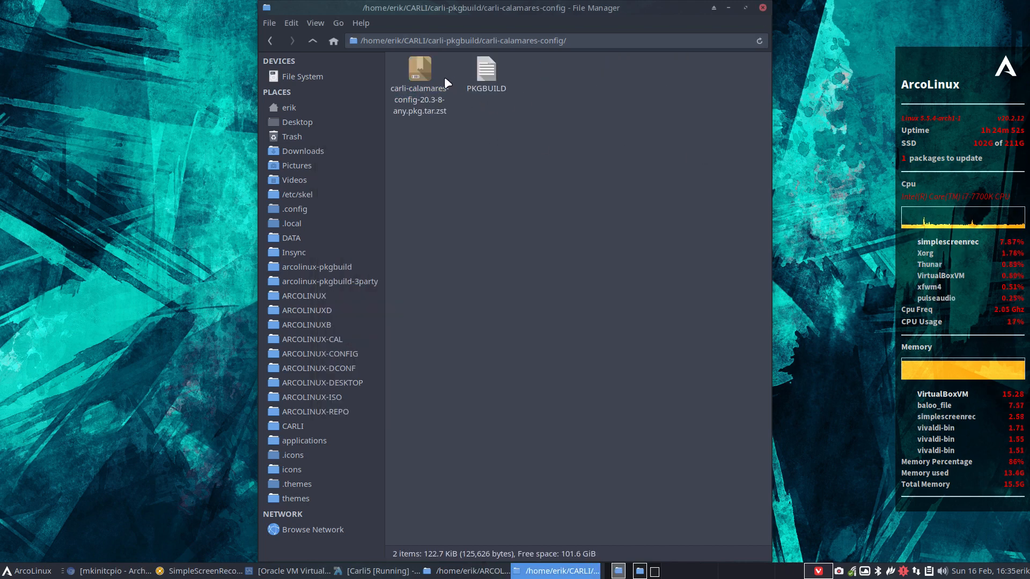
Cut the built carli-calamares-config 20.3-8 package and move it into carli_repo/x86_64.
{"action": "left_click", "coordinate": [417, 66]}
{"action": "right_click", "coordinate": [418, 66]}
{"action": "left_click", "coordinate": [458, 137]}
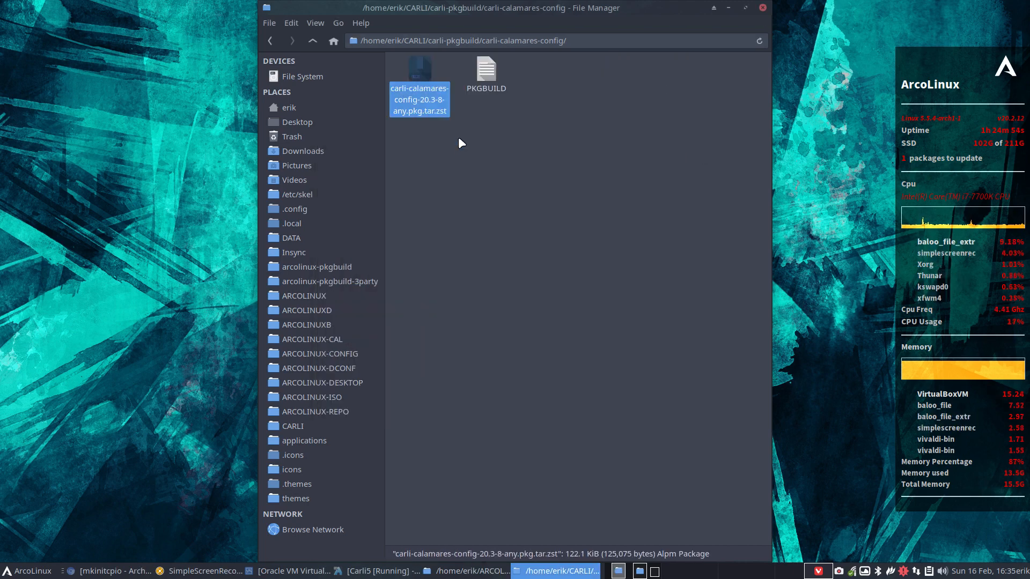
{"action": "left_click", "coordinate": [309, 44]}
{"action": "left_click", "coordinate": [309, 44]}
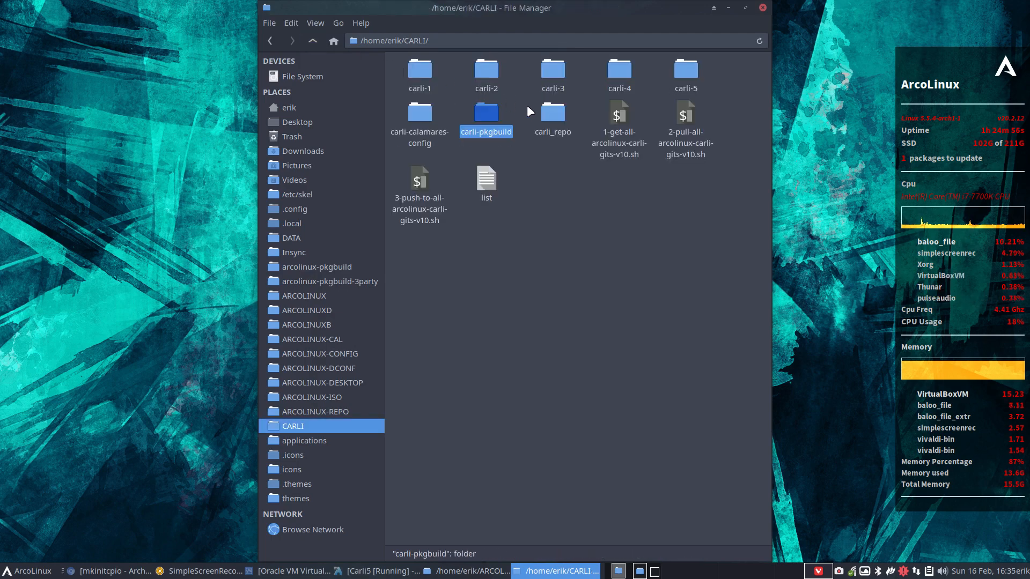
{"action": "double_click", "coordinate": [544, 111]}
{"action": "double_click", "coordinate": [417, 70]}
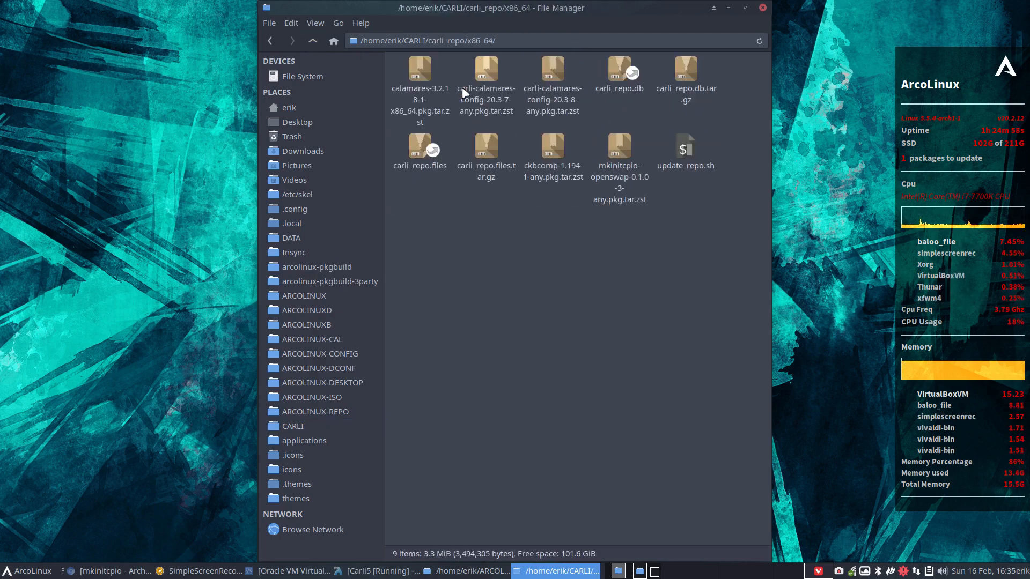
Run ./git-v2+.sh in carli_repo with the commit message 'update' to push the repository.
{"action": "left_click", "coordinate": [313, 43]}
{"action": "right_click", "coordinate": [521, 191]}
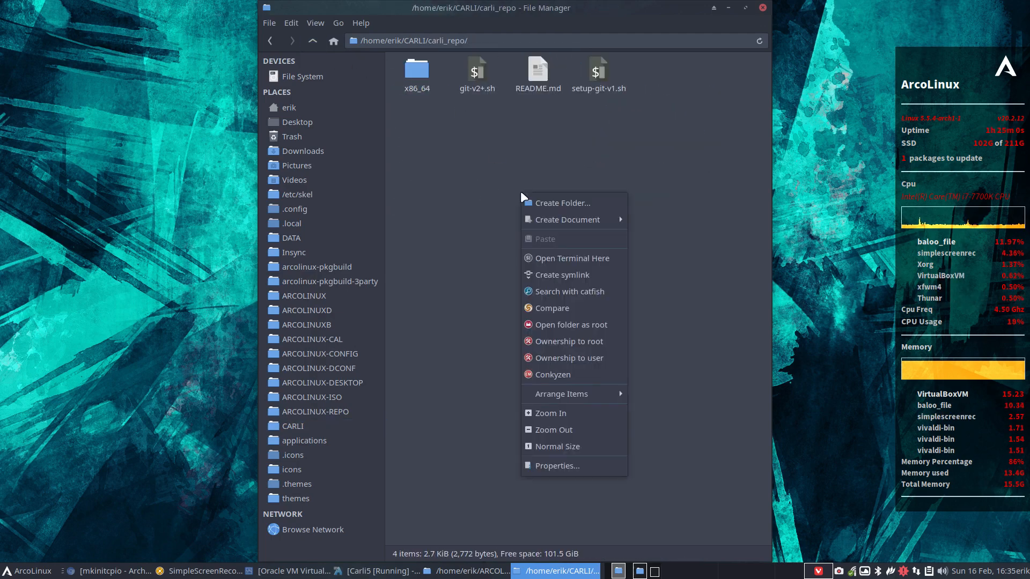
{"action": "left_click", "coordinate": [580, 253]}
{"action": "type", "text": "./git-v2+.sh"}
{"action": "key", "text": "Return"}
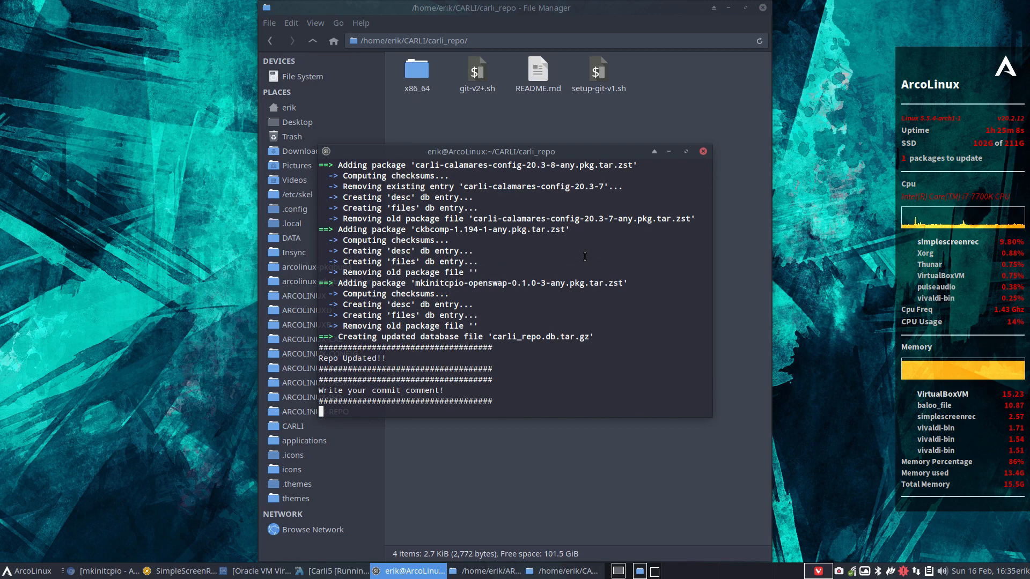
{"action": "type", "text": "pdate"}
{"action": "key", "text": "Return"}
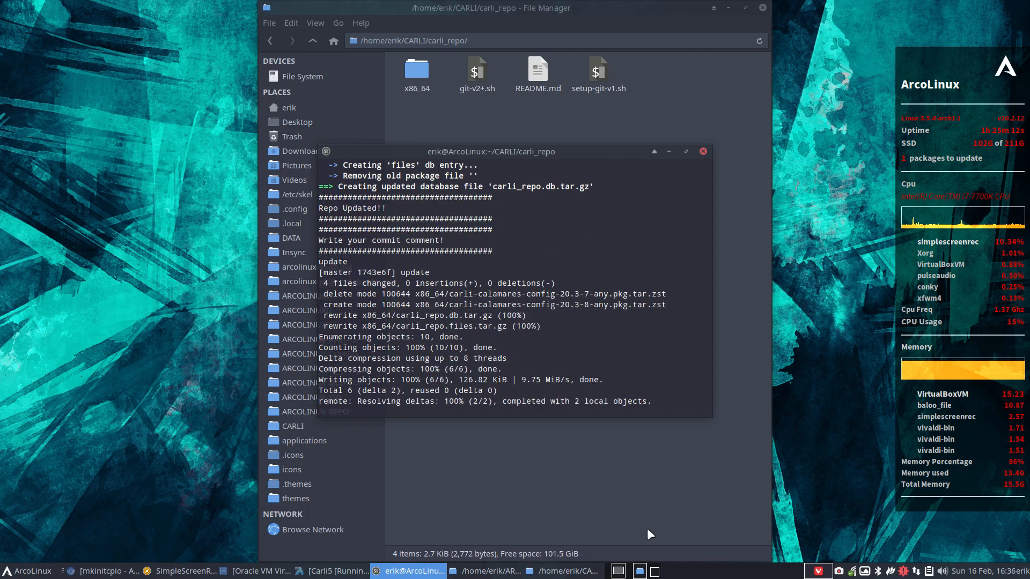
{"action": "left_click", "coordinate": [343, 573]}
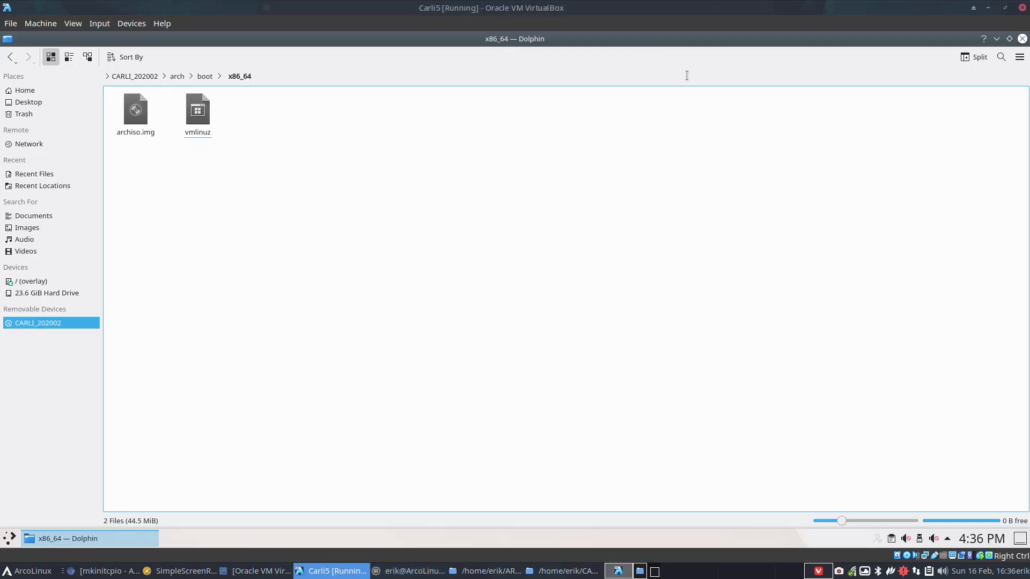
Go full screen and open the guest's tmp/calamares-root/boot folder, holding memtest86+ and syslinux.
{"action": "key", "text": "Control_R+f"}
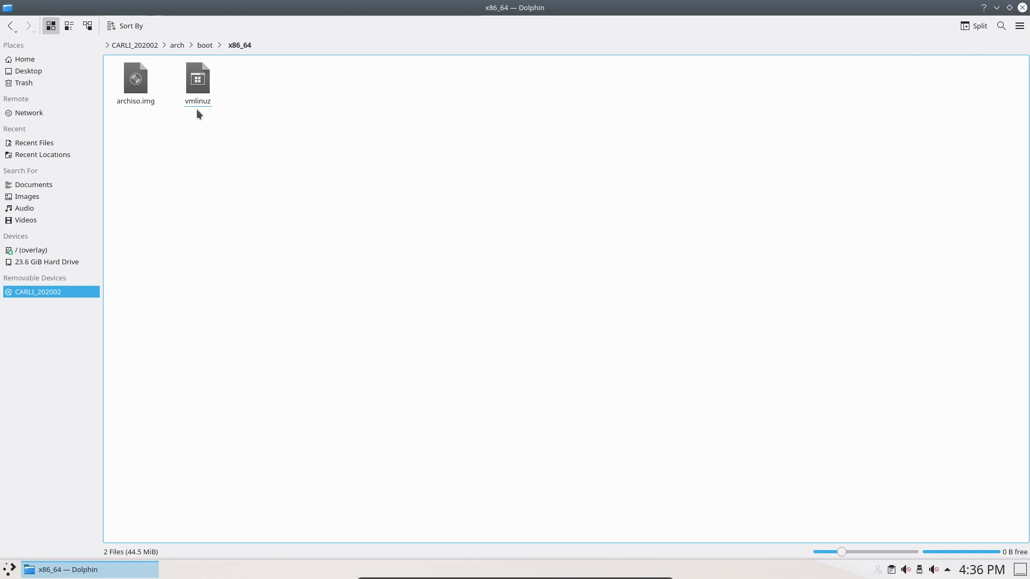
{"action": "left_click", "coordinate": [108, 45]}
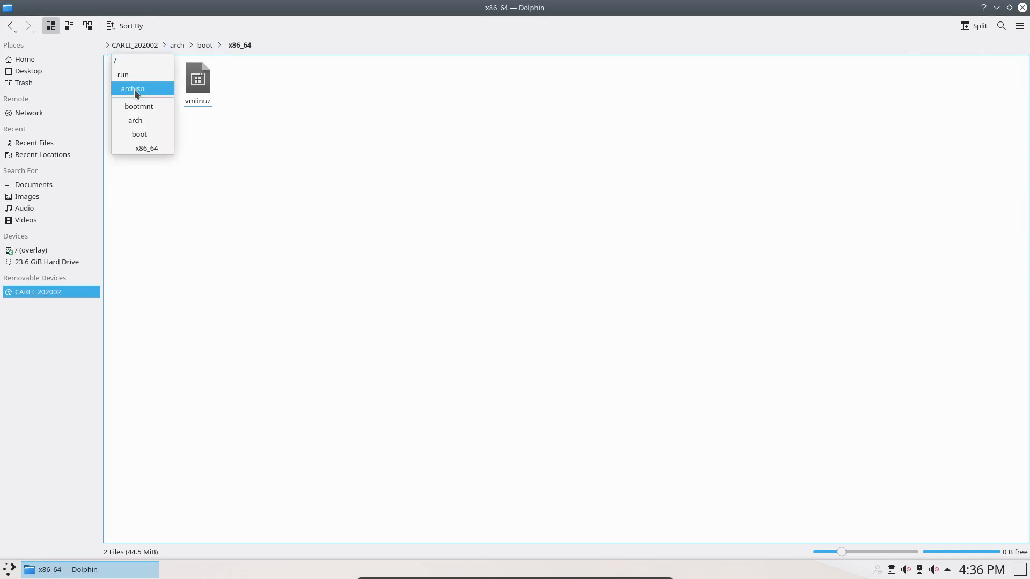
{"action": "left_click", "coordinate": [329, 147]}
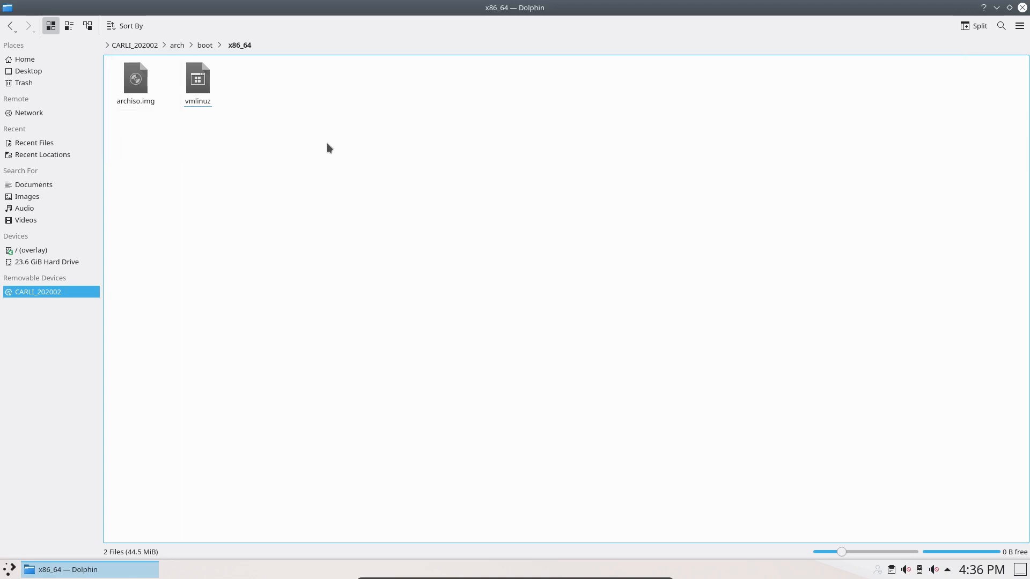
{"action": "left_click", "coordinate": [63, 262]}
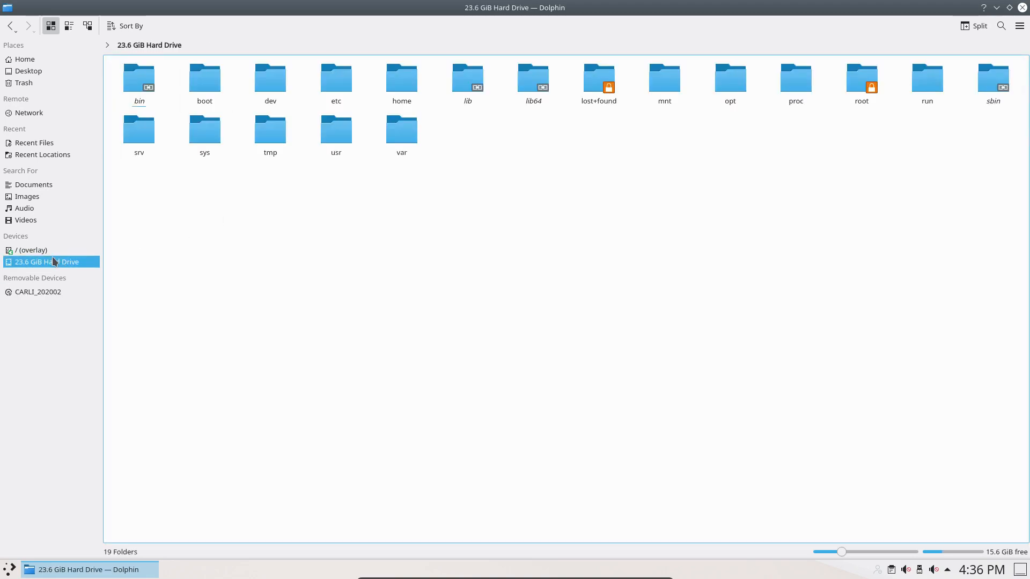
{"action": "left_click", "coordinate": [53, 253]}
{"action": "left_click", "coordinate": [191, 142]}
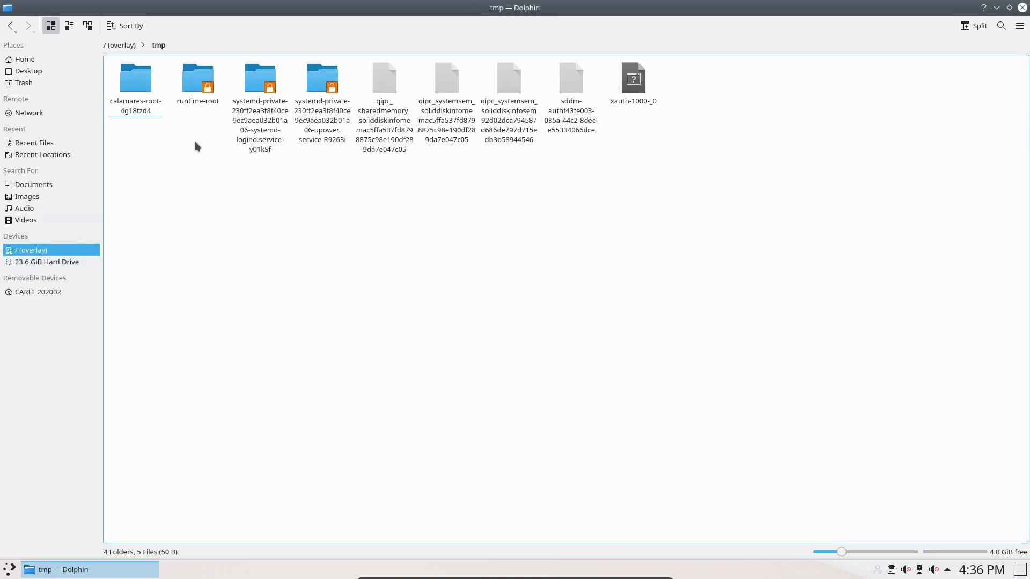
{"action": "left_click", "coordinate": [142, 80]}
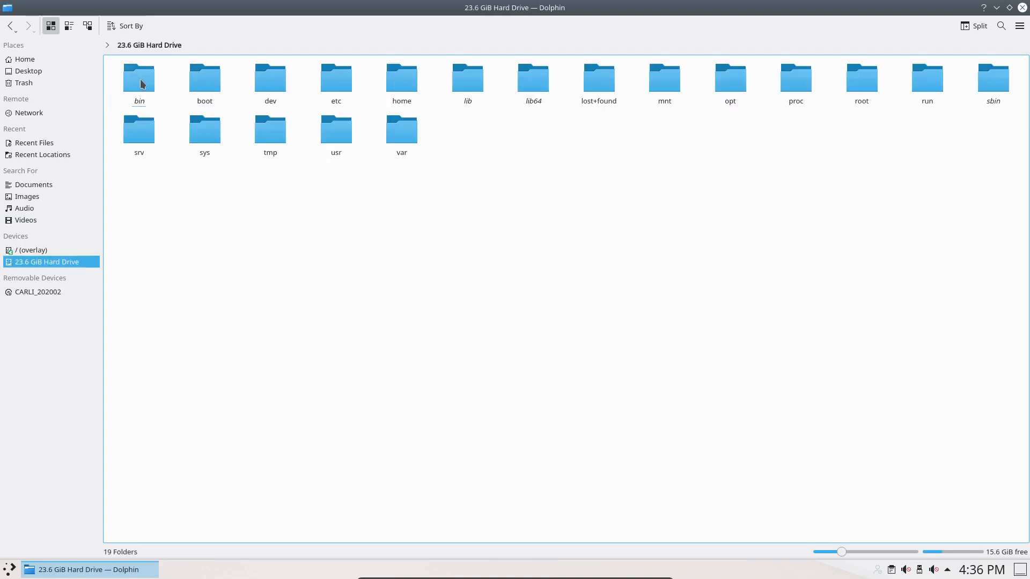
{"action": "left_click", "coordinate": [213, 94]}
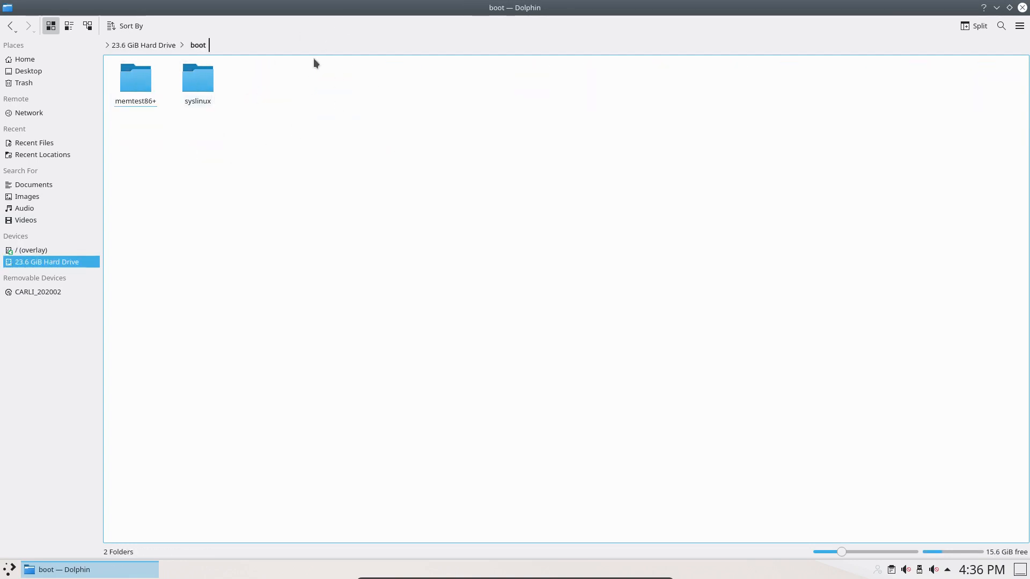
Close Dolphin and restart the live system from the launcher's Leave options.
{"action": "left_click", "coordinate": [1022, 7]}
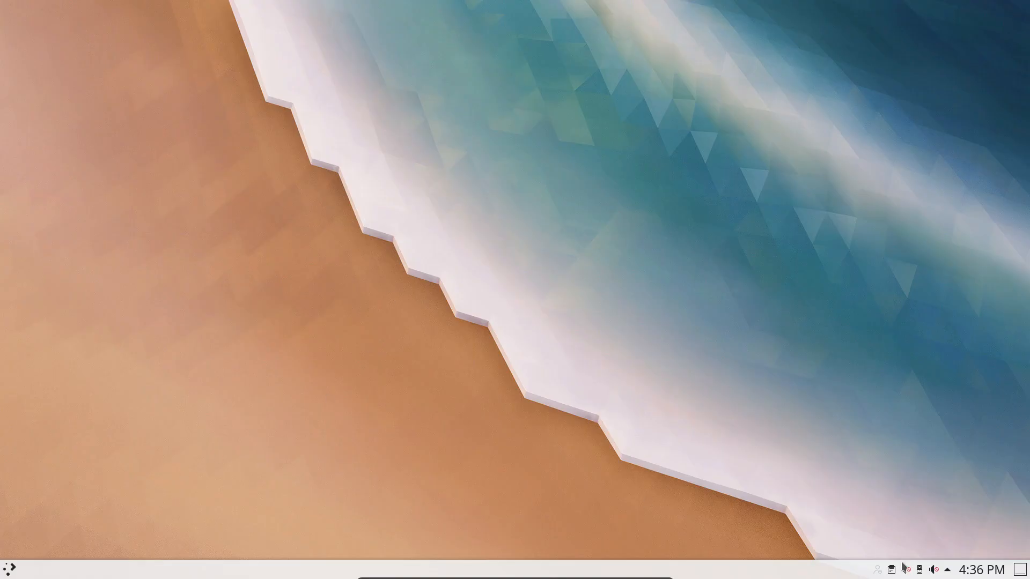
{"action": "left_click", "coordinate": [10, 569]}
{"action": "left_click", "coordinate": [174, 543]}
{"action": "left_click", "coordinate": [236, 541]}
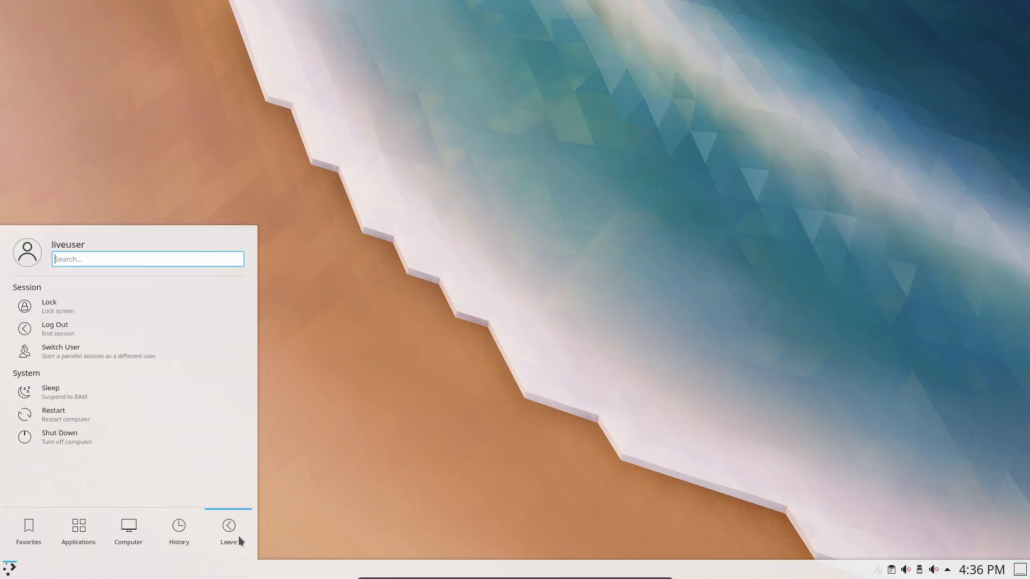
{"action": "left_click", "coordinate": [118, 415]}
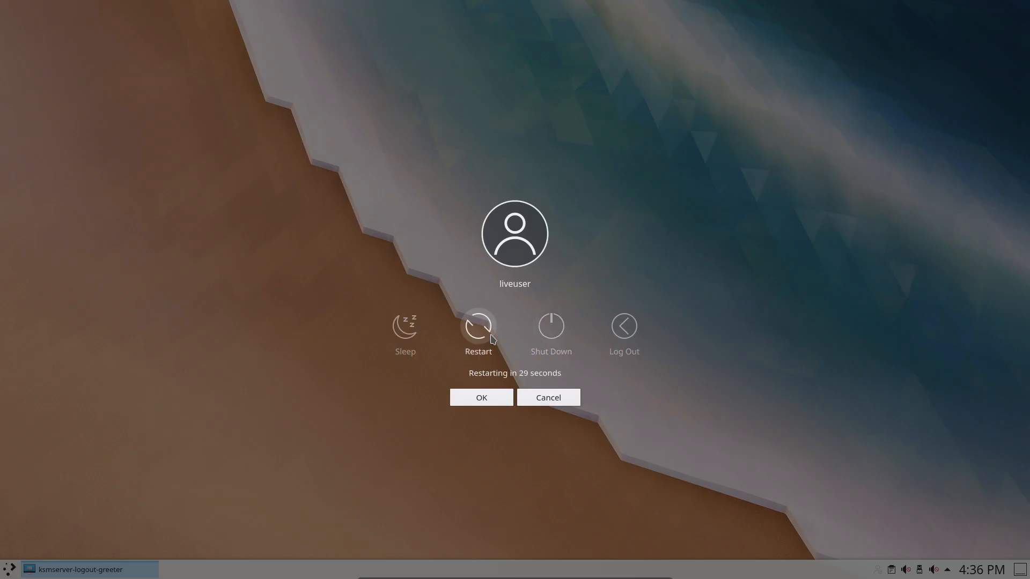
Confirm the immediate restart and boot the updated live ISO from its boot menu to Plasma.
{"action": "left_click", "coordinate": [489, 333]}
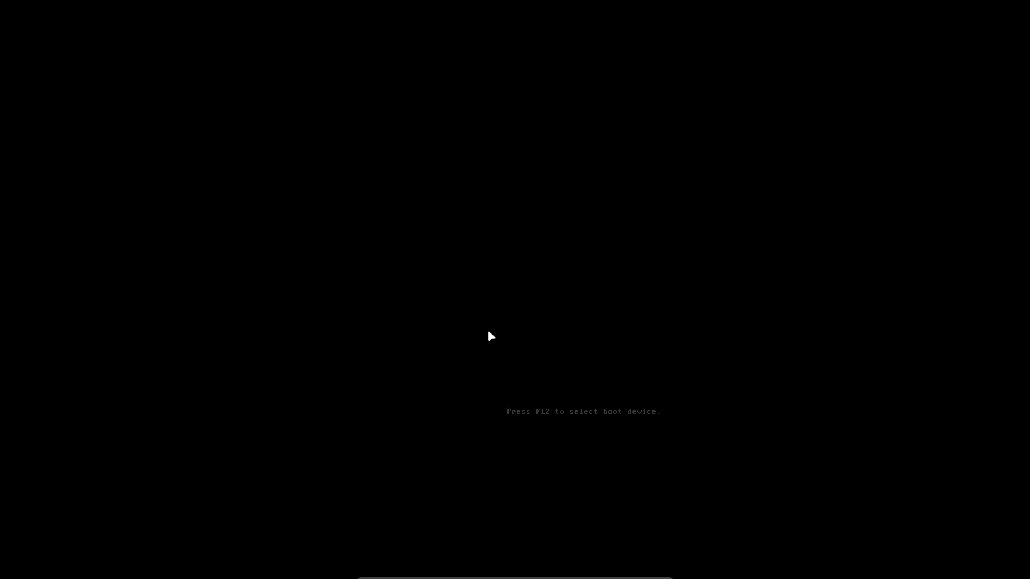
{"action": "key", "text": "Return"}
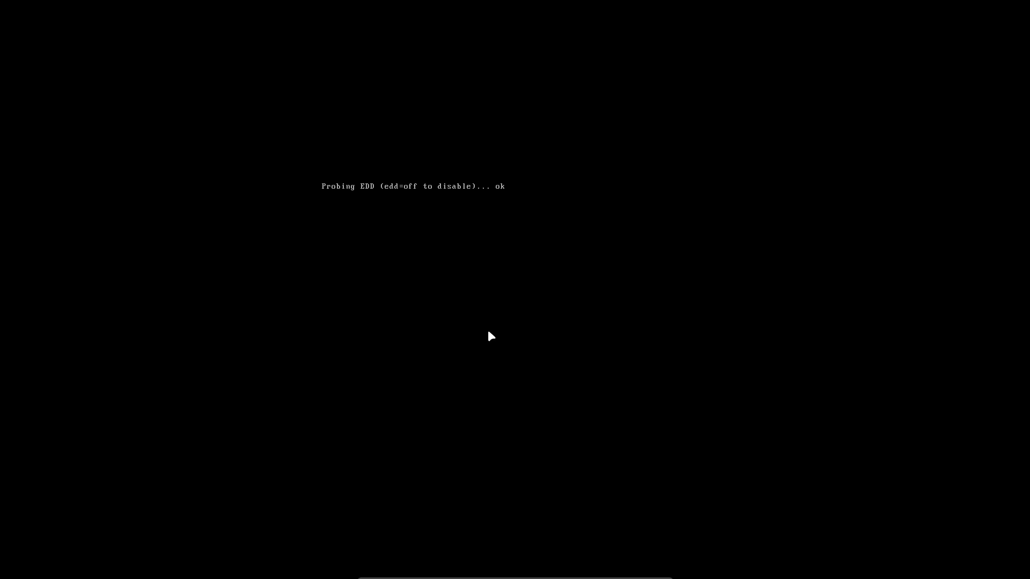
{"action": "key", "text": "ctrl+alt+Right"}
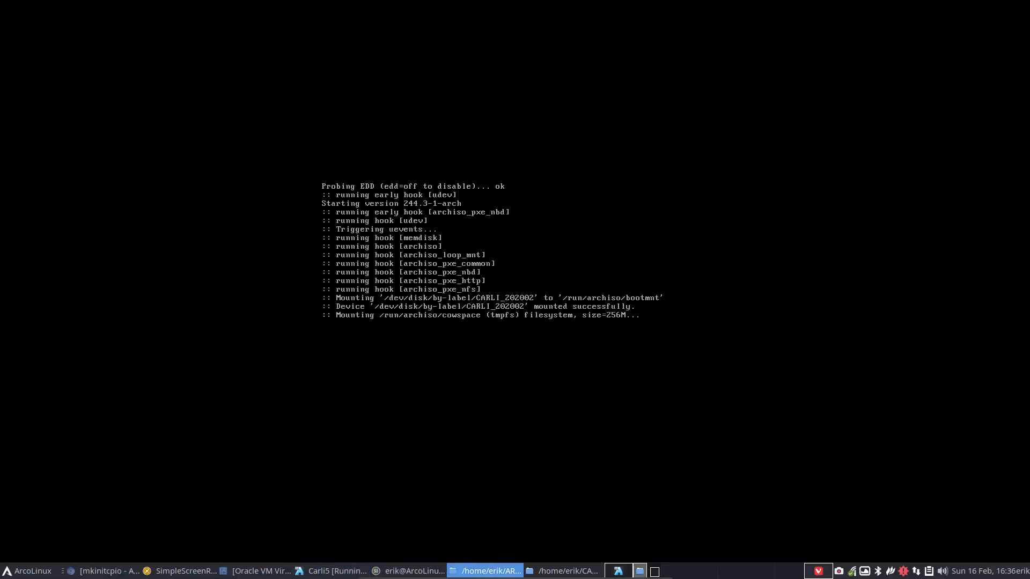
{"action": "left_click_drag", "start_coordinate": [1029, 180], "coordinate": [446, 223]}
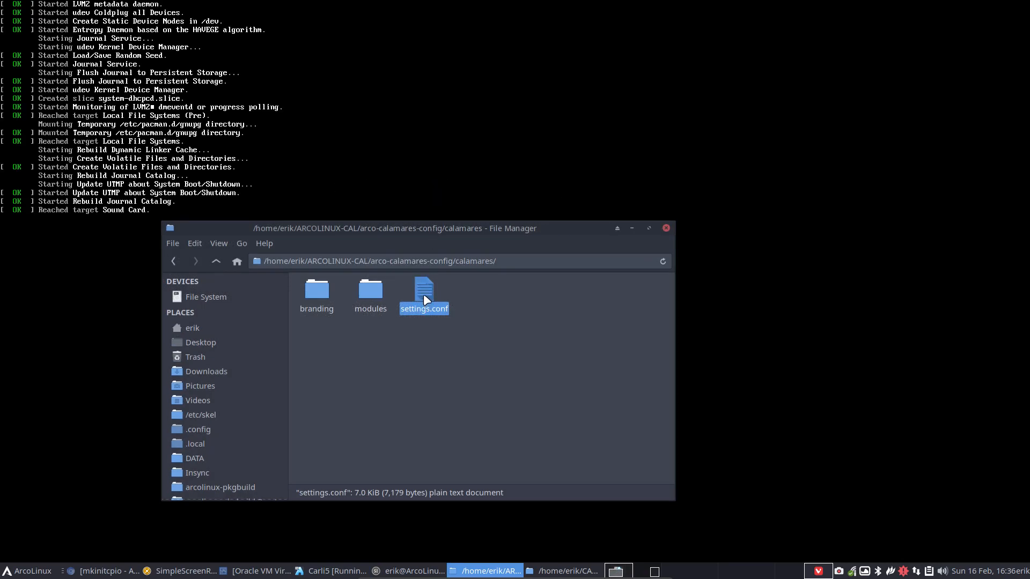
{"action": "left_click_drag", "start_coordinate": [427, 228], "coordinate": [1029, 35]}
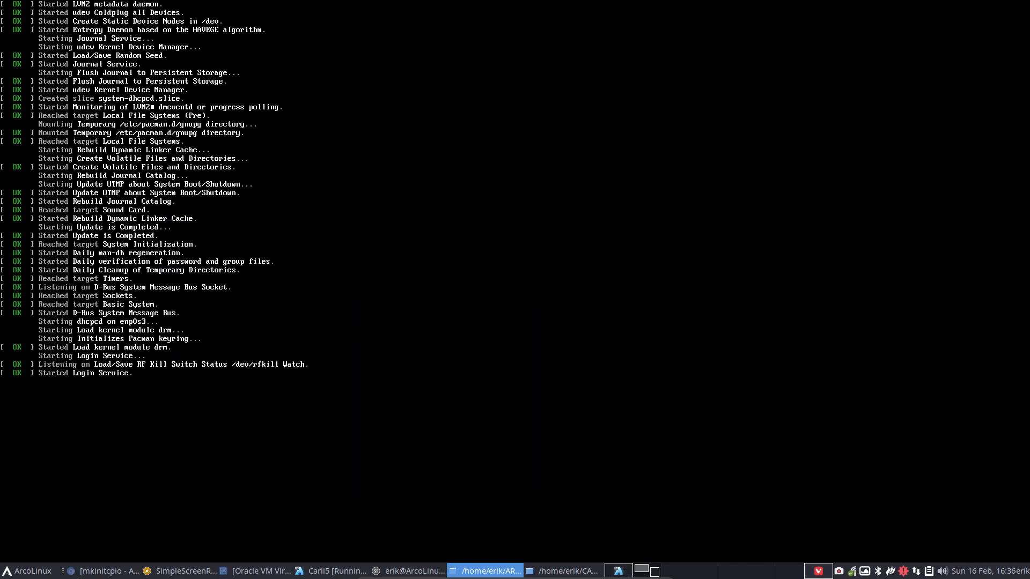
{"action": "left_click", "coordinate": [751, 268]}
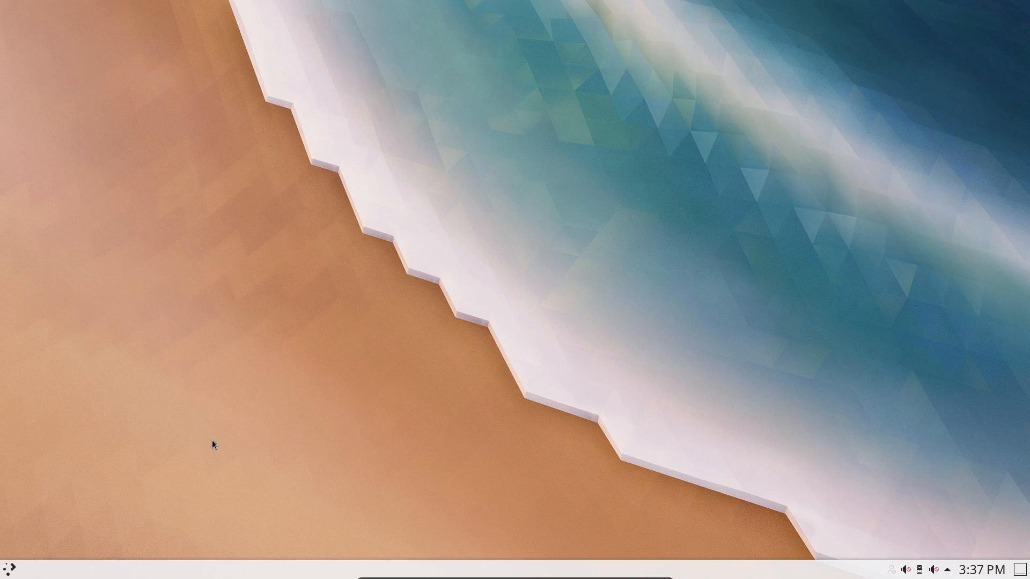
Launch the system installer from the launcher, then cancel and quit it.
{"action": "left_click", "coordinate": [10, 570]}
{"action": "type", "text": "inst"}
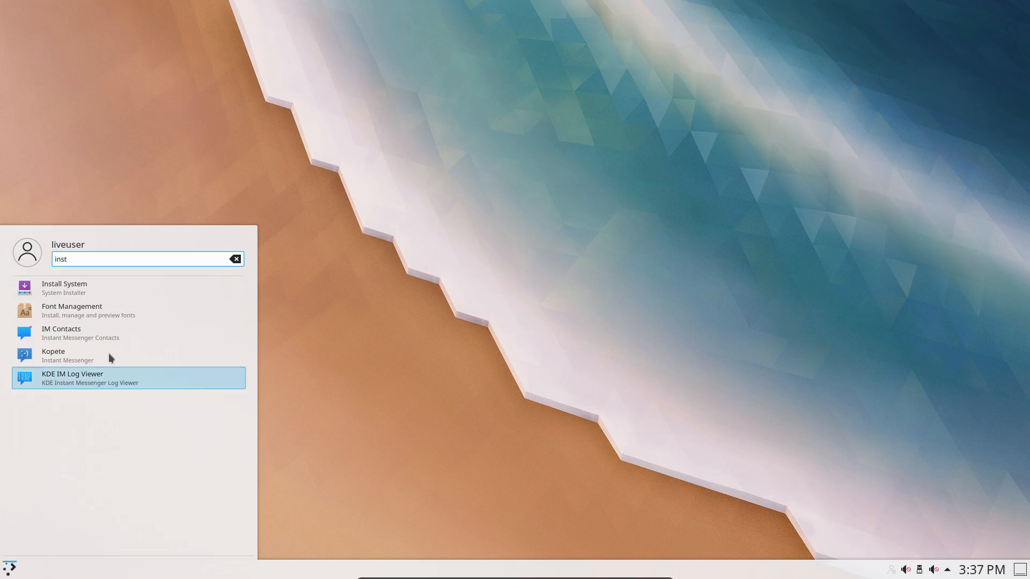
{"action": "left_click", "coordinate": [81, 288]}
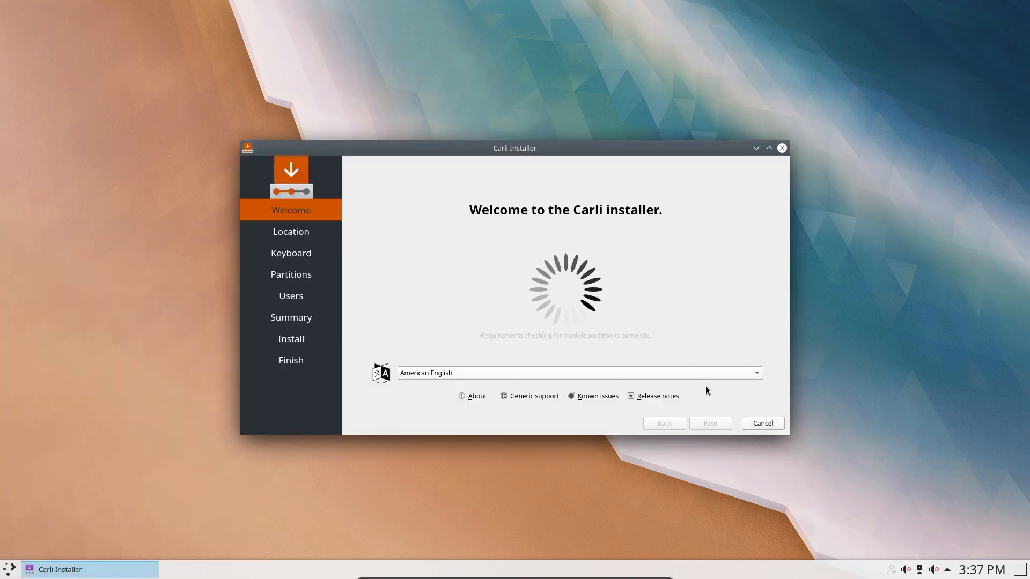
{"action": "left_click", "coordinate": [760, 423]}
{"action": "left_click", "coordinate": [540, 288]}
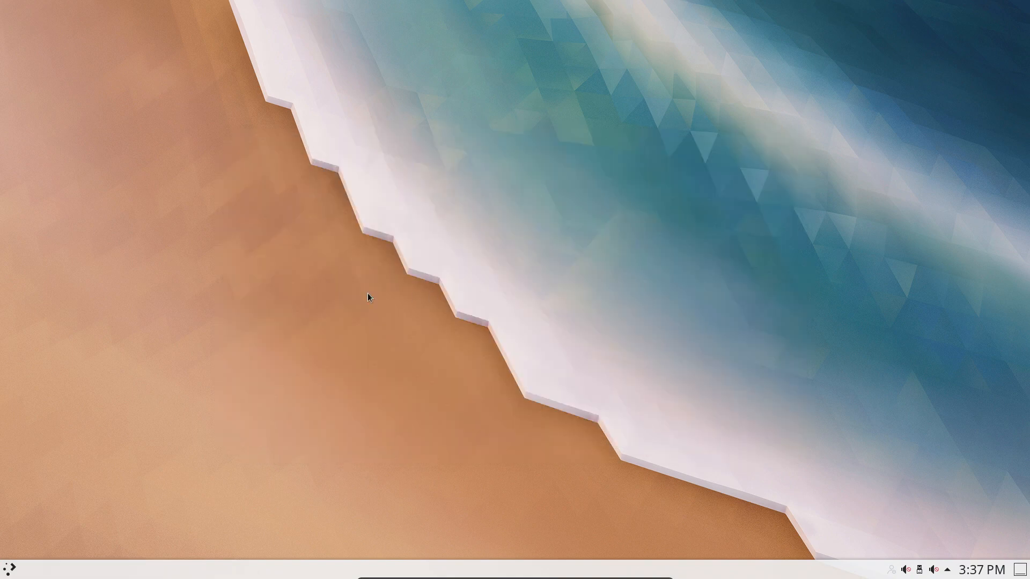
Open Konsole, centre it, and switch the keyboard layout to Belgian with setxkbmap be.
{"action": "left_click", "coordinate": [8, 569]}
{"action": "type", "text": "dol"}
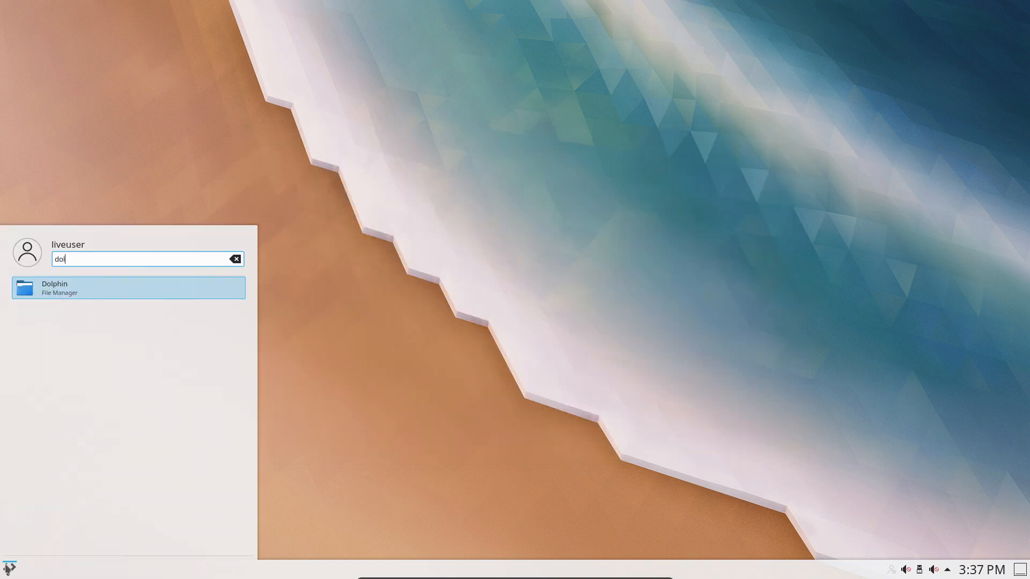
{"action": "key", "text": "BackSpace"}
{"action": "key", "text": "BackSpace"}
{"action": "key", "text": "BackSpace"}
{"action": "type", "text": "kol"}
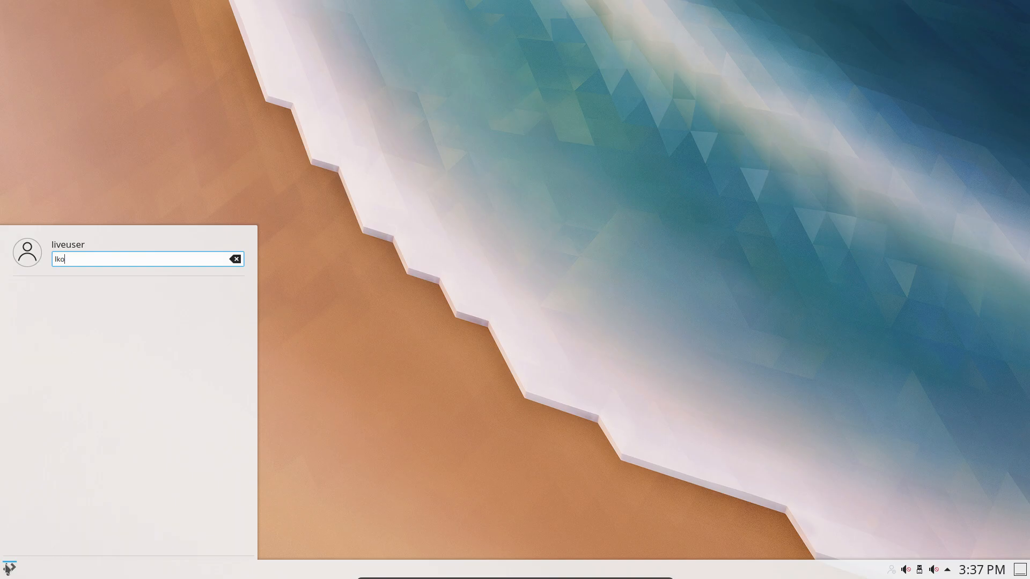
{"action": "key", "text": "BackSpace"}
{"action": "key", "text": "BackSpace"}
{"action": "type", "text": "on"}
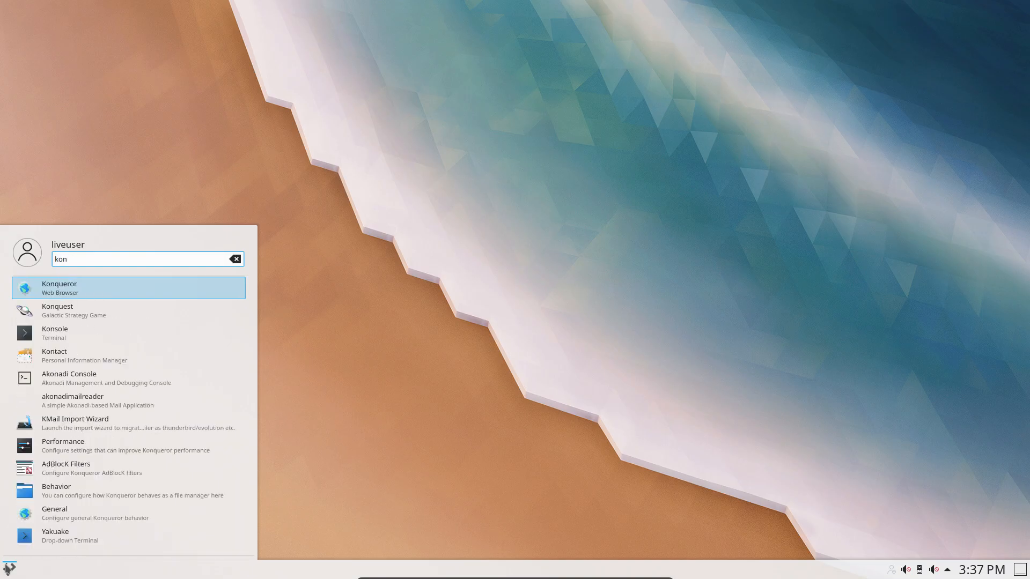
{"action": "key", "text": "Down"}
{"action": "key", "text": "Down"}
{"action": "key", "text": "Return"}
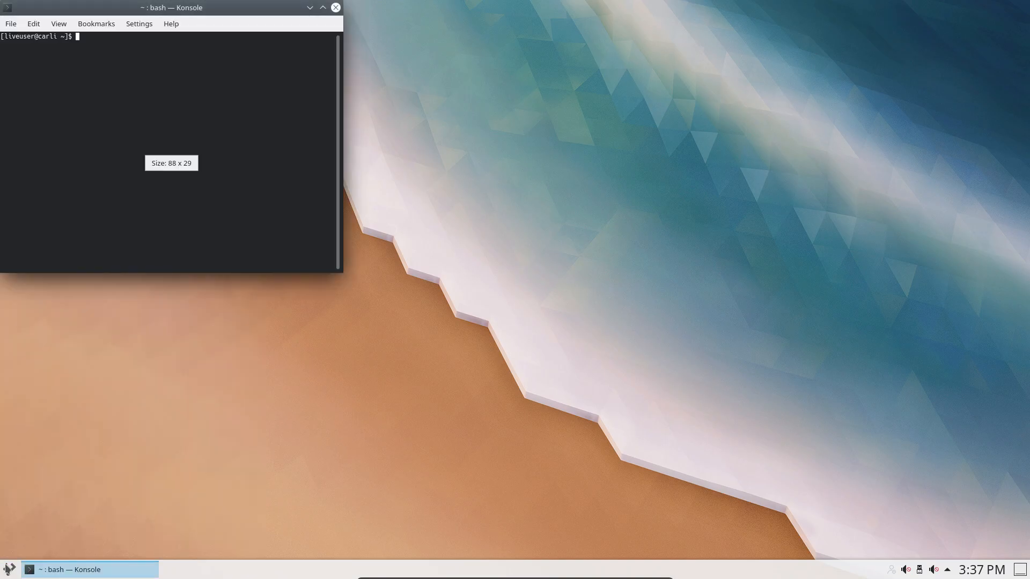
{"action": "left_click_drag", "start_coordinate": [181, 10], "coordinate": [517, 104]}
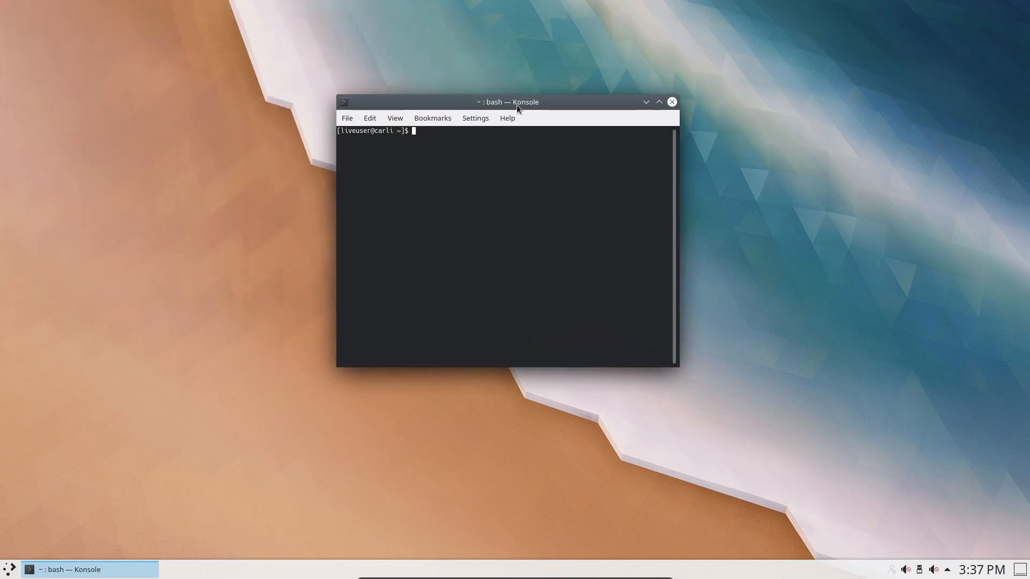
{"action": "type", "text": "setxkbmap be"}
{"action": "key", "text": "Return"}
Run sudo pacman -Syyu, retrying repeatedly while the database lock persists.
{"action": "type", "text": "s"}
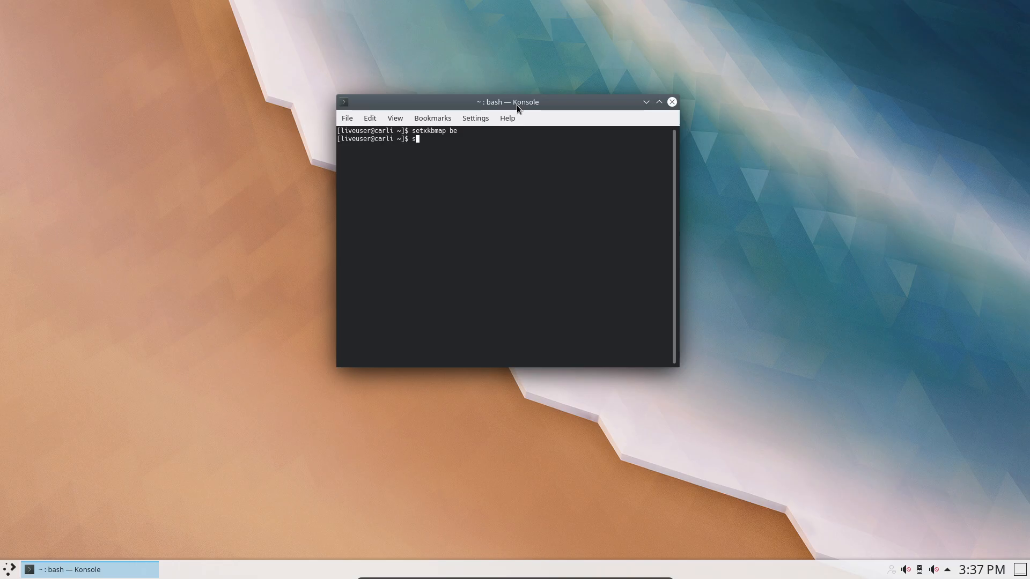
{"action": "type", "text": "udo pacman -Syyu"}
{"action": "key", "text": "Return"}
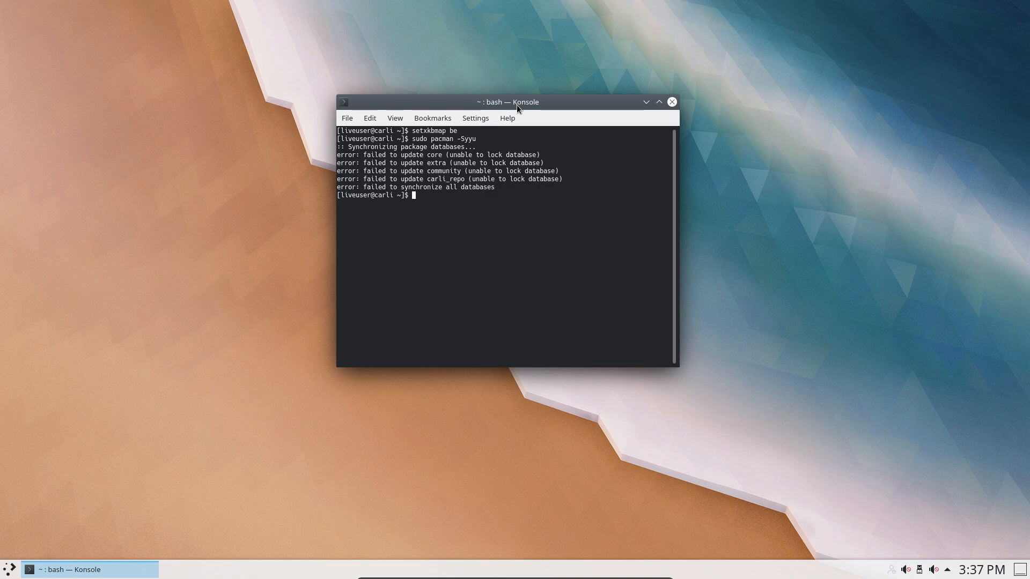
{"action": "key", "text": "Up"}
{"action": "key", "text": "Return"}
{"action": "key", "text": "Up"}
{"action": "key", "text": "Return"}
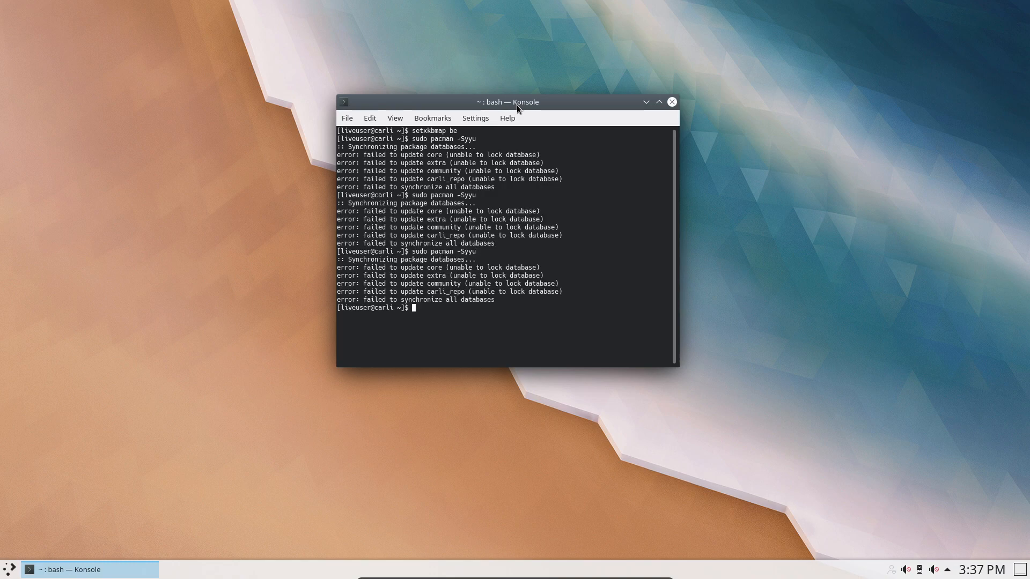
{"action": "key", "text": "Up"}
{"action": "key", "text": "Return"}
{"action": "key", "text": "Up"}
{"action": "key", "text": "Down"}
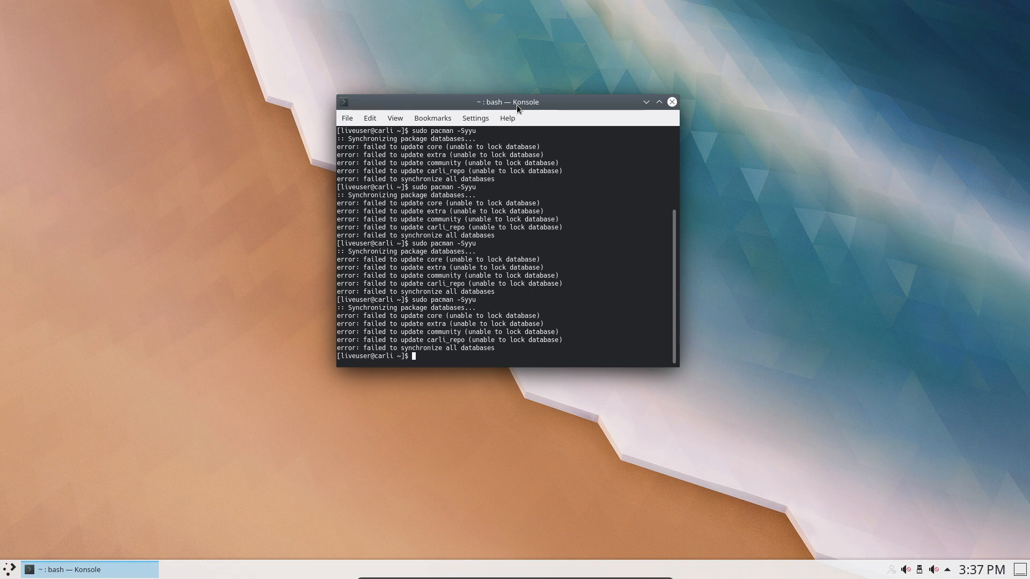
{"action": "key", "text": "Up"}
{"action": "key", "text": "Return"}
{"action": "key", "text": "Up"}
{"action": "key", "text": "Return"}
{"action": "key", "text": "Up"}
{"action": "key", "text": "Return"}
{"action": "key", "text": "Up"}
{"action": "key", "text": "Return"}
{"action": "key", "text": "Up"}
{"action": "key", "text": "Return"}
{"action": "key", "text": "Up"}
{"action": "key", "text": "Return"}
Rerun the update once it syncs, accept the carli-calamares-config 20.3-8 upgrade, and close Konsole.
{"action": "left_click", "coordinate": [247, 266]}
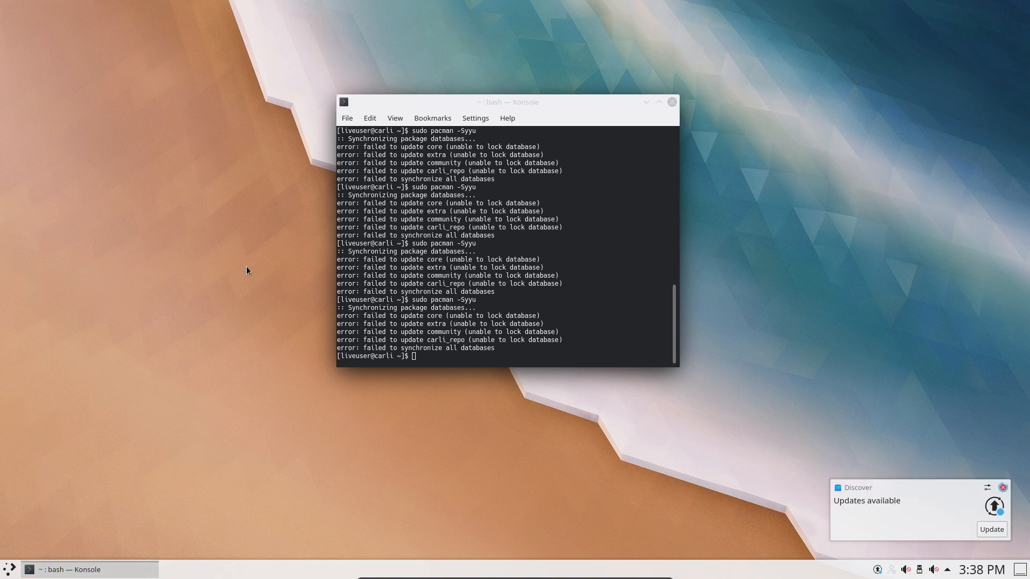
{"action": "key", "text": "ctrl+f"}
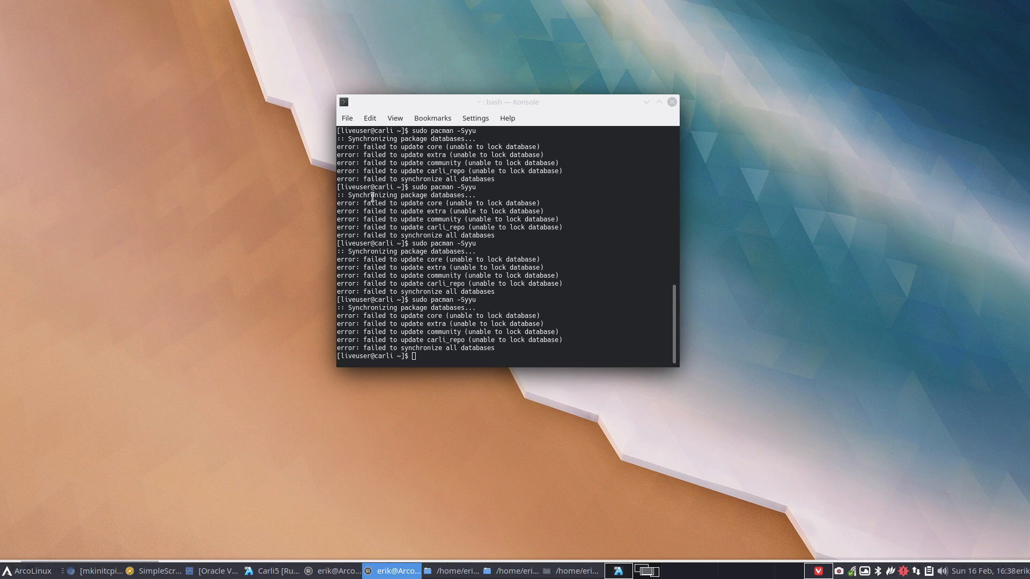
{"action": "left_click", "coordinate": [556, 265]}
{"action": "key", "text": "Up"}
{"action": "key", "text": "Return"}
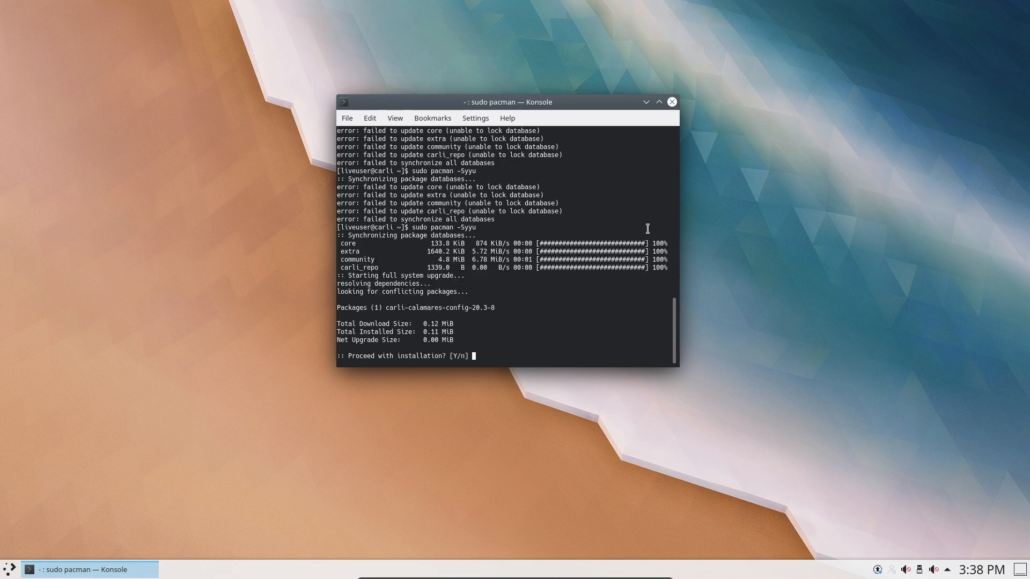
{"action": "left_click_drag", "start_coordinate": [1029, 128], "coordinate": [534, 197]}
{"action": "key", "text": "Return"}
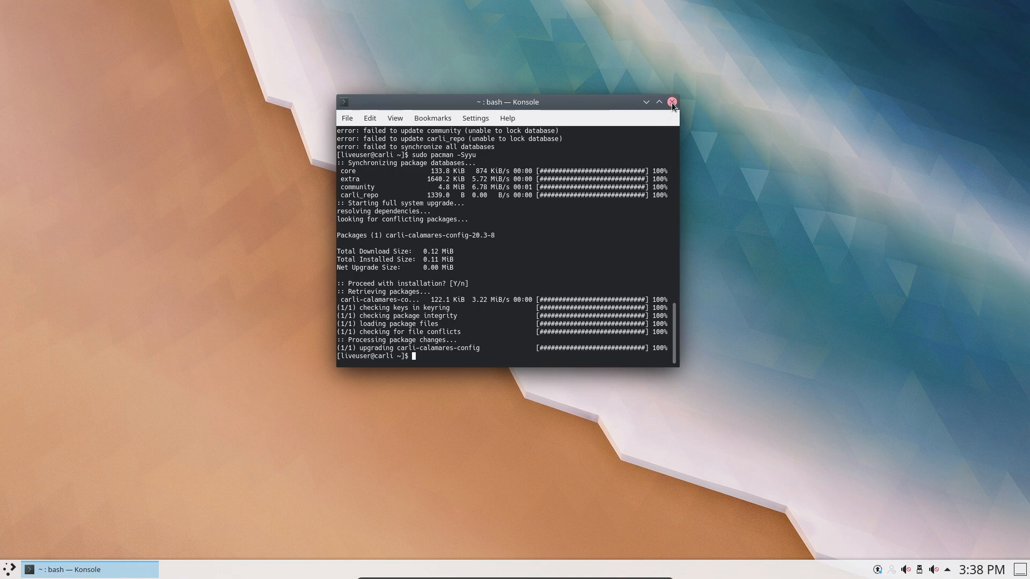
{"action": "left_click", "coordinate": [672, 102]}
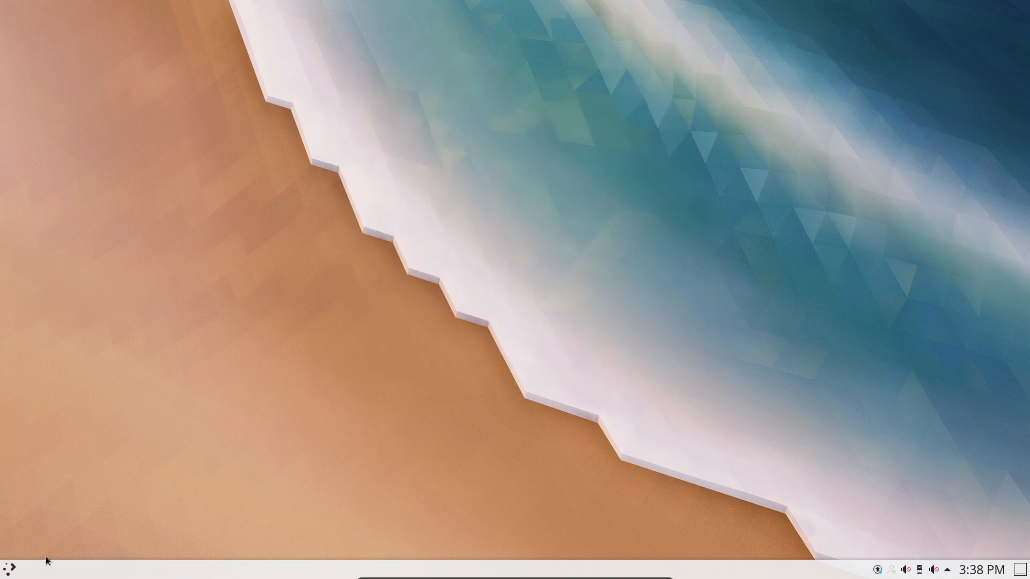
Launch the system installer and advance through Location and Keyboard to Partitions.
{"action": "left_click", "coordinate": [10, 570]}
{"action": "type", "text": "inqr"}
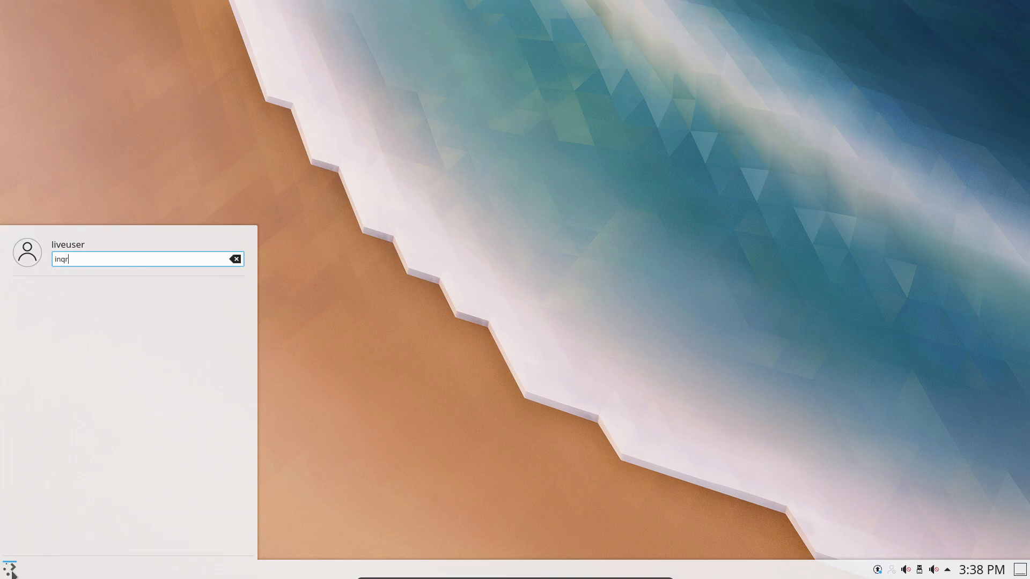
{"action": "key", "text": "BackSpace"}
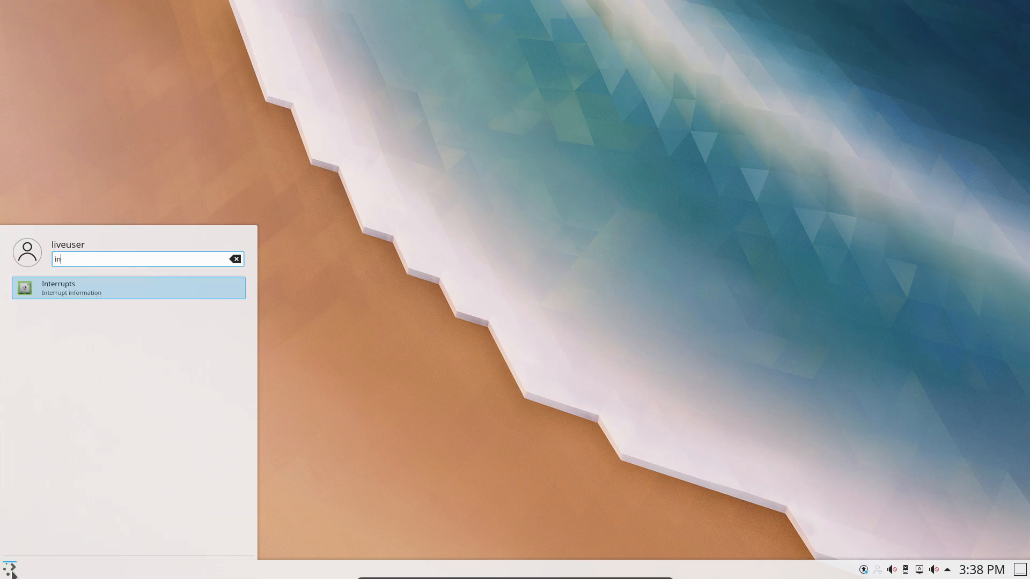
{"action": "type", "text": "ST"}
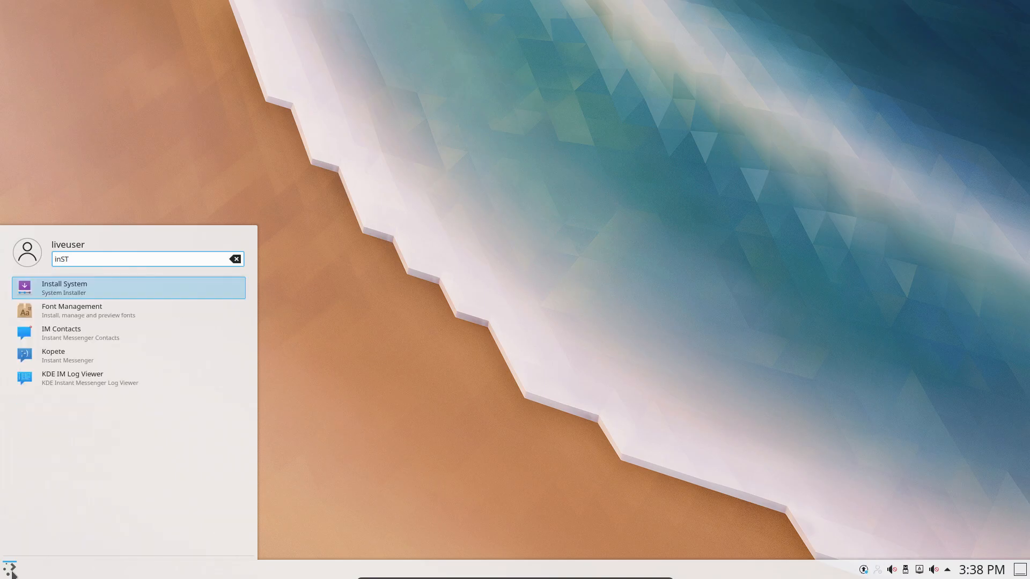
{"action": "key", "text": "Return"}
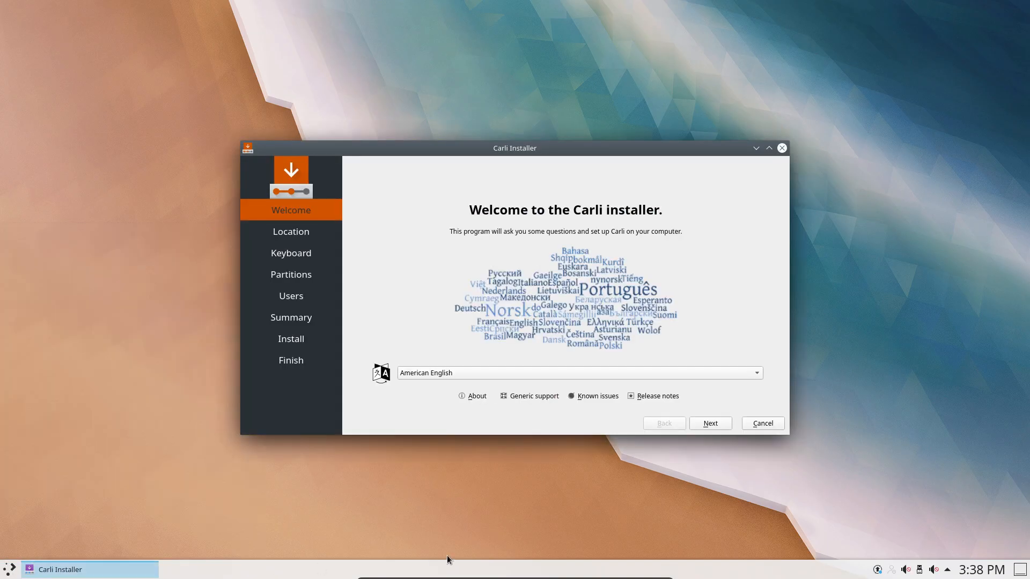
{"action": "left_click", "coordinate": [722, 423]}
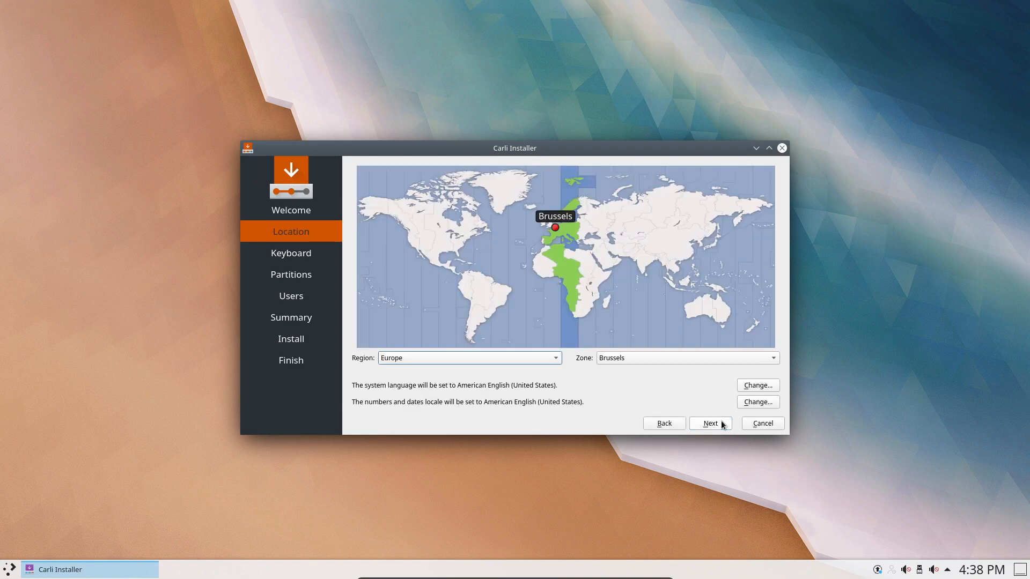
{"action": "left_click", "coordinate": [722, 423]}
{"action": "left_click", "coordinate": [721, 423]}
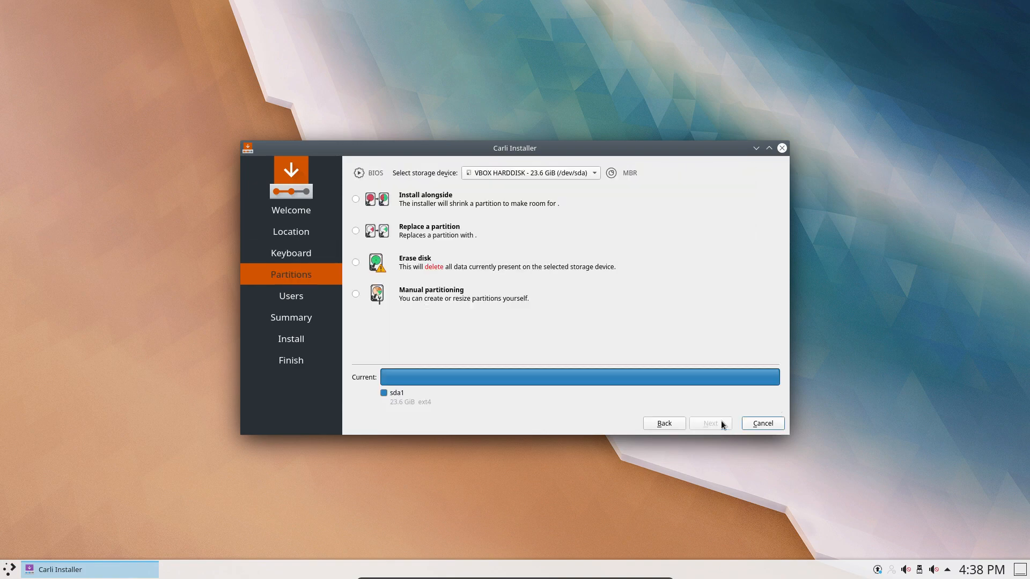
Go back to pick the Belgian keyboard layout, then choose Erase disk and continue to Users.
{"action": "left_click", "coordinate": [665, 424]}
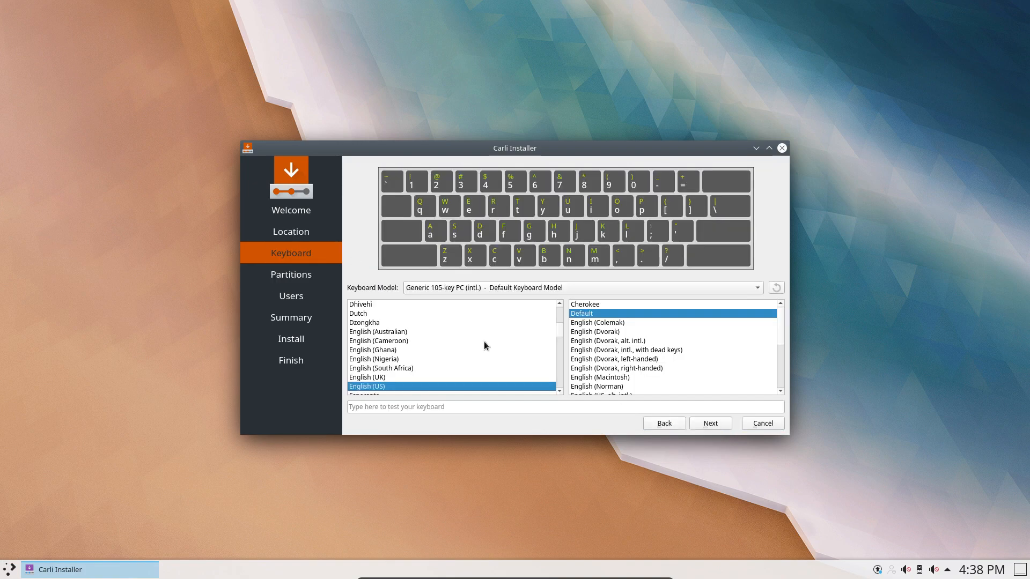
{"action": "scroll", "coordinate": [402, 324], "scroll_direction": "up", "scroll_amount": 3}
{"action": "scroll", "coordinate": [402, 326], "scroll_direction": "up", "scroll_amount": 2}
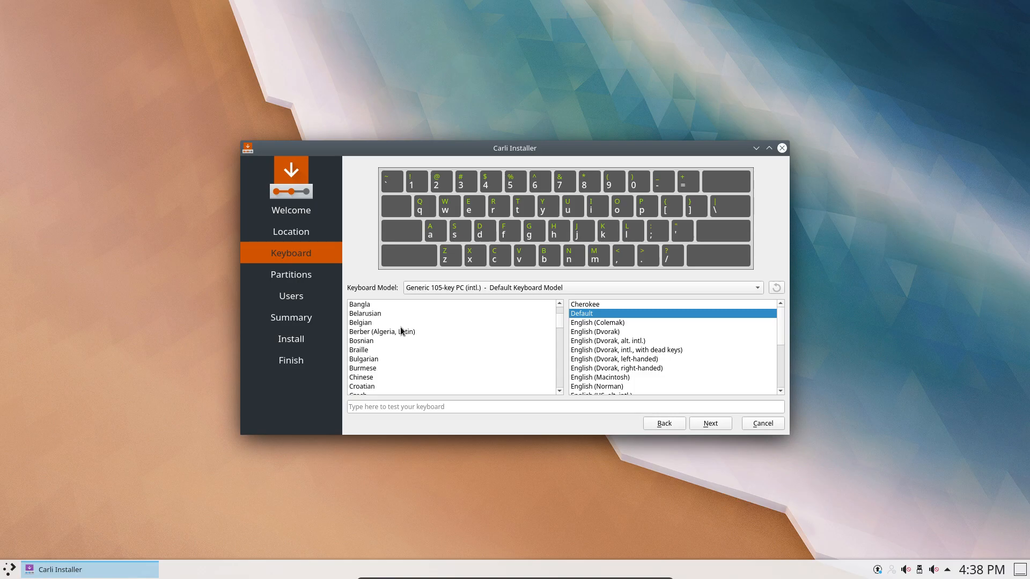
{"action": "left_click", "coordinate": [364, 323]}
{"action": "left_click", "coordinate": [699, 423]}
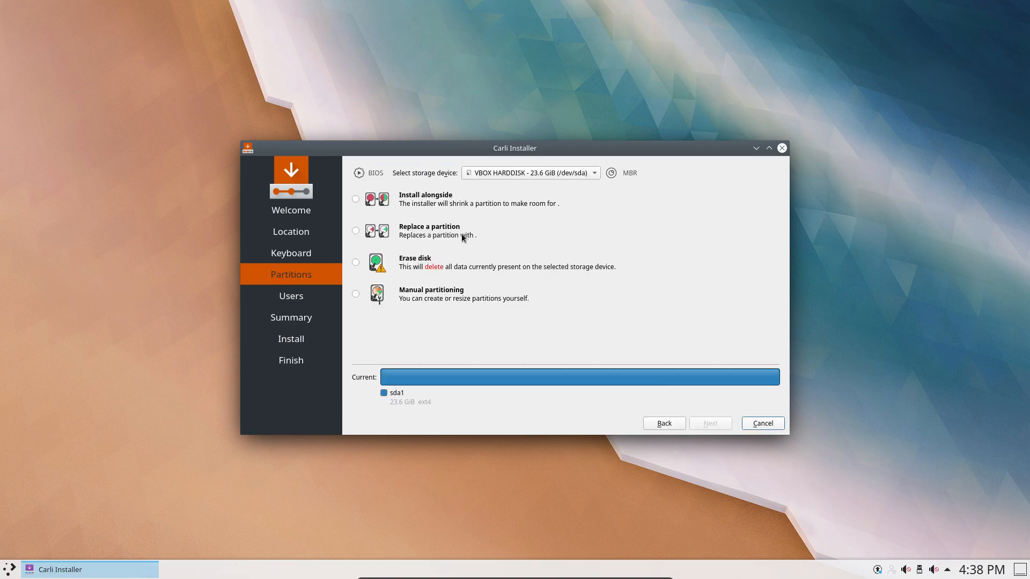
{"action": "left_click", "coordinate": [413, 260]}
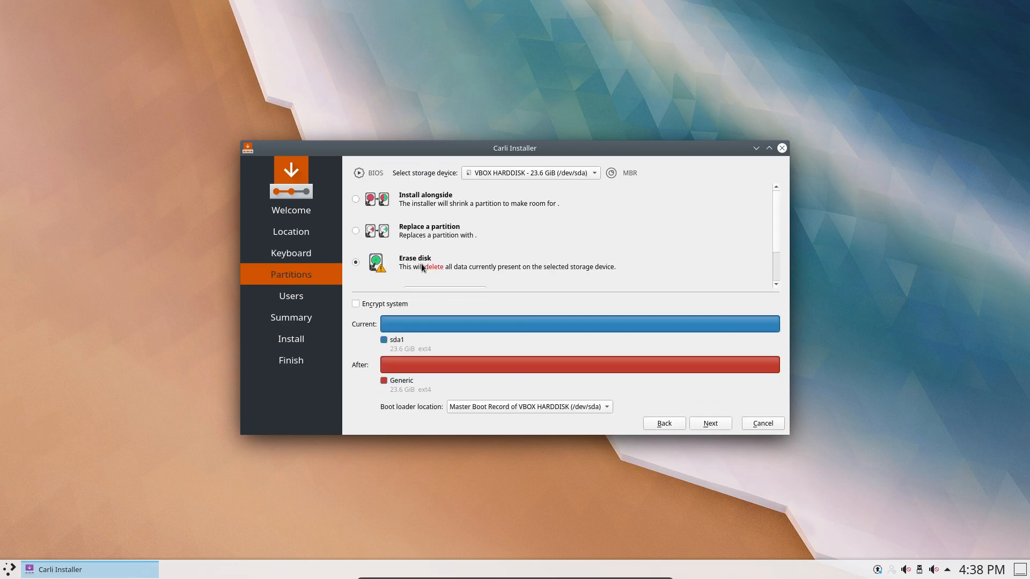
{"action": "left_click", "coordinate": [711, 423]}
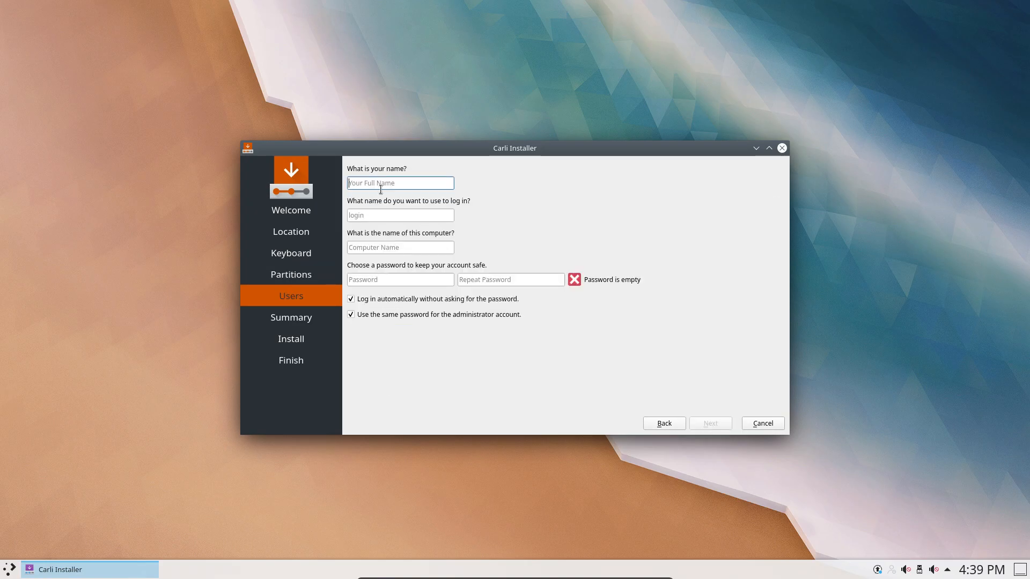
Enter the user's full name, login, computer name and matching password, then proceed to the summary.
{"action": "key", "text": "Tab"}
{"action": "key", "text": "Tab"}
{"action": "key", "text": "Tab"}
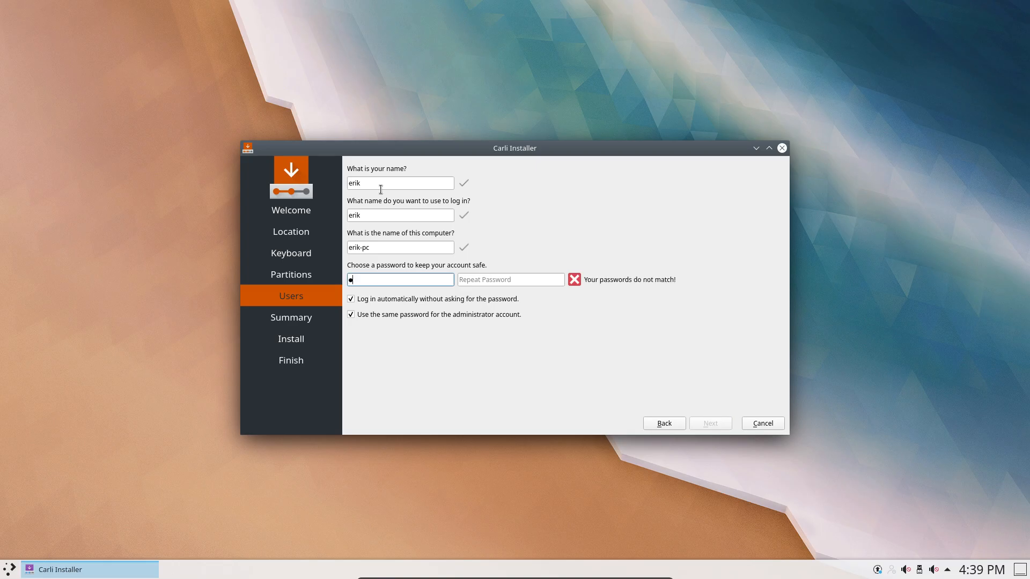
{"action": "key", "text": "Tab"}
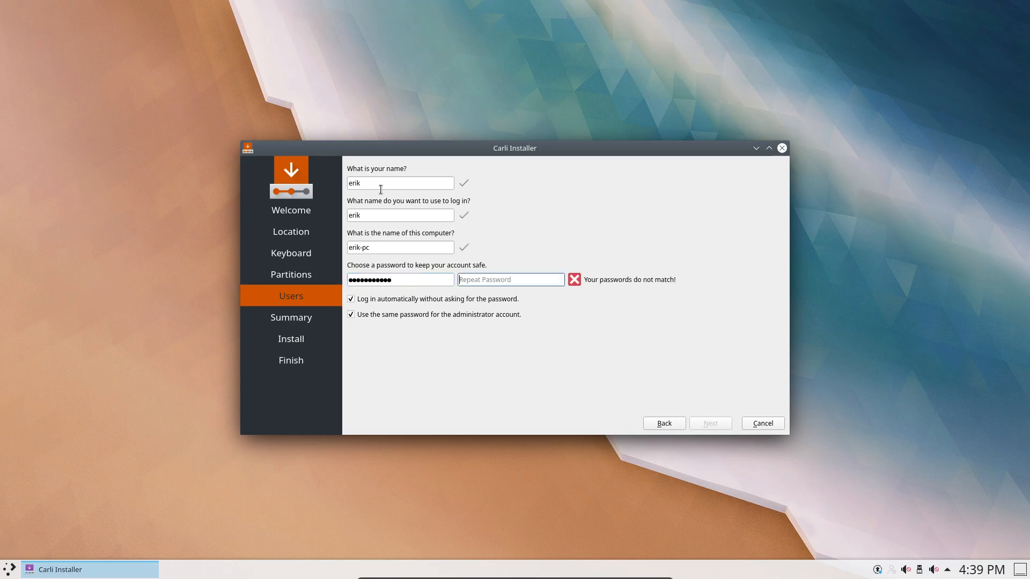
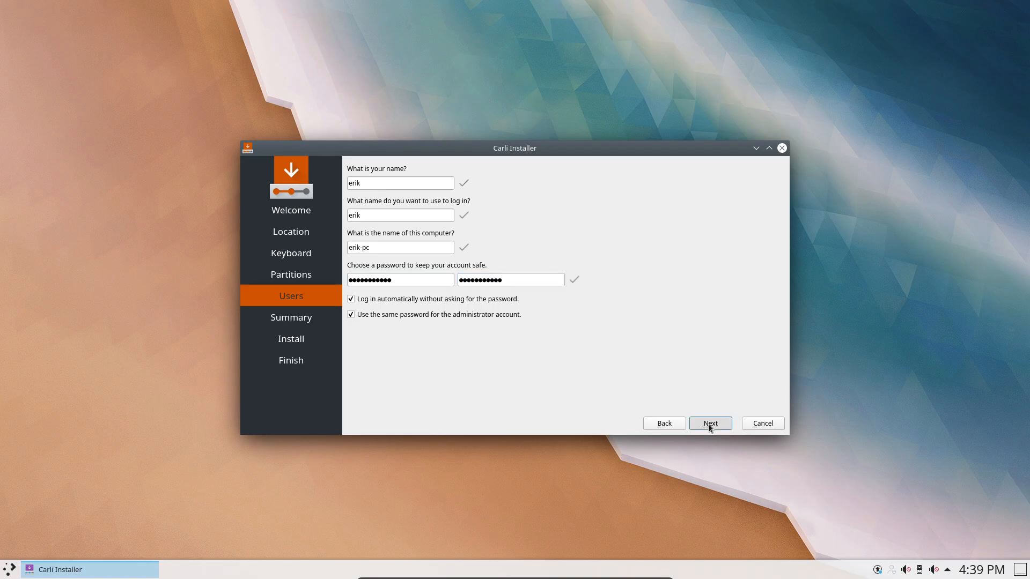
{"action": "left_click", "coordinate": [710, 423]}
Start the installation, move the installer aside, and open Dolphin from the desktop menu.
{"action": "left_click", "coordinate": [712, 474]}
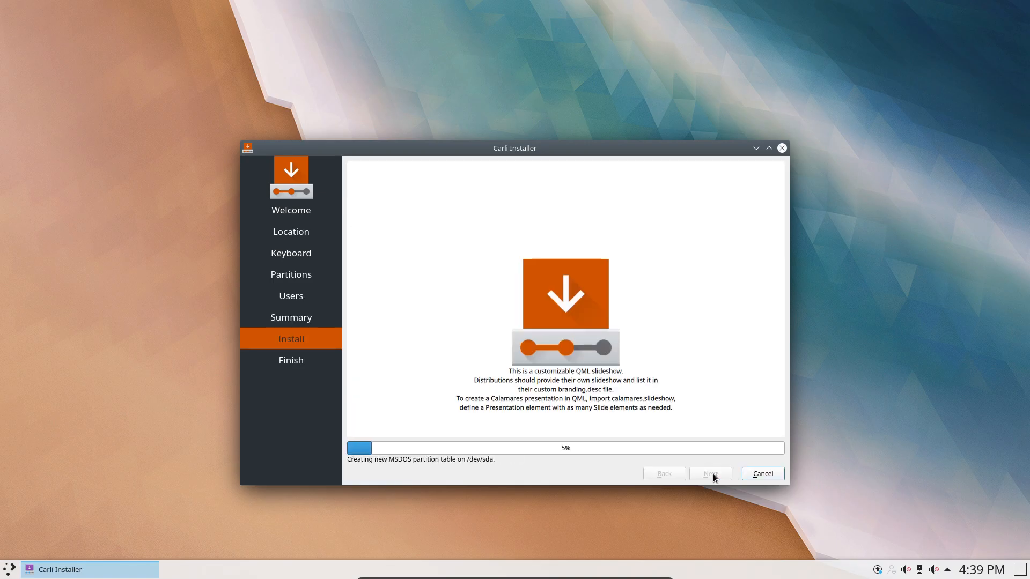
{"action": "left_click_drag", "start_coordinate": [540, 146], "coordinate": [708, 33]}
{"action": "right_click", "coordinate": [187, 156]}
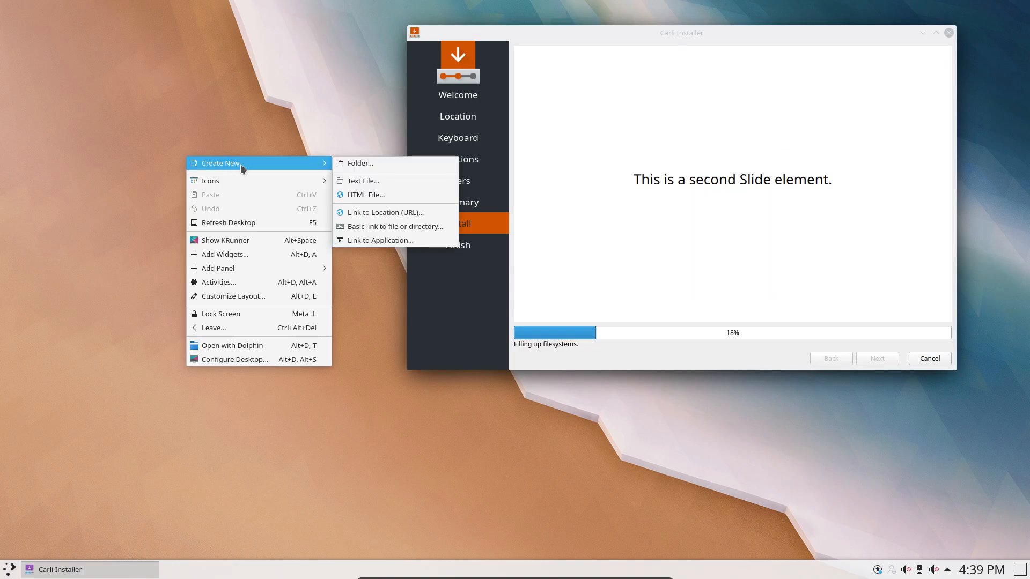
{"action": "left_click", "coordinate": [262, 346]}
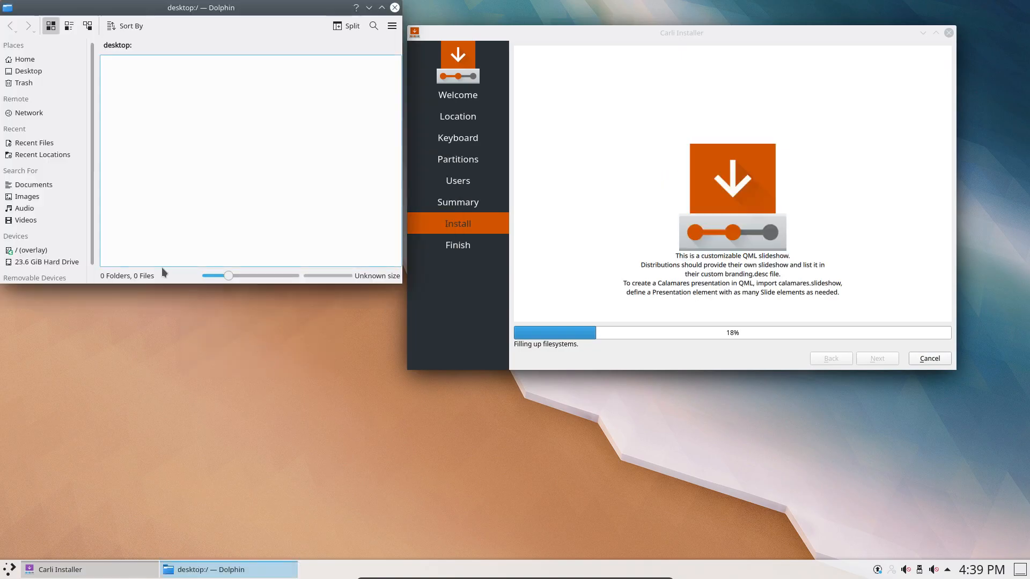
Browse the live root, then open the 23.6 GiB hard drive's boot folder (memtest86+, syslinux).
{"action": "left_click", "coordinate": [32, 250]}
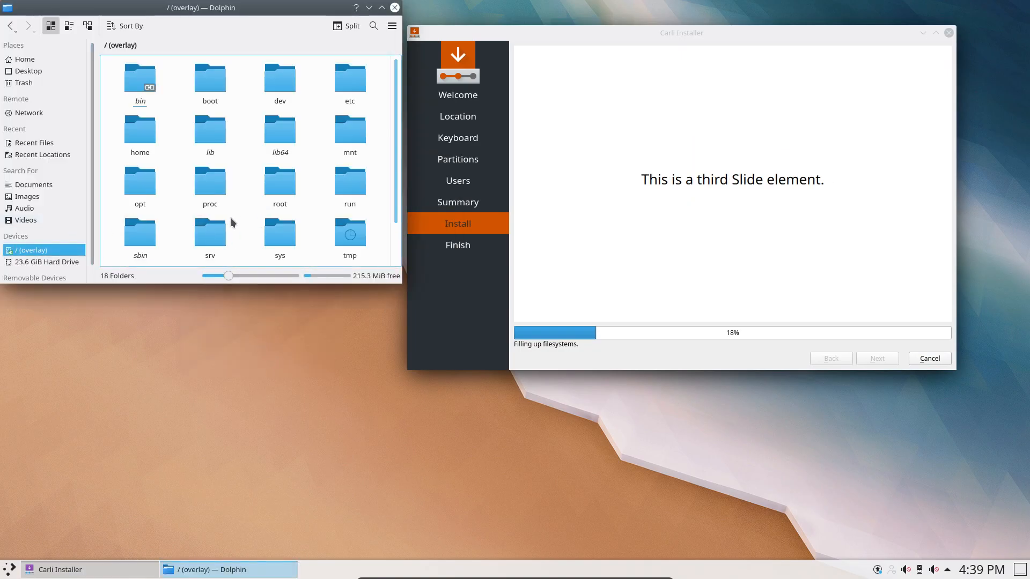
{"action": "scroll", "coordinate": [230, 217], "scroll_direction": "down", "scroll_amount": 2}
{"action": "double_click", "coordinate": [141, 236]}
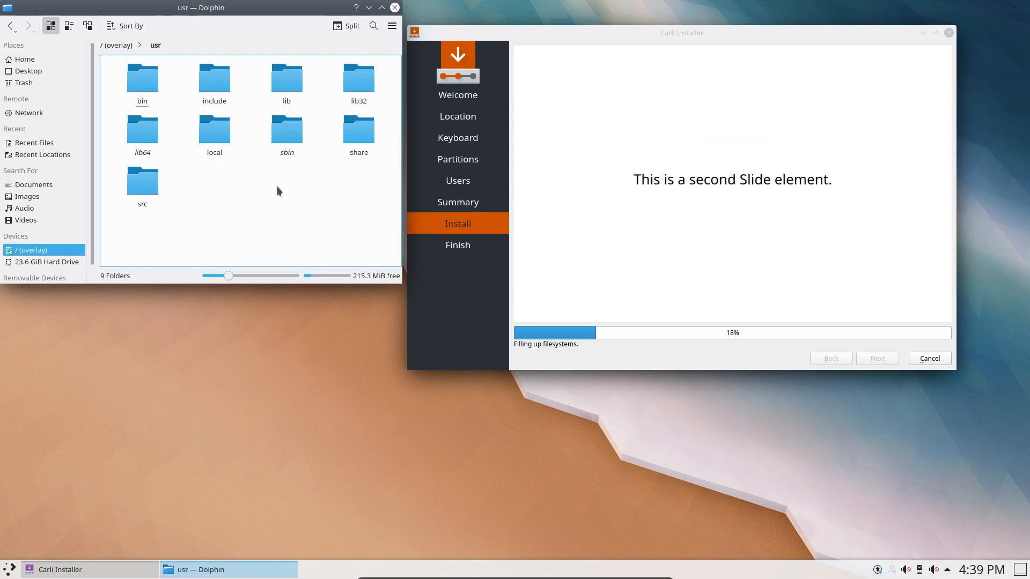
{"action": "left_click", "coordinate": [116, 46]}
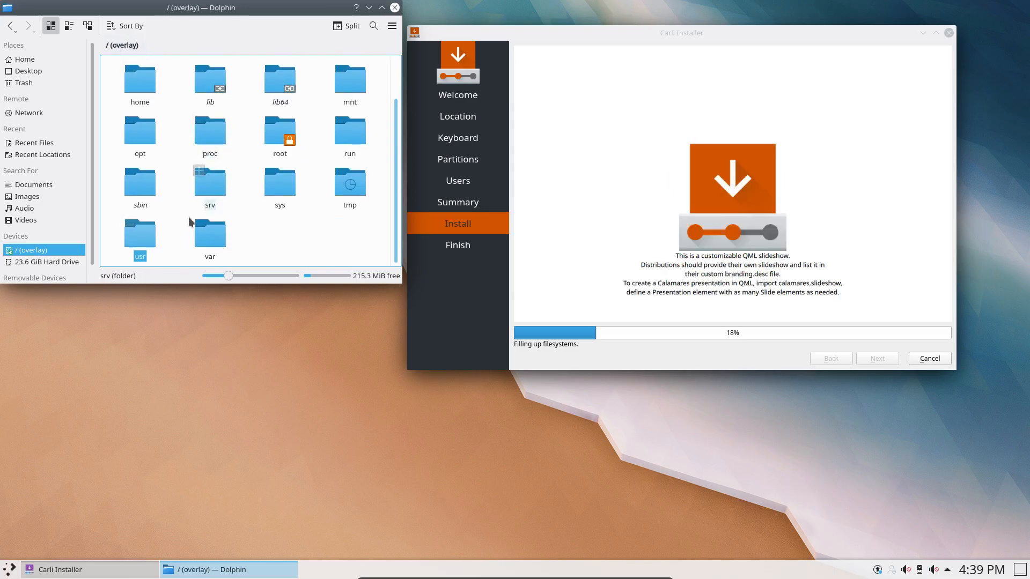
{"action": "double_click", "coordinate": [361, 189]}
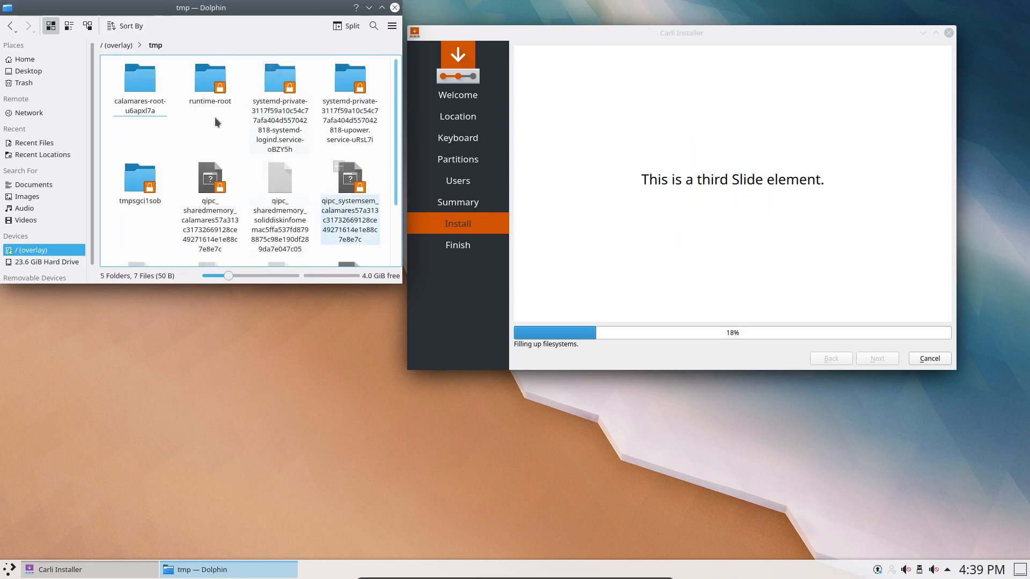
{"action": "left_click", "coordinate": [140, 80]}
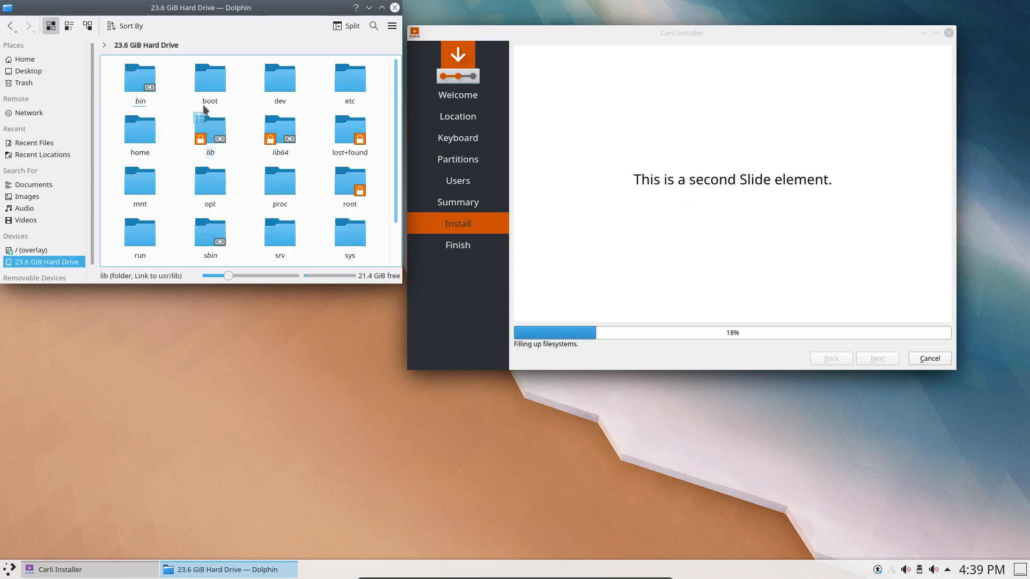
{"action": "left_click", "coordinate": [212, 84]}
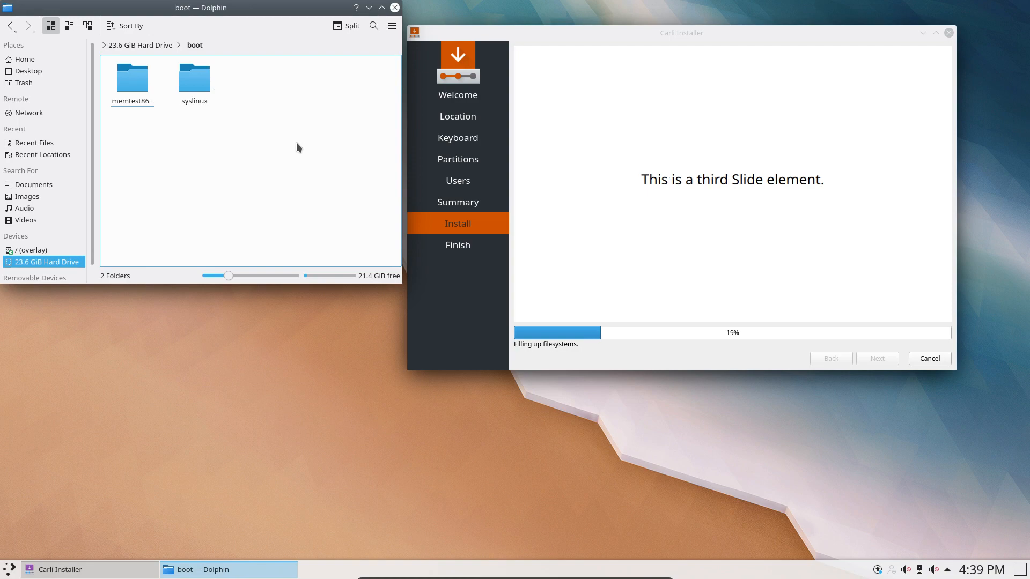
{"action": "left_click_drag", "start_coordinate": [294, 17], "coordinate": [767, 285]}
Open another Dolphin tab from the desktop menu and detach it into its own window.
{"action": "right_click", "coordinate": [152, 236]}
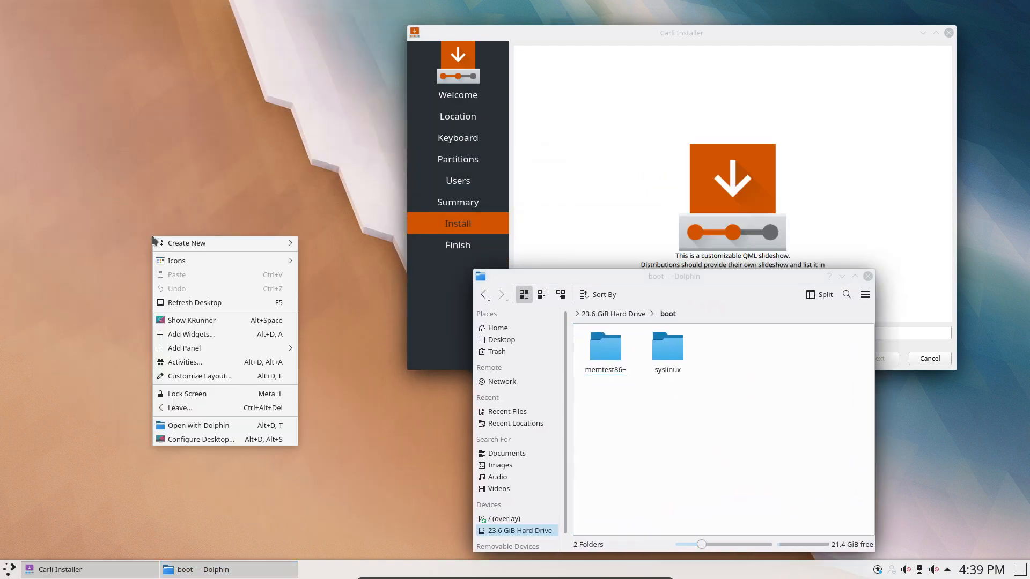
{"action": "left_click", "coordinate": [210, 426]}
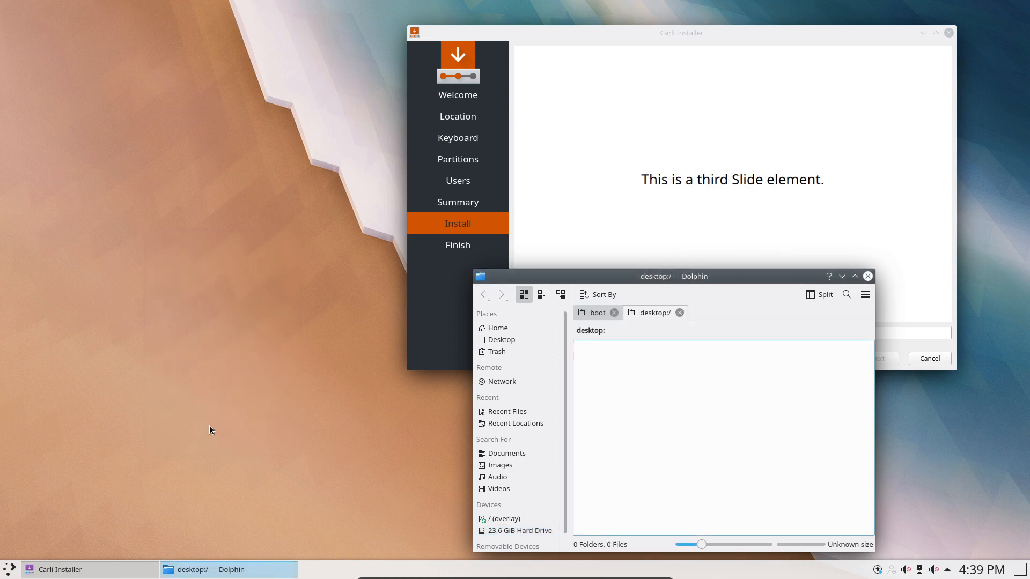
{"action": "right_click", "coordinate": [663, 314]}
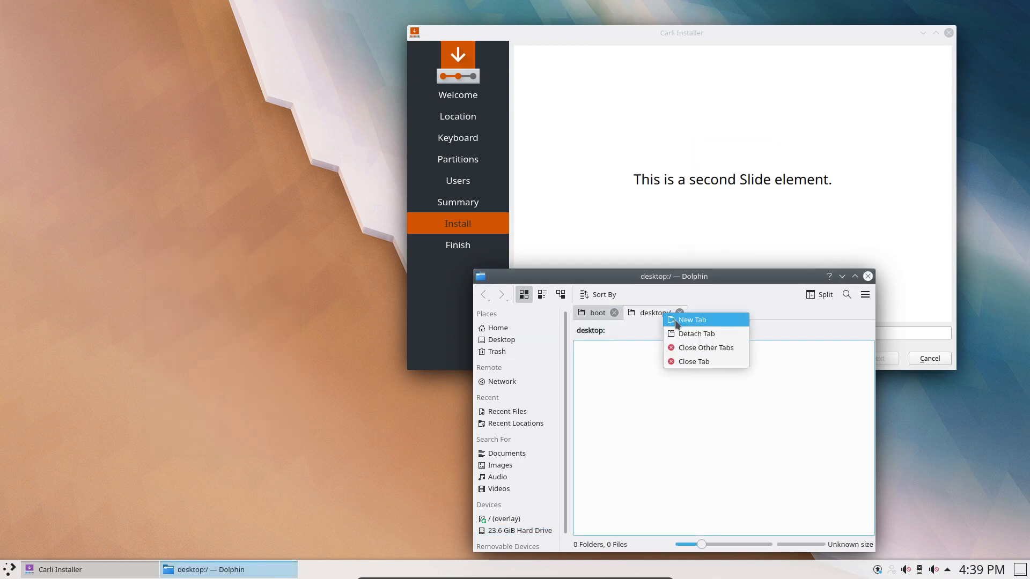
{"action": "left_click", "coordinate": [703, 334]}
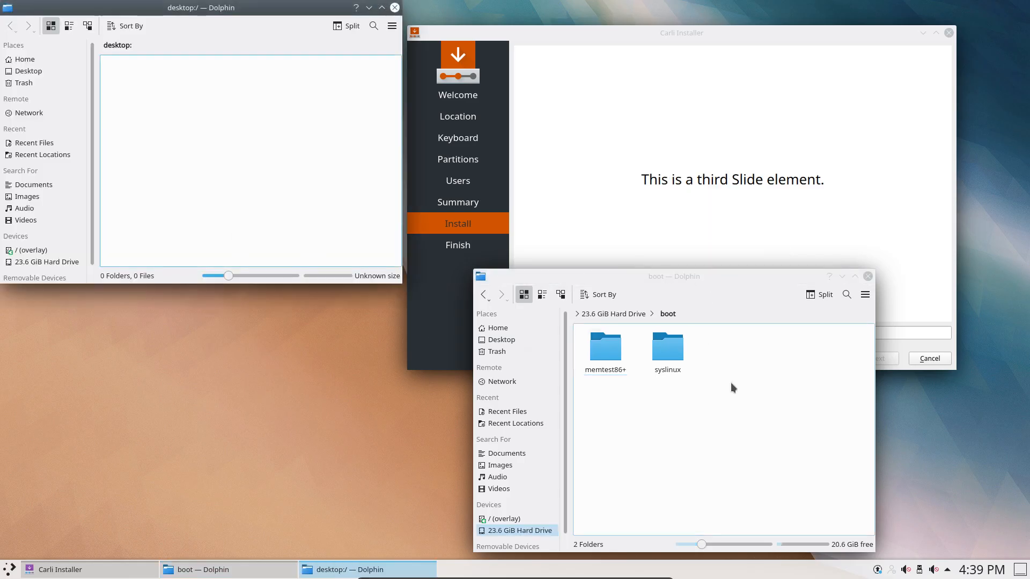
{"action": "left_click", "coordinate": [721, 365]}
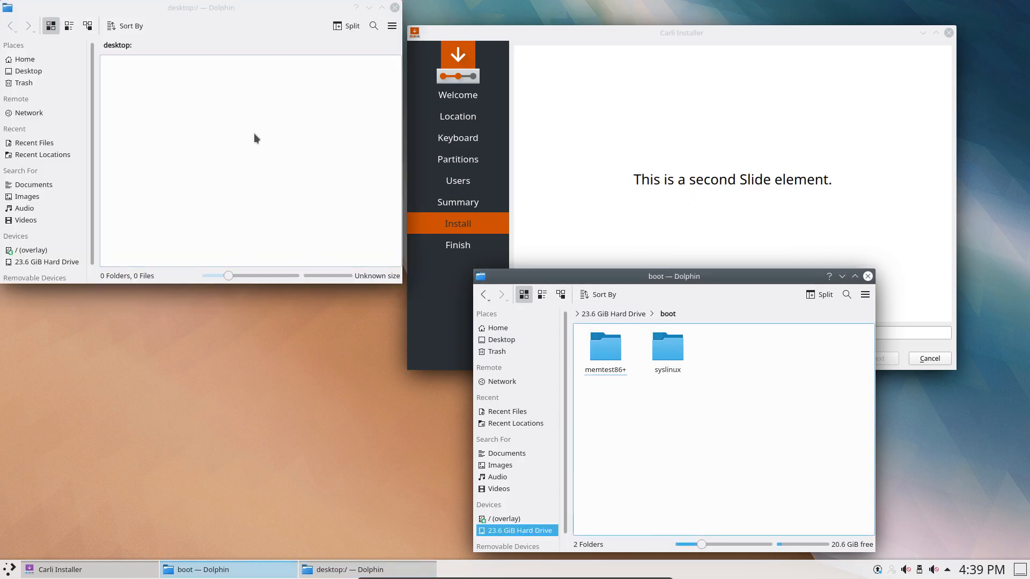
Navigate to run/archiso/bootmnt/arch/boot/x86_64, showing archiso.img and vmlinuz, beside the drive's boot window.
{"action": "scroll", "coordinate": [50, 185], "scroll_direction": "down", "scroll_amount": 1}
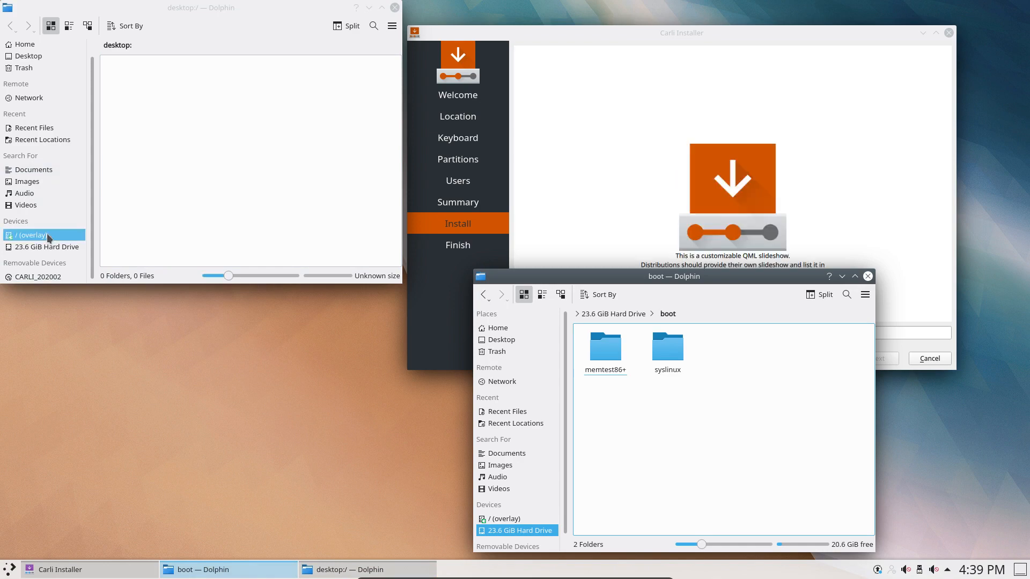
{"action": "left_click", "coordinate": [46, 234]}
{"action": "scroll", "coordinate": [186, 229], "scroll_direction": "down", "scroll_amount": 1}
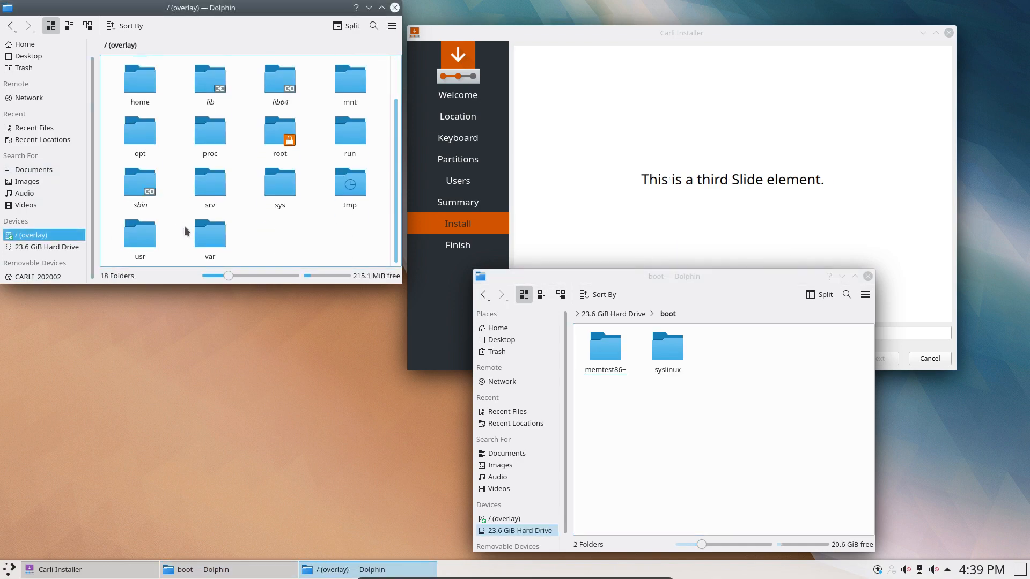
{"action": "double_click", "coordinate": [340, 132]}
{"action": "double_click", "coordinate": [133, 85]}
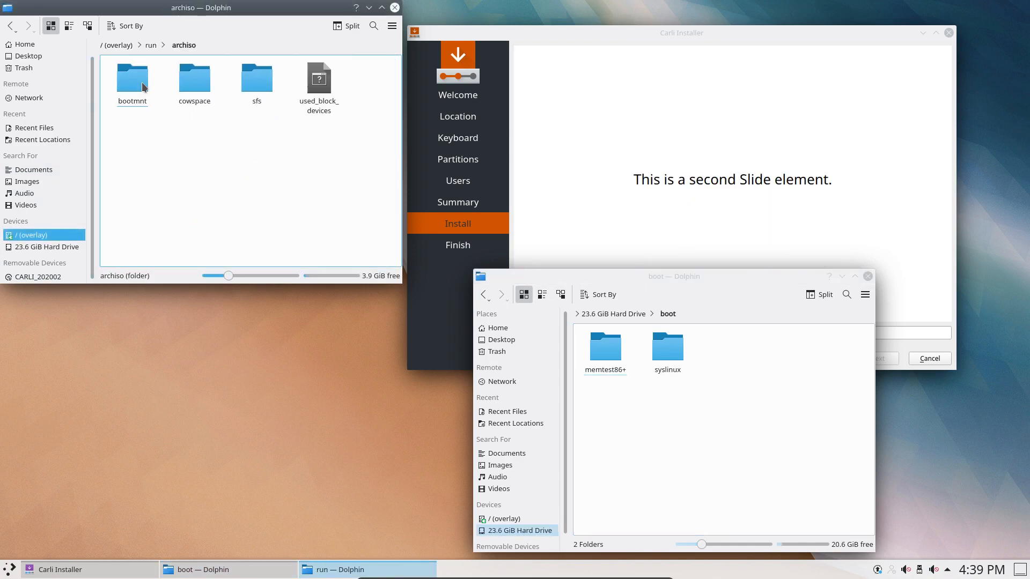
{"action": "double_click", "coordinate": [129, 91]}
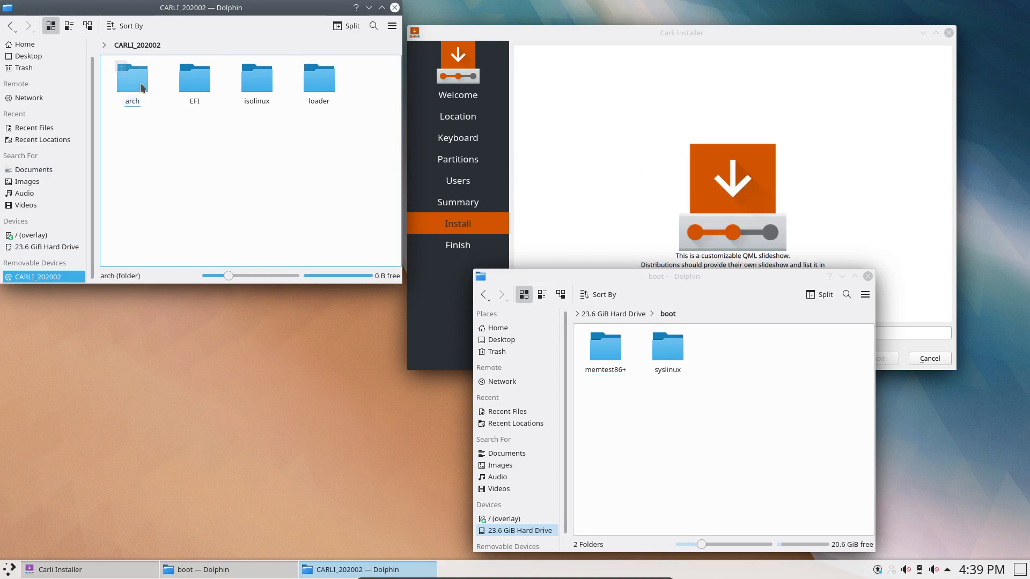
{"action": "double_click", "coordinate": [134, 85]}
{"action": "double_click", "coordinate": [199, 84]}
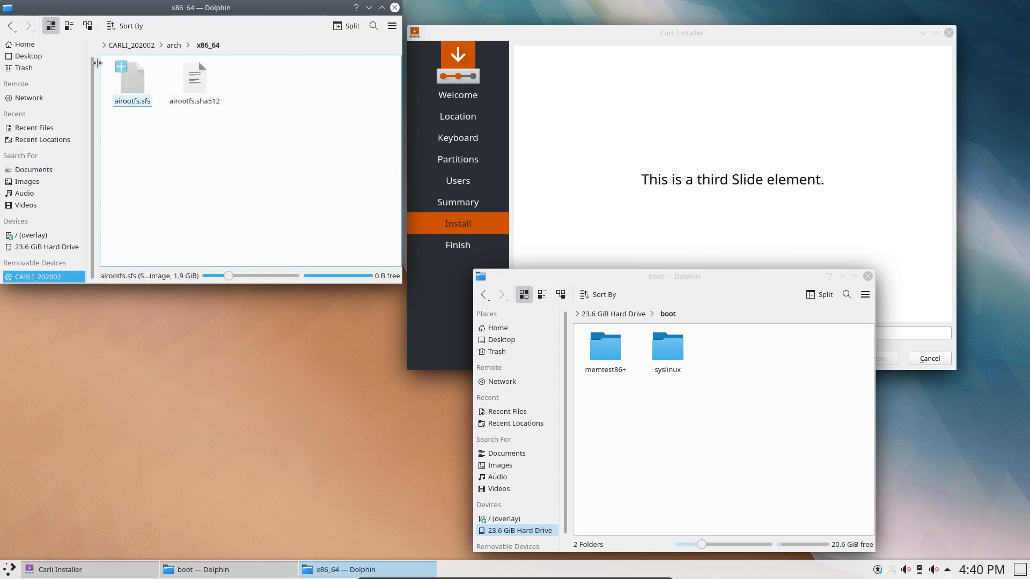
{"action": "left_click", "coordinate": [174, 45]}
{"action": "double_click", "coordinate": [141, 74]}
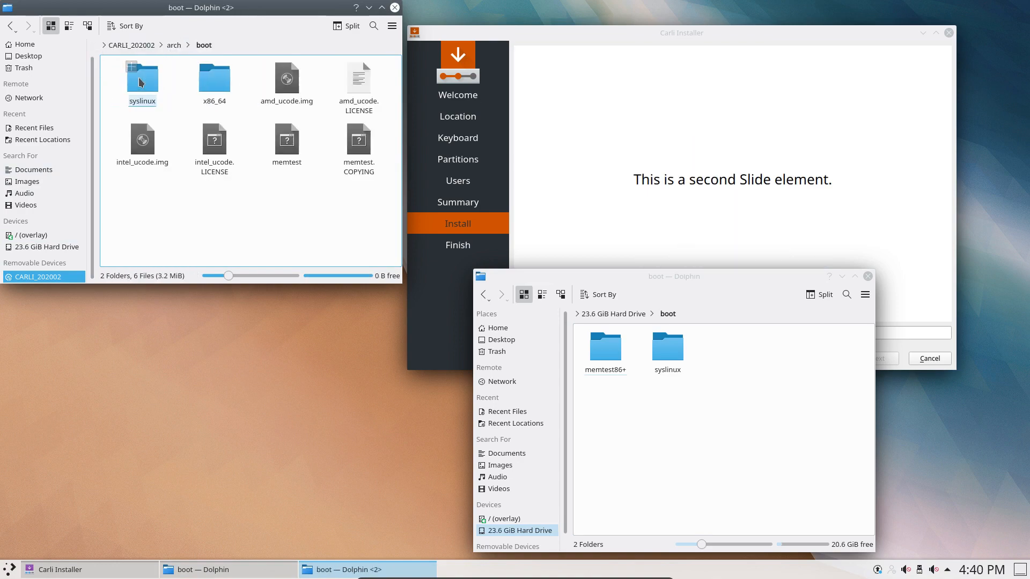
{"action": "double_click", "coordinate": [196, 81]}
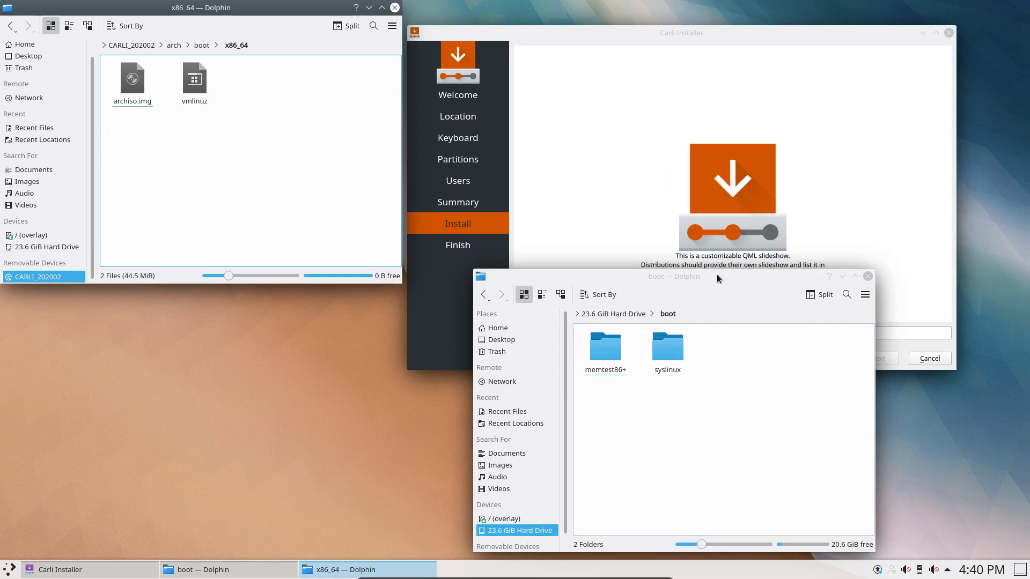
{"action": "left_click_drag", "start_coordinate": [722, 272], "coordinate": [253, 297]}
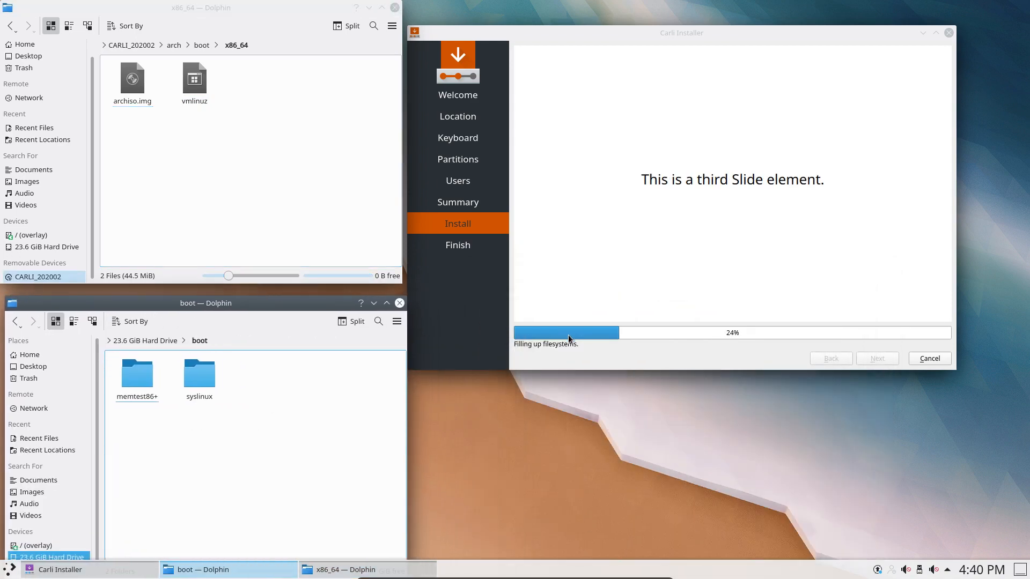
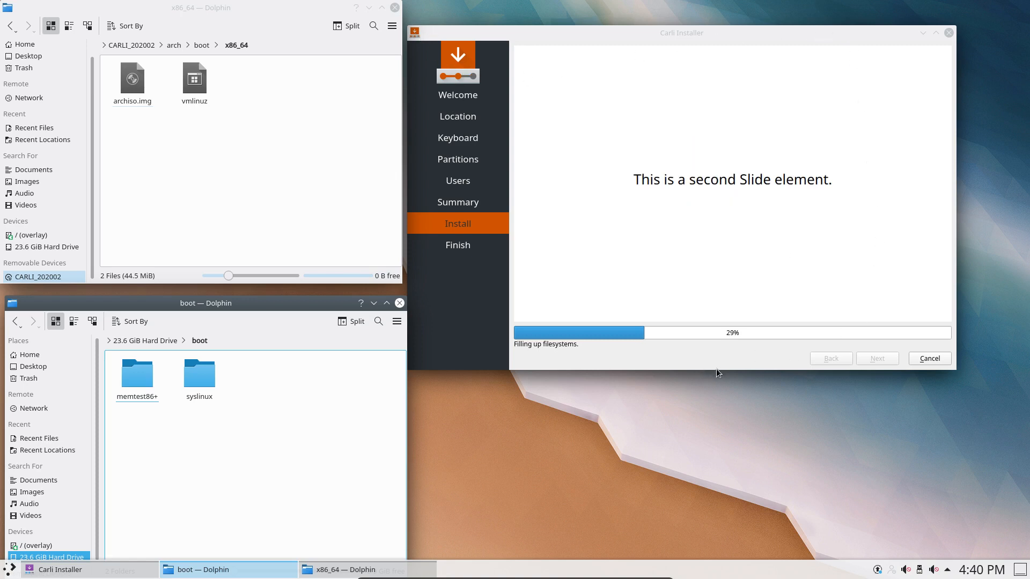
Make the Calamares window taller and set the Analog Output volume to 21%.
{"action": "left_click_drag", "start_coordinate": [721, 374], "coordinate": [758, 382]}
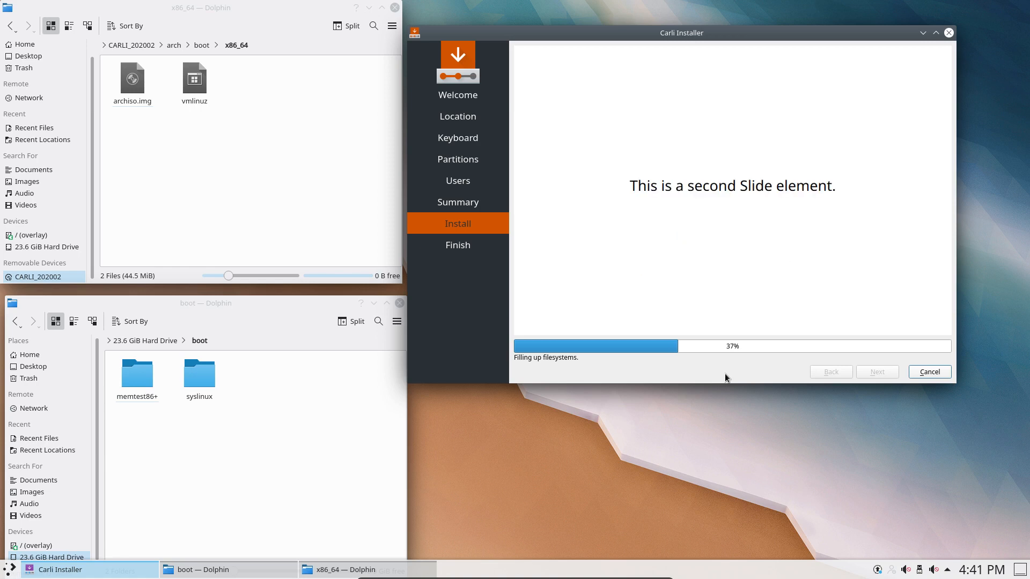
{"action": "left_click", "coordinate": [906, 570]}
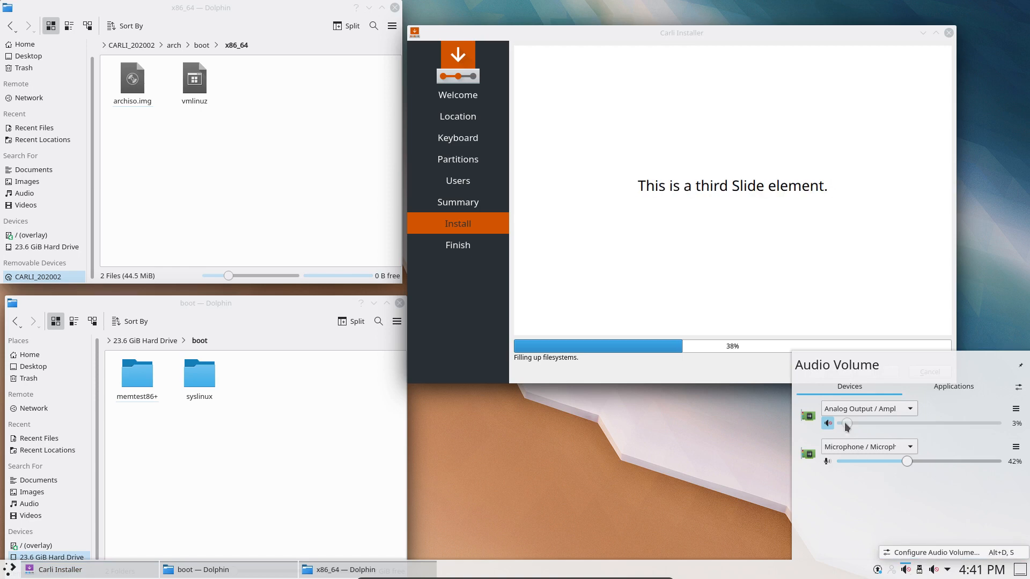
{"action": "left_click_drag", "start_coordinate": [869, 423], "coordinate": [876, 426]}
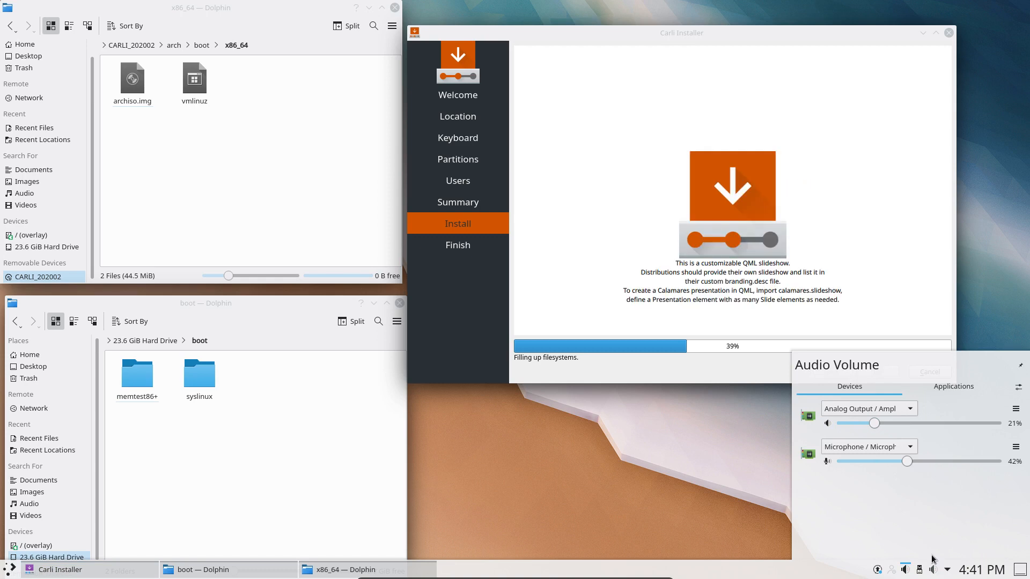
Raise the built-in audio channel sliders in the mixer, then bring up Discover's available updates.
{"action": "left_click", "coordinate": [934, 570]}
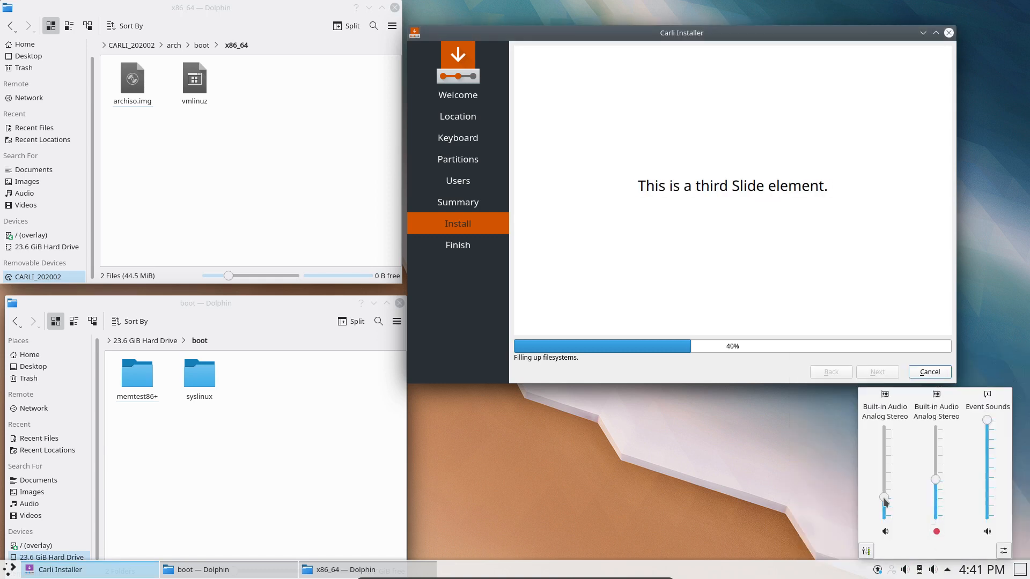
{"action": "left_click_drag", "start_coordinate": [884, 497], "coordinate": [938, 457]}
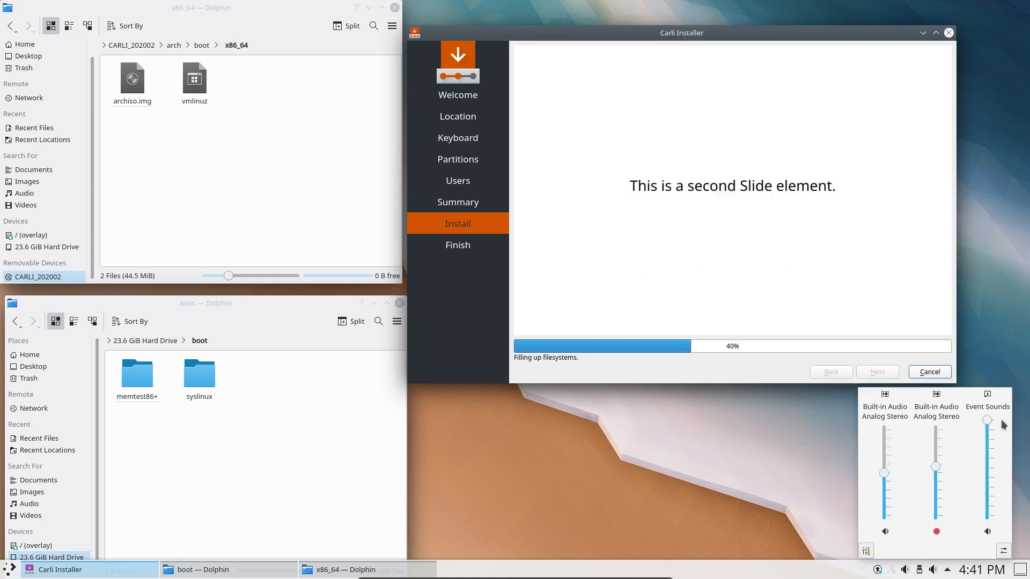
{"action": "left_click", "coordinate": [990, 368]}
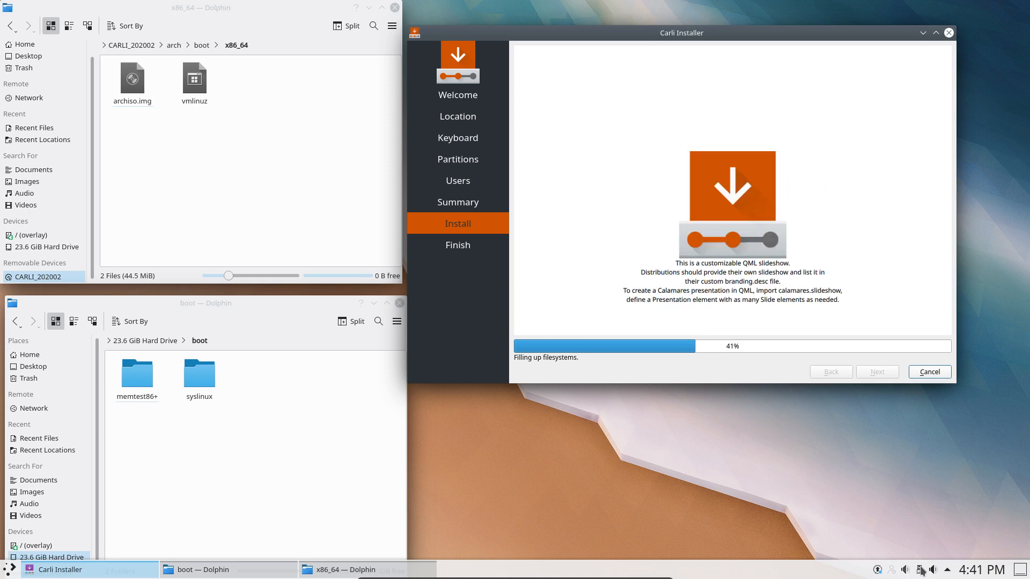
{"action": "left_click", "coordinate": [879, 570]}
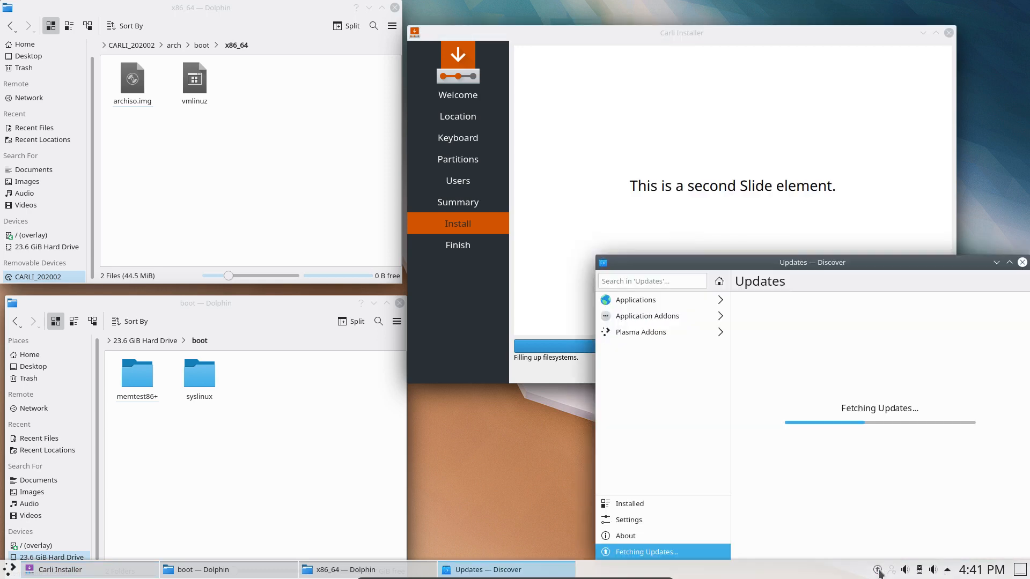
Move Discover aside, browse Applications > Developer Tools > Profiling, then close Discover.
{"action": "left_click_drag", "start_coordinate": [857, 257], "coordinate": [751, 143]}
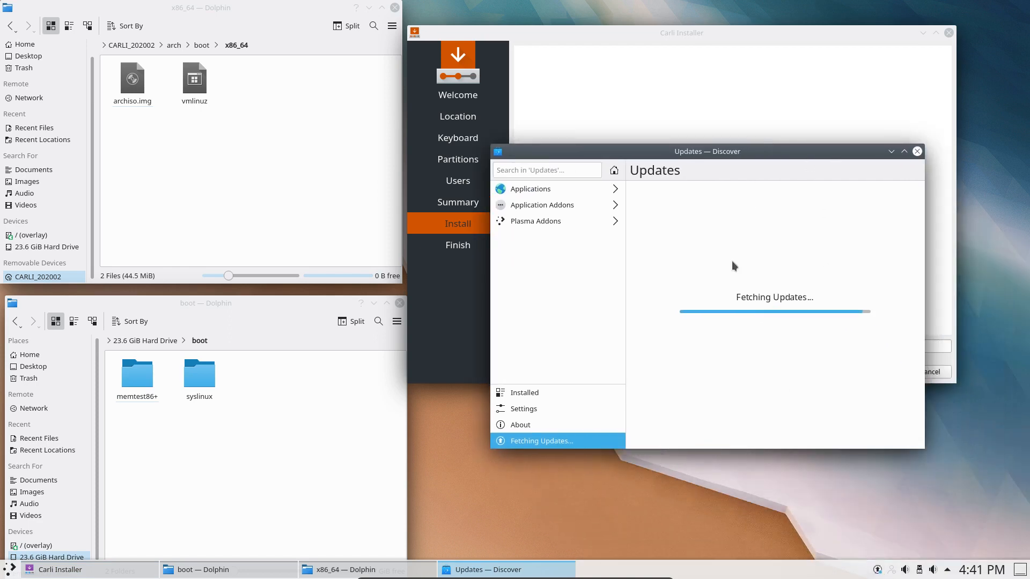
{"action": "left_click_drag", "start_coordinate": [743, 167], "coordinate": [727, 283]}
{"action": "left_click", "coordinate": [558, 301]}
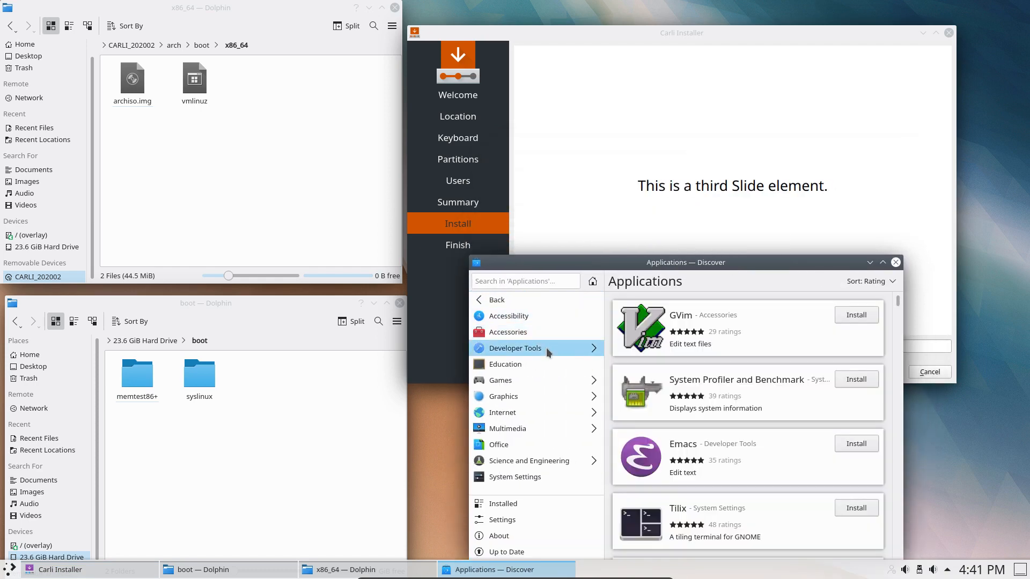
{"action": "left_click", "coordinate": [566, 352]}
{"action": "left_click", "coordinate": [558, 380]}
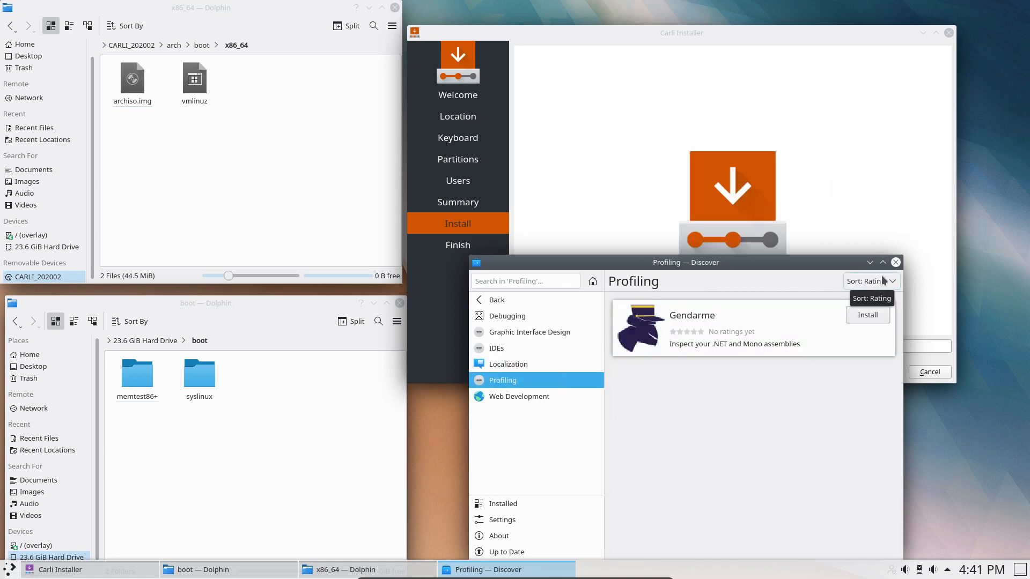
{"action": "left_click", "coordinate": [896, 263]}
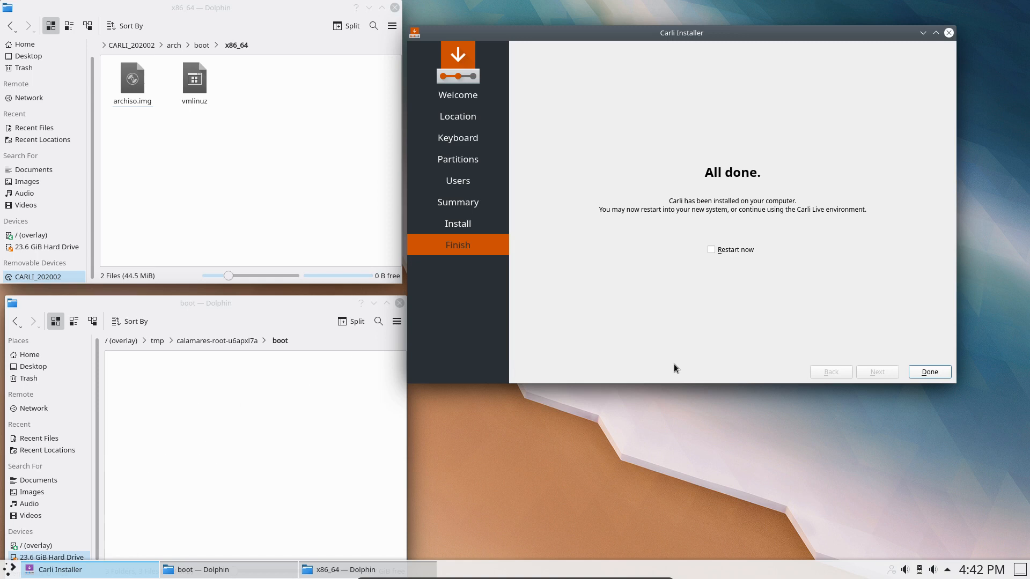
Finish with Restart now, then boot the existing OS and start Arch Linux from GRUB.
{"action": "left_click", "coordinate": [717, 251]}
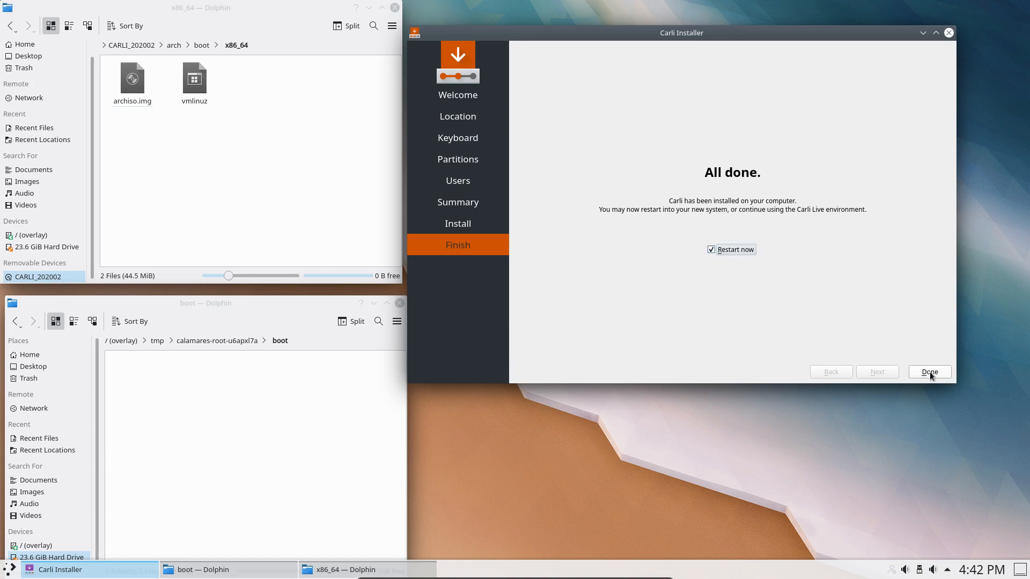
{"action": "key", "text": "Return"}
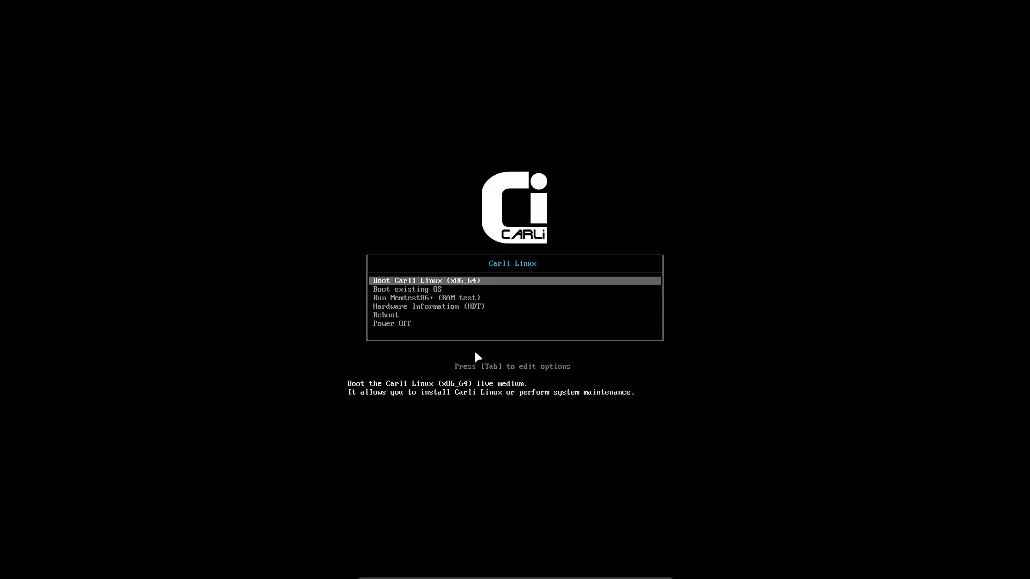
{"action": "key", "text": "Down"}
{"action": "key", "text": "Down"}
{"action": "key", "text": "Down"}
{"action": "key", "text": "Down"}
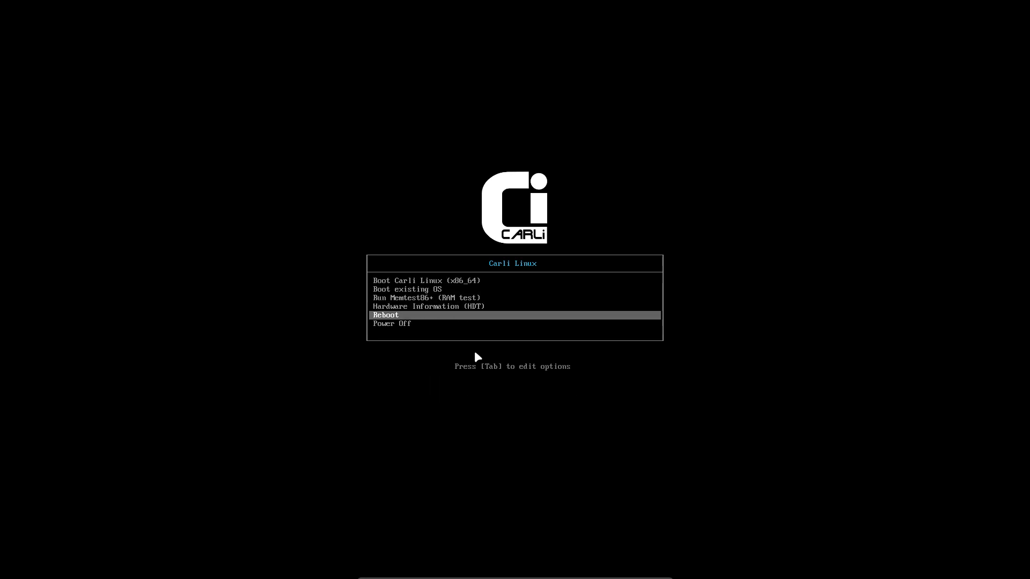
{"action": "key", "text": "Up"}
{"action": "key", "text": "Up"}
{"action": "key", "text": "Up"}
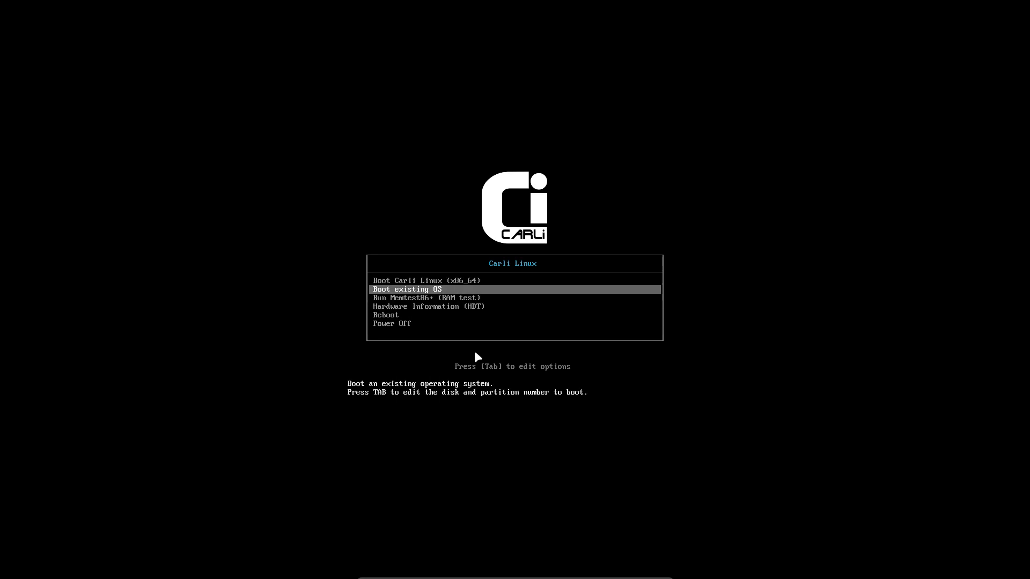
{"action": "key", "text": "Return"}
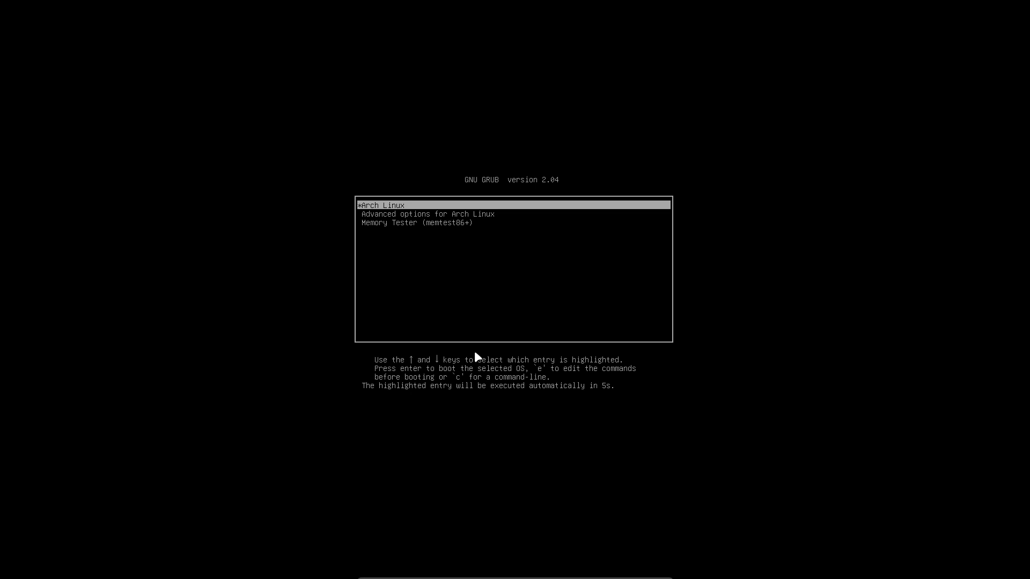
{"action": "key", "text": "Return"}
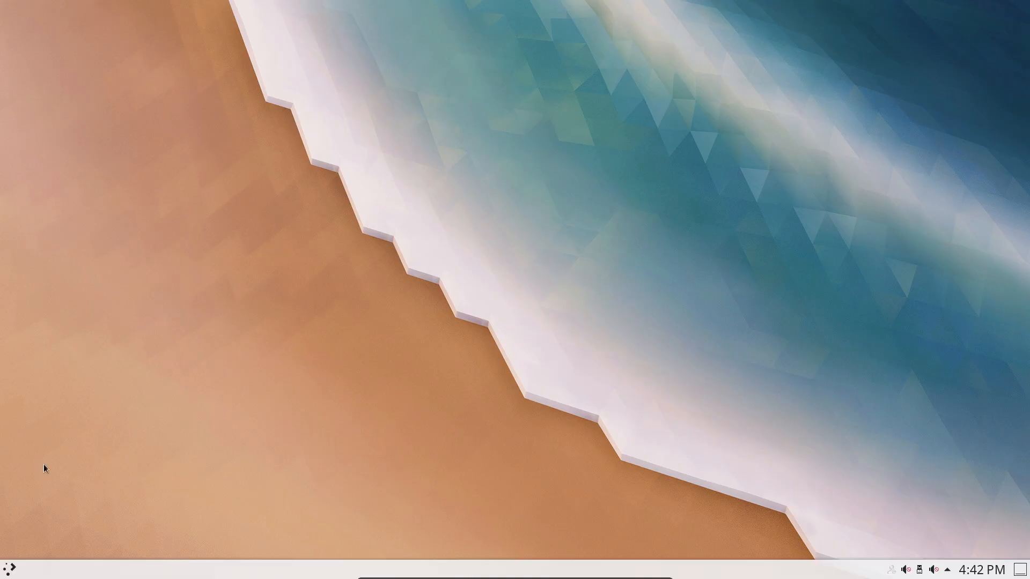
Centre the Konsole window and try running neofetch.
{"action": "key", "text": "super"}
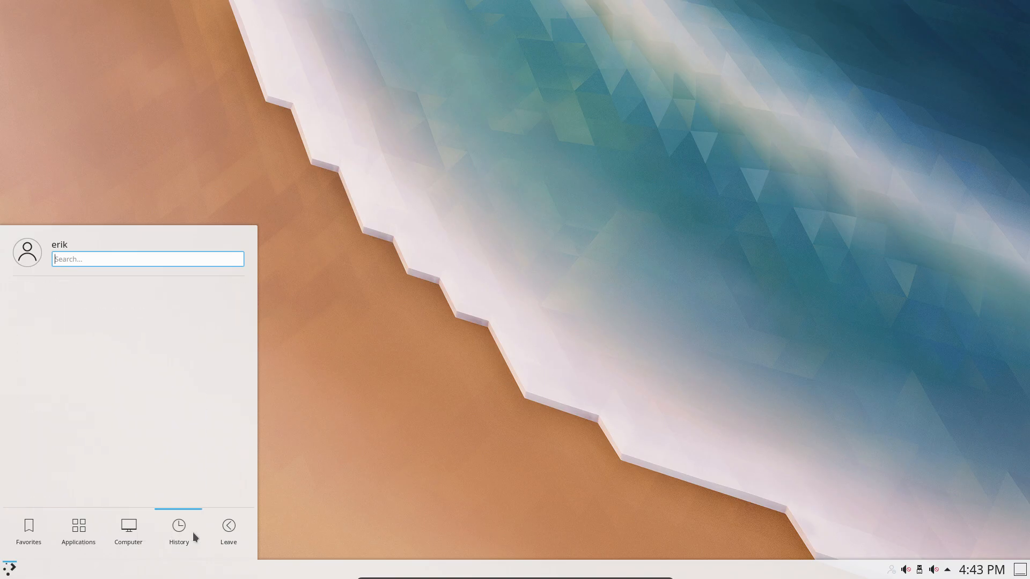
{"action": "mouse_move", "coordinate": [229, 538]}
{"action": "left_click", "coordinate": [428, 220]}
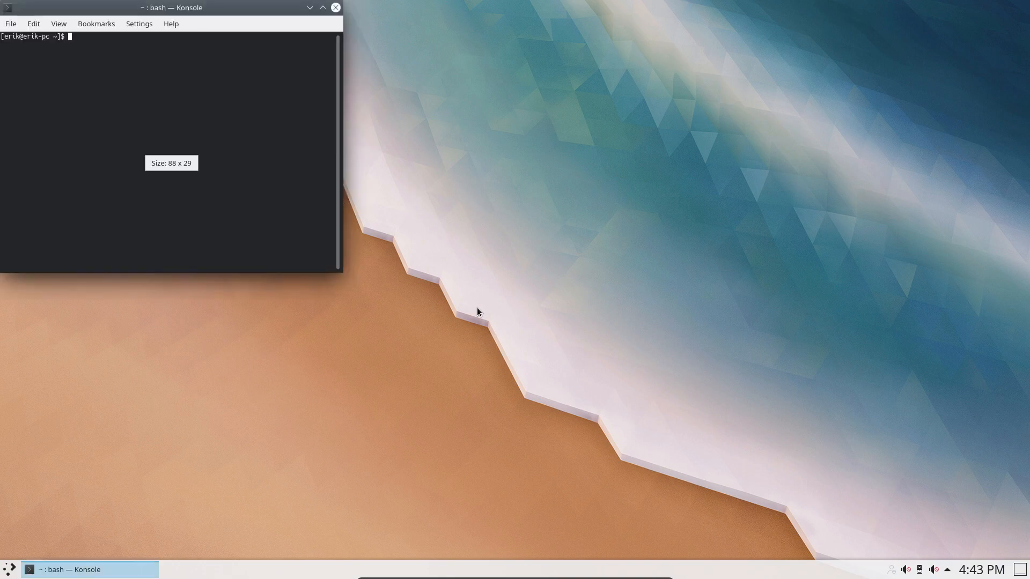
{"action": "left_click_drag", "start_coordinate": [242, 20], "coordinate": [562, 129]}
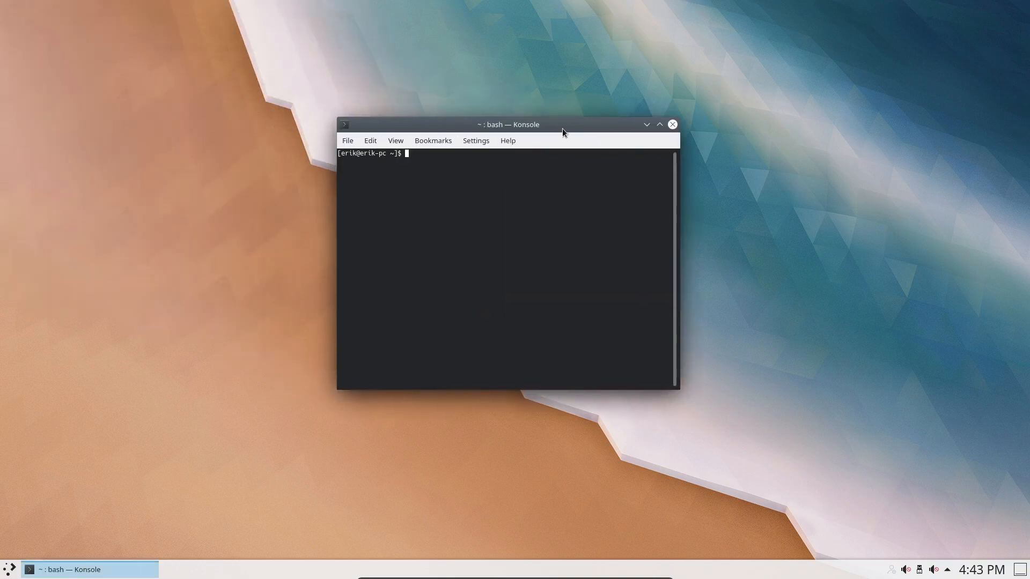
{"action": "type", "text": "neofetch"}
{"action": "key", "text": "Return"}
Install neofetch with sudo pacman -S neofetch, confirm, and run neofetch for system details.
{"action": "type", "text": "sudo pacma"}
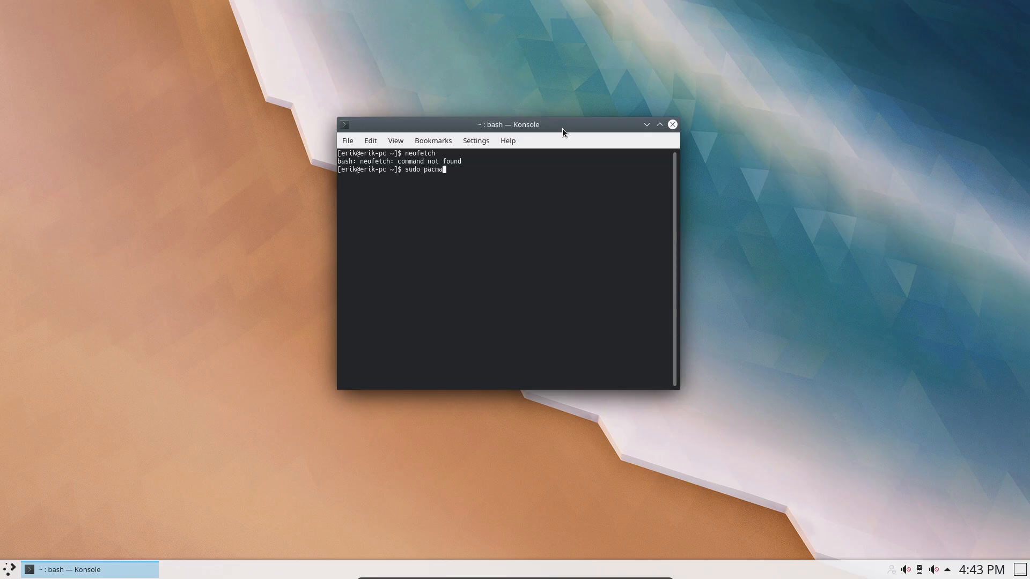
{"action": "type", "text": "n -S neofetch"}
{"action": "key", "text": "Return"}
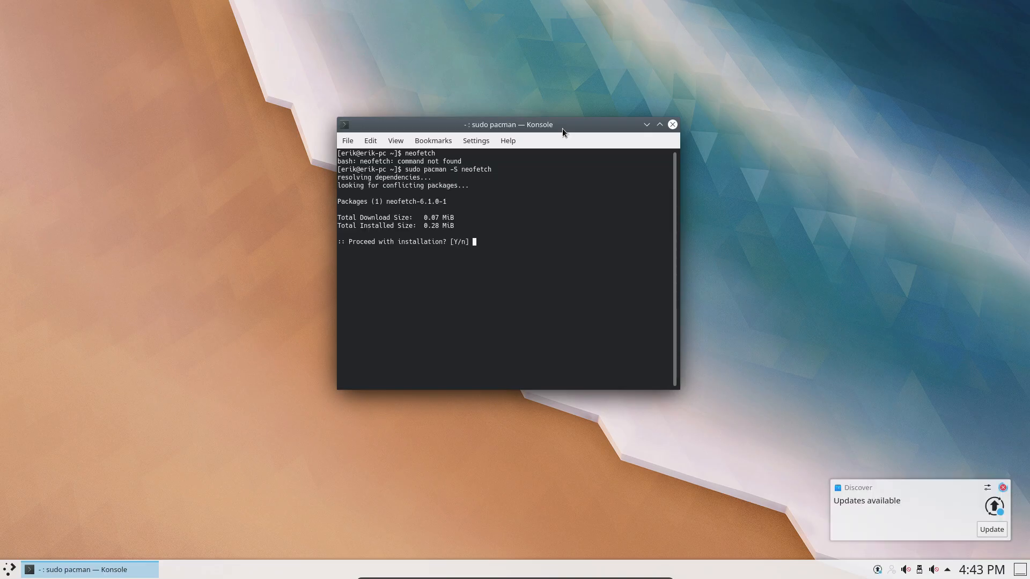
{"action": "key", "text": "Return"}
{"action": "type", "text": "neofe"}
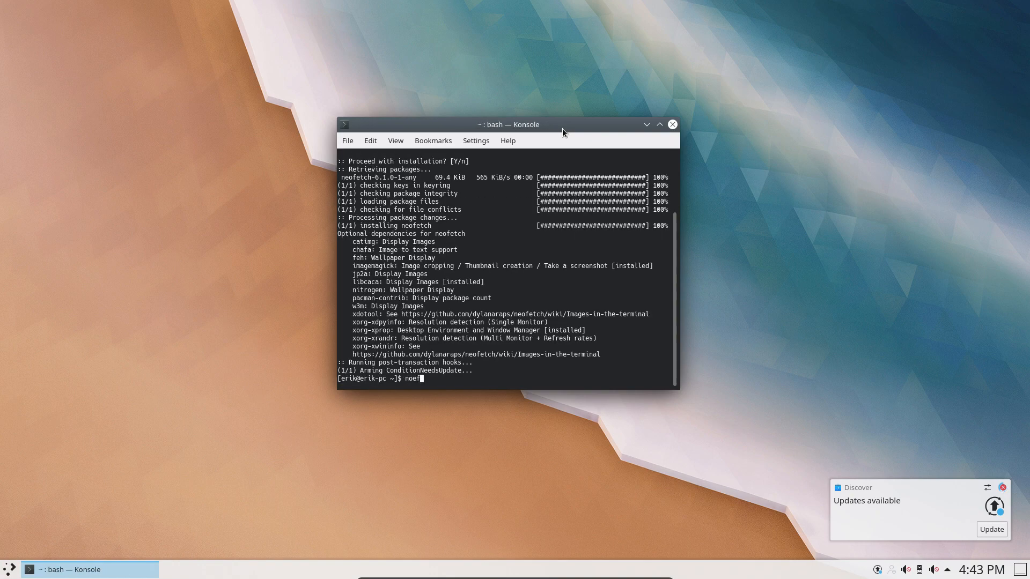
{"action": "key", "text": "BackSpace"}
{"action": "key", "text": "BackSpace"}
{"action": "key", "text": "BackSpace"}
{"action": "type", "text": "eofetch"}
{"action": "key", "text": "Return"}
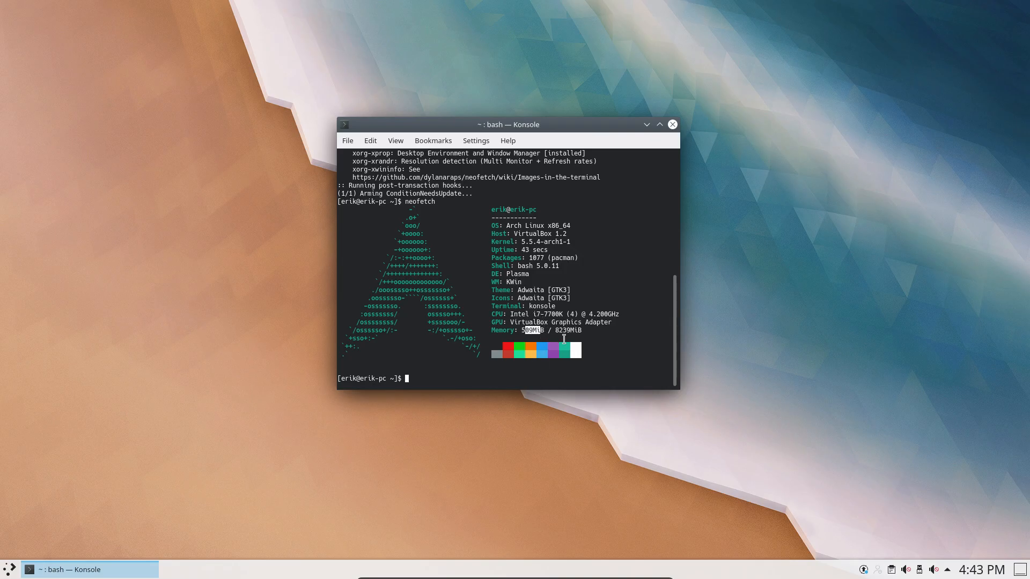
Close the terminal and look through the launcher's full application list.
{"action": "left_click", "coordinate": [672, 125]}
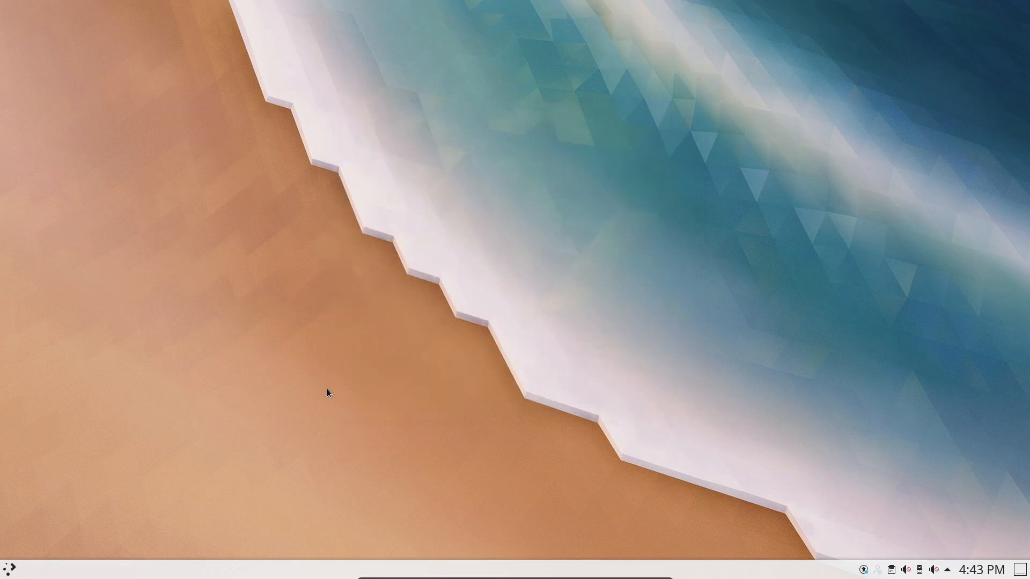
{"action": "left_click", "coordinate": [16, 573]}
{"action": "left_click", "coordinate": [75, 531]}
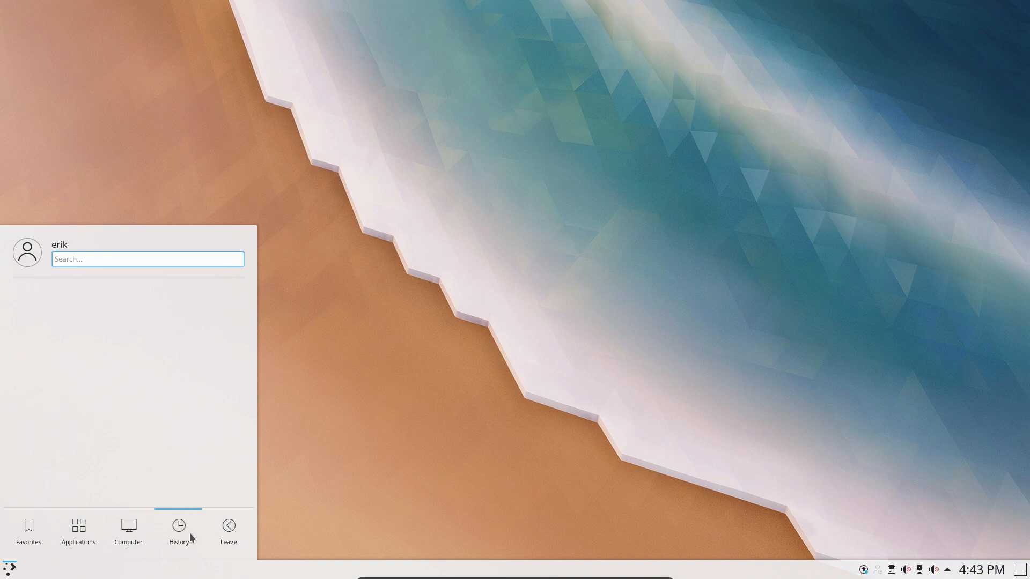
{"action": "mouse_move", "coordinate": [224, 537]}
{"action": "left_click", "coordinate": [349, 484]}
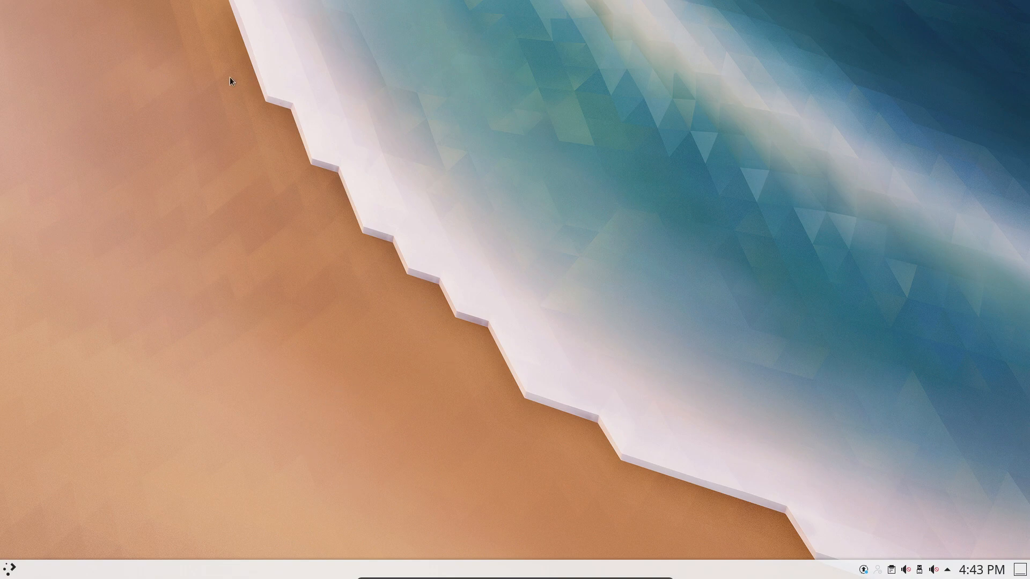
{"action": "mouse_move", "coordinate": [220, 70]}
{"action": "left_mouse_down"}
{"action": "mouse_move", "coordinate": [802, 479]}
{"action": "mouse_move", "coordinate": [825, 515]}
{"action": "left_mouse_up"}
Launch Dolphin from the launcher's Favorites list.
{"action": "left_click", "coordinate": [10, 569]}
{"action": "left_click", "coordinate": [80, 529]}
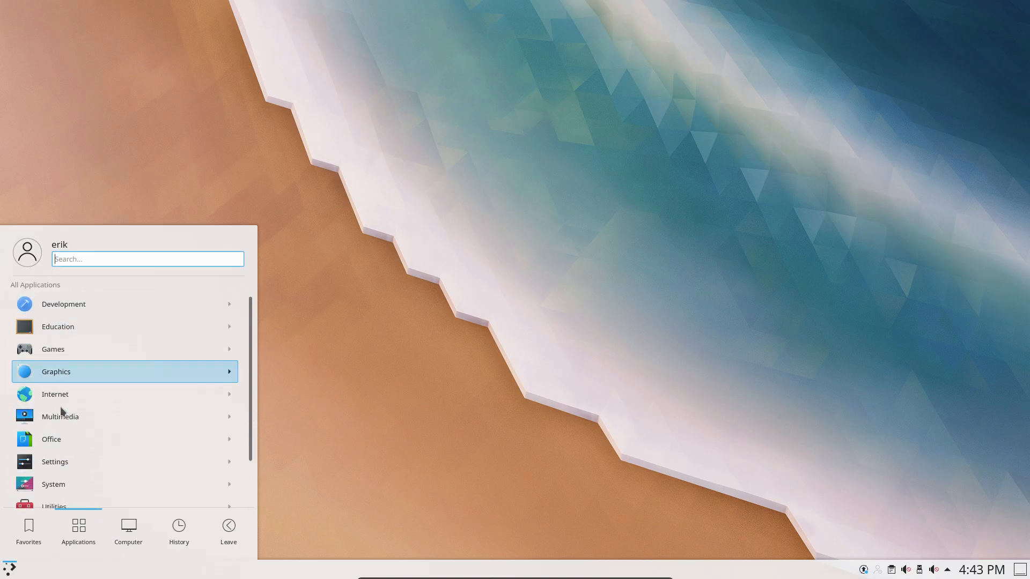
{"action": "left_click", "coordinate": [29, 544]}
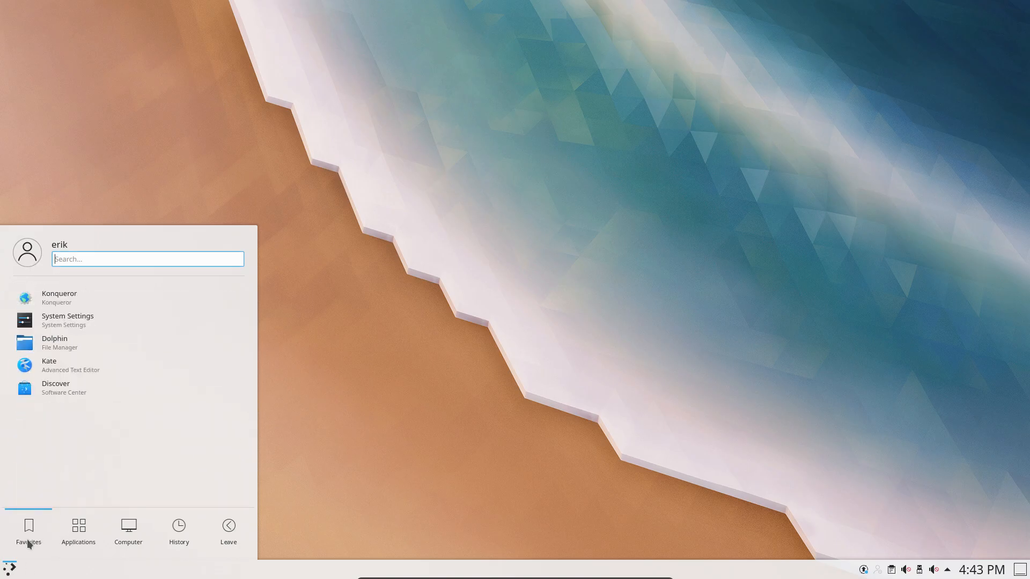
{"action": "left_click", "coordinate": [54, 343]}
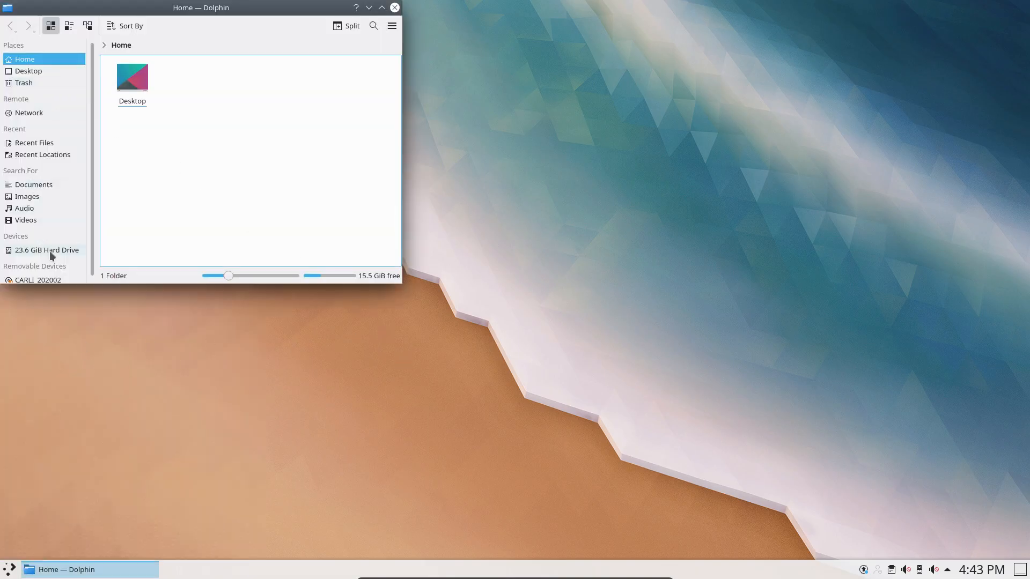
Open the 23.6 GiB hard drive in a maximized Dolphin, entering etc and then polkit-1.
{"action": "left_click", "coordinate": [51, 252]}
{"action": "double_click", "coordinate": [258, 11]}
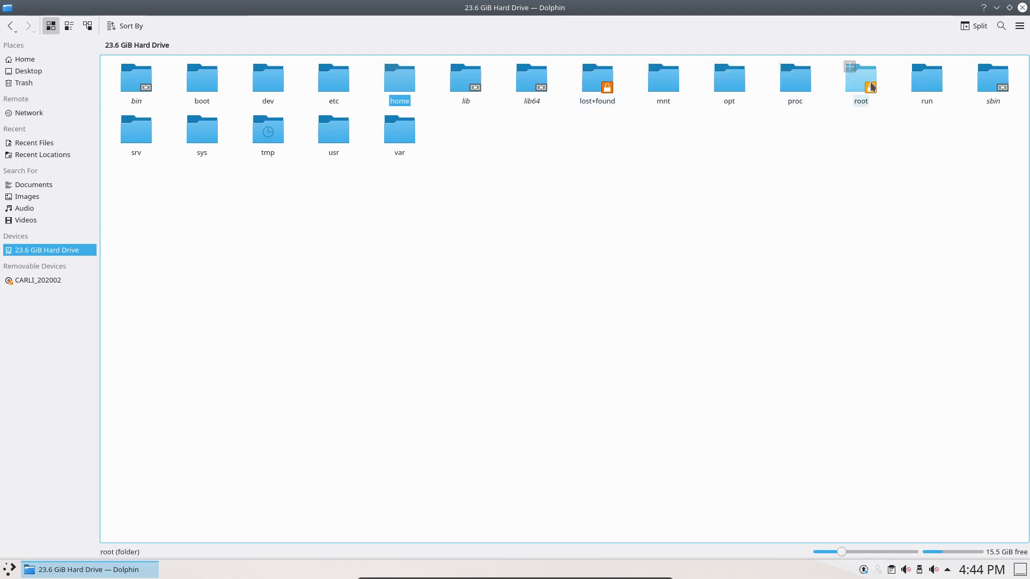
{"action": "double_click", "coordinate": [338, 87]}
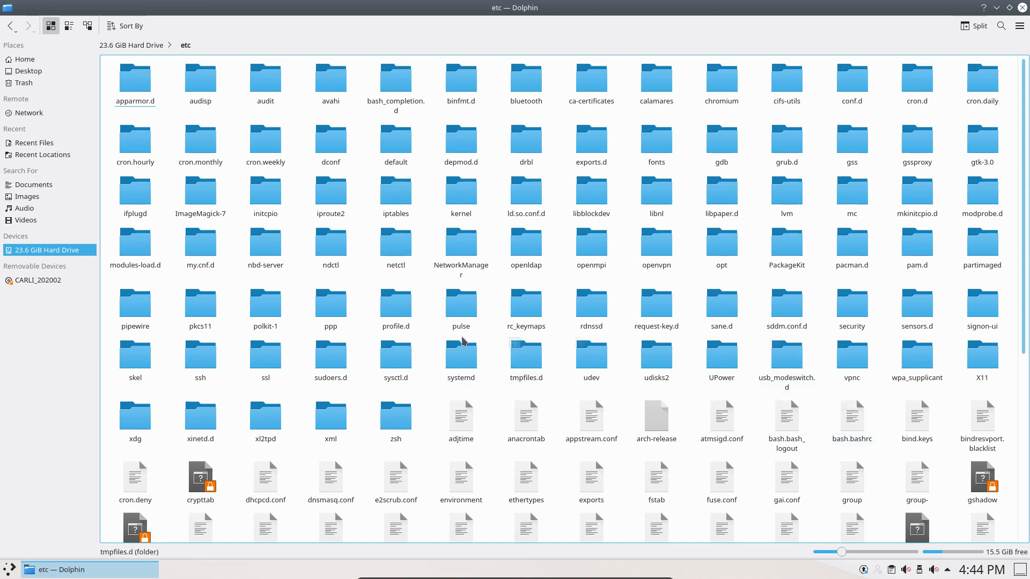
{"action": "double_click", "coordinate": [269, 313]}
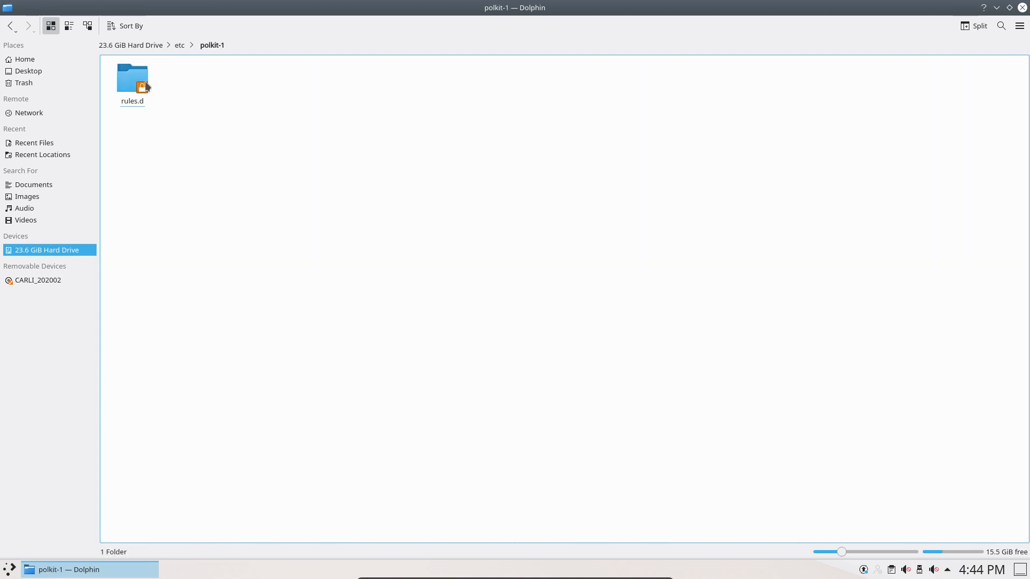
Go back to etc and bring up the folder's Actions menu.
{"action": "left_click", "coordinate": [174, 46]}
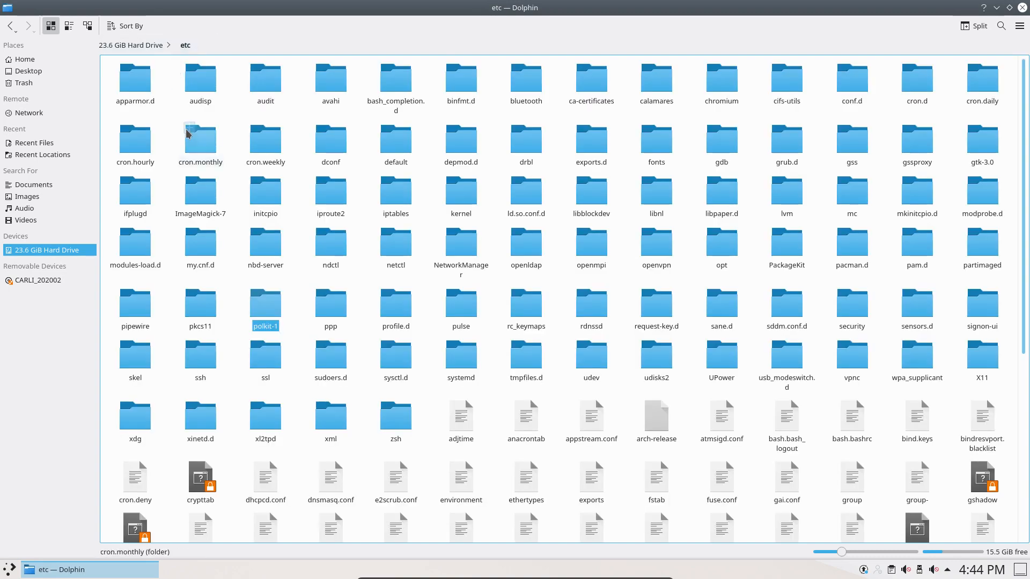
{"action": "left_click", "coordinate": [302, 286]}
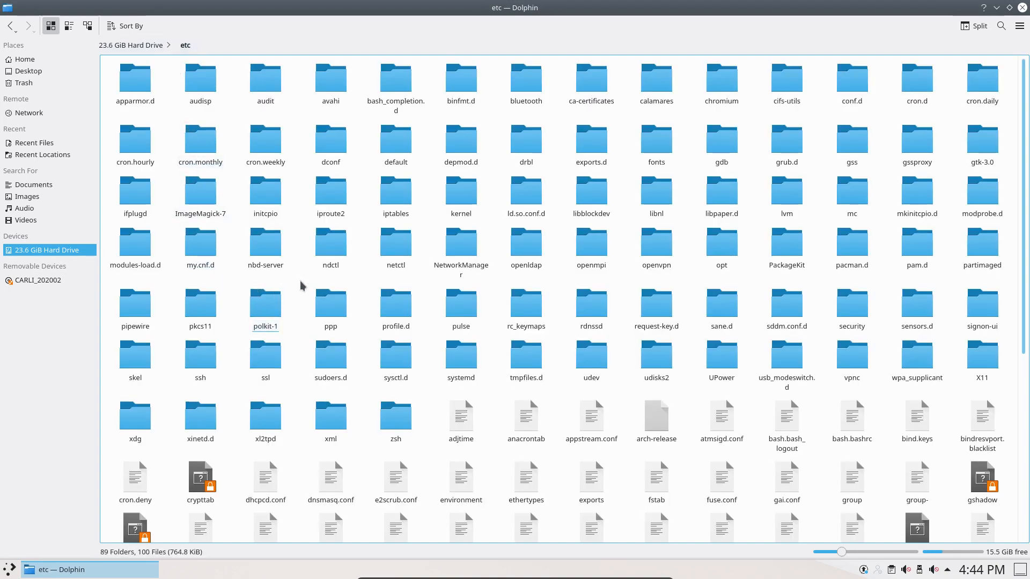
{"action": "right_click", "coordinate": [301, 285]}
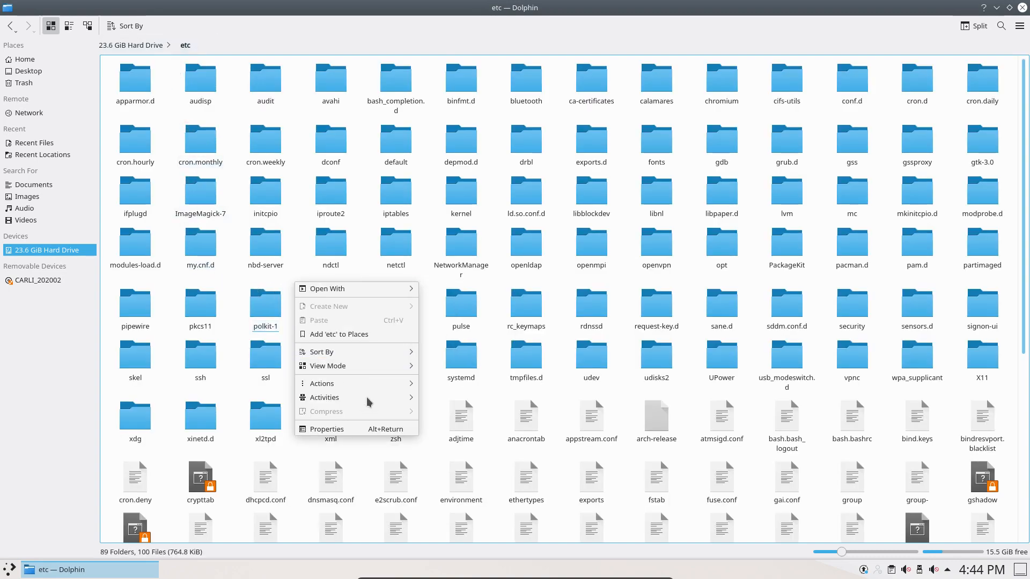
{"action": "mouse_move", "coordinate": [385, 368]}
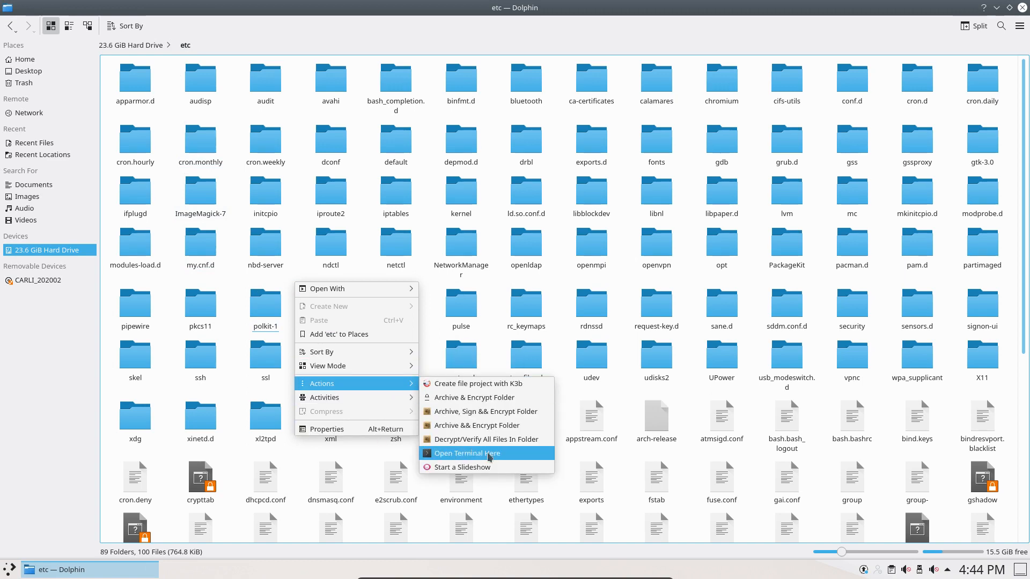
Open a terminal in etc, run ls -al, and maximize Konsole.
{"action": "left_click", "coordinate": [488, 454]}
{"action": "type", "text": "ls -al"}
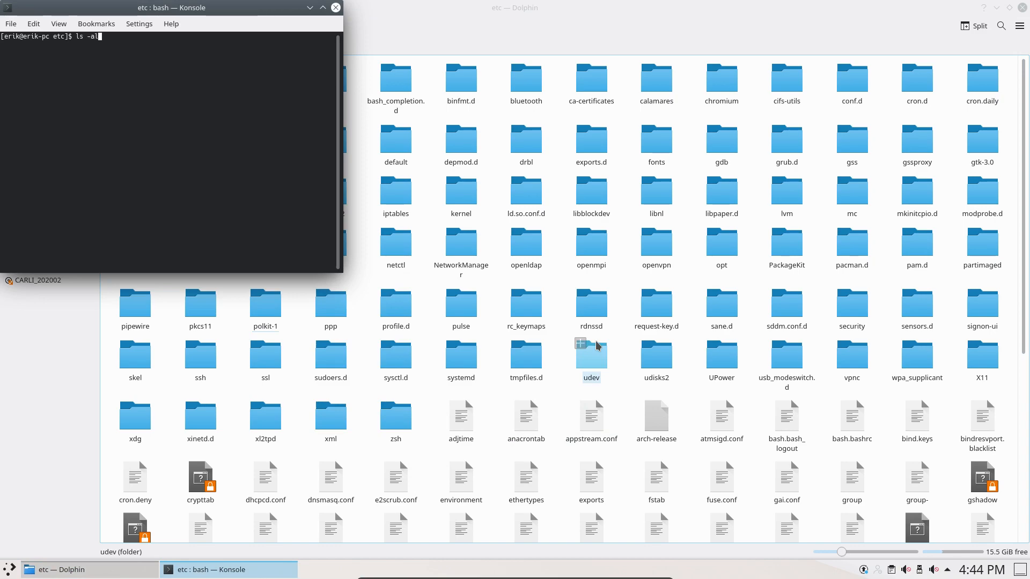
{"action": "key", "text": "Return"}
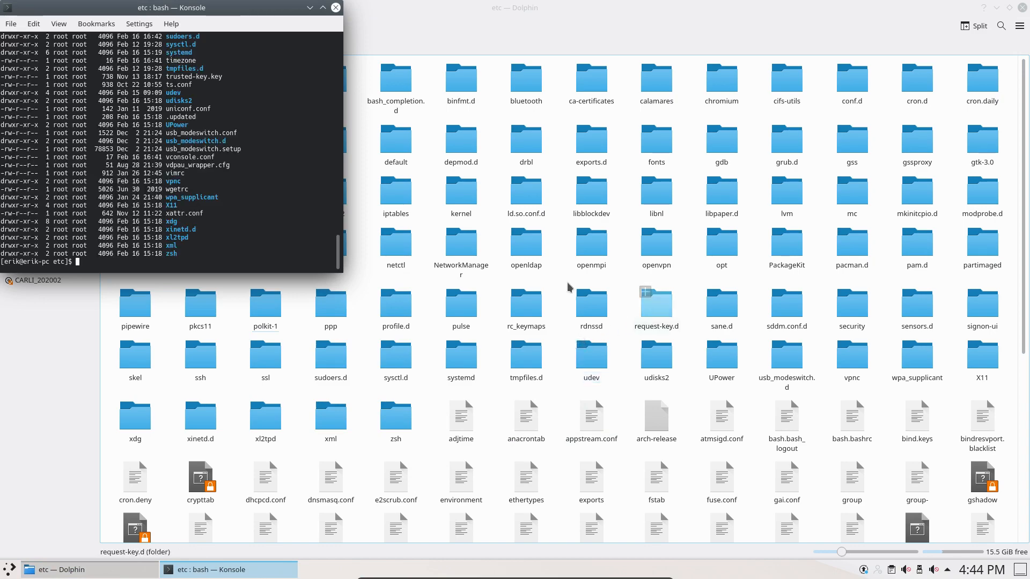
{"action": "double_click", "coordinate": [226, 9]}
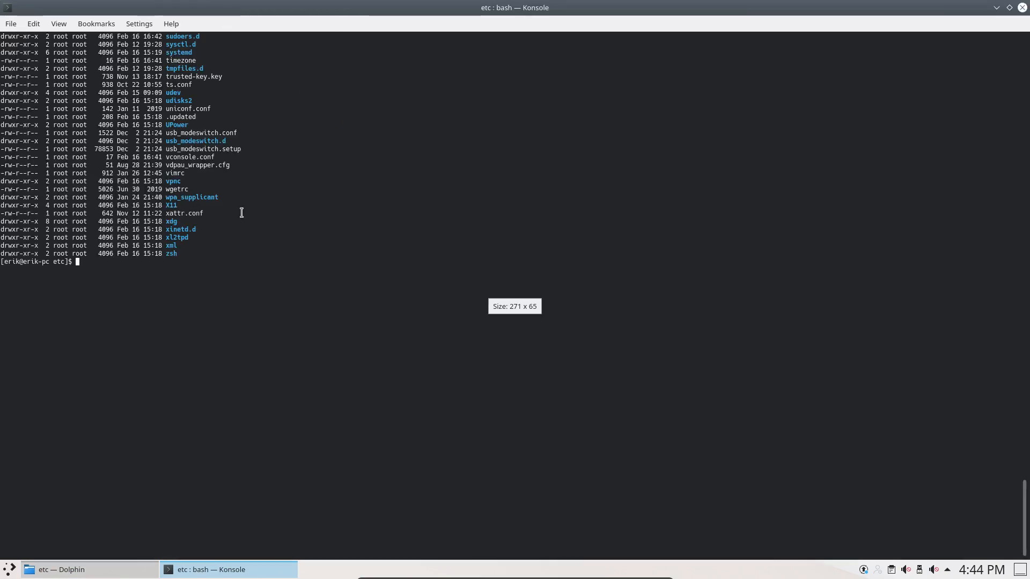
Scroll through the /etc long listing, then close the terminal.
{"action": "scroll", "coordinate": [241, 213], "scroll_direction": "up", "scroll_amount": 18}
{"action": "scroll", "coordinate": [241, 212], "scroll_direction": "up", "scroll_amount": 20}
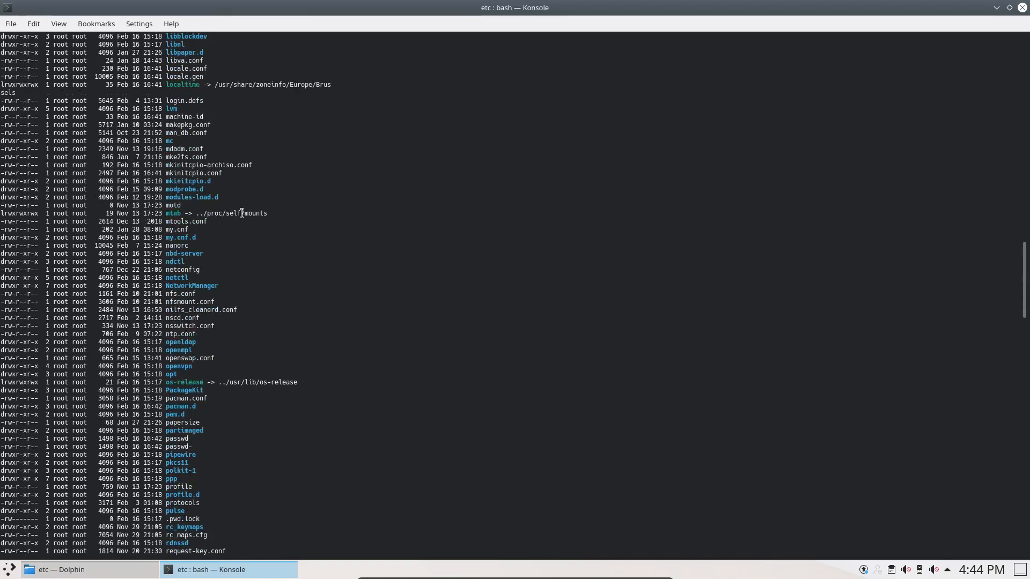
{"action": "scroll", "coordinate": [242, 213], "scroll_direction": "down", "scroll_amount": 17}
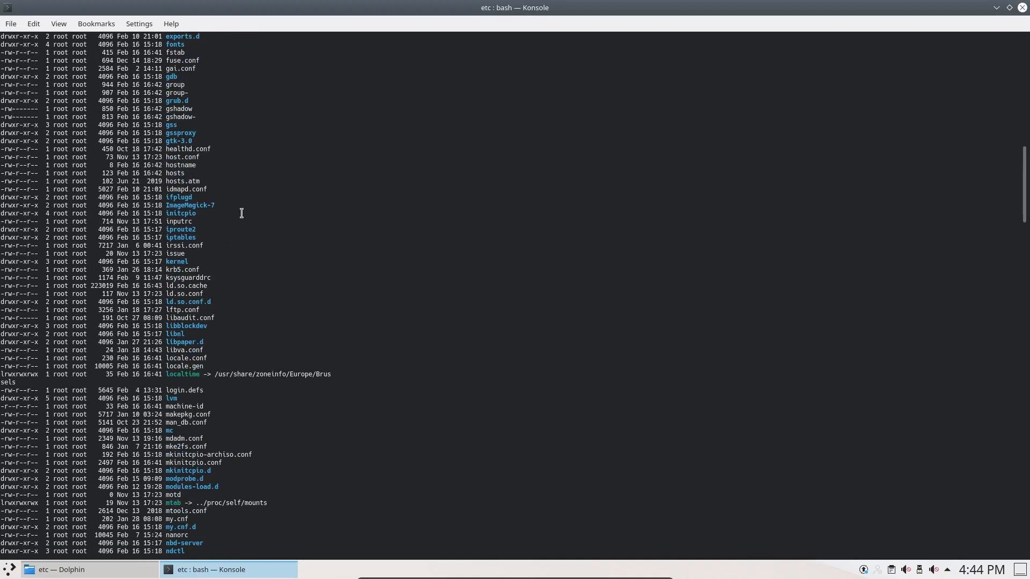
{"action": "scroll", "coordinate": [241, 213], "scroll_direction": "up", "scroll_amount": 14}
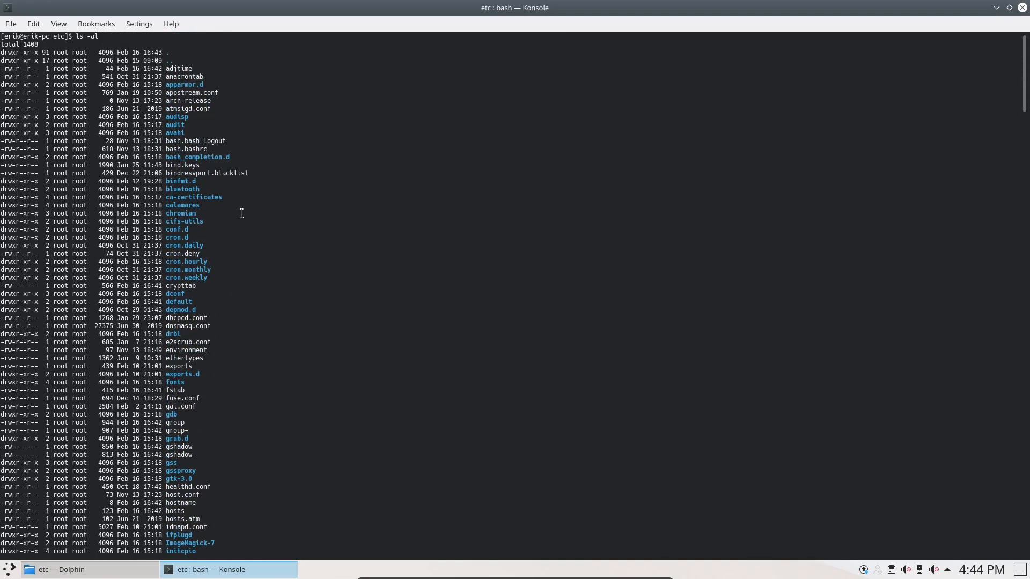
{"action": "scroll", "coordinate": [242, 213], "scroll_direction": "down", "scroll_amount": 17}
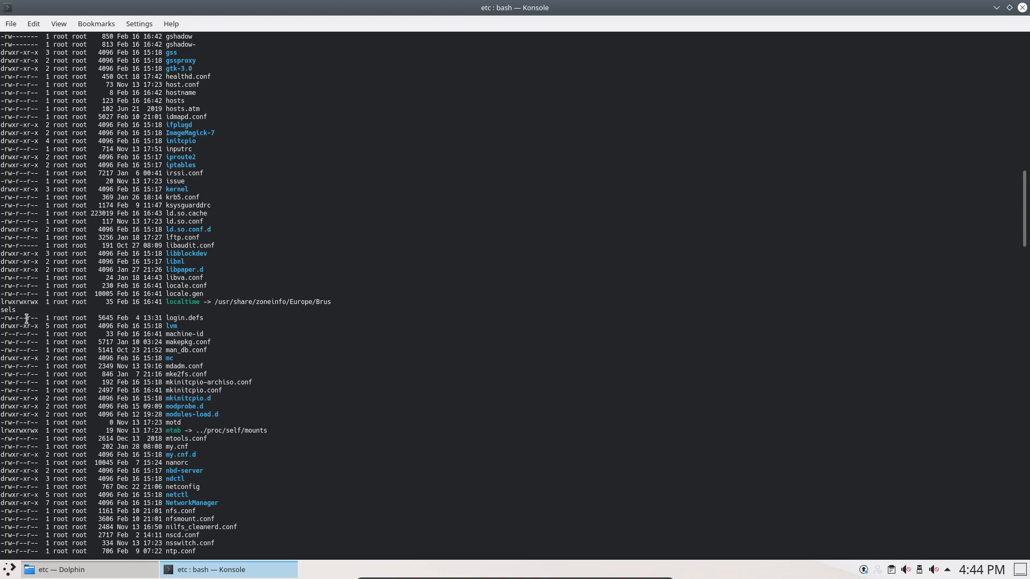
{"action": "scroll", "coordinate": [27, 319], "scroll_direction": "down", "scroll_amount": 3}
{"action": "scroll", "coordinate": [26, 319], "scroll_direction": "down", "scroll_amount": 4}
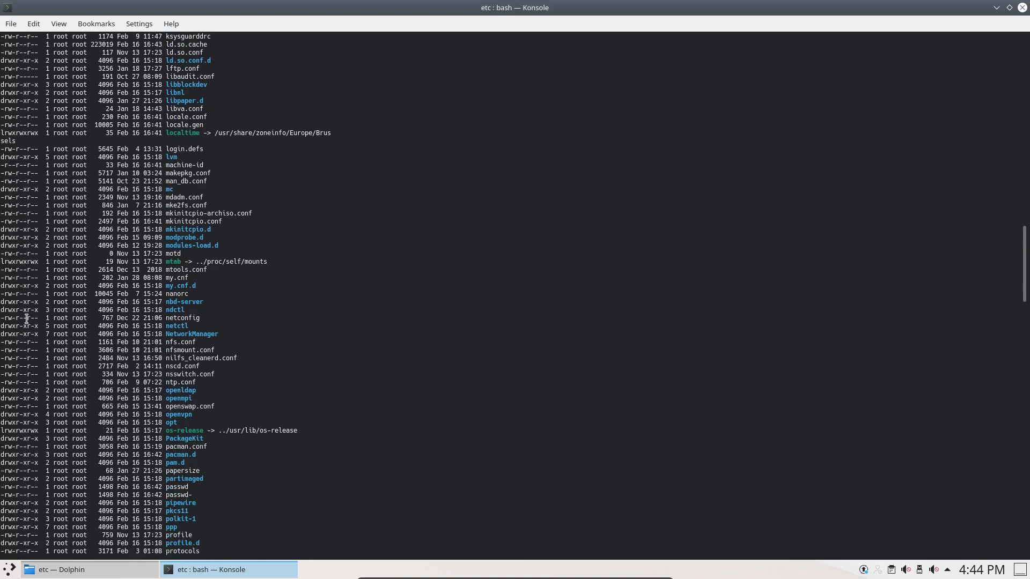
{"action": "scroll", "coordinate": [27, 318], "scroll_direction": "down", "scroll_amount": 4}
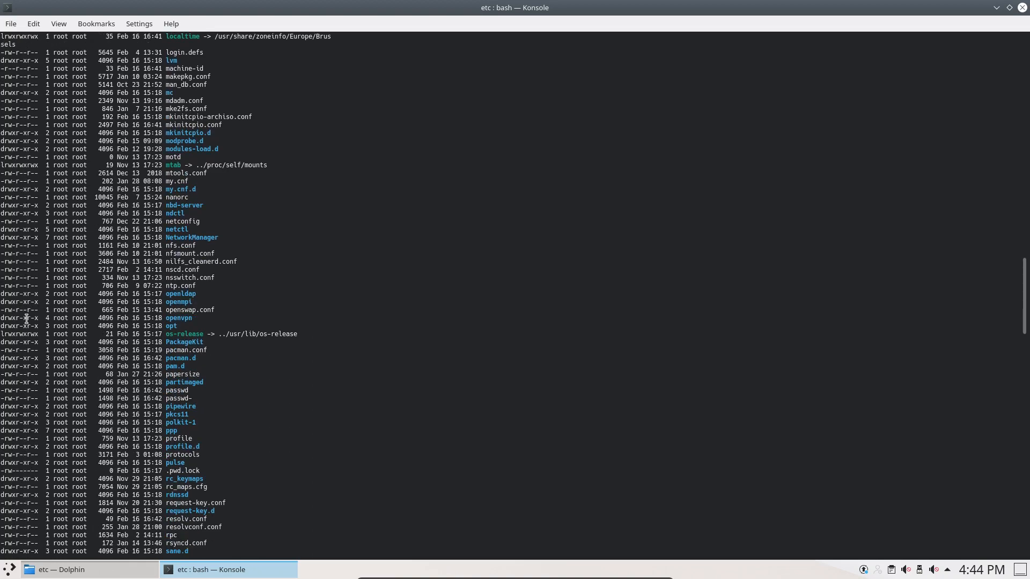
{"action": "scroll", "coordinate": [26, 318], "scroll_direction": "down", "scroll_amount": 4}
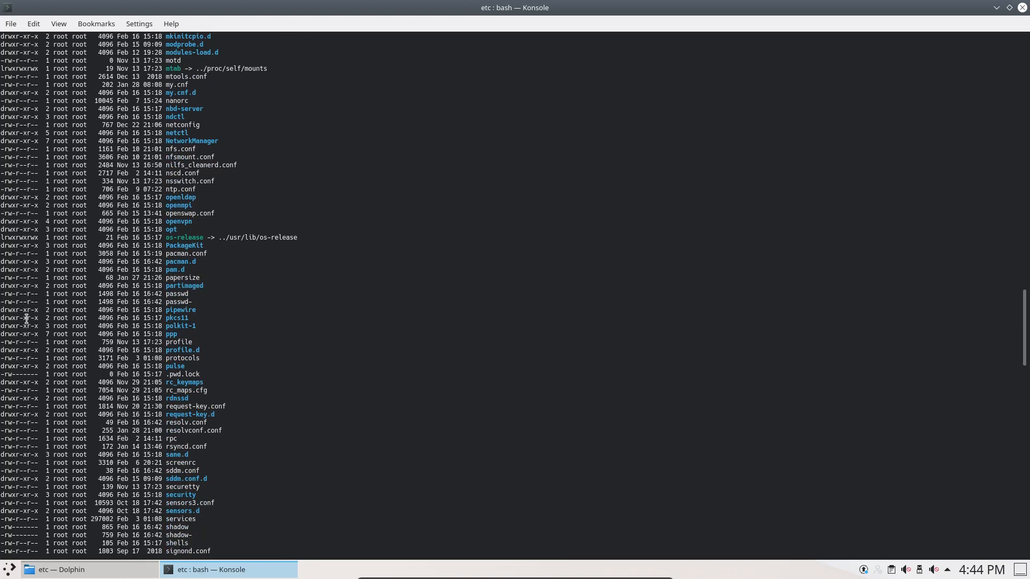
{"action": "scroll", "coordinate": [26, 318], "scroll_direction": "down", "scroll_amount": 2}
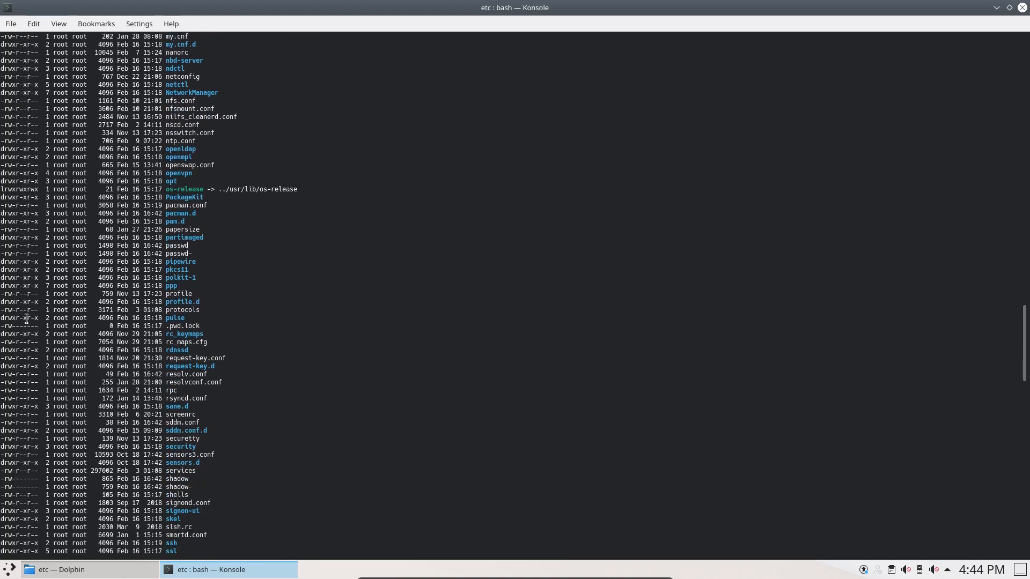
{"action": "left_click", "coordinate": [1022, 8]}
Close Dolphin, glance at the launcher's Leave options, and dismiss it to the empty desktop.
{"action": "left_click", "coordinate": [1022, 8]}
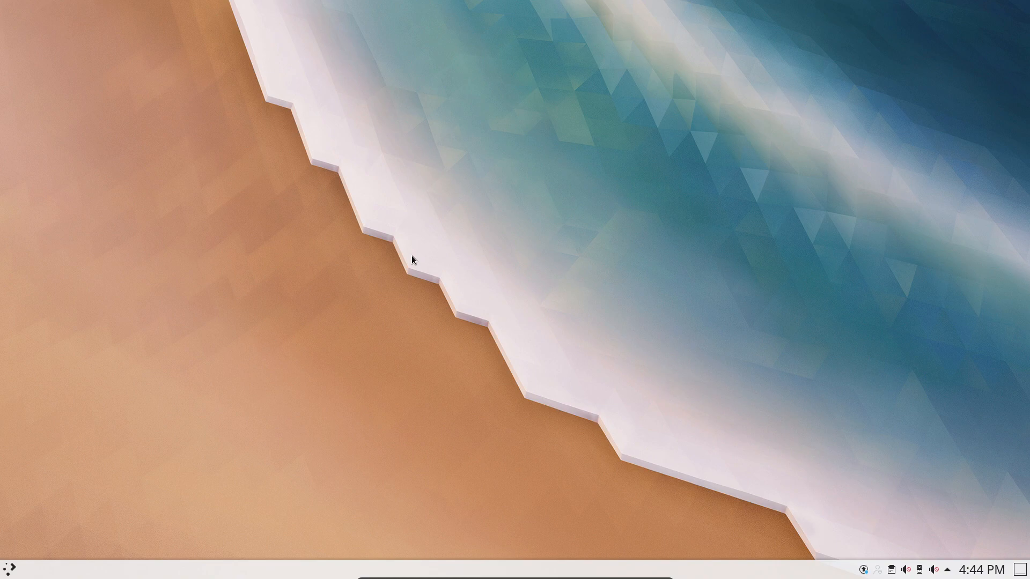
{"action": "left_click", "coordinate": [10, 569]}
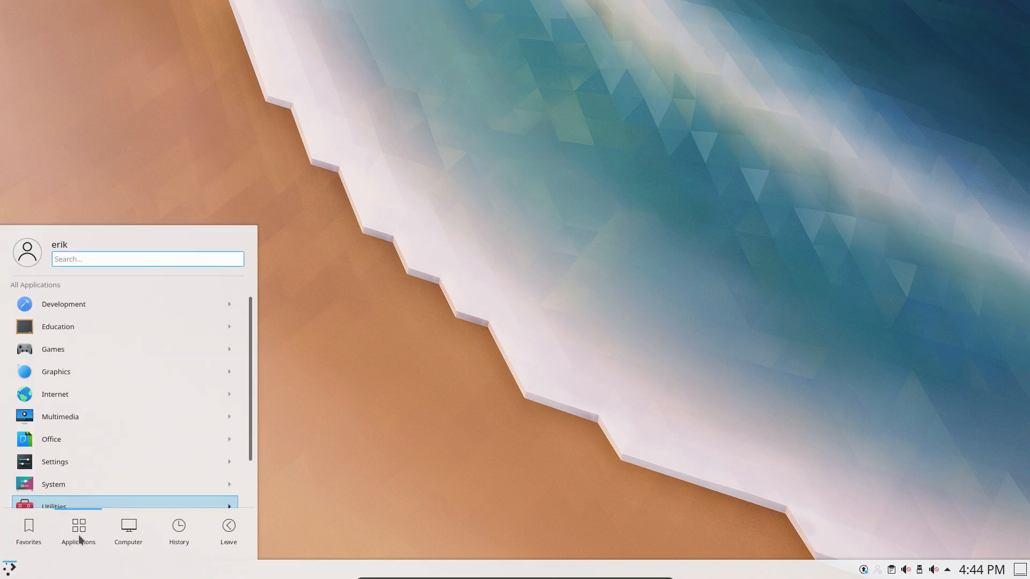
{"action": "mouse_move", "coordinate": [226, 535]}
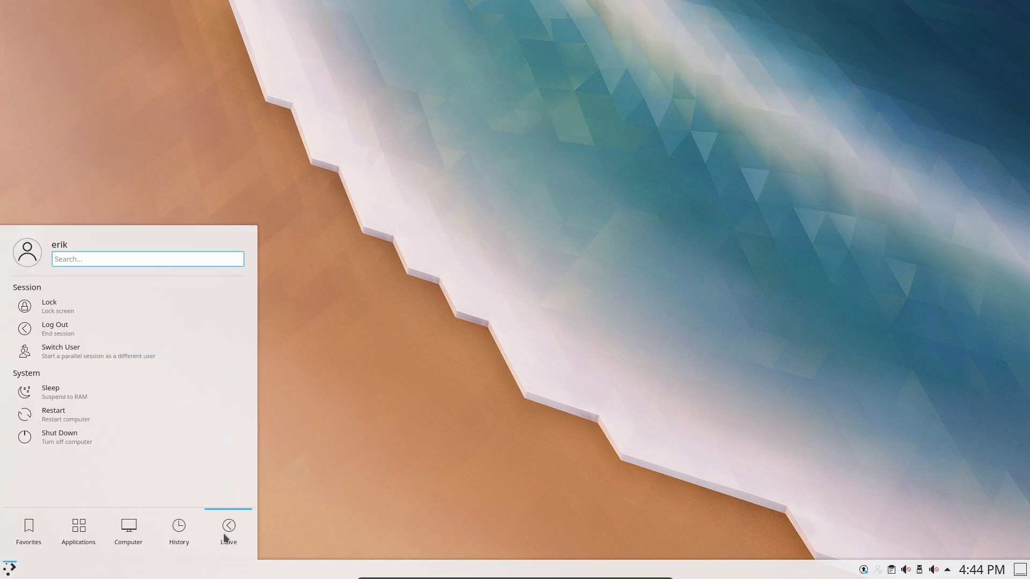
{"action": "left_click", "coordinate": [334, 416]}
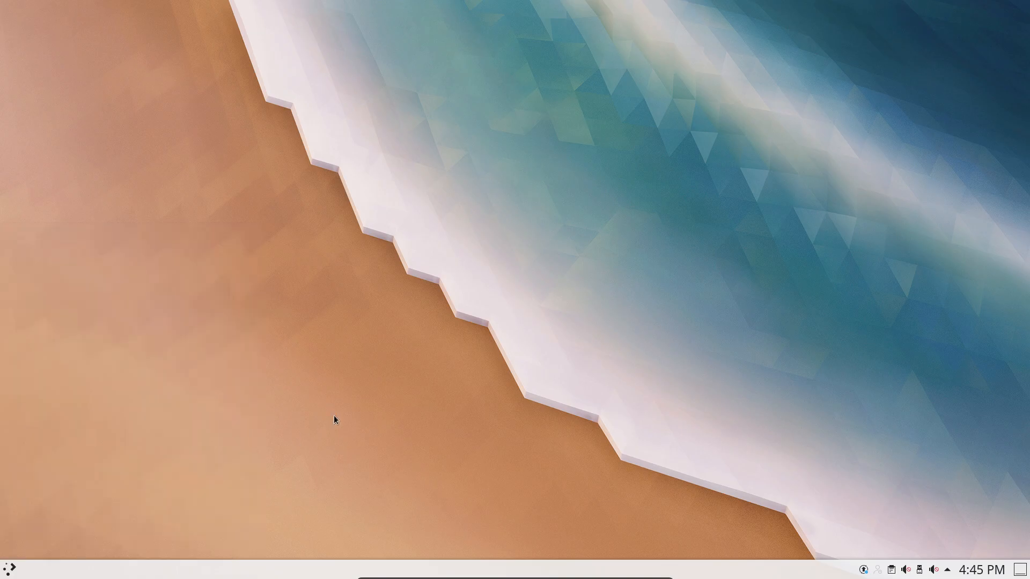